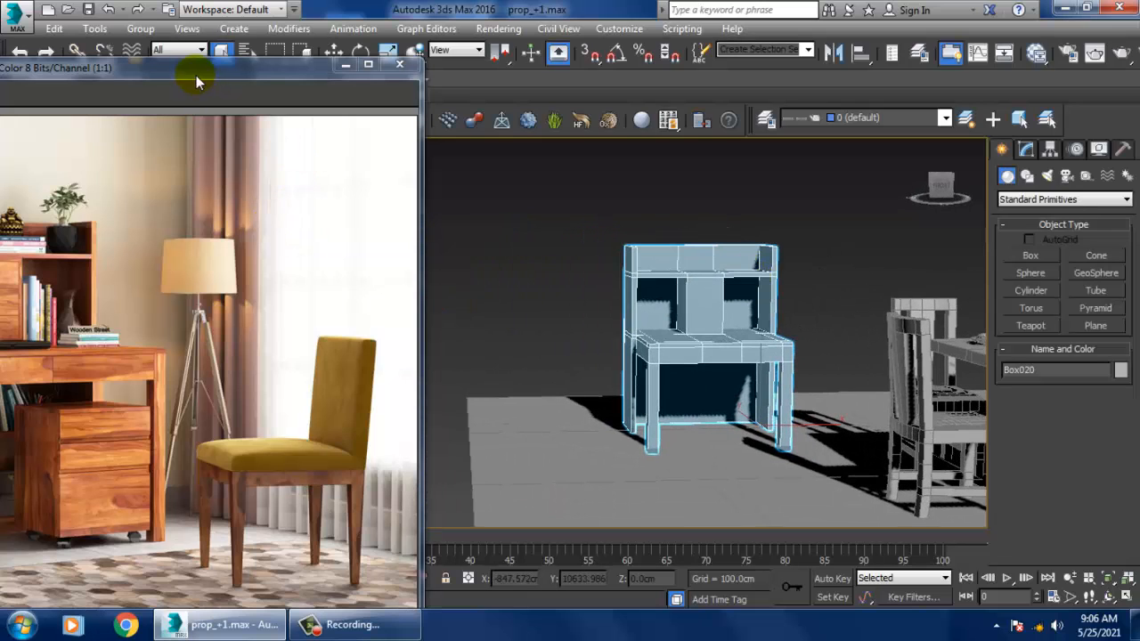
Shift the reference photo until the whole desk is visible in it and widen the modelled desk by moving its right-side vertices outward.
left_click_drag(196, 80, 367, 49)
middle_click_drag(828, 276, 910, 270)
middle_click_drag(910, 269, 825, 275, "alt")
scroll(828, 287, "up", 3)
key("2")
key("1")
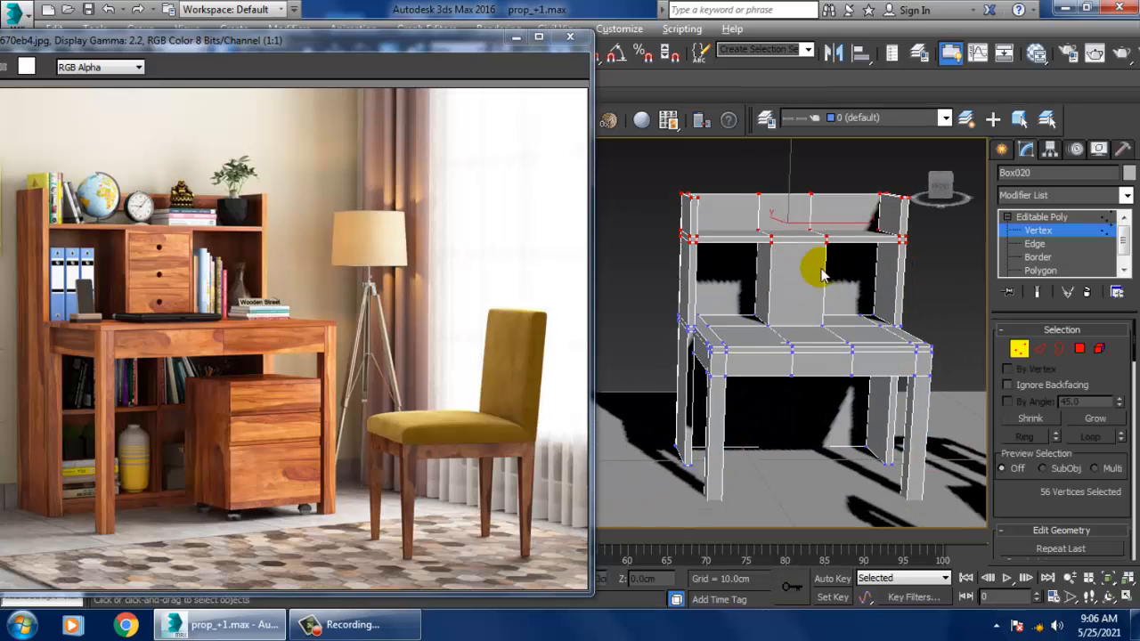
left_click_drag(729, 525, 730, 525)
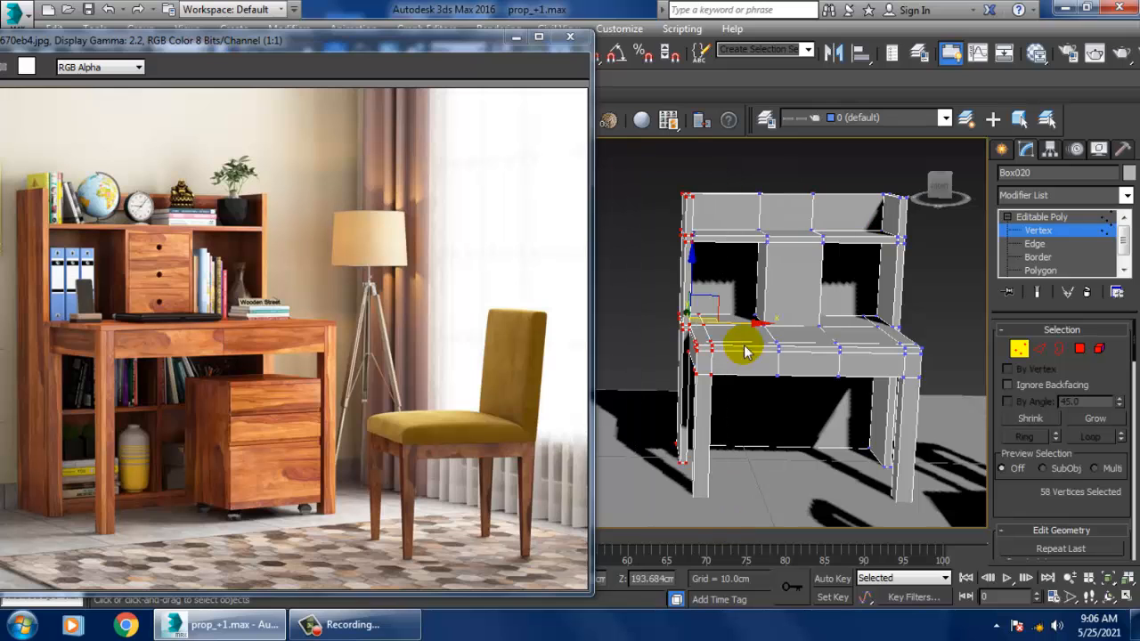
middle_click_drag(753, 338, 833, 319, "alt")
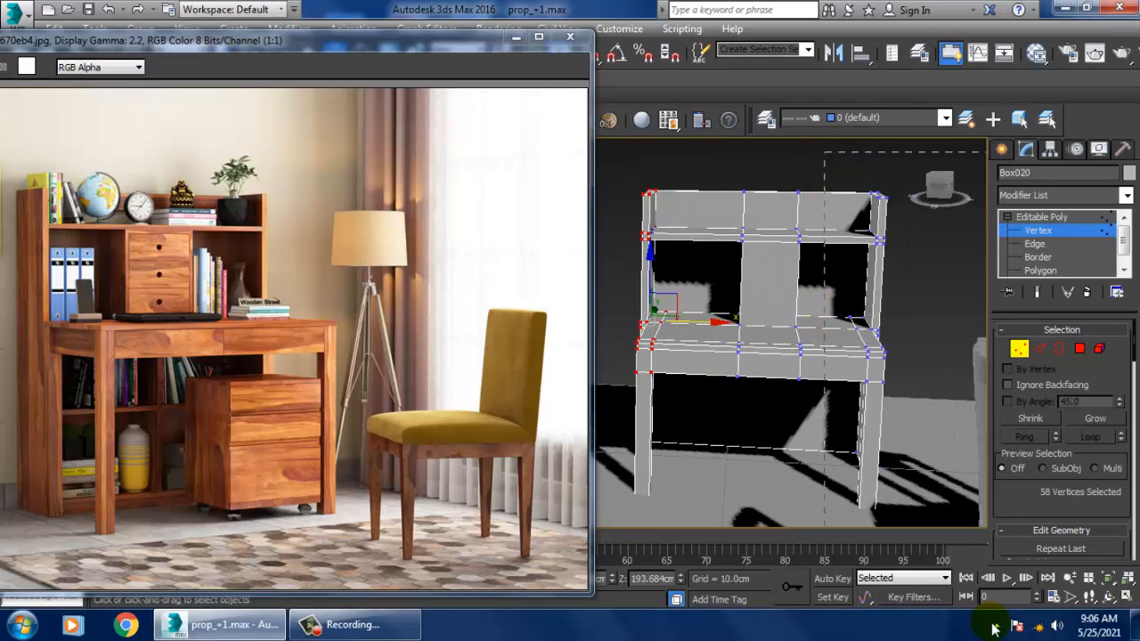
left_click_drag(993, 628, 994, 628)
left_click_drag(944, 342, 966, 336)
Raise the vertices of the desk's upper shelf and top edge slightly to make the hutch taller.
middle_click_drag(927, 314, 934, 341)
middle_click_drag(877, 315, 894, 311, "alt")
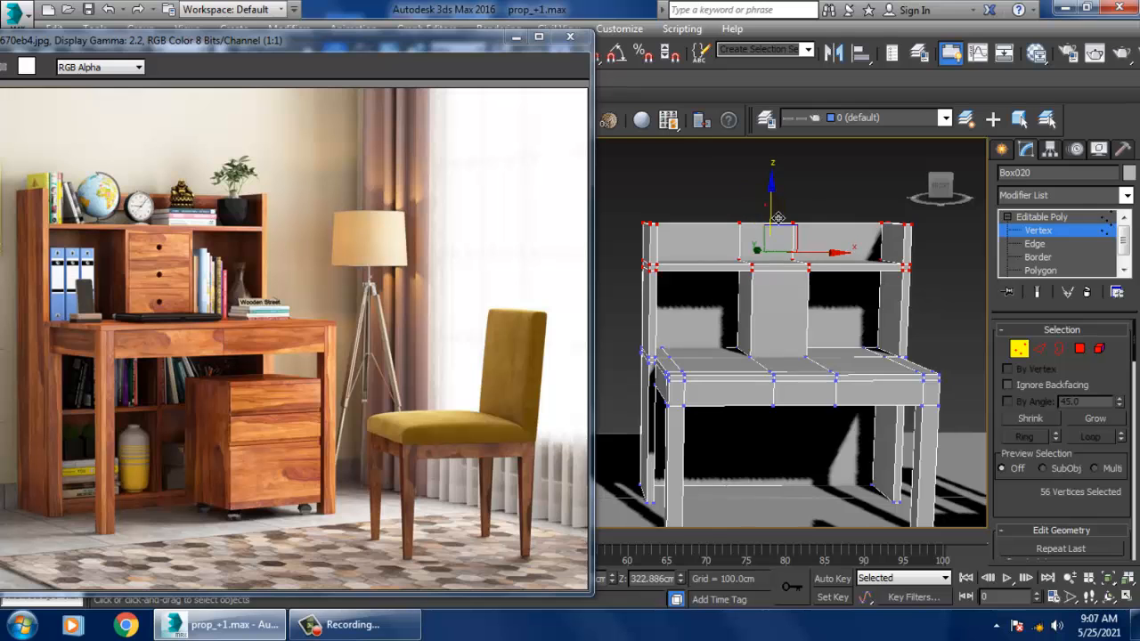
mouse_move(778, 218)
left_mouse_down()
mouse_move(775, 183)
mouse_move(777, 204)
left_mouse_up()
Leave vertex editing and copy an upright book from the TV unit's shelf over to the desk.
middle_click_drag(780, 226, 786, 348, "alt")
scroll(785, 299, "up", 4)
scroll(786, 348, "down", 8)
middle_click_drag(809, 400, 657, 344)
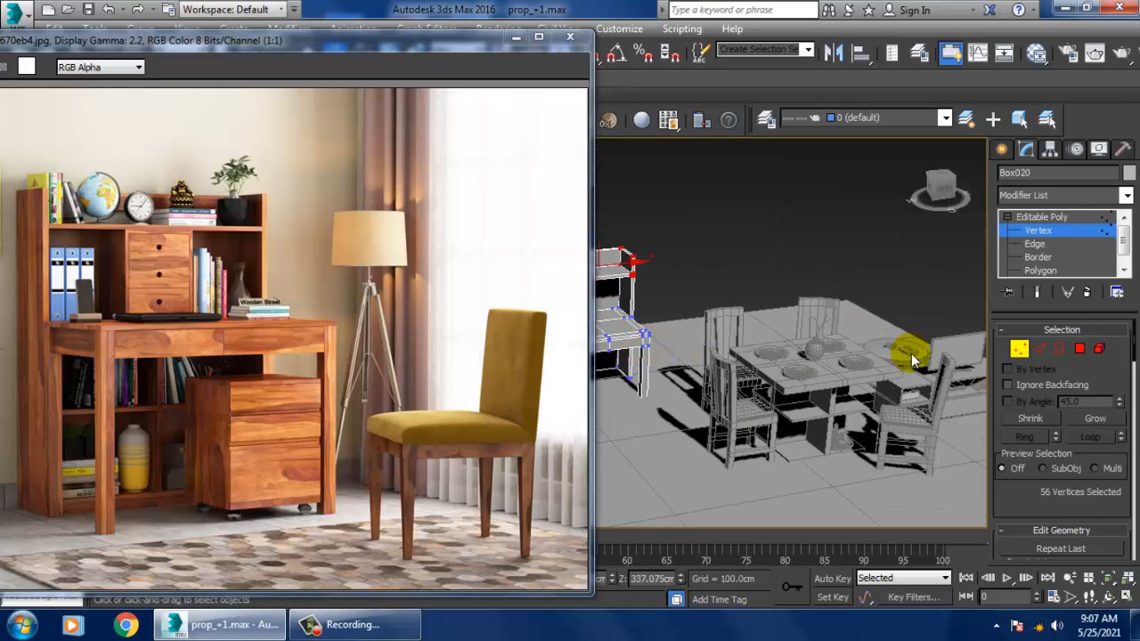
middle_click_drag(911, 360, 993, 399)
middle_click_drag(800, 371, 660, 412)
scroll(835, 397, "up", 5)
middle_click_drag(835, 396, 694, 407)
scroll(826, 387, "up", 3)
left_click(656, 356)
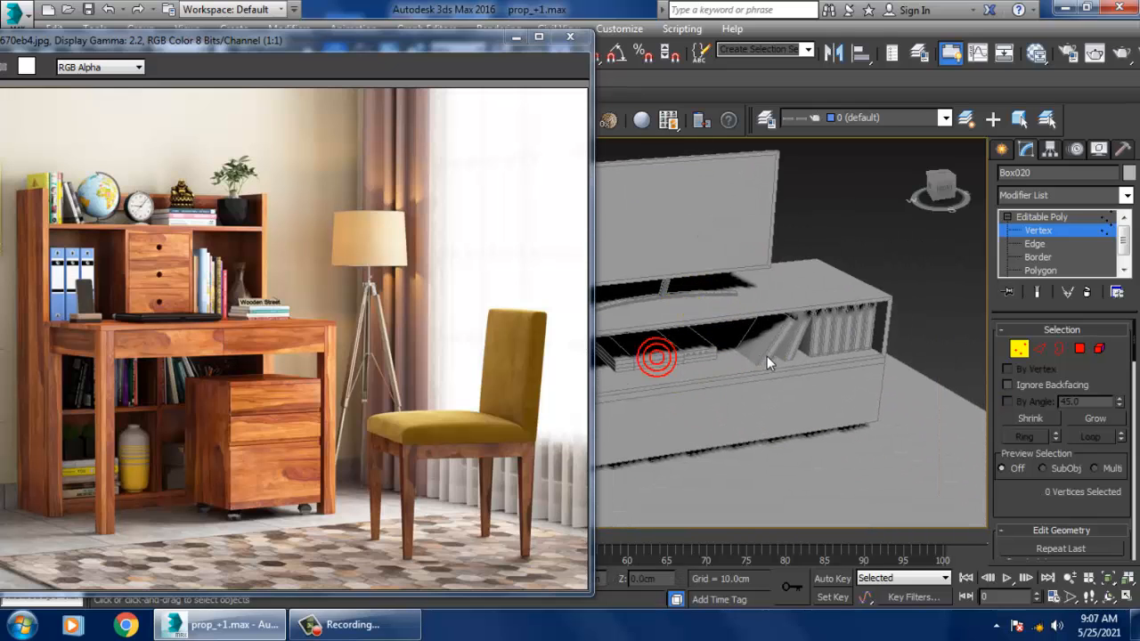
left_click(1043, 218)
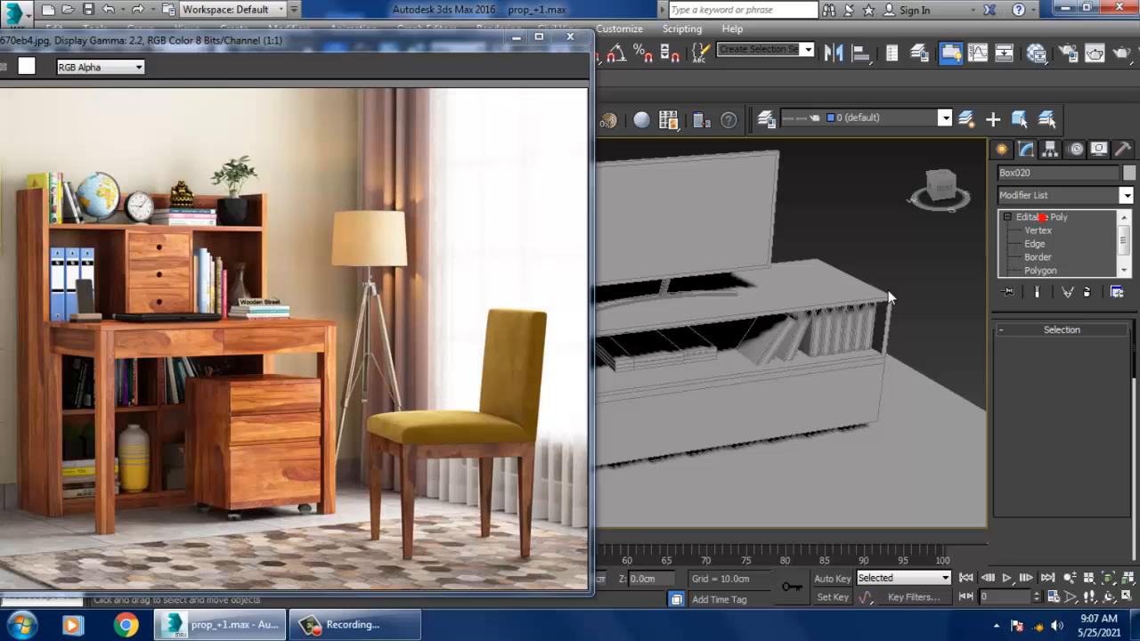
left_click(813, 332)
scroll(813, 332, "down", 3)
scroll(825, 344, "down", 4)
middle_click_drag(825, 346, 917, 344)
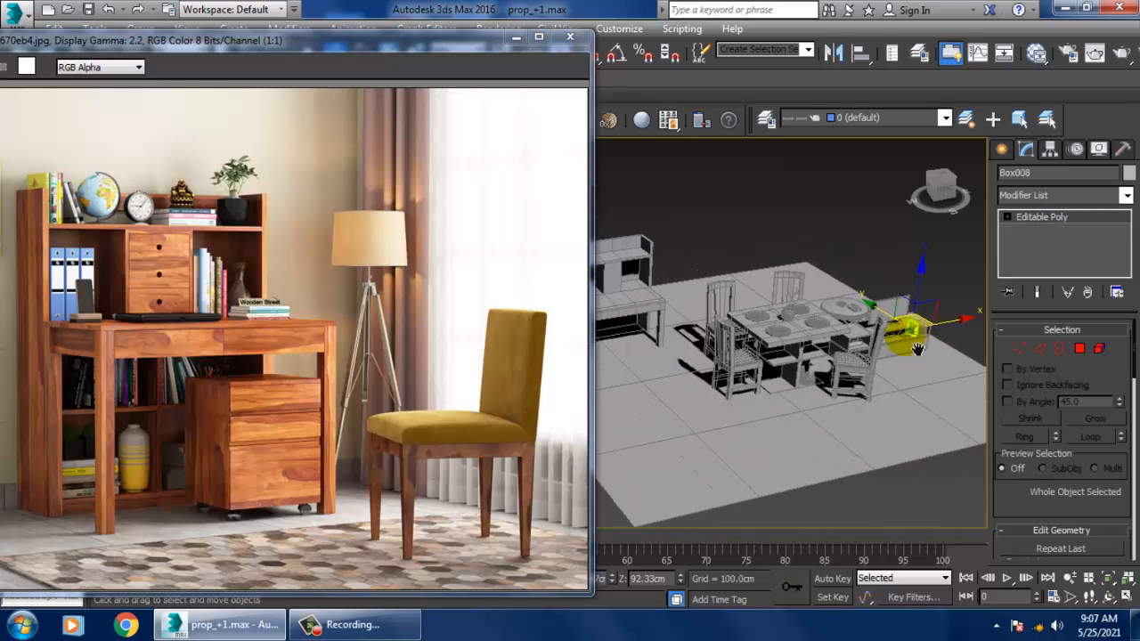
scroll(935, 339, "down", 1)
left_click(727, 331)
mouse_move(727, 330)
left_mouse_down("shift")
mouse_move(628, 342)
mouse_move(707, 333)
left_mouse_up("shift")
left_click(571, 382)
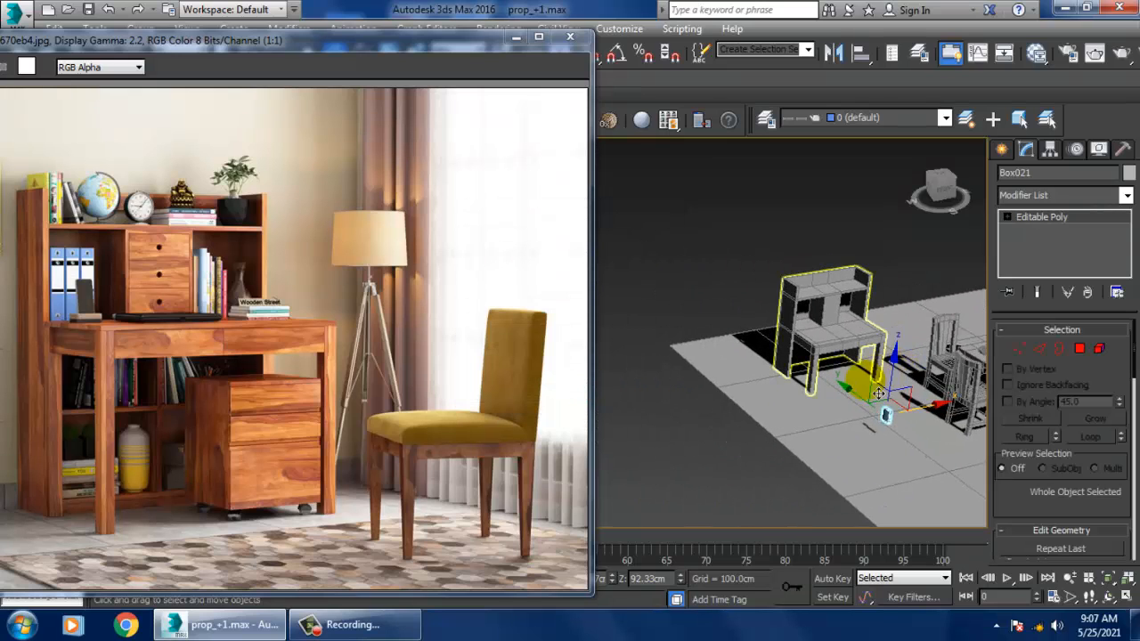
Move the copied book onto the left part of the desk's upper shelf.
left_click_drag(868, 412, 803, 365)
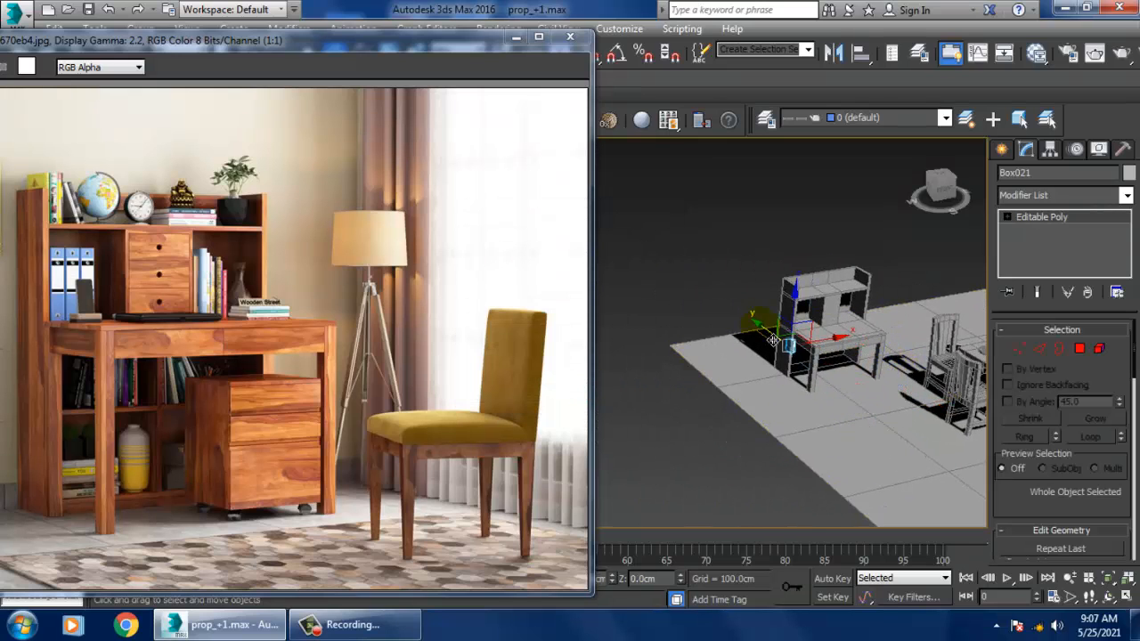
left_click_drag(806, 313, 822, 234)
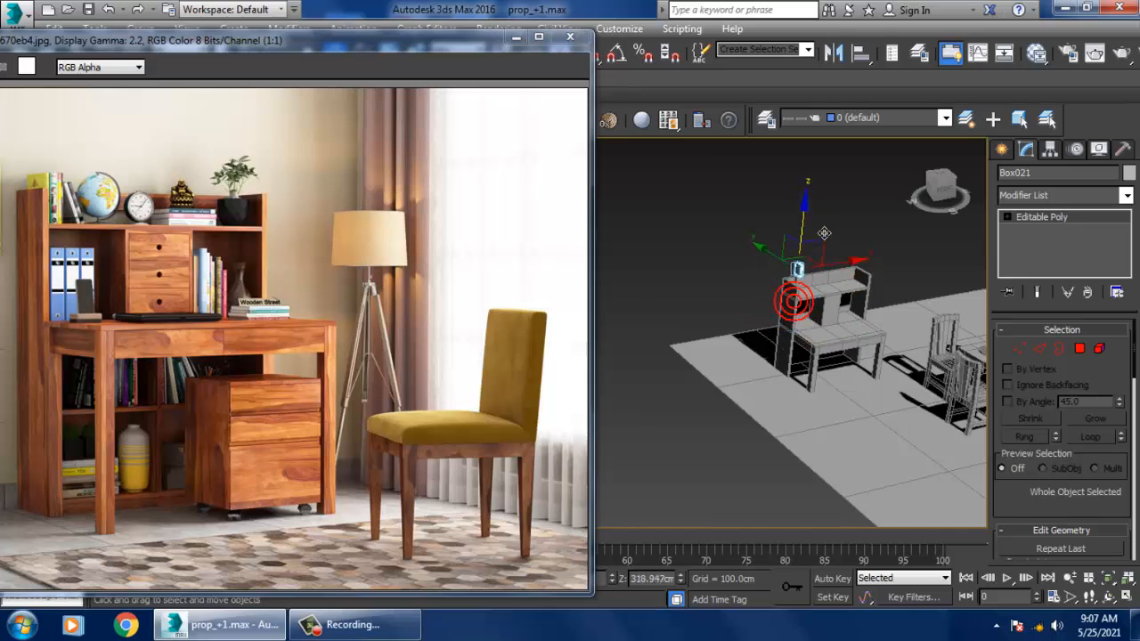
key("z")
scroll(806, 304, "down", 5)
middle_click_drag(790, 316, 723, 244, "alt")
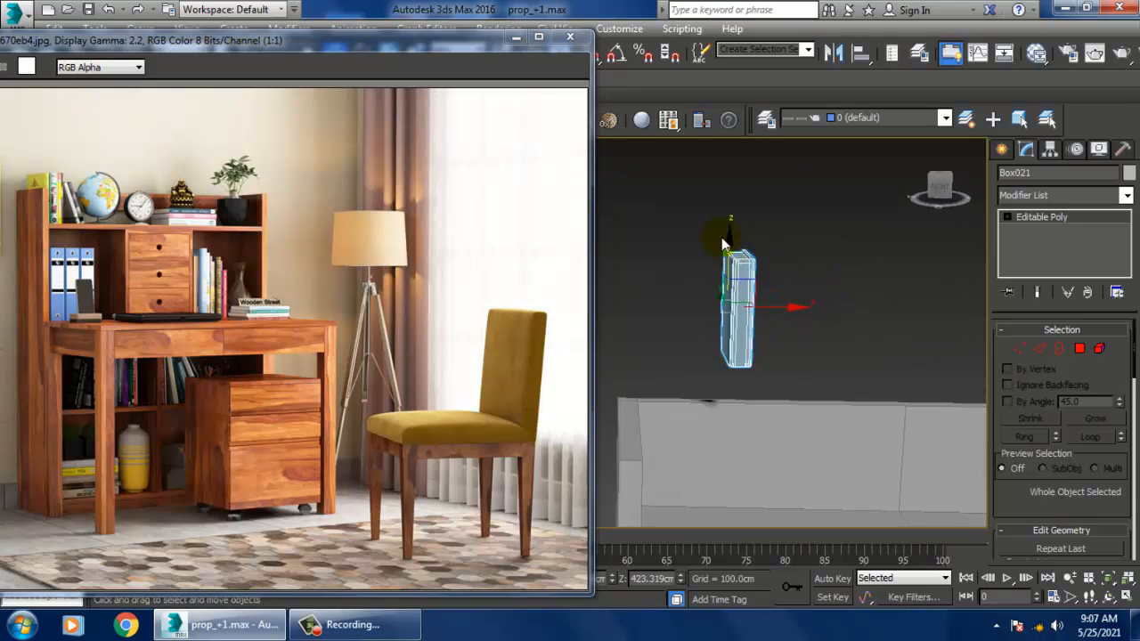
left_click_drag(746, 305, 750, 441)
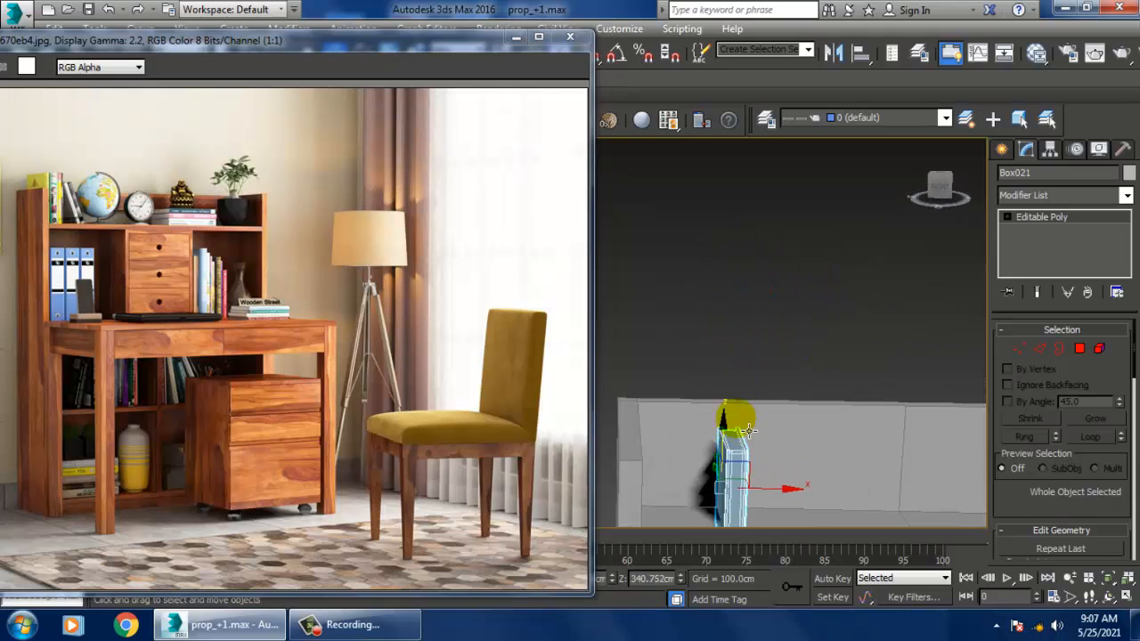
middle_click_drag(750, 426, 790, 289, "alt")
Scale the book to suit the upper shelf and move it into the shelf's left back corner.
key("r")
middle_click_drag(824, 404, 829, 402, "alt")
left_click_drag(825, 360, 785, 334)
middle_click_drag(784, 335, 846, 369, "alt")
key("w")
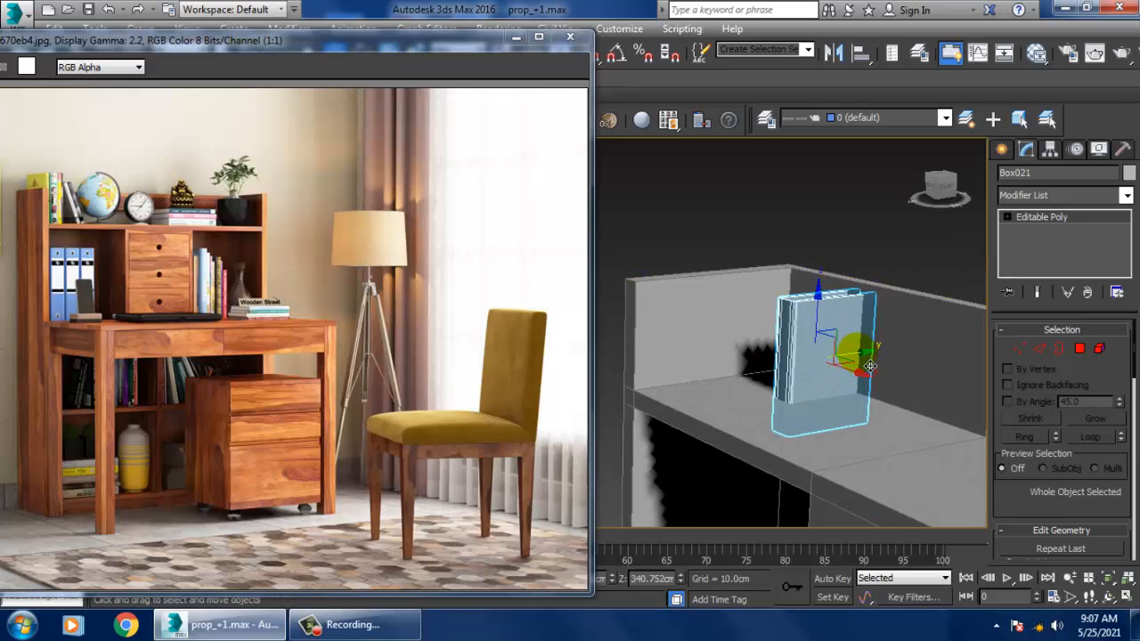
left_click_drag(852, 348, 808, 287)
middle_click_drag(808, 288, 827, 309, "alt")
Copy the book sideways to form a row of upright books on the shelf and delete the surplus copy.
left_click_drag(707, 305, 723, 316, "shift")
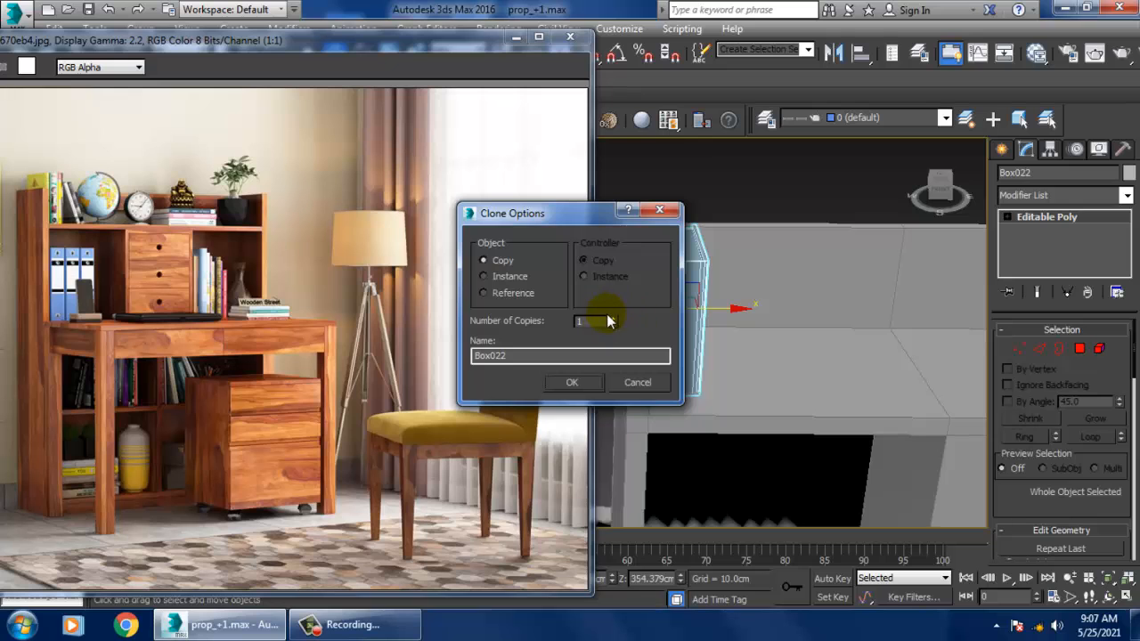
left_click(589, 385)
mouse_move(690, 375)
middle_mouse_down("alt")
mouse_move(746, 372)
mouse_move(664, 354)
mouse_move(754, 360)
mouse_move(752, 348)
middle_mouse_up("alt")
key("Delete")
left_click(716, 313)
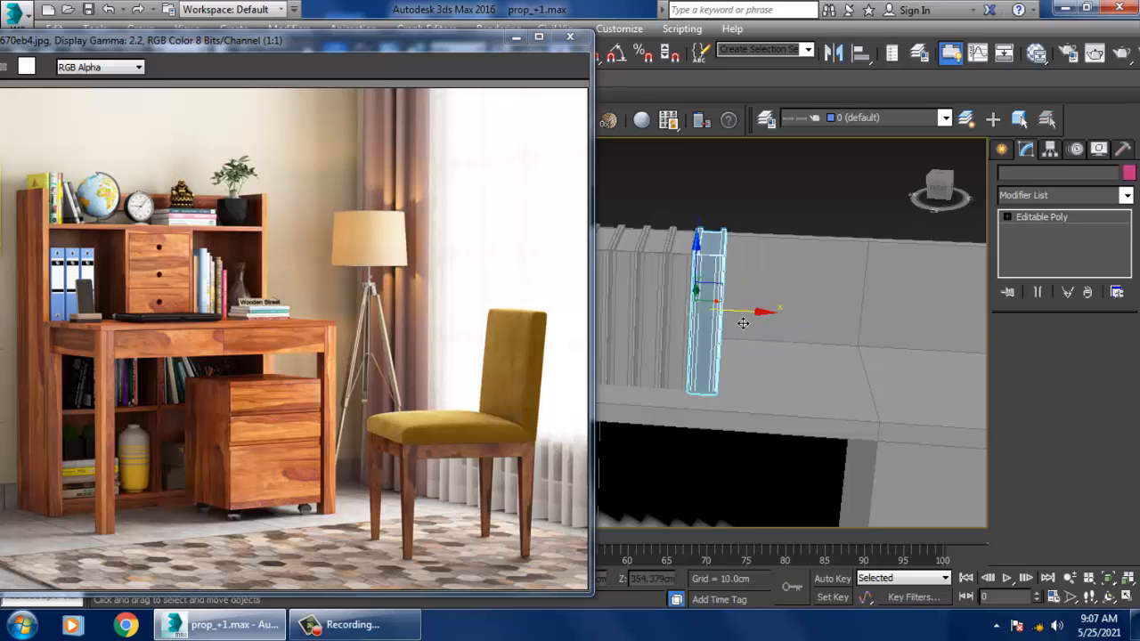
Tilt the last book so it leans against the row and lower it onto the shelf.
key("e")
left_click_drag(753, 318, 736, 265)
key("ctrl+z")
key("w")
middle_click_drag(782, 261, 799, 243, "alt")
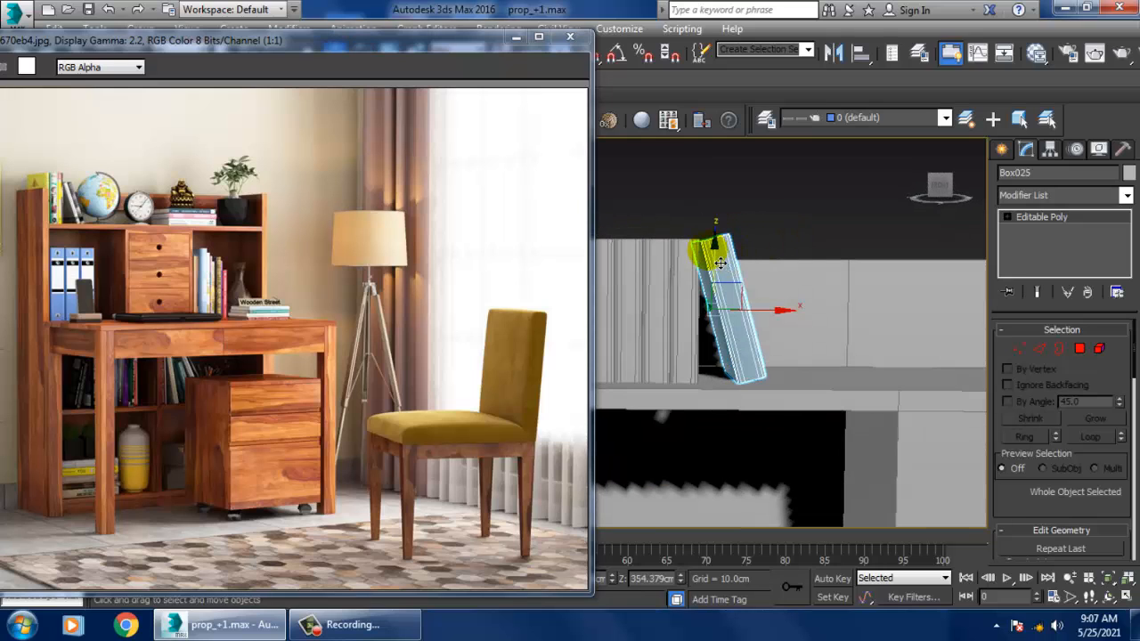
left_click_drag(727, 263, 726, 272)
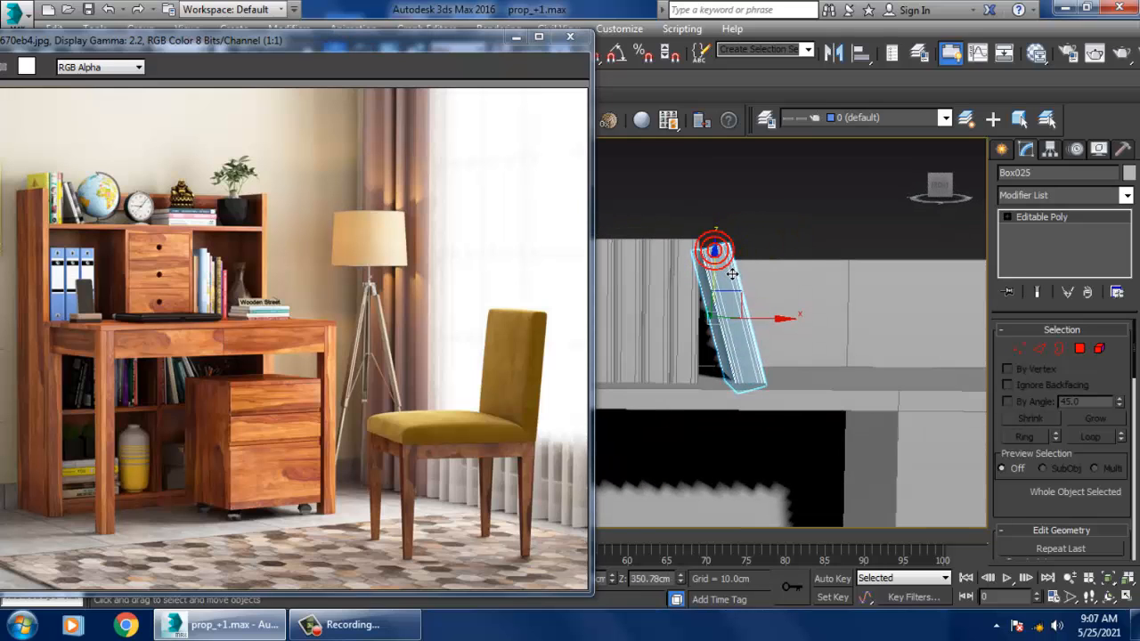
Examine the globe and clock on the top shelf in the reference photo at 4:1 magnification.
left_click(785, 332)
middle_click_drag(807, 336, 728, 343)
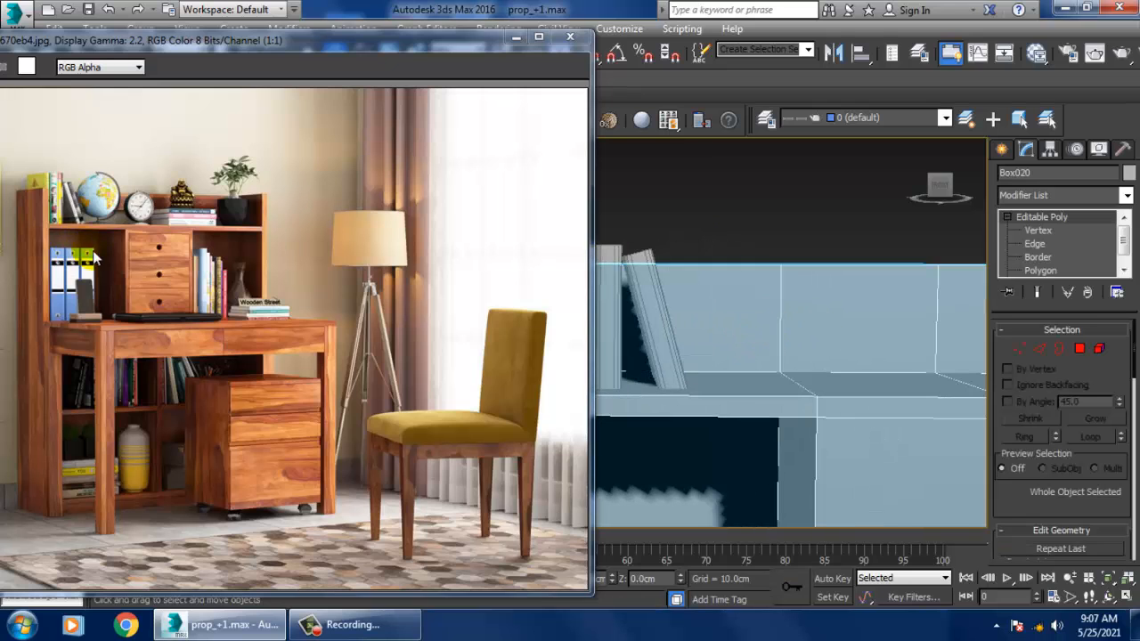
left_click(122, 201)
scroll(123, 201, "up", 2)
middle_click_drag(124, 202, 147, 224)
Draw a sphere for the globe beside the leaning book in the front view.
middle_click_drag(779, 324, 726, 332)
left_click(998, 151)
key("alt+w")
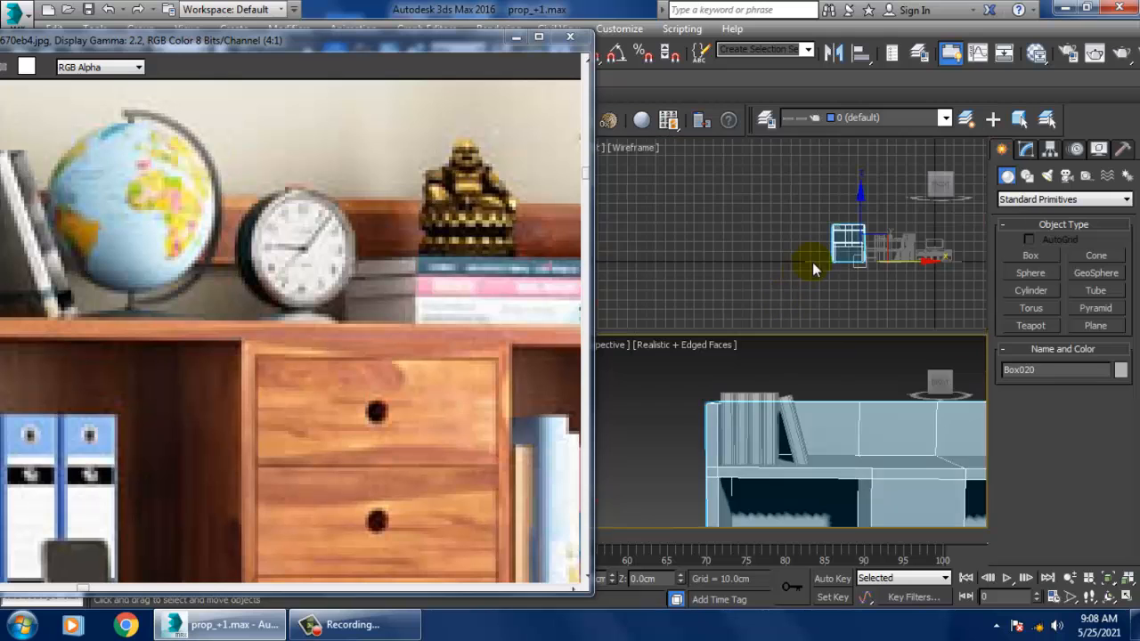
right_click(811, 262)
key("alt+w")
key("z")
middle_click_drag(788, 276, 973, 337)
middle_click_drag(788, 330, 890, 367)
scroll(972, 326, "up", 2)
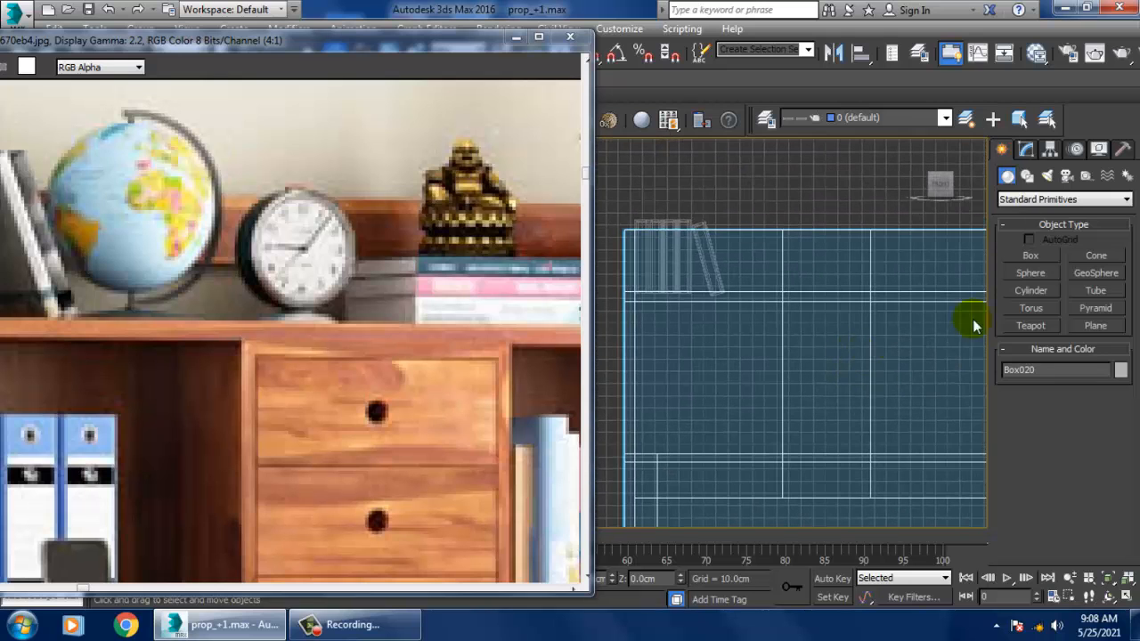
left_click(1033, 273)
left_click_drag(761, 256, 789, 262)
right_click(789, 262)
Rotate the globe sphere in the perspective view so that its pole points straight up.
key("alt+w")
middle_click(802, 379)
key("alt+w")
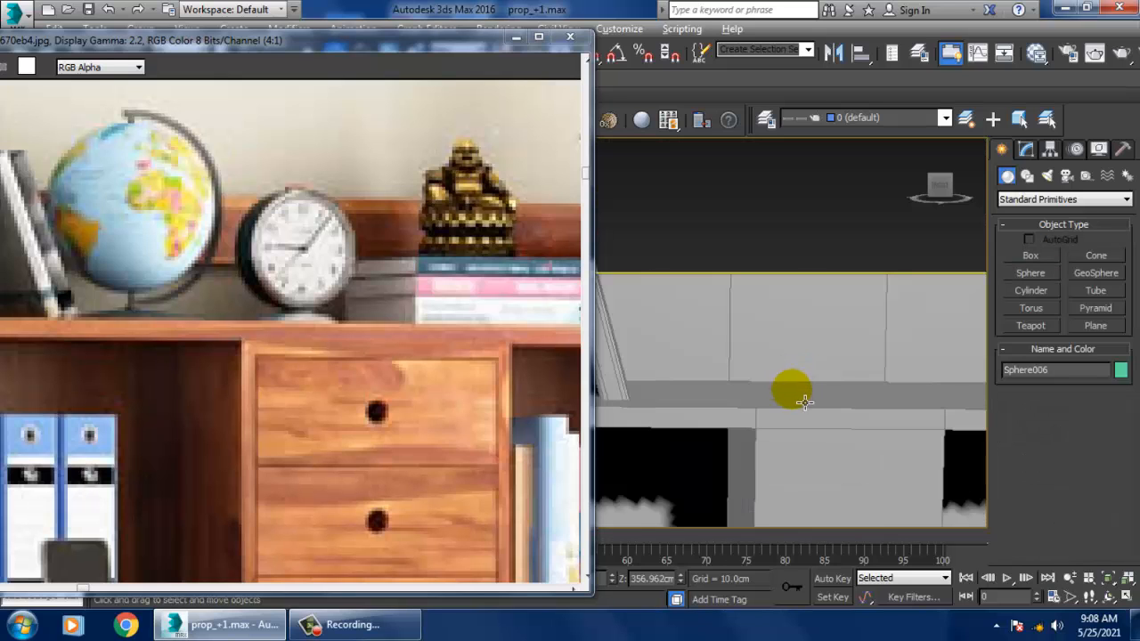
key("z")
scroll(804, 402, "down", 5)
middle_click_drag(773, 403, 844, 428, "alt")
key("e")
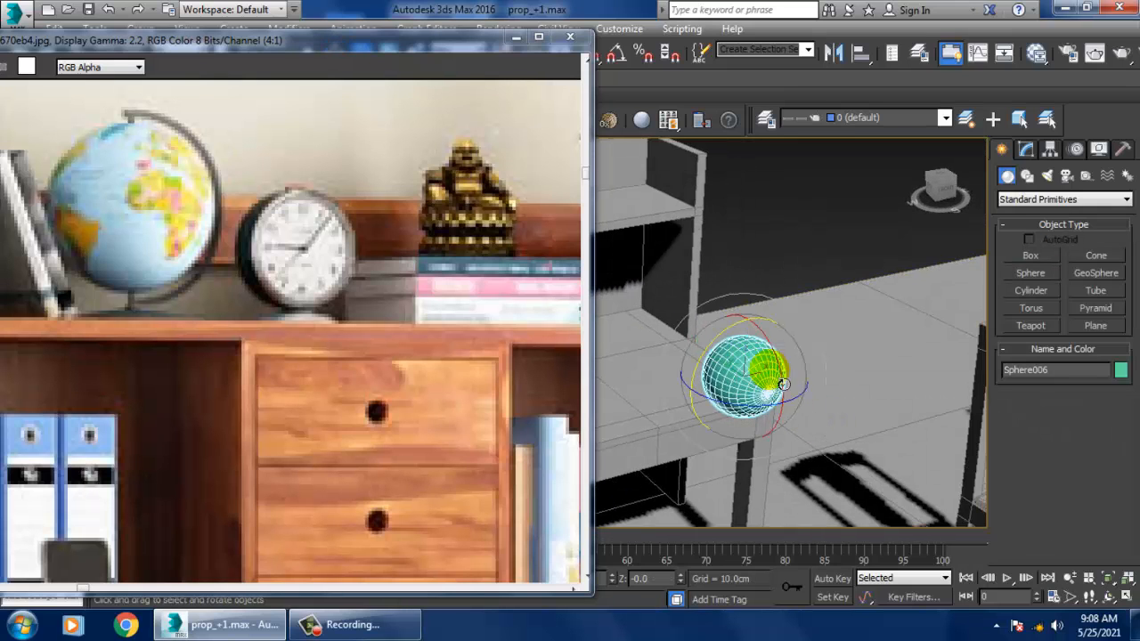
left_click_drag(771, 331, 782, 369)
key("w")
middle_click_drag(773, 430, 839, 433)
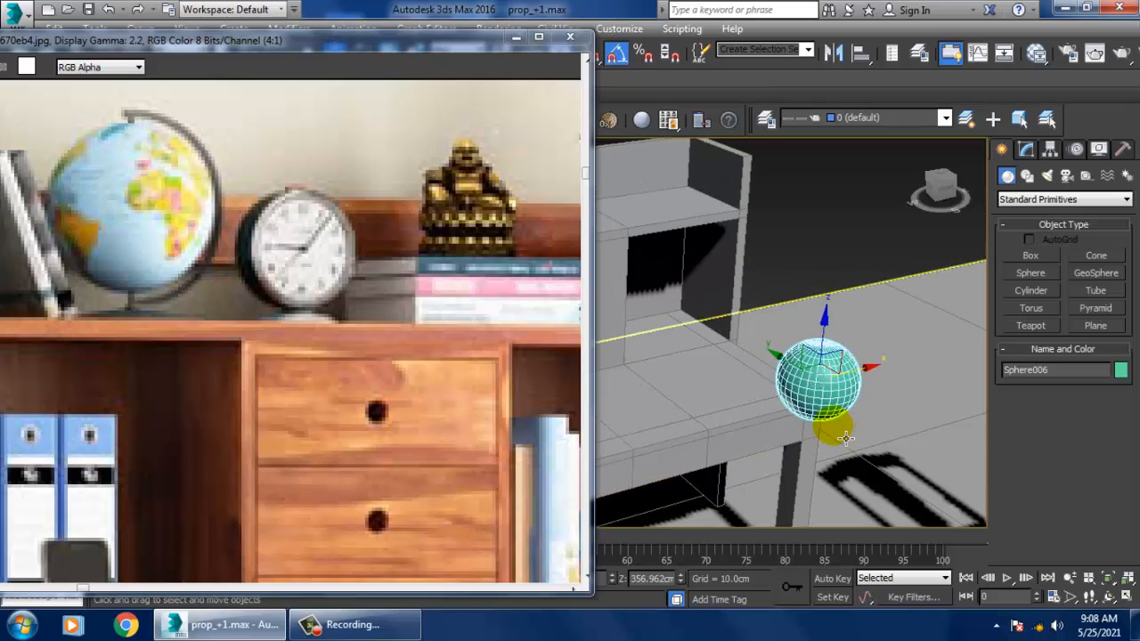
Move the globe sphere back onto the desk's upper shelf, next to the leaning book.
scroll(815, 410, "down", 3)
left_click_drag(782, 372, 545, 223)
middle_click_drag(554, 223, 574, 232)
middle_click_drag(682, 269, 777, 300)
Draw a half-circle arc of about 26.4 cm radius around the globe's right side in the front view.
key("f")
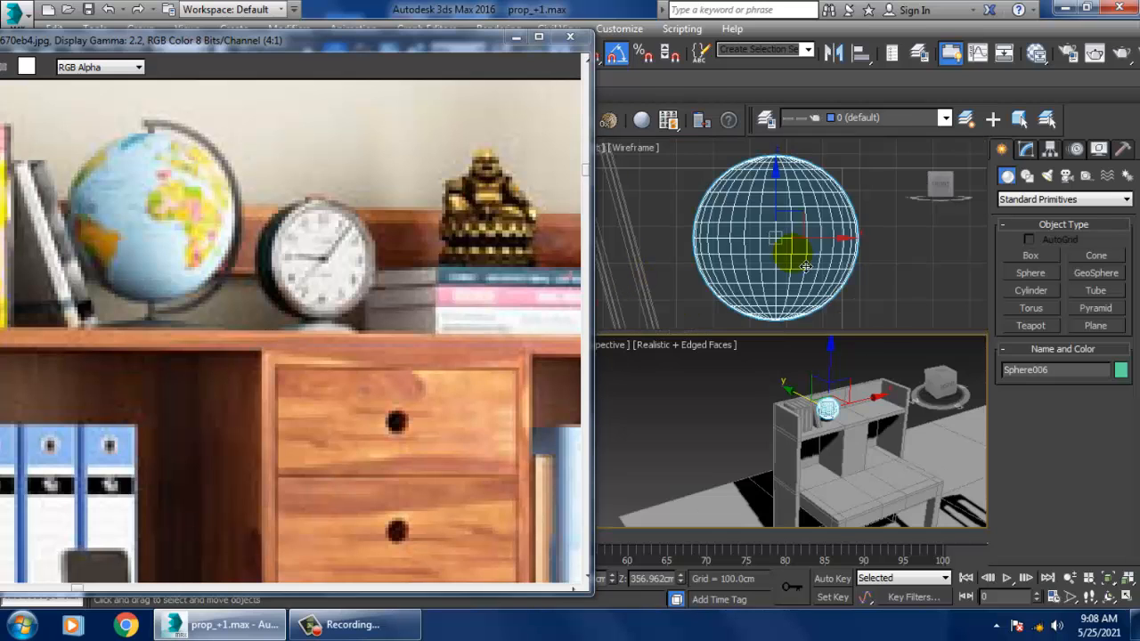
scroll(790, 243, "down", 4)
middle_click_drag(790, 243, 841, 225)
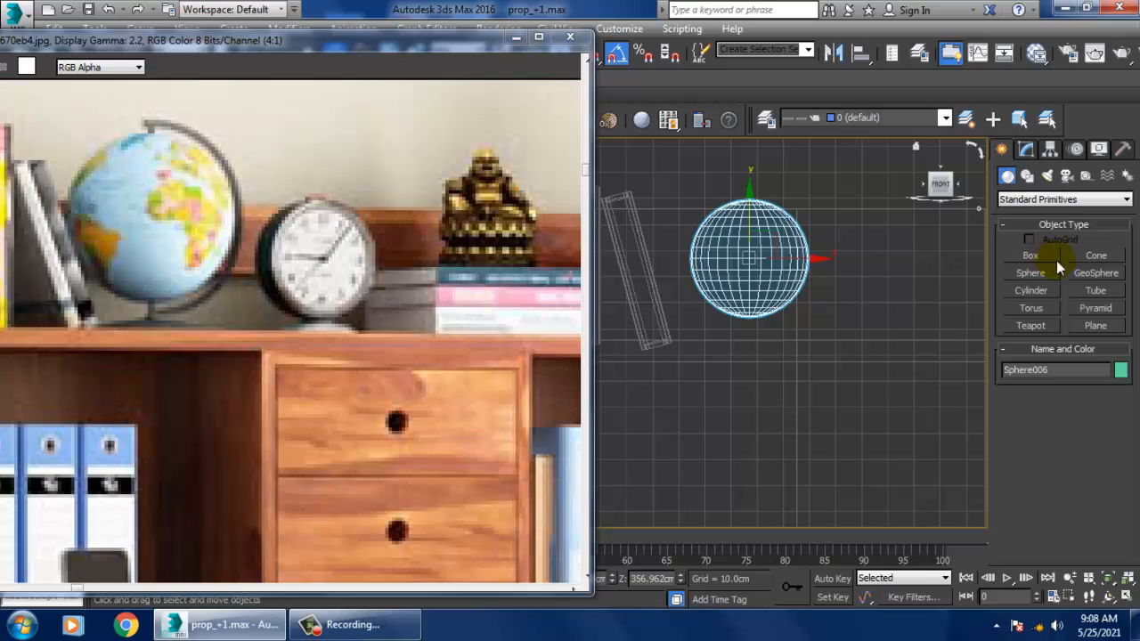
left_click(1027, 176)
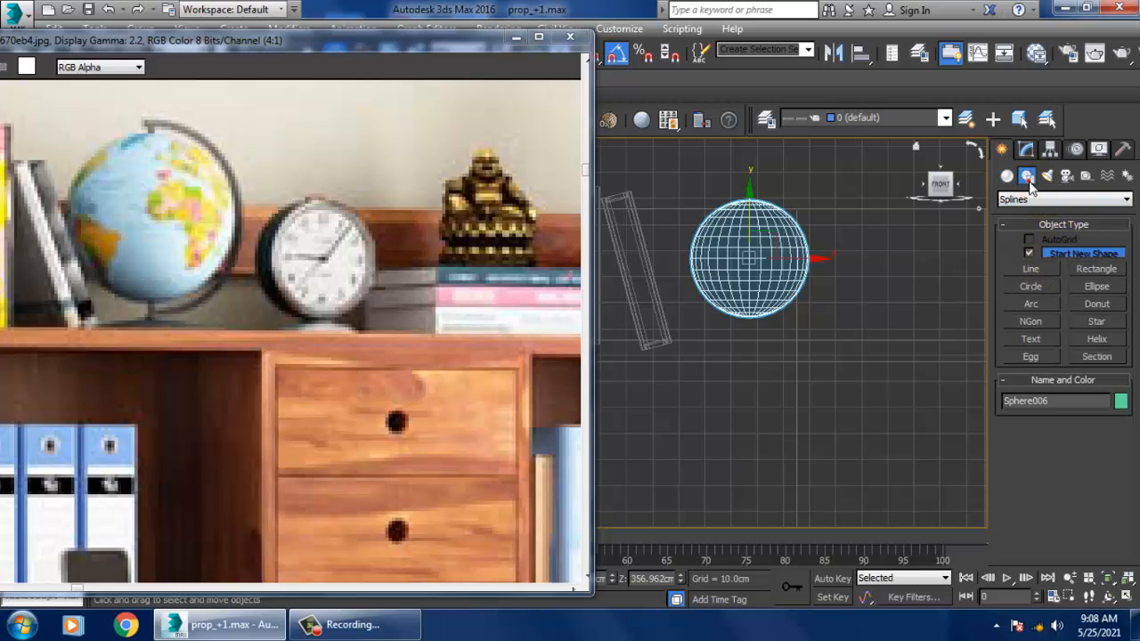
left_click(1049, 304)
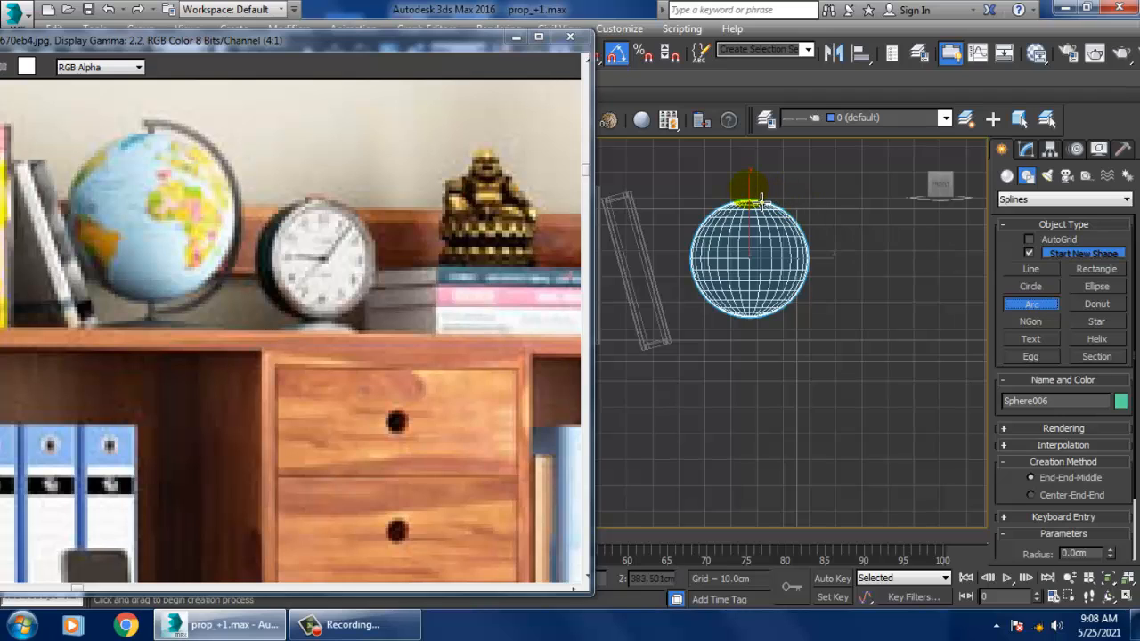
left_click_drag(761, 197, 762, 200)
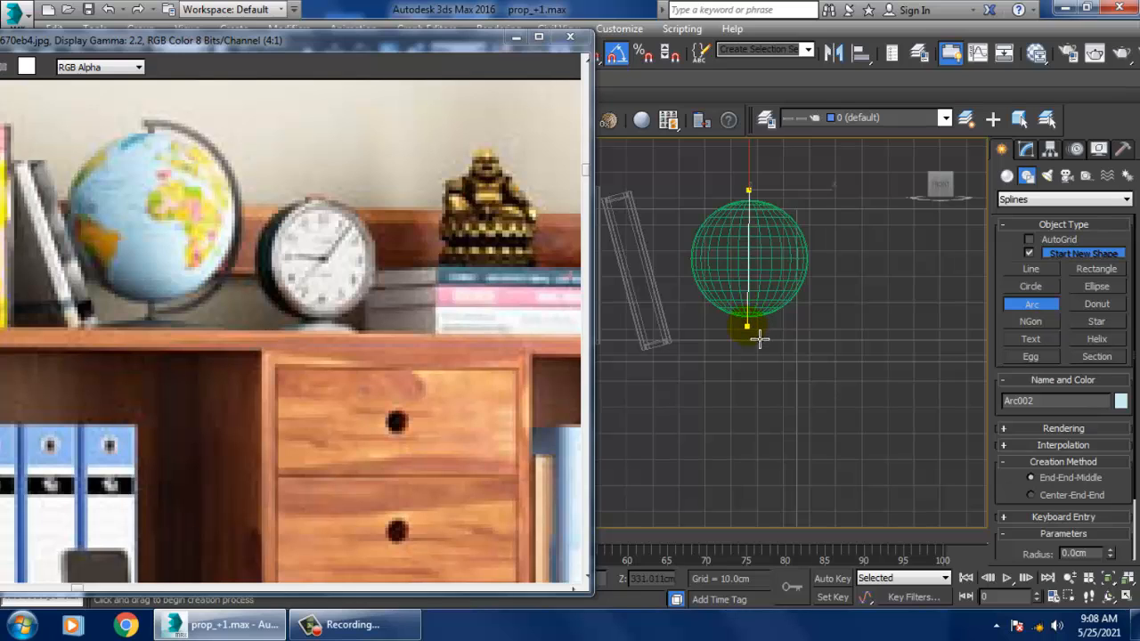
left_click_drag(760, 339, 760, 340)
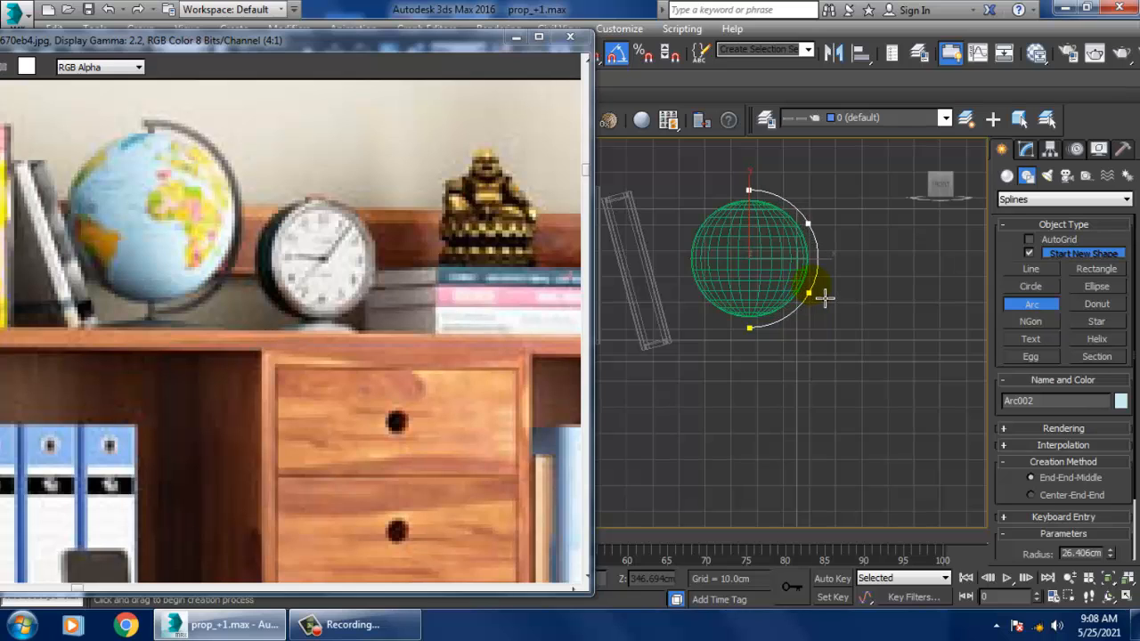
right_click(825, 298)
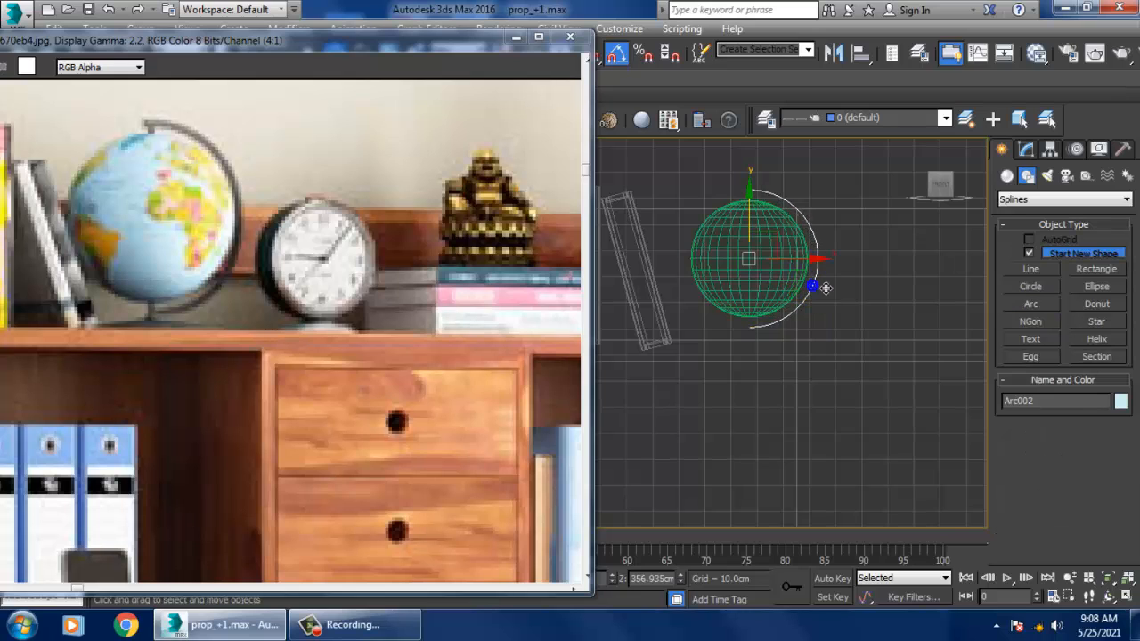
Show the globe's arc as solid geometry in the viewport with a rectangular cross-section.
middle_click_drag(824, 287, 837, 295)
left_click(1026, 152)
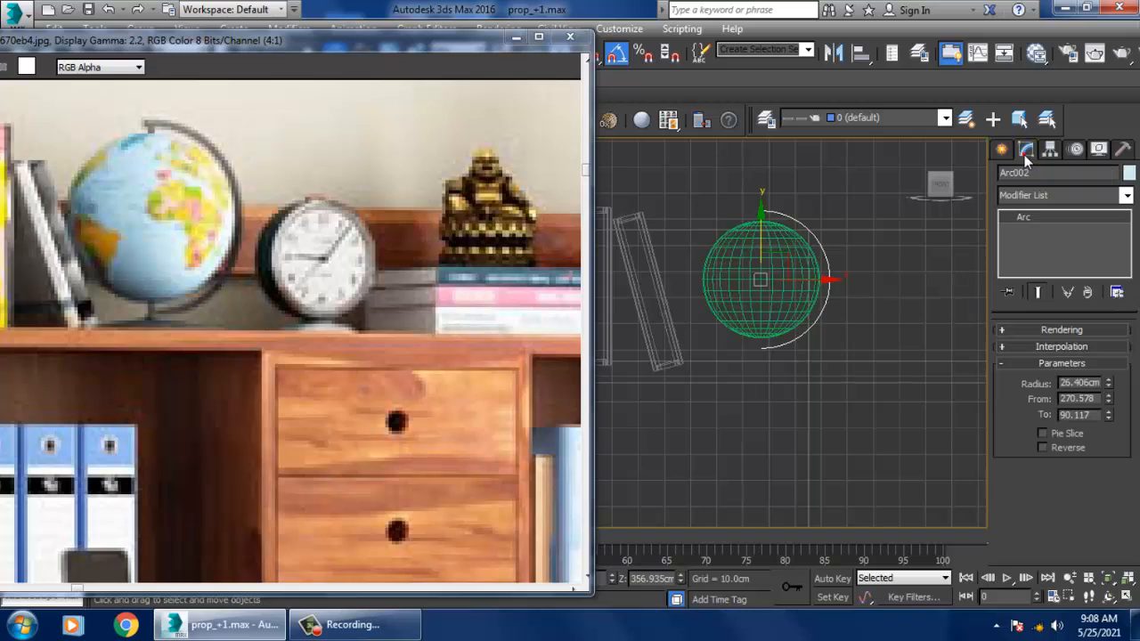
left_click(1031, 330)
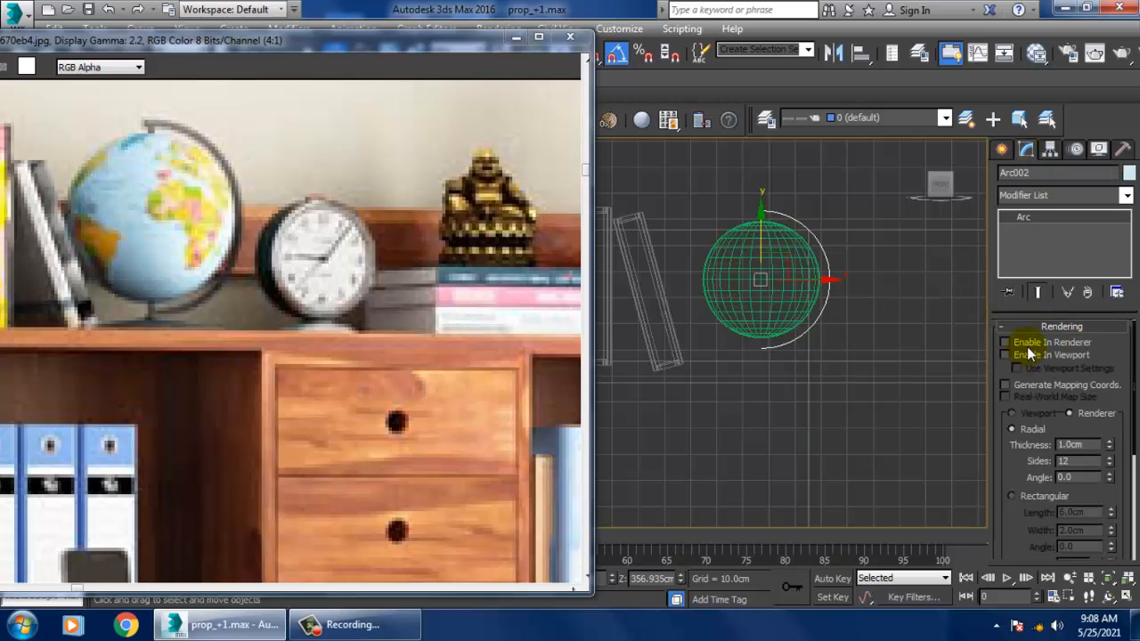
left_click(1029, 351)
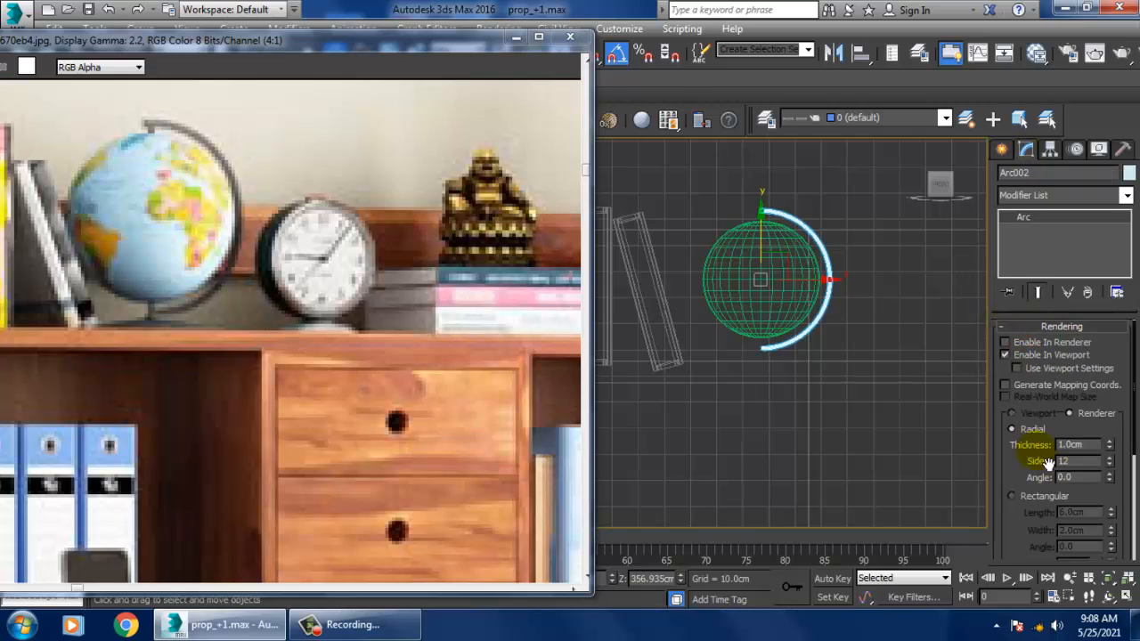
left_click(1027, 497)
key("alt+w")
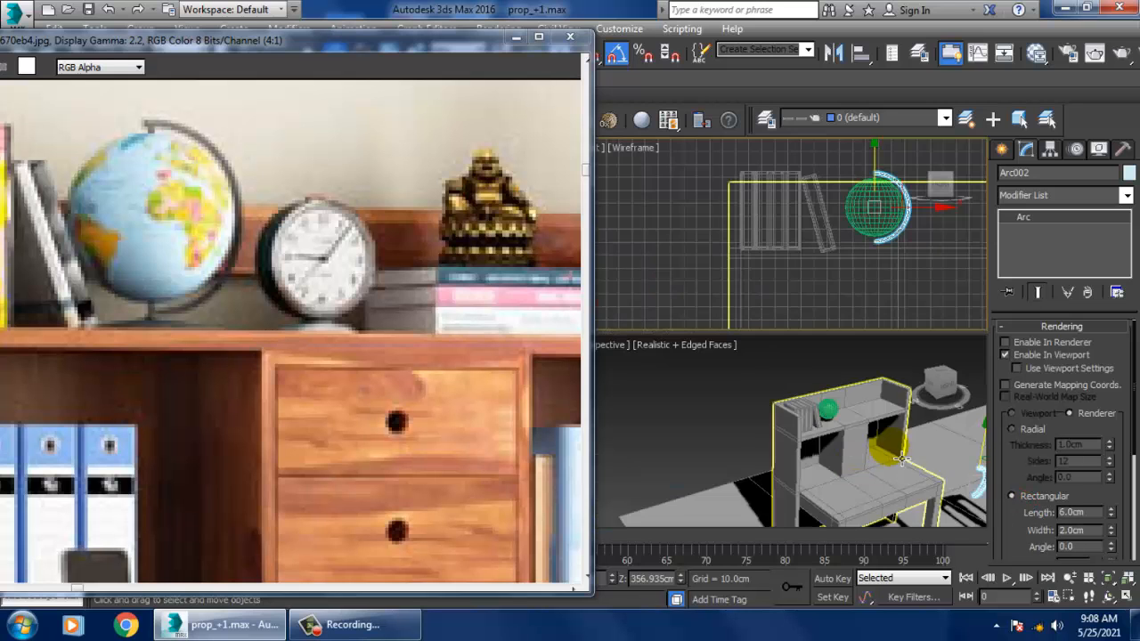
Move the arc from beside the chairs to the globe on the desk's upper shelf.
right_click(893, 448)
key("alt+w")
key("z")
scroll(901, 447, "down", 5)
middle_click_drag(906, 445, 916, 455, "alt")
scroll(870, 455, "down", 5)
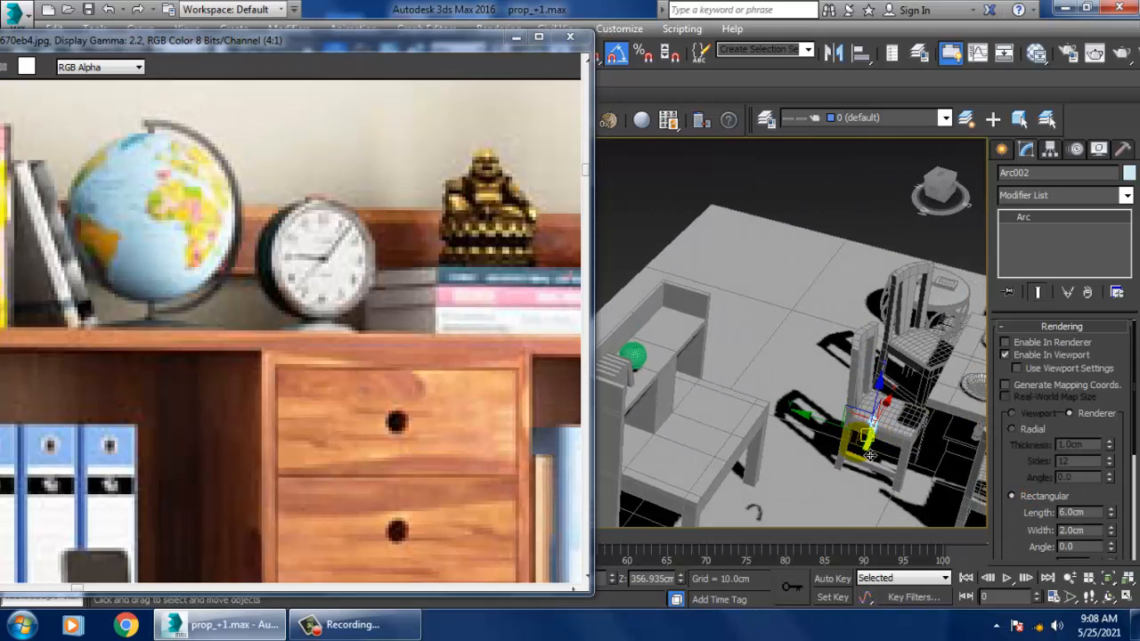
left_click_drag(843, 438, 603, 369)
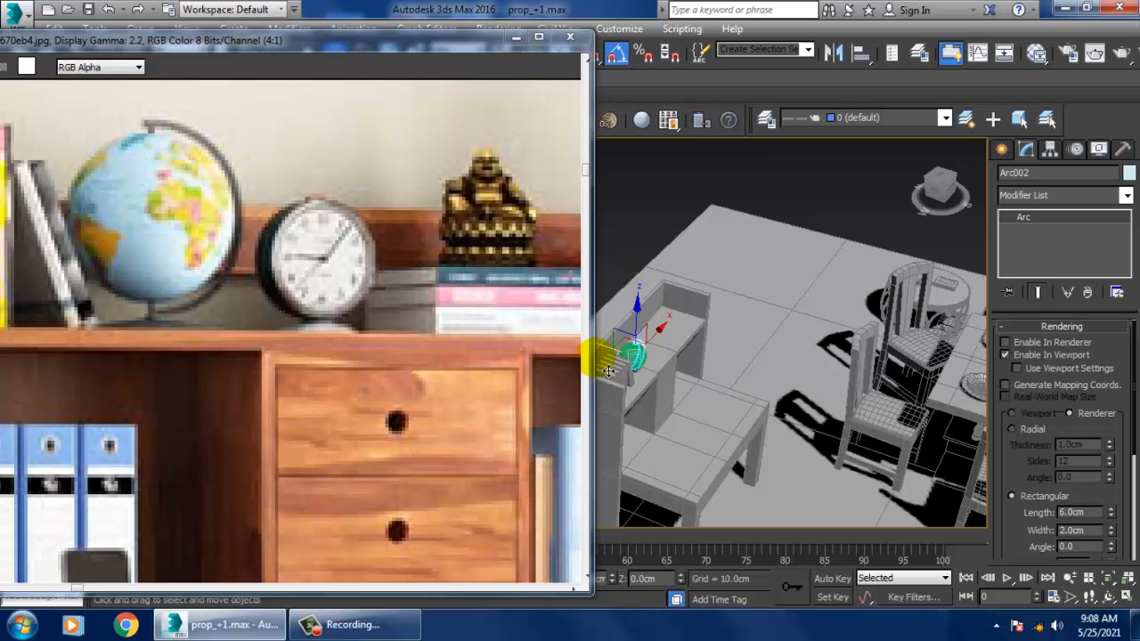
Shift the arc along the Y axis until it lines up with the globe's poles.
key("z")
scroll(630, 365, "down", 4)
middle_click_drag(631, 365, 734, 393)
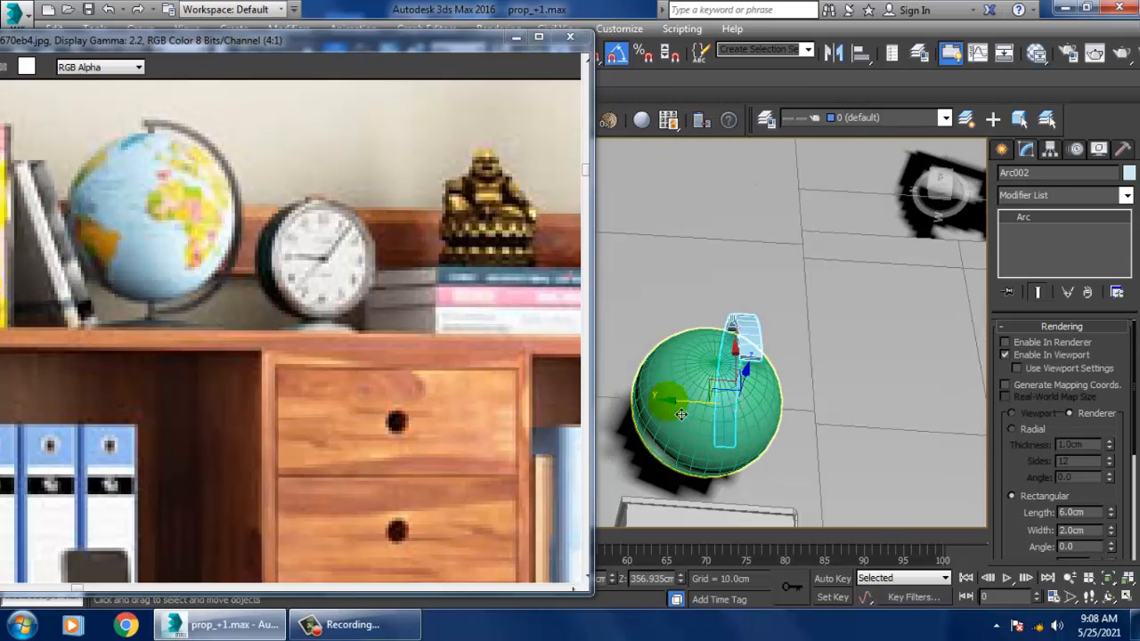
left_click_drag(695, 413, 665, 411)
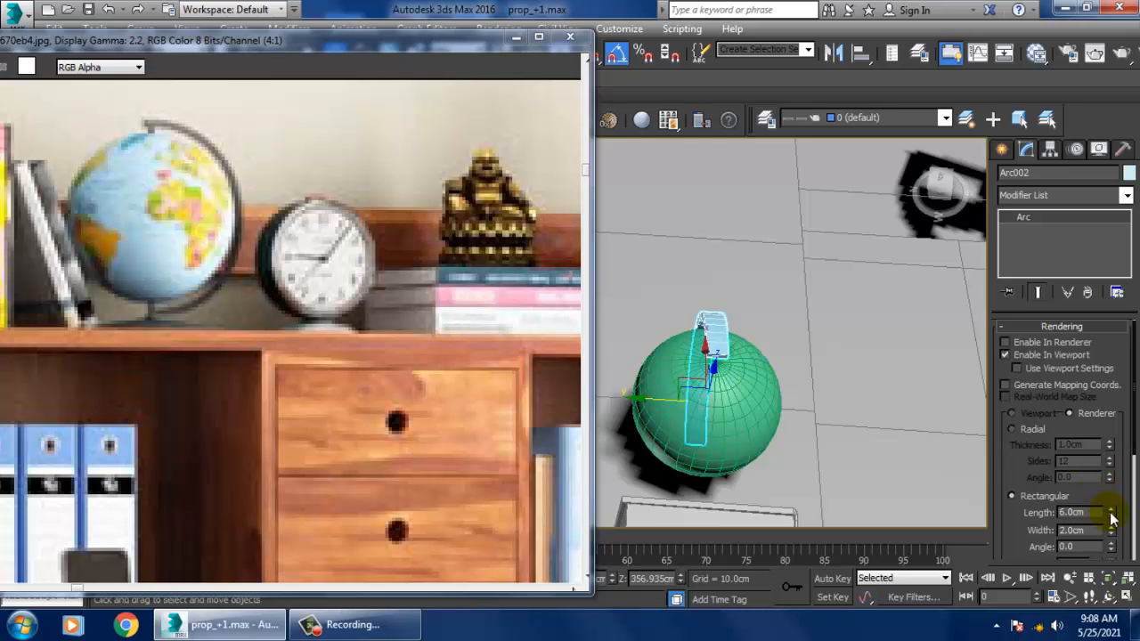
Reduce the arc's rectangular cross-section to a length of 2.7 cm and a width of 1.18 cm.
left_click_drag(1129, 537, 1127, 576)
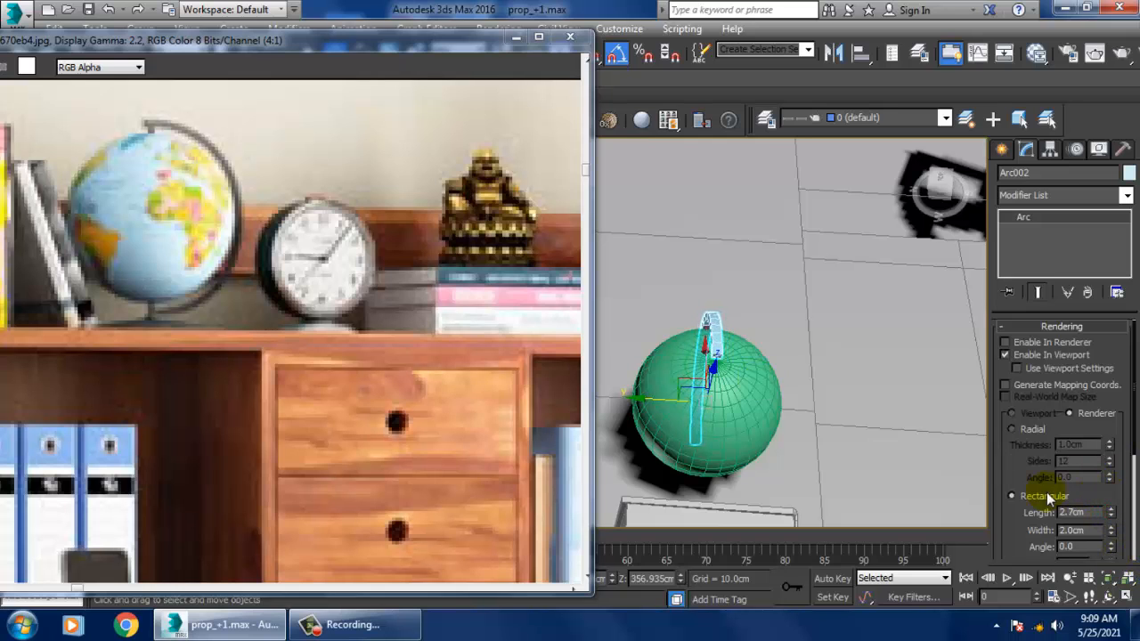
middle_click_drag(876, 388, 850, 313, "alt")
key("z")
scroll(823, 314, "down", 2)
middle_click_drag(849, 313, 874, 271)
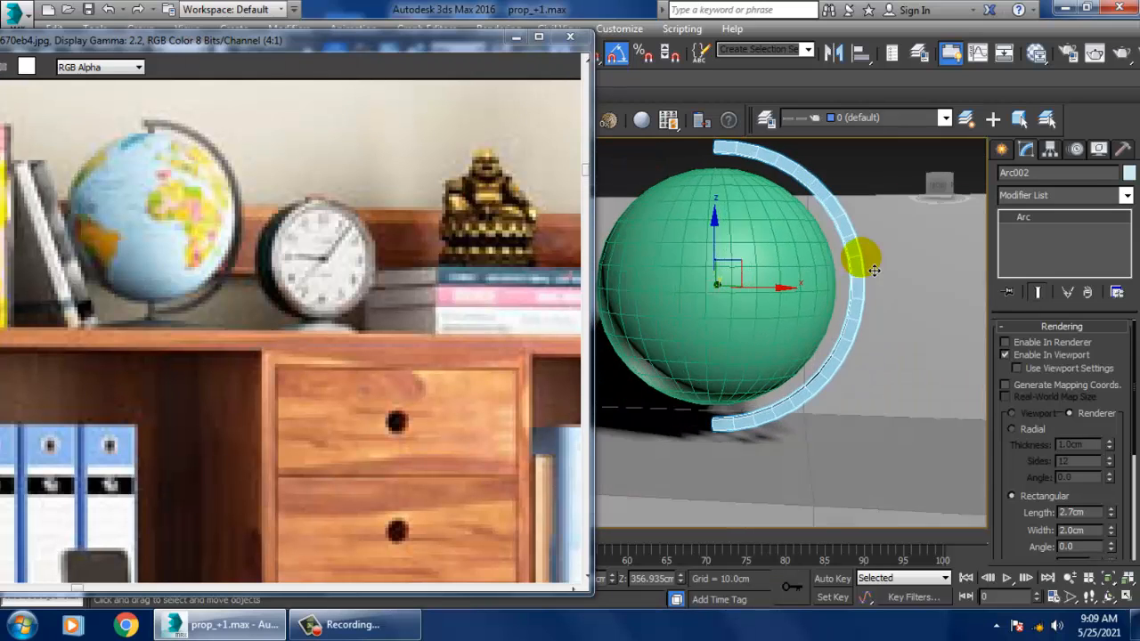
left_click_drag(1111, 534, 1126, 577)
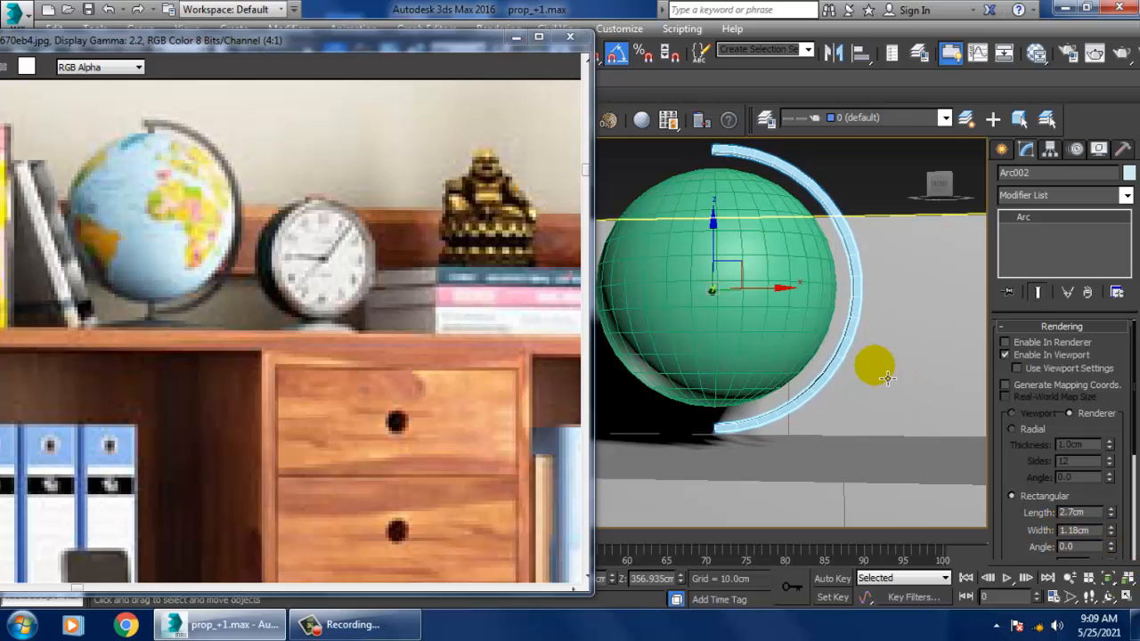
Draw a small cylinder of about 0.93 cm radius and 0.53 cm height at the globe's pole in the top view.
middle_click_drag(889, 377, 967, 344, "alt")
left_click(1001, 148)
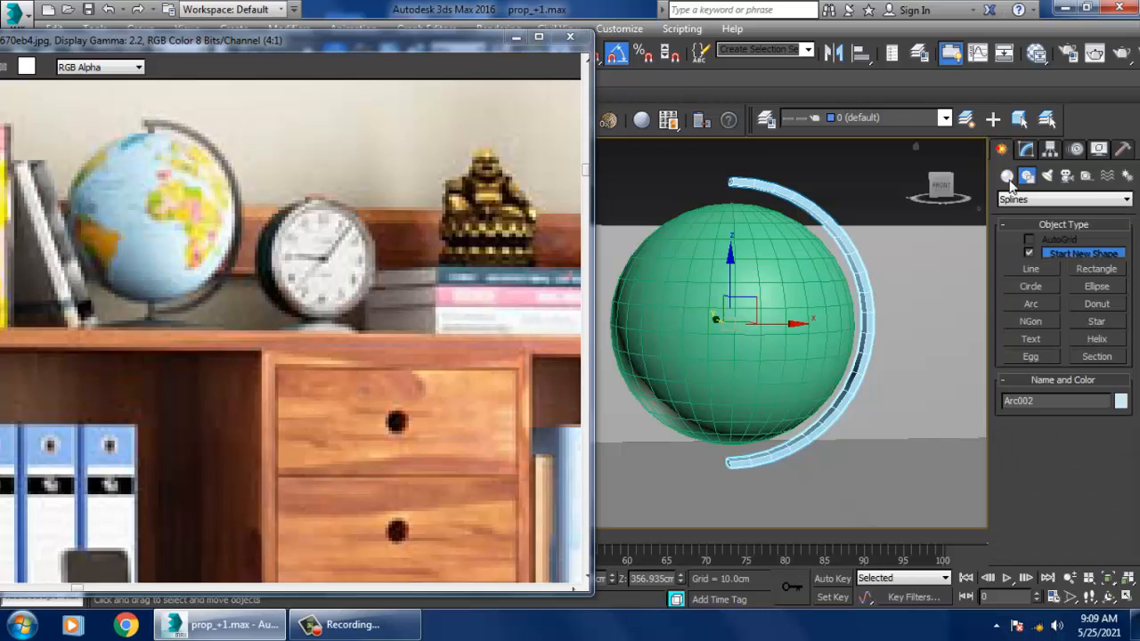
left_click(1006, 177)
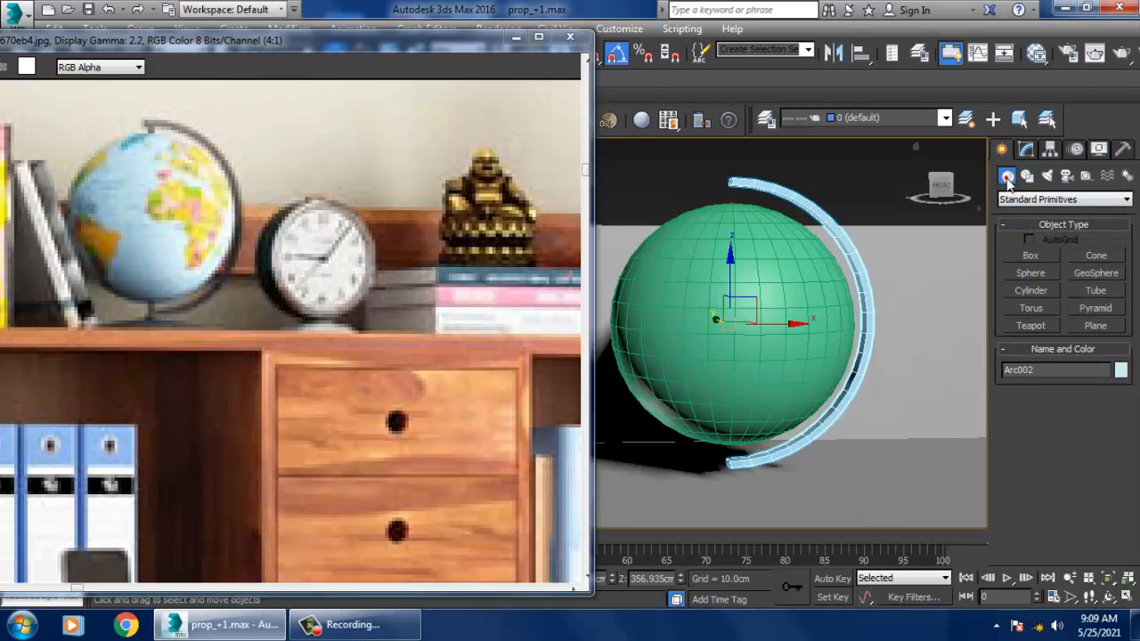
left_click(1032, 294)
key("alt+w")
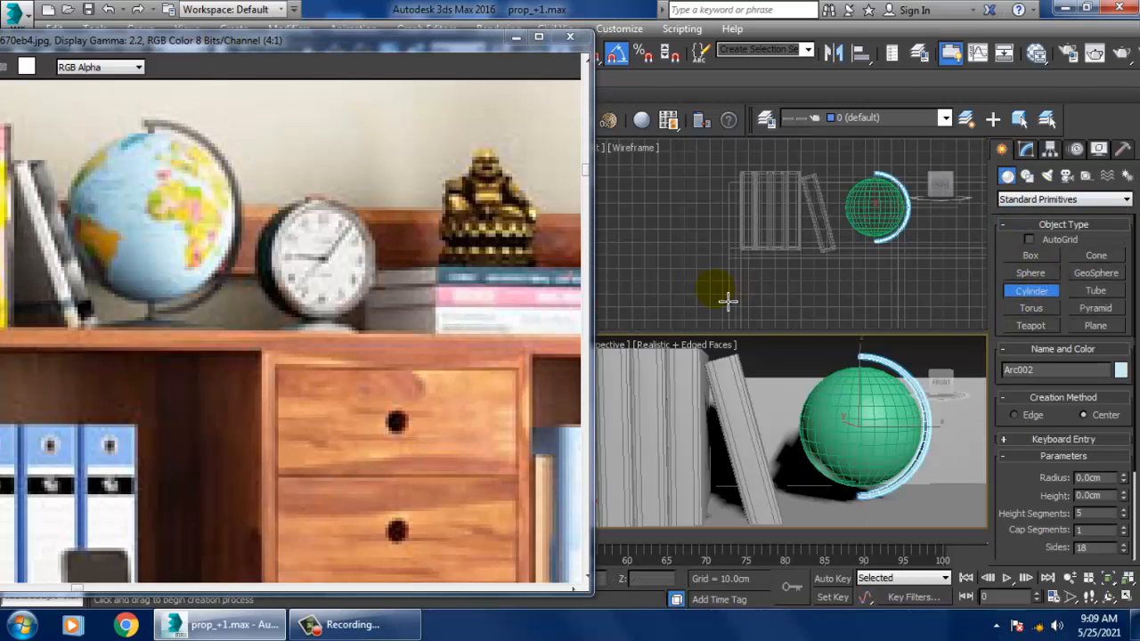
left_click_drag(457, 46, 307, 71)
middle_click(510, 279)
key("alt+w")
key("z")
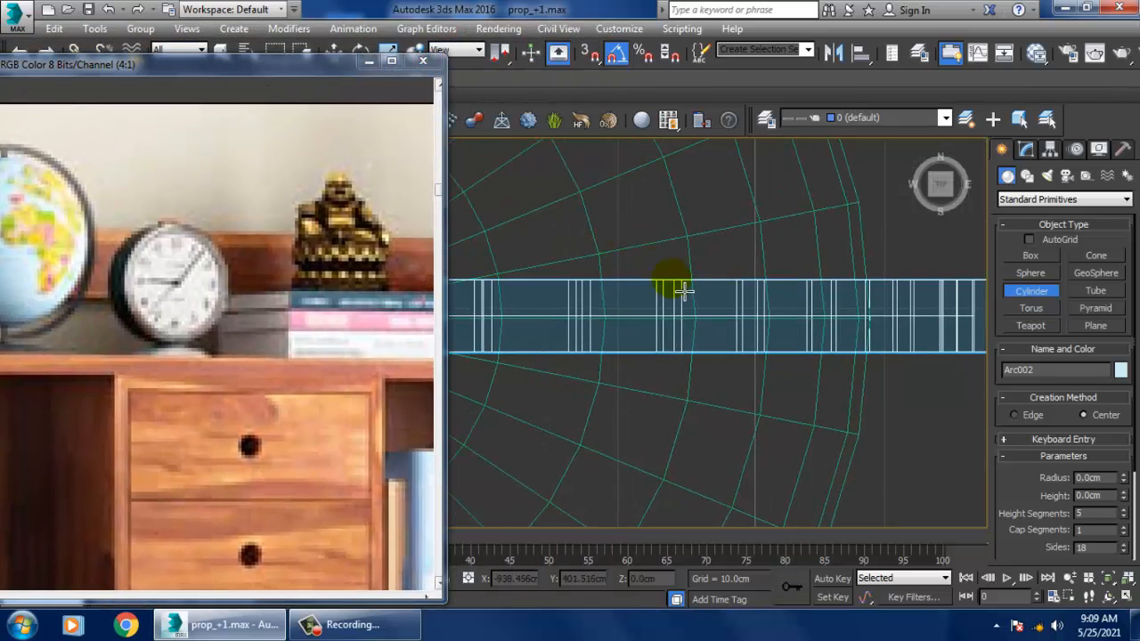
scroll(682, 290, "down", 5)
middle_click_drag(682, 290, 756, 308)
scroll(645, 332, "up", 3)
middle_click_drag(646, 331, 693, 346)
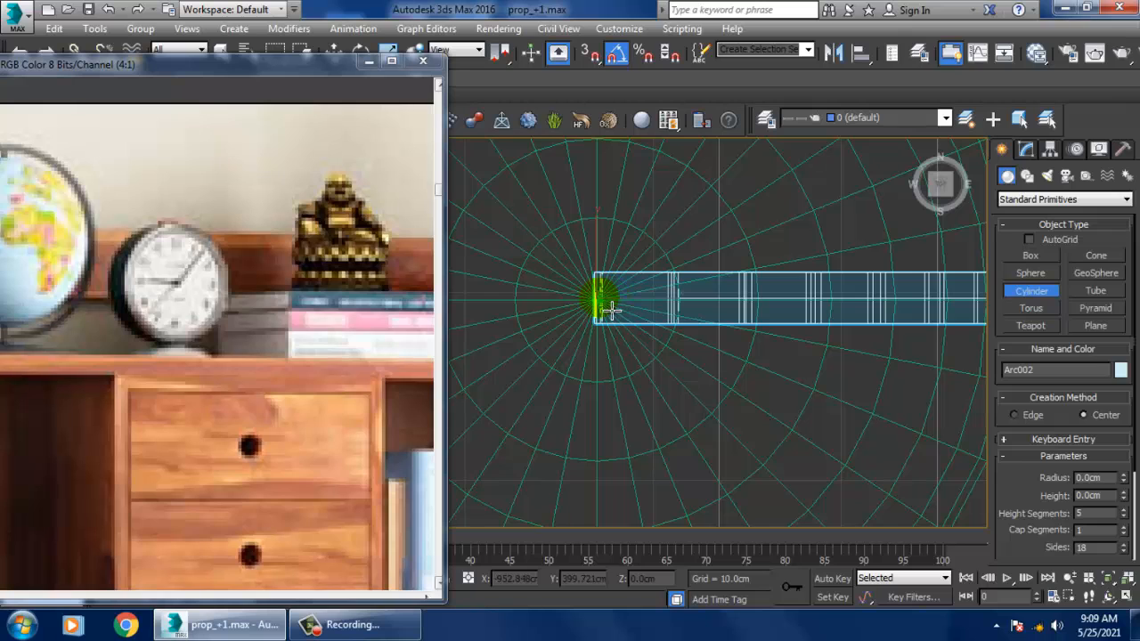
left_click_drag(611, 309, 624, 317)
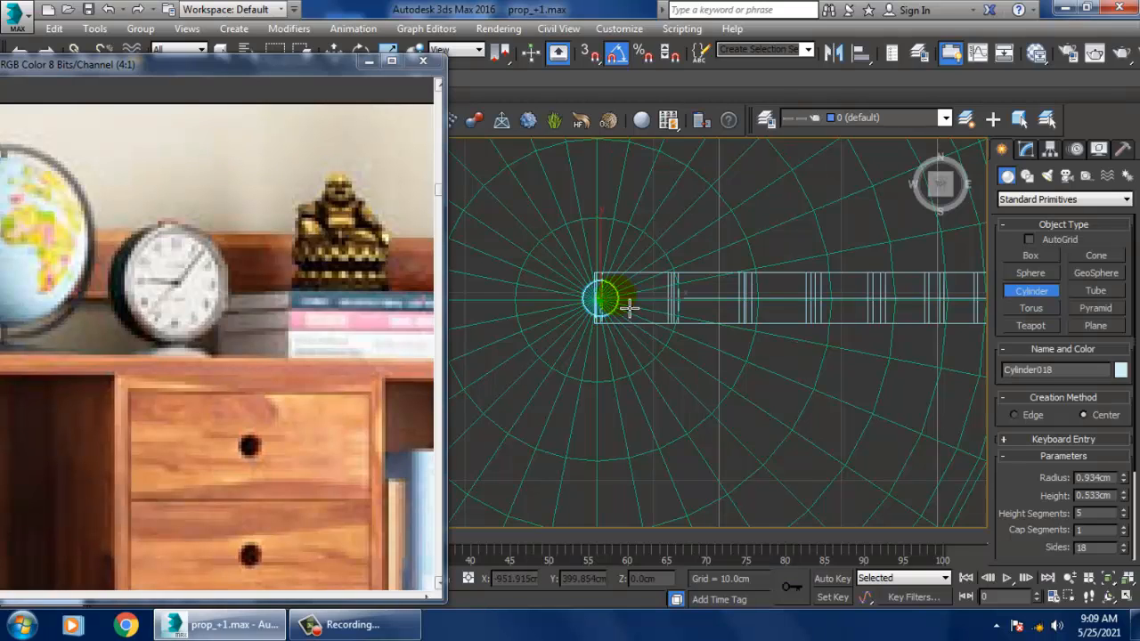
left_click(628, 308)
Raise the small cylinder from the floor to the top pole of the globe.
key("w")
key("p")
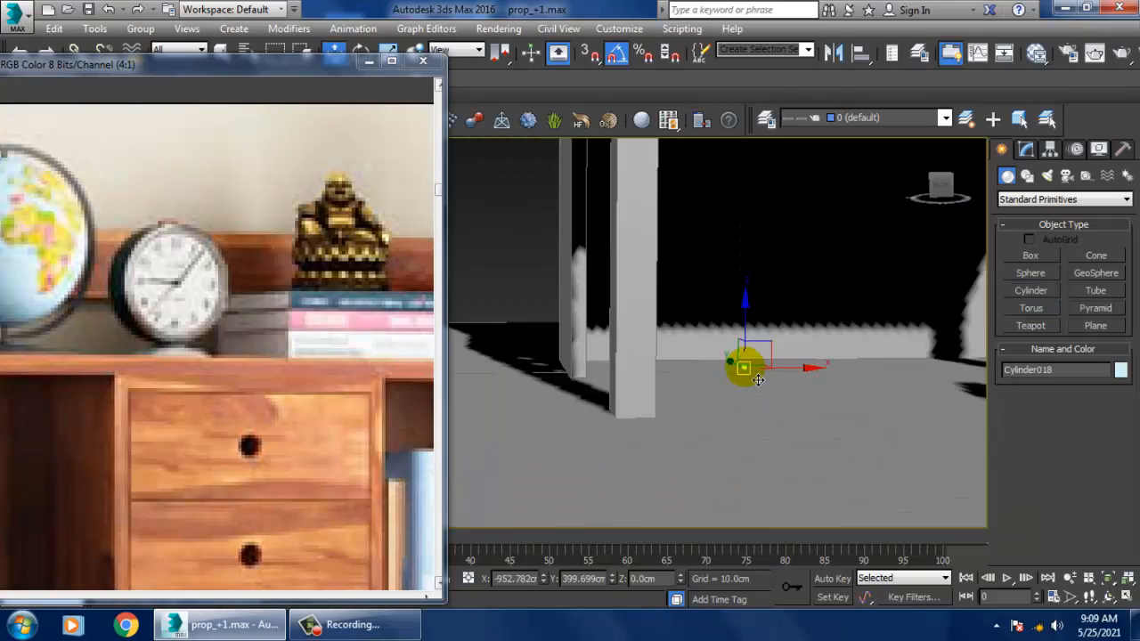
scroll(757, 379, "down", 10)
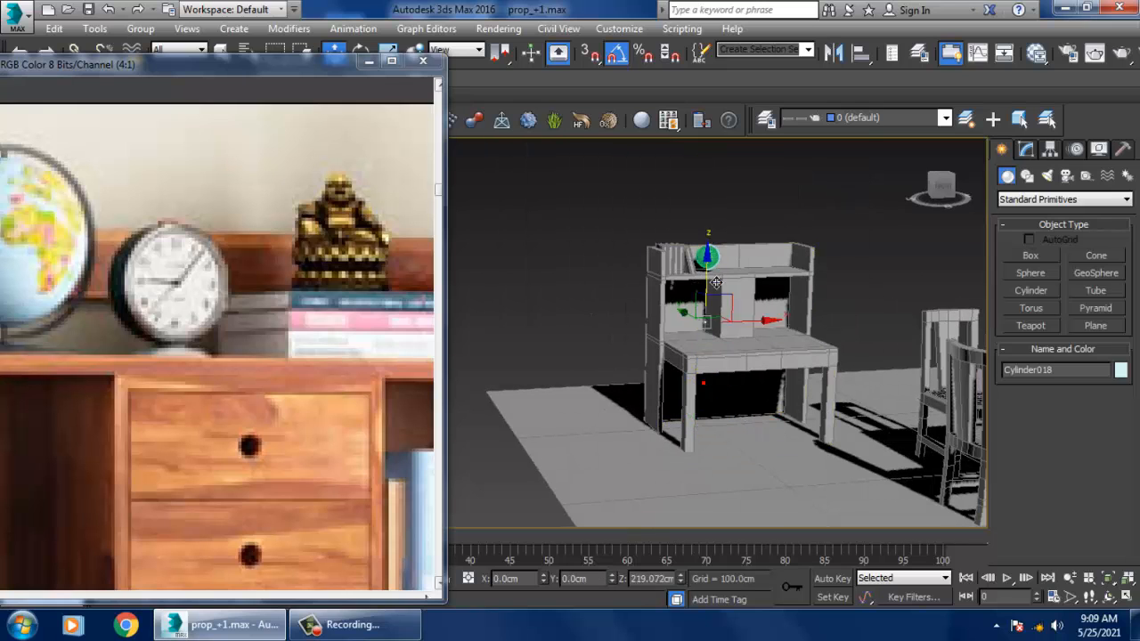
left_click_drag(716, 283, 716, 227)
key("z")
scroll(707, 255, "down", 5)
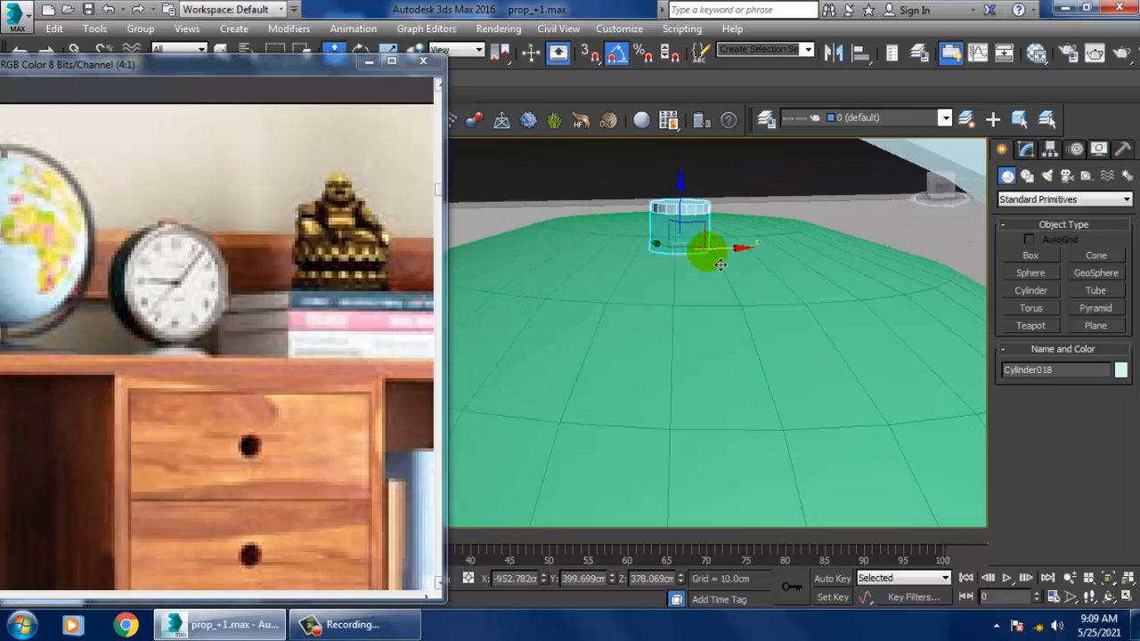
Stretch the cylinder vertically to about 298% so it joins the globe's top to the arc's upper end.
key("r")
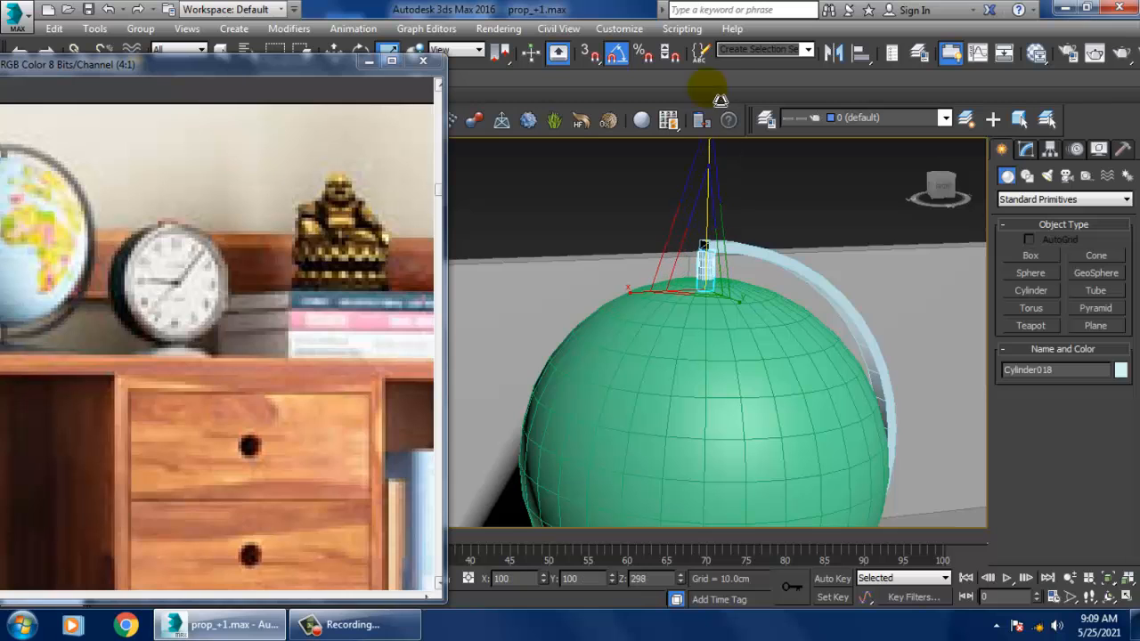
key("w")
scroll(730, 258, "down", 5)
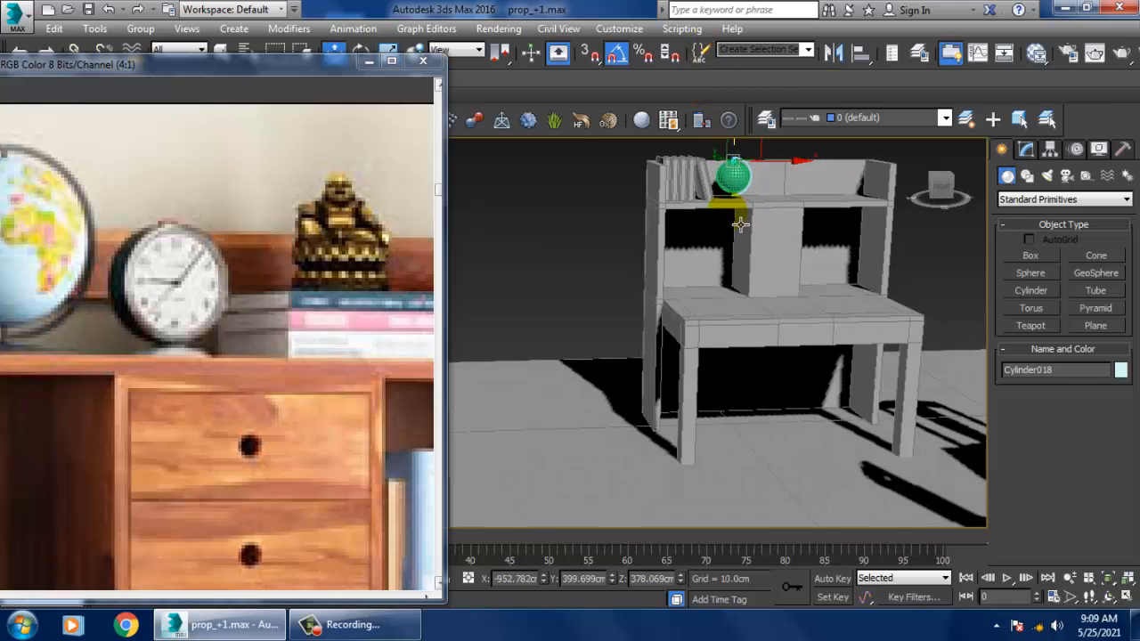
scroll(730, 258, "up", 8)
scroll(761, 253, "down", 6)
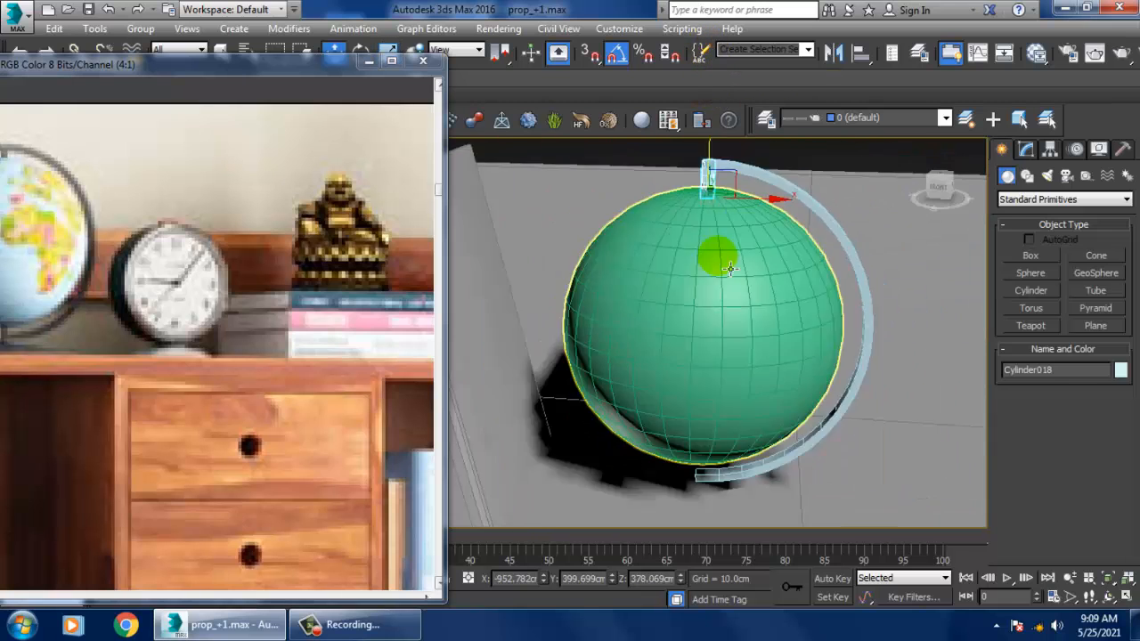
Copy the cylinder down to the globe's bottom pole, at the arc's lower end.
mouse_move(727, 173)
left_mouse_down()
mouse_move(746, 324)
mouse_move(764, 359)
left_mouse_up()
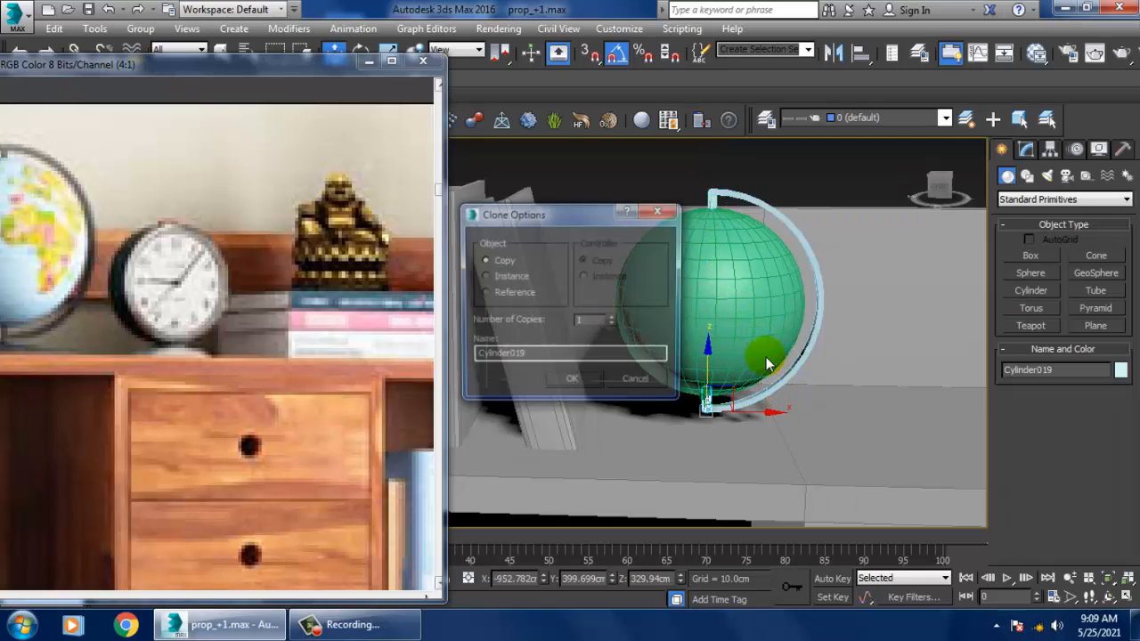
left_click(574, 383)
left_click_drag(151, 69, 184, 51)
middle_click_drag(717, 363, 784, 400, "alt")
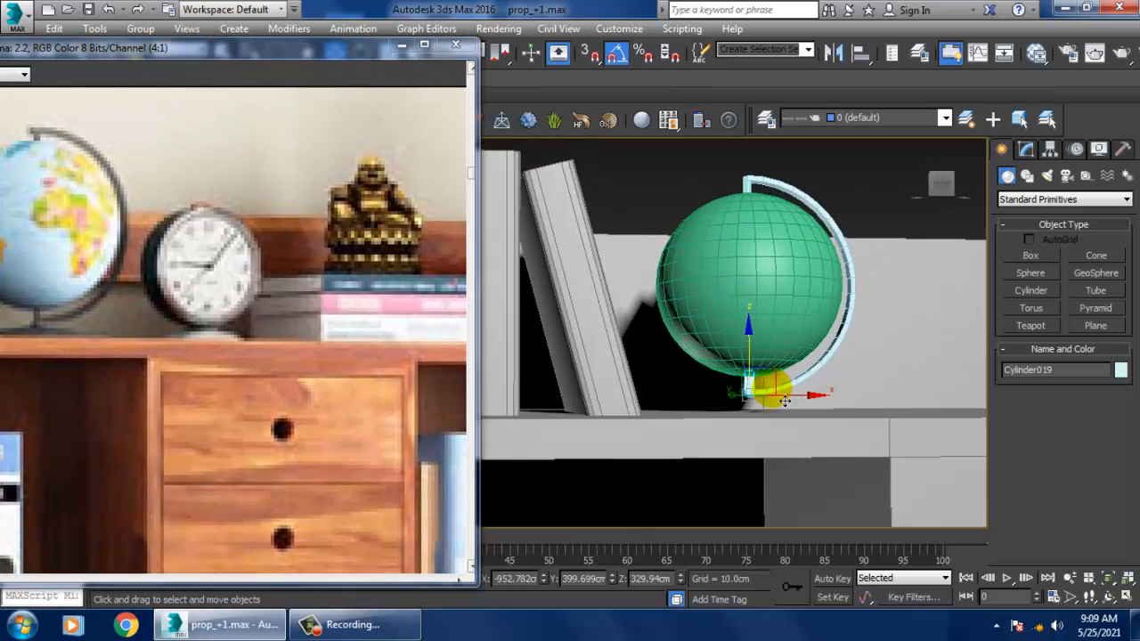
Lengthen the lower cylinder to a height of 2.737 cm and move it down slightly, past the arc's lower end.
scroll(781, 405, "up", 5)
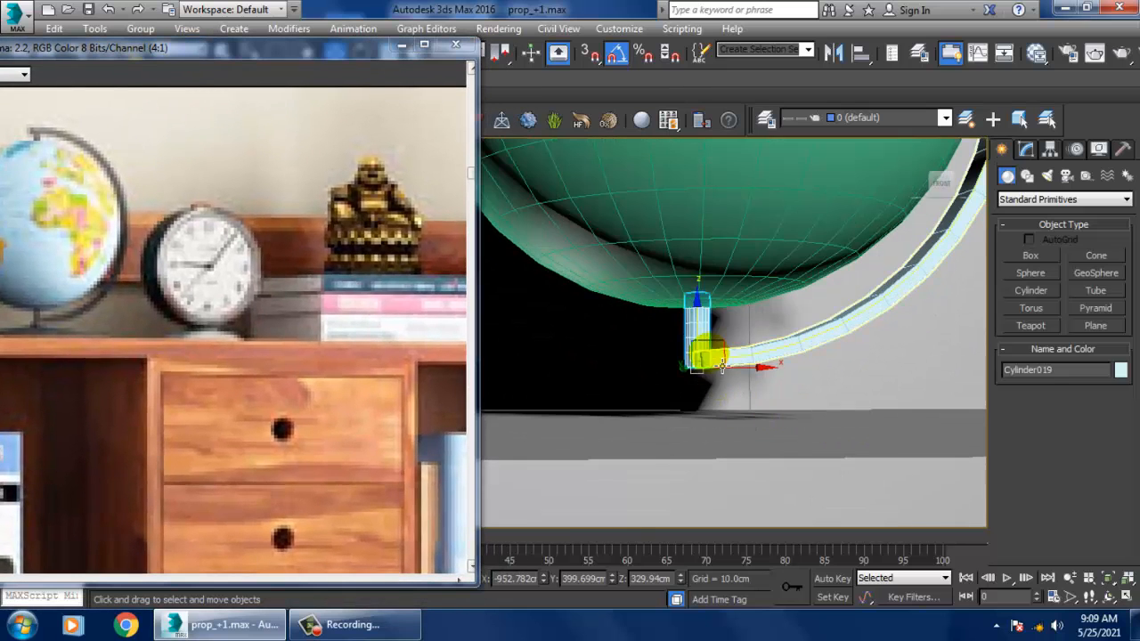
left_click(1025, 149)
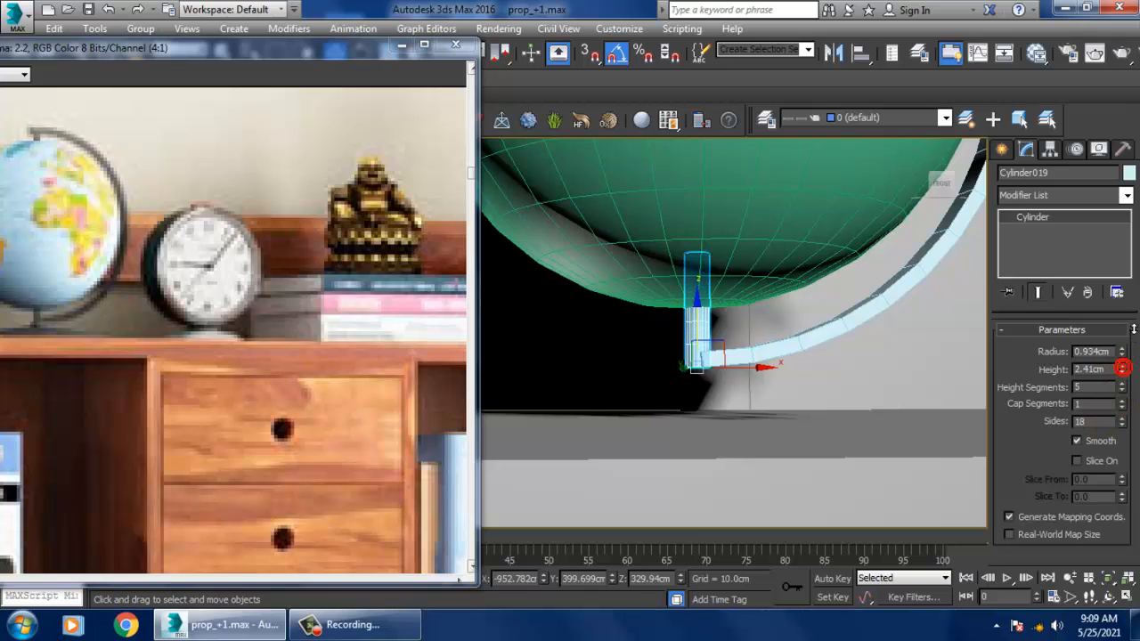
left_click_drag(704, 341, 715, 365)
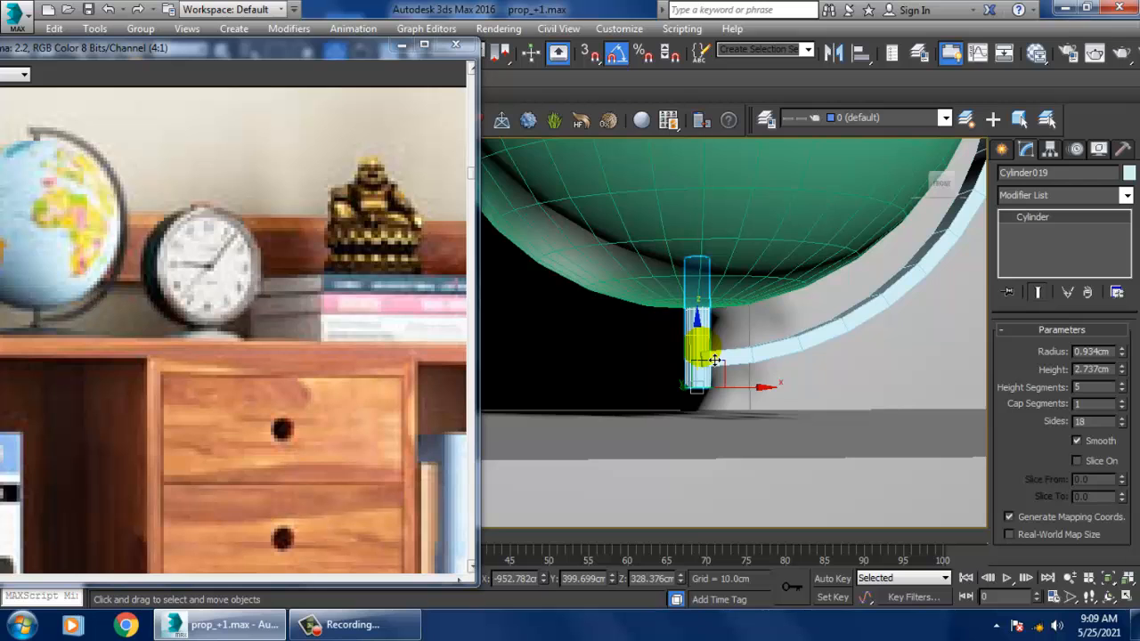
Convert the lower cylinder to an editable poly and select its bottom polygon.
middle_click_drag(715, 360, 792, 383, "alt")
scroll(747, 380, "up", 2)
scroll(784, 387, "up", 2)
scroll(783, 388, "up", 2)
right_click(698, 224)
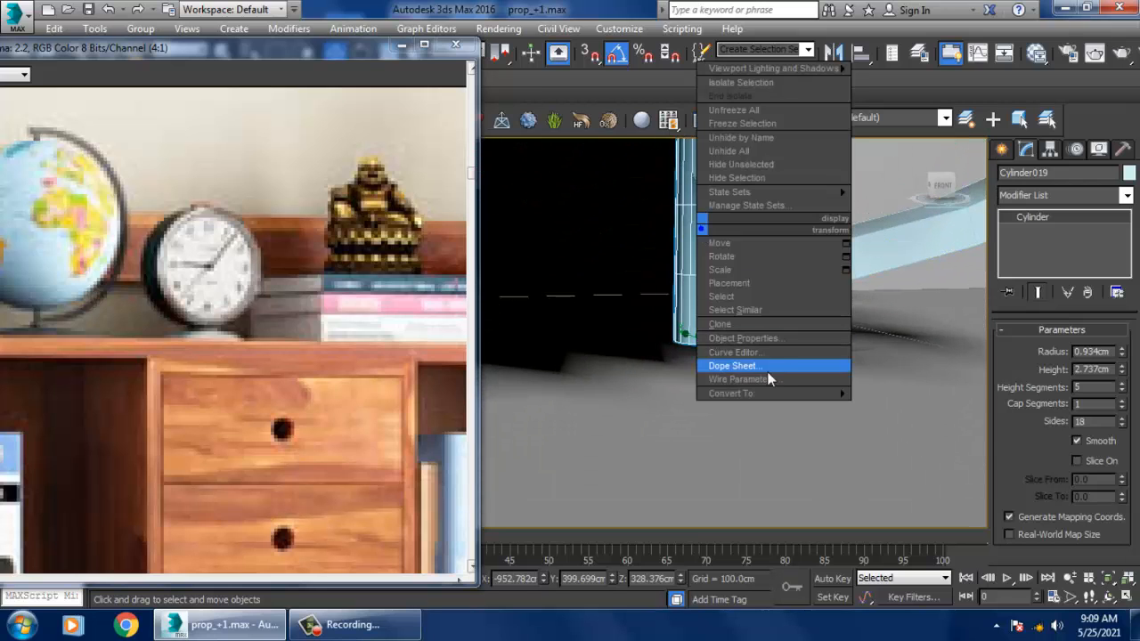
mouse_move(787, 393)
left_click(918, 409)
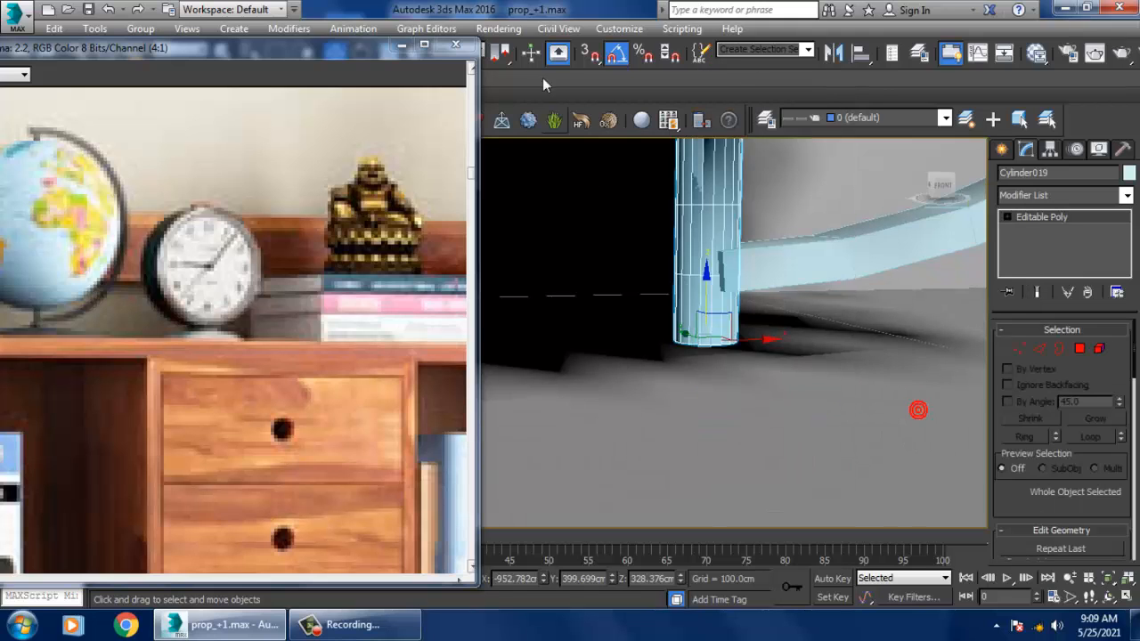
left_click(1079, 349)
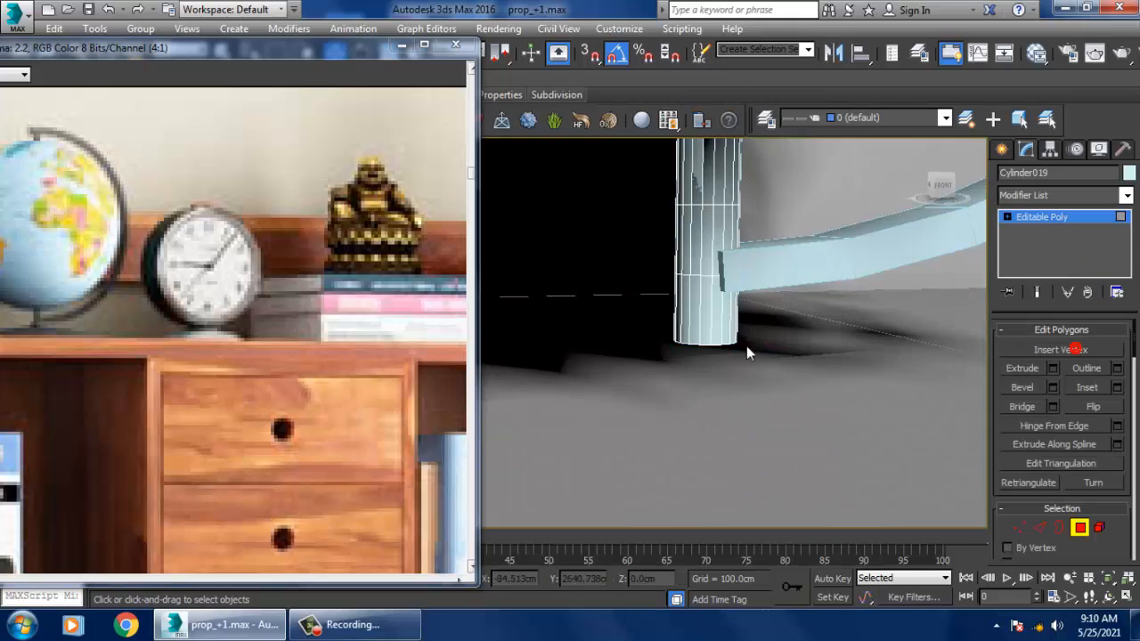
middle_click_drag(746, 345, 720, 347, "alt")
middle_click_drag(737, 346, 744, 362, "alt")
left_click(712, 339)
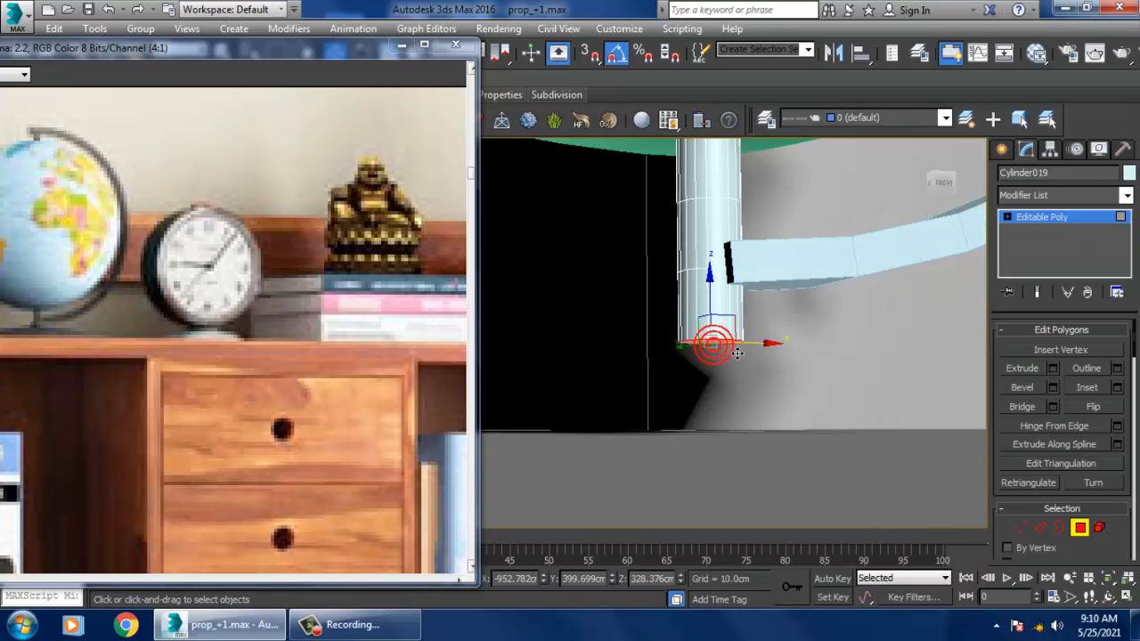
middle_click_drag(833, 337, 835, 367, "alt")
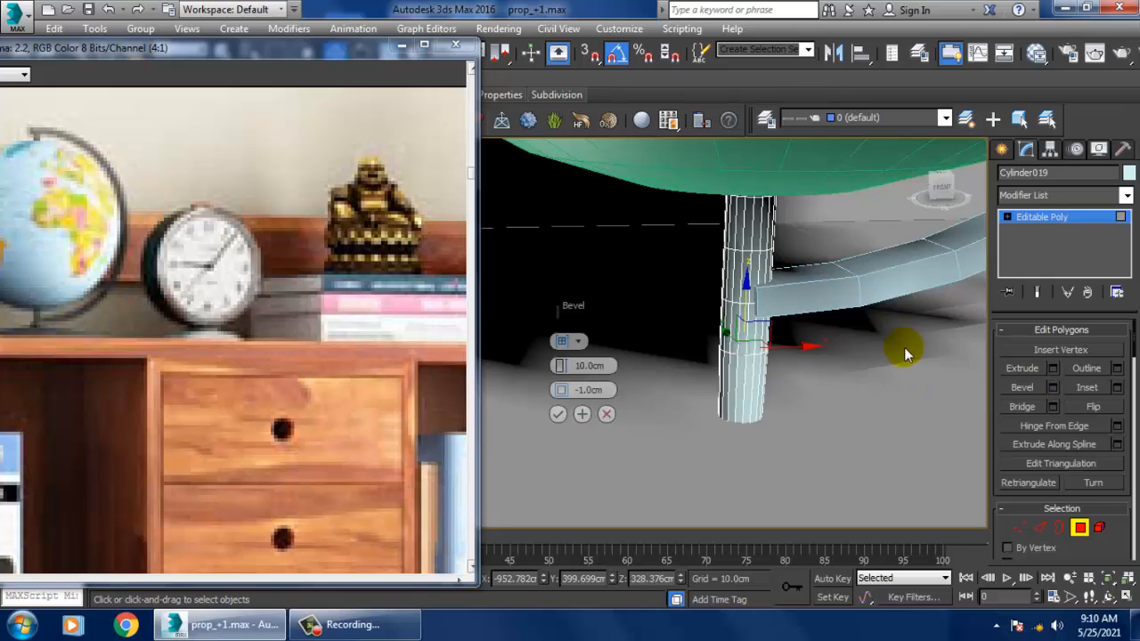
key("F3")
scroll(745, 348, "down", 5)
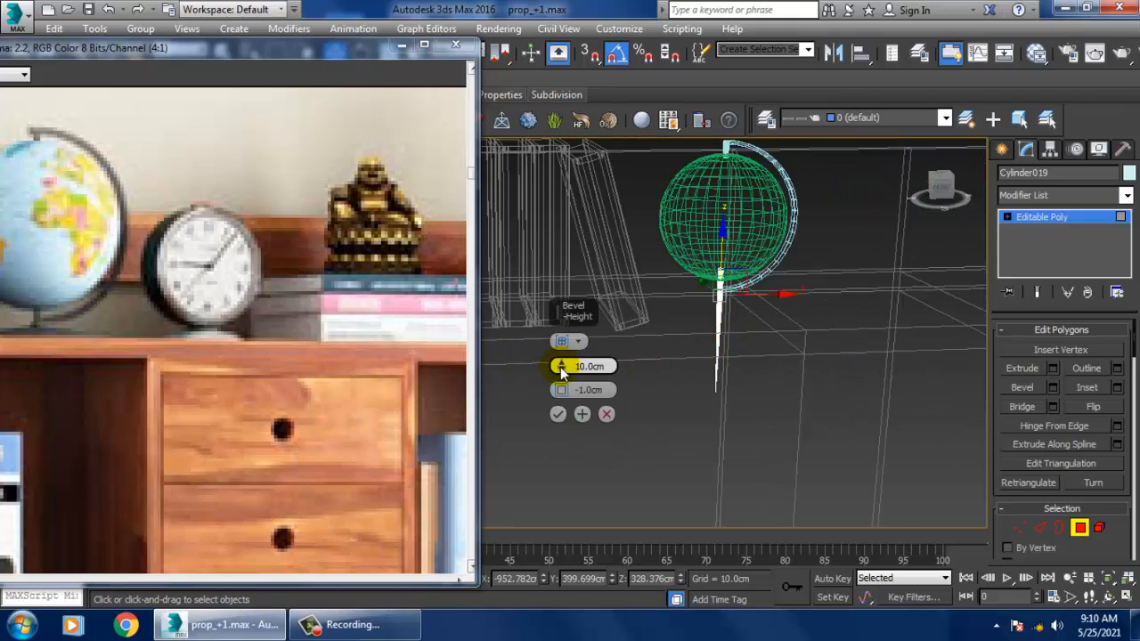
left_click_drag(575, 408, 516, 251)
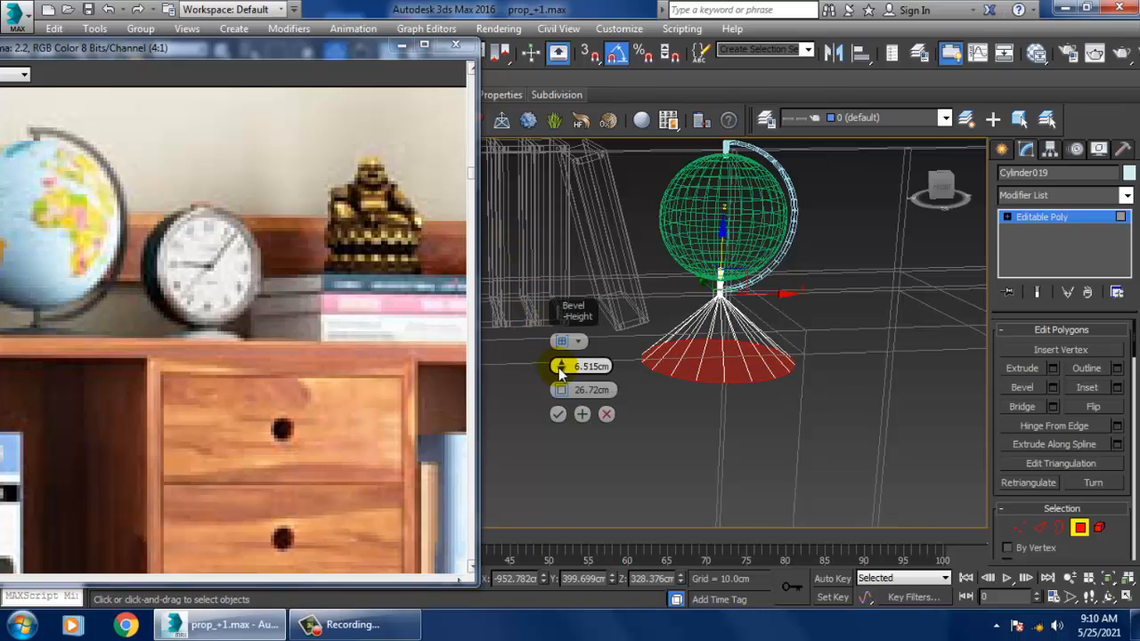
left_click_drag(561, 374, 580, 428)
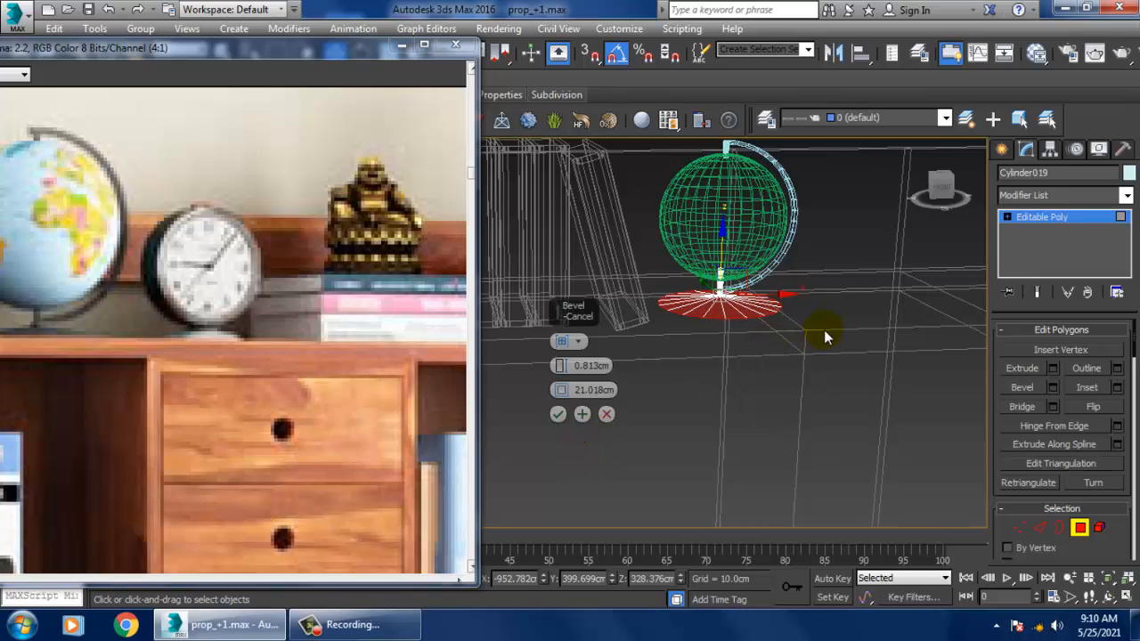
key("F3")
middle_click_drag(785, 344, 855, 406, "alt")
scroll(789, 349, "up", 4)
middle_click_drag(855, 406, 850, 361, "alt")
left_click_drag(563, 366, 589, 372)
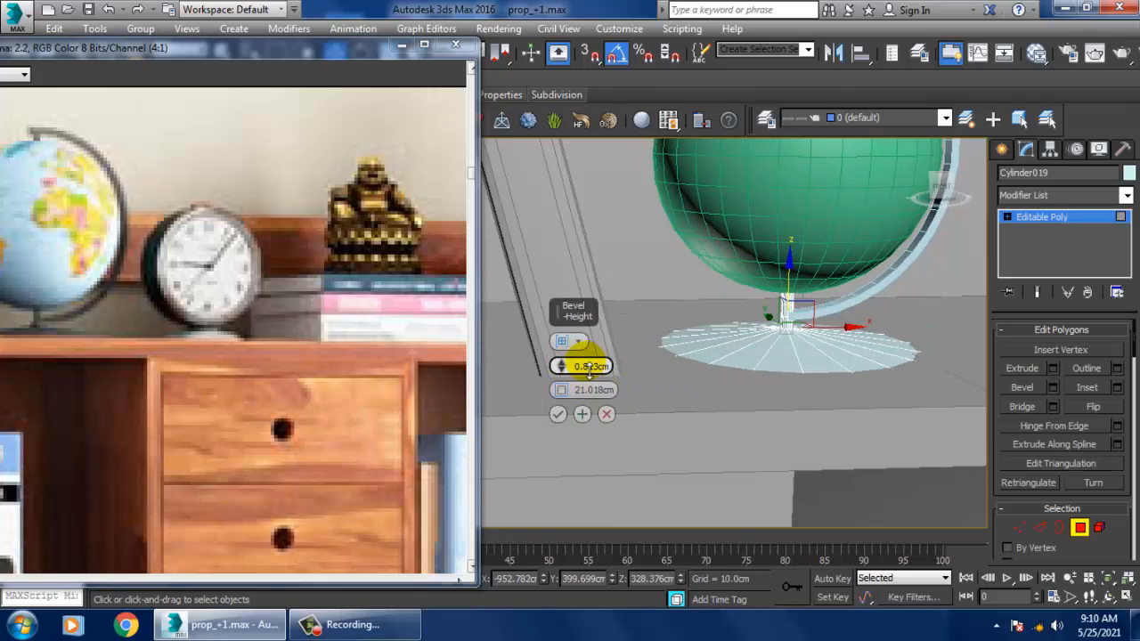
left_click(607, 414)
Extrude the lower cylinder's bottom polygon downward into the shelf.
left_click(1052, 367)
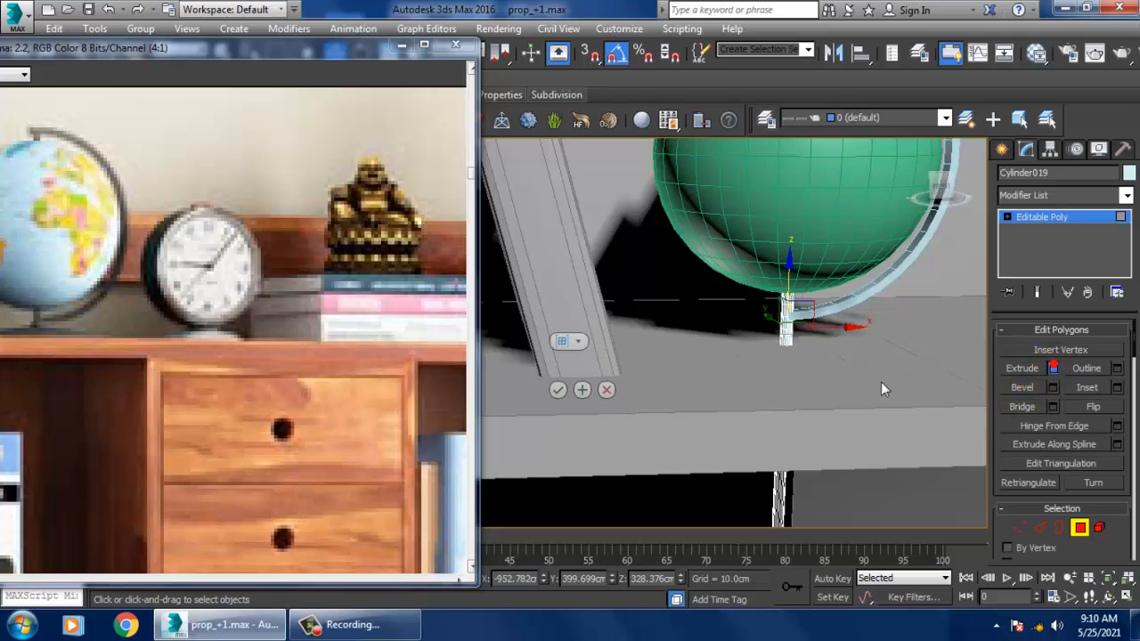
left_click_drag(561, 368, 576, 439)
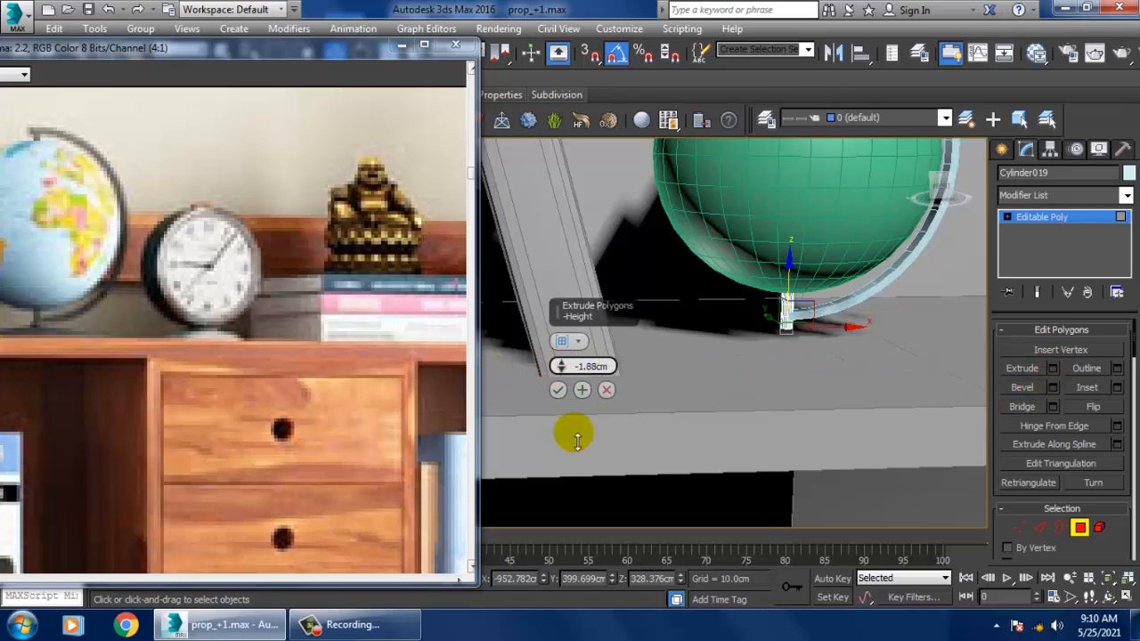
left_click(556, 395)
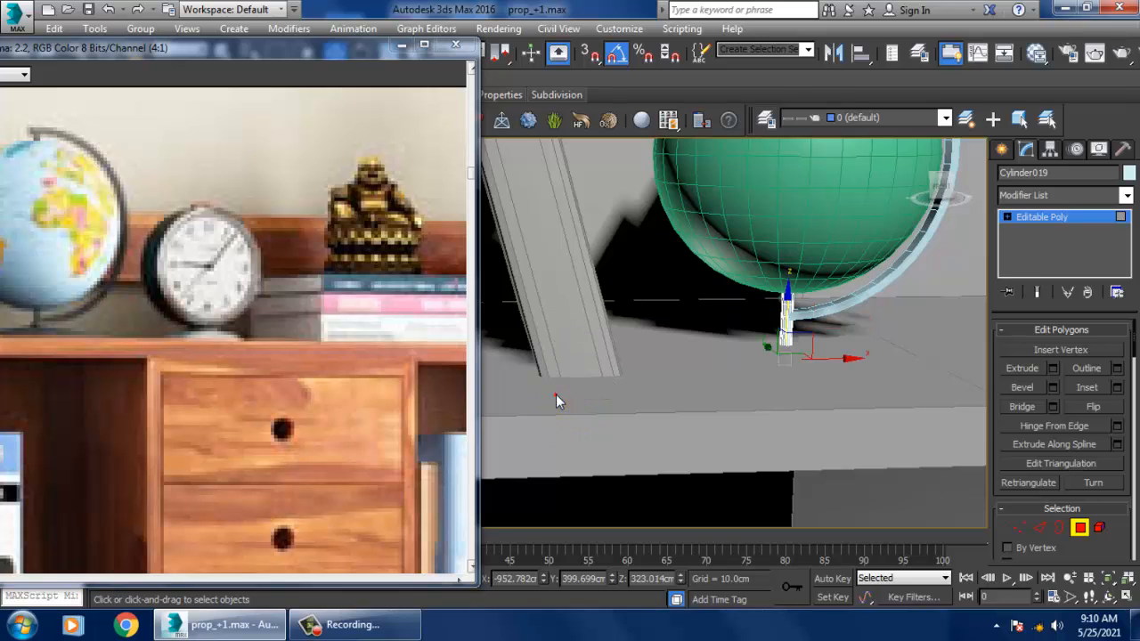
Raise the cylinder's bottom vertex ring to about Z 325.4 cm at the shelf surface and lower the ring above it to about Z 327.2 cm.
key("F3")
middle_click_drag(729, 396, 738, 363, "alt")
scroll(741, 383, "up", 3)
key("1")
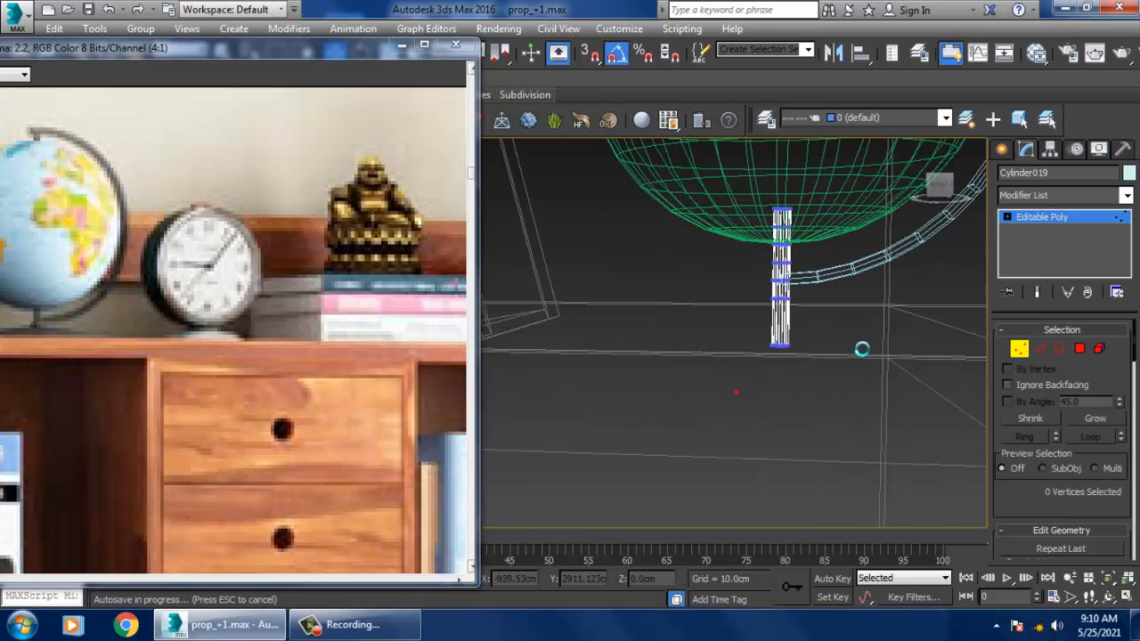
left_click_drag(860, 347, 751, 378)
key("F3")
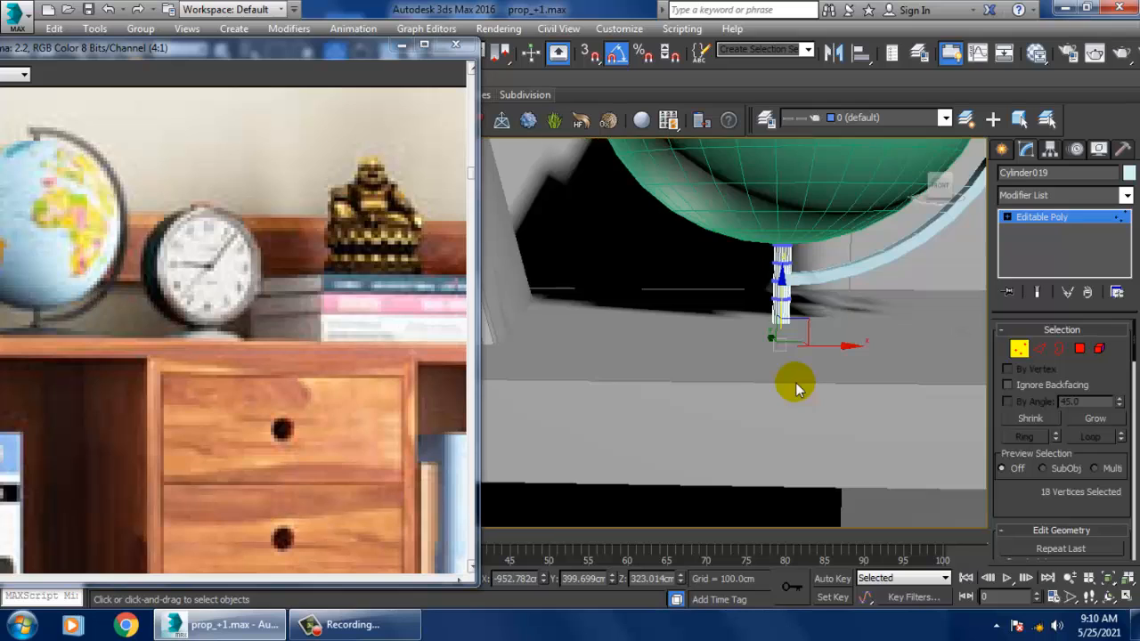
middle_click_drag(770, 359, 785, 343, "alt")
scroll(785, 343, "up", 3)
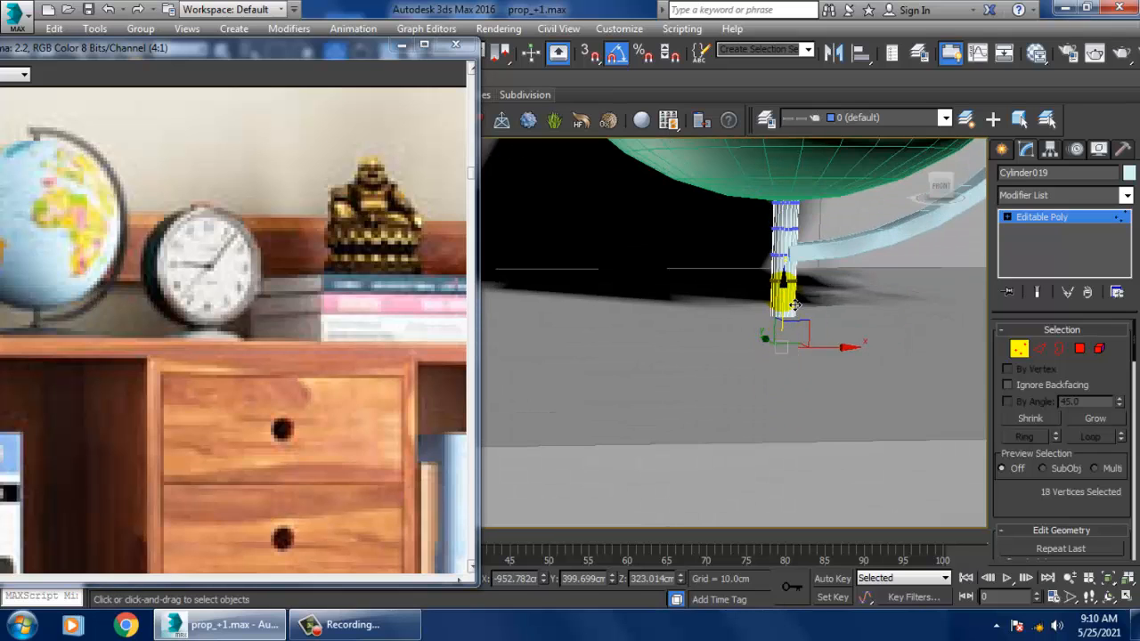
left_click_drag(795, 305, 761, 298)
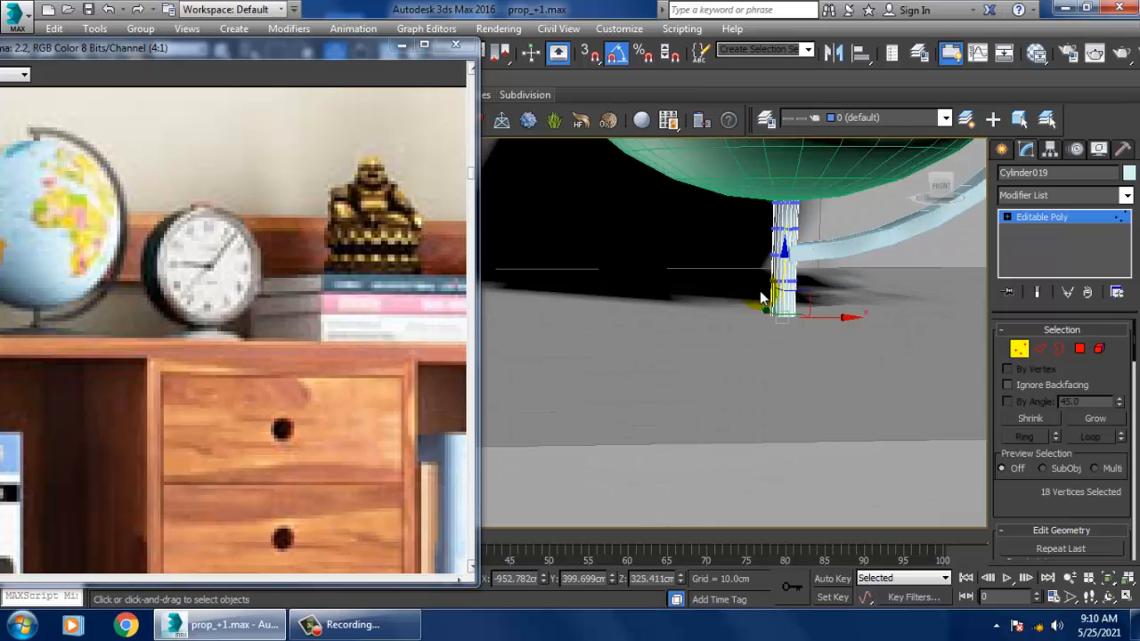
left_click_drag(848, 292, 852, 296)
left_click_drag(789, 246, 802, 261)
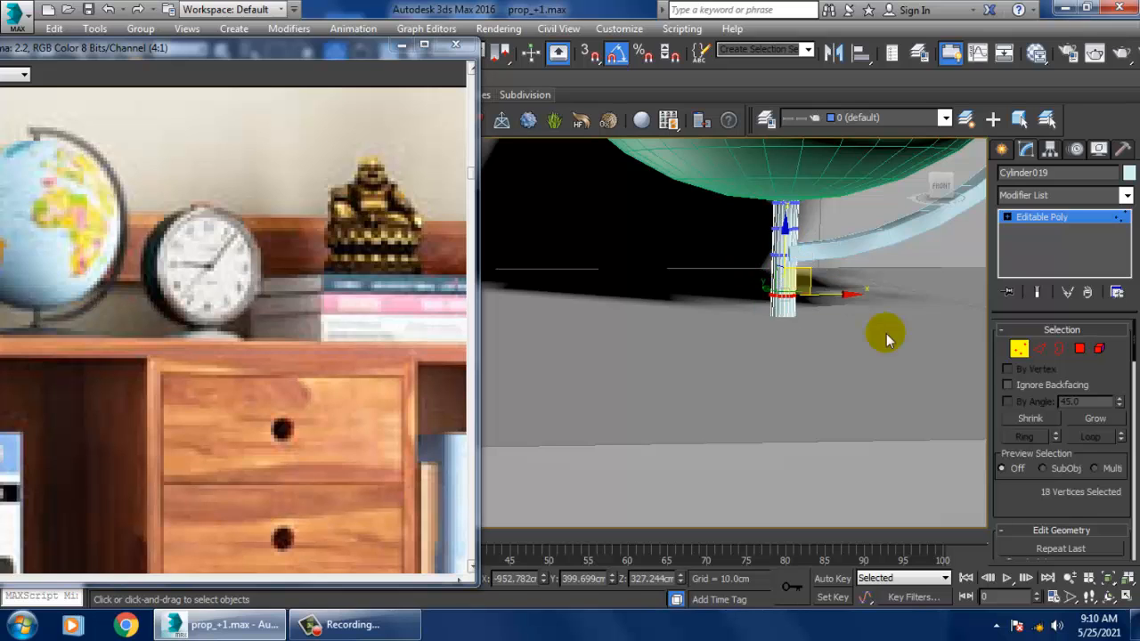
Extrude the side polygons of the cylinder's bottom band outward by 17.128 cm along Local Normal to form a round base.
left_click(1079, 349)
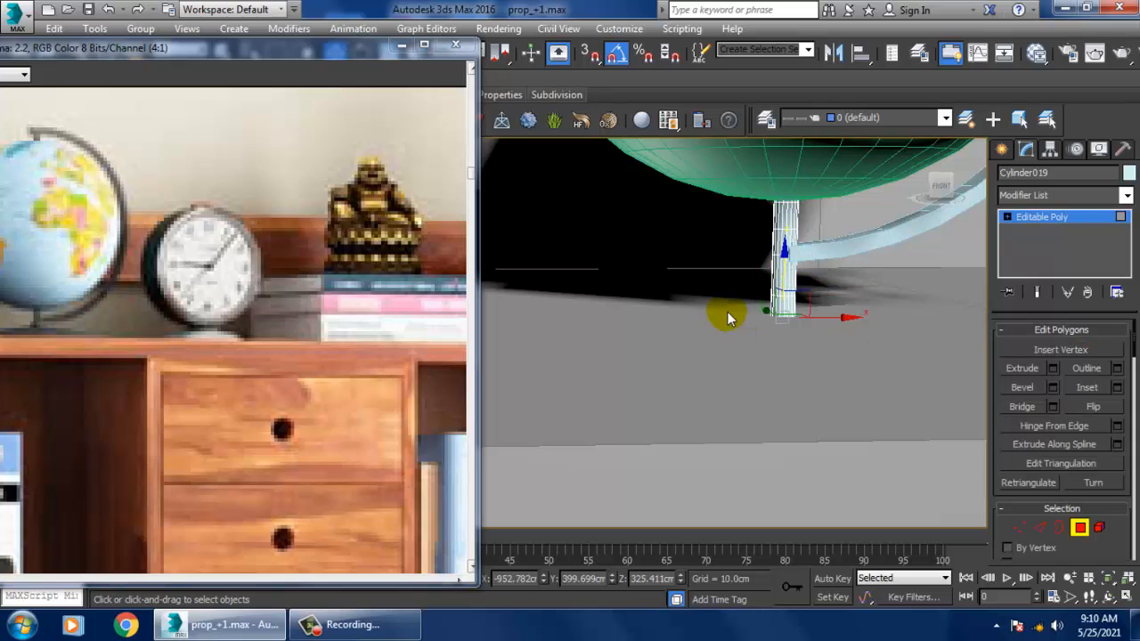
left_click(1053, 368)
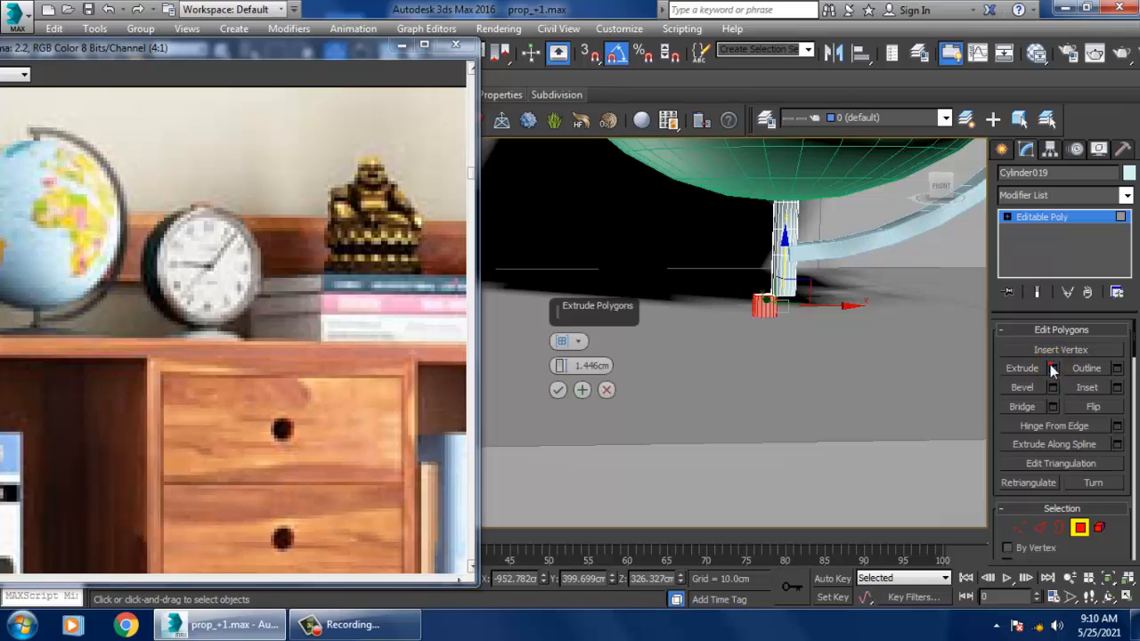
left_click(580, 344)
left_click(610, 368)
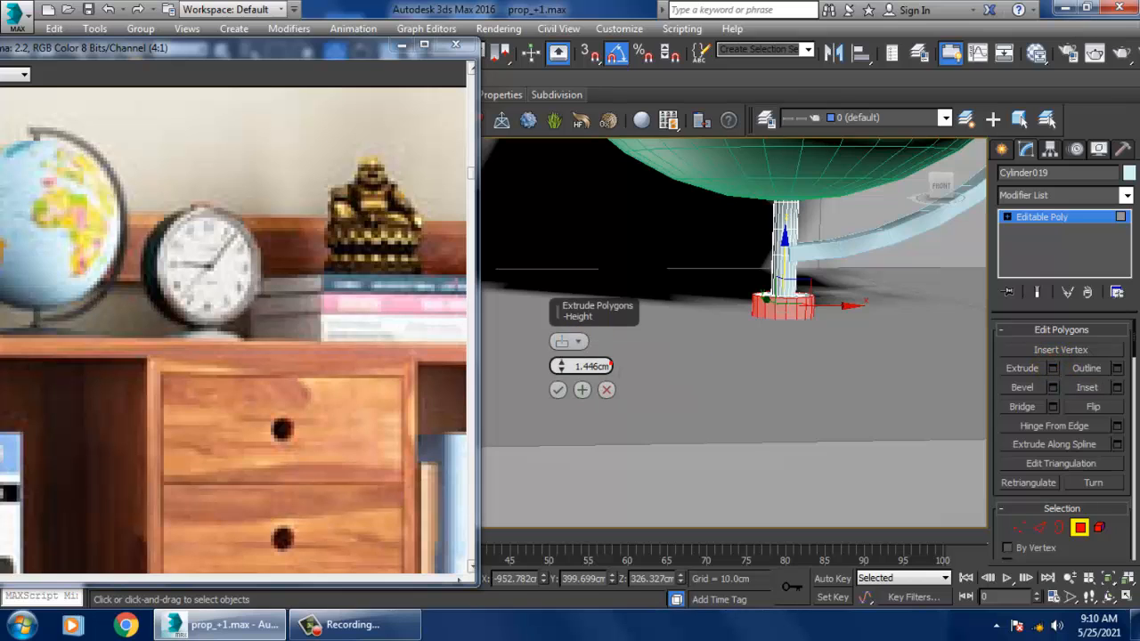
left_click_drag(563, 369, 540, 293)
scroll(730, 334, "down", 4)
middle_click_drag(730, 334, 741, 356, "alt")
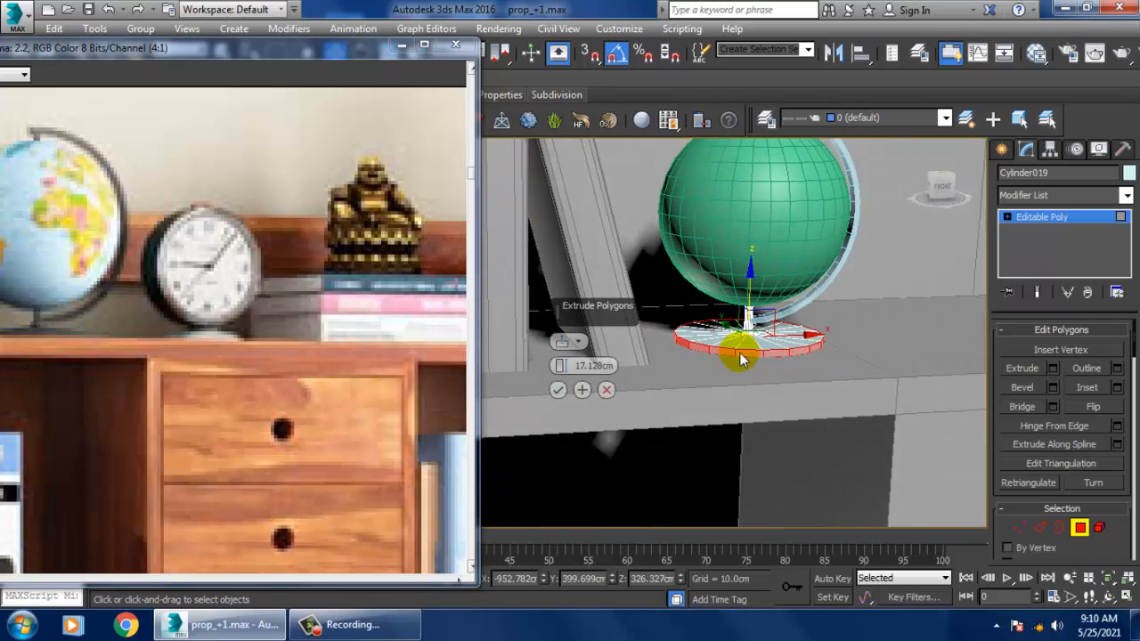
left_click(556, 390)
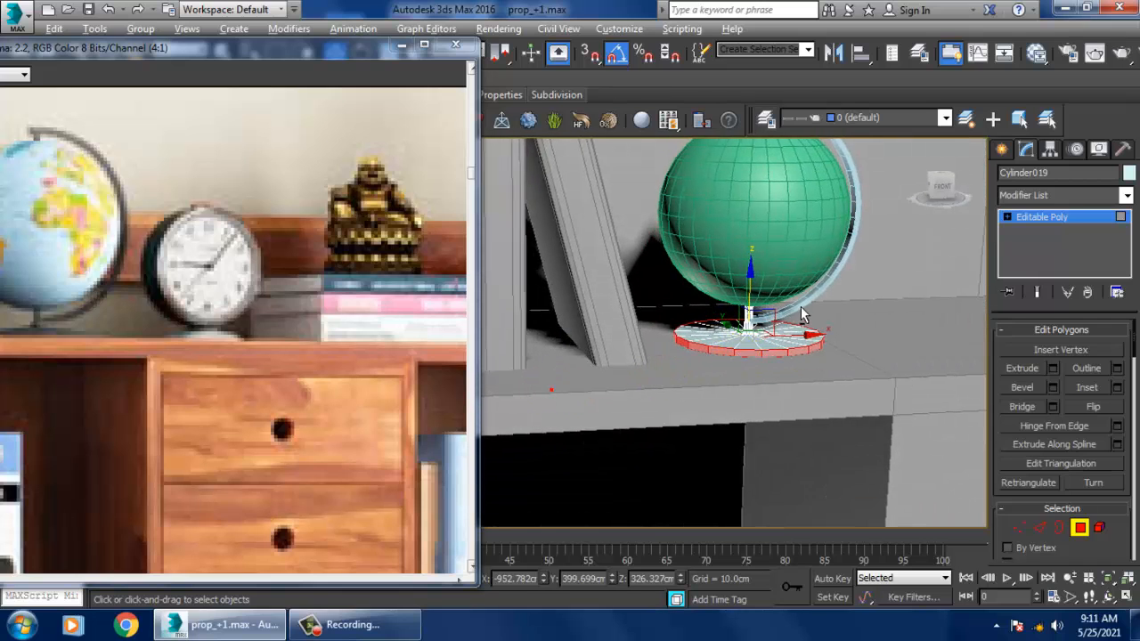
Lower the round base's upper rim edge loop to about Z 326.06 cm so the top slopes outward, and leave edge editing.
scroll(800, 315, "up", 3)
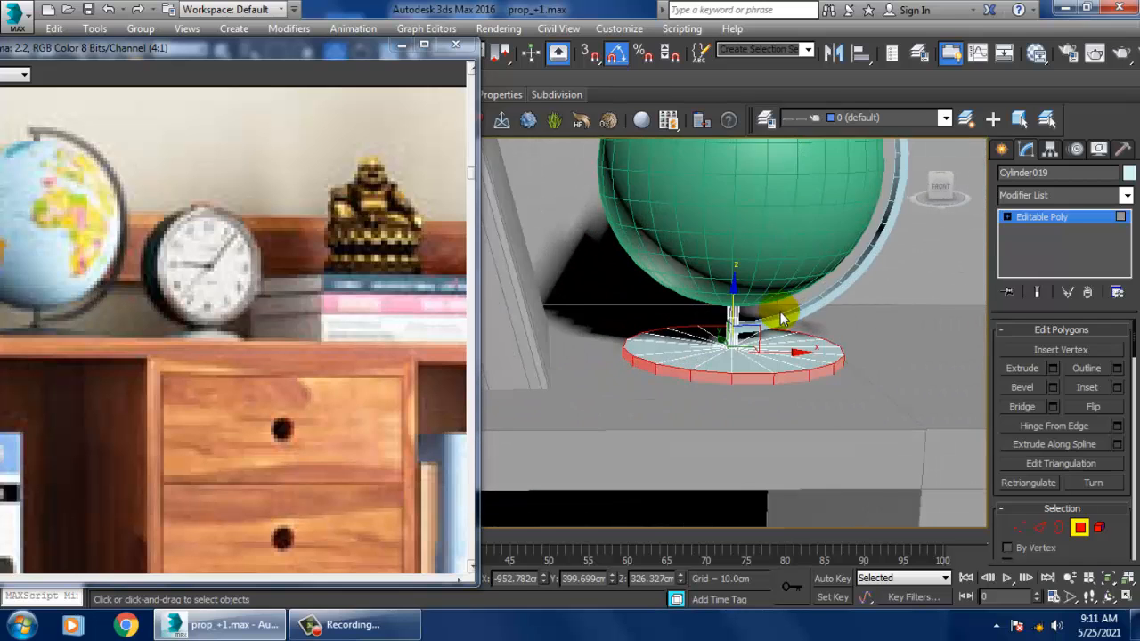
left_click(1047, 524)
double_click(779, 393)
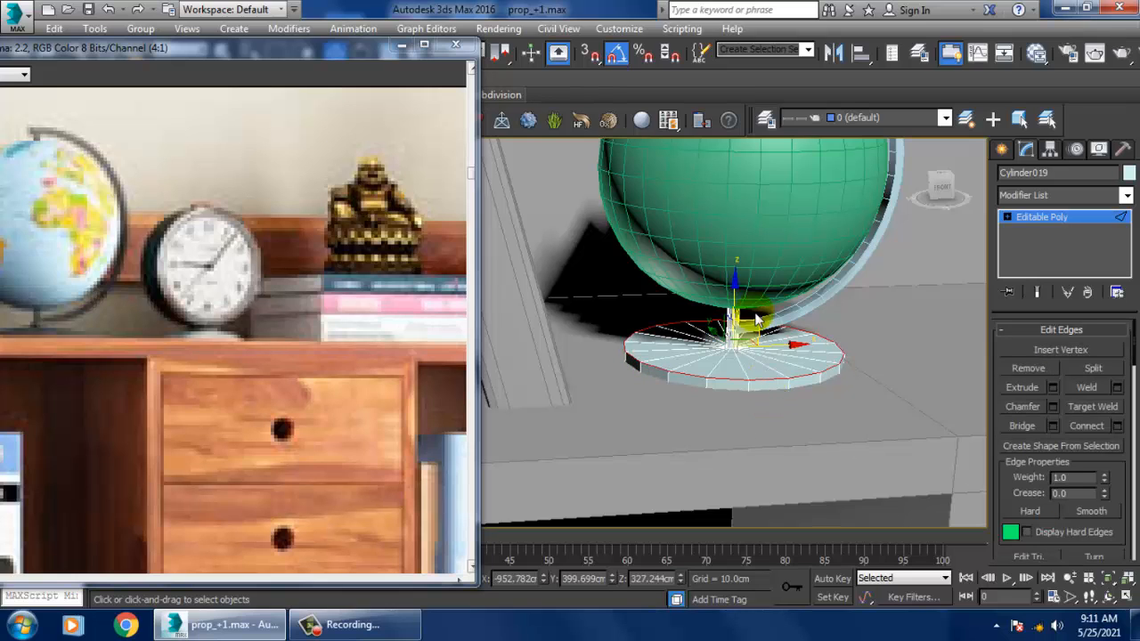
left_click_drag(744, 316, 746, 330)
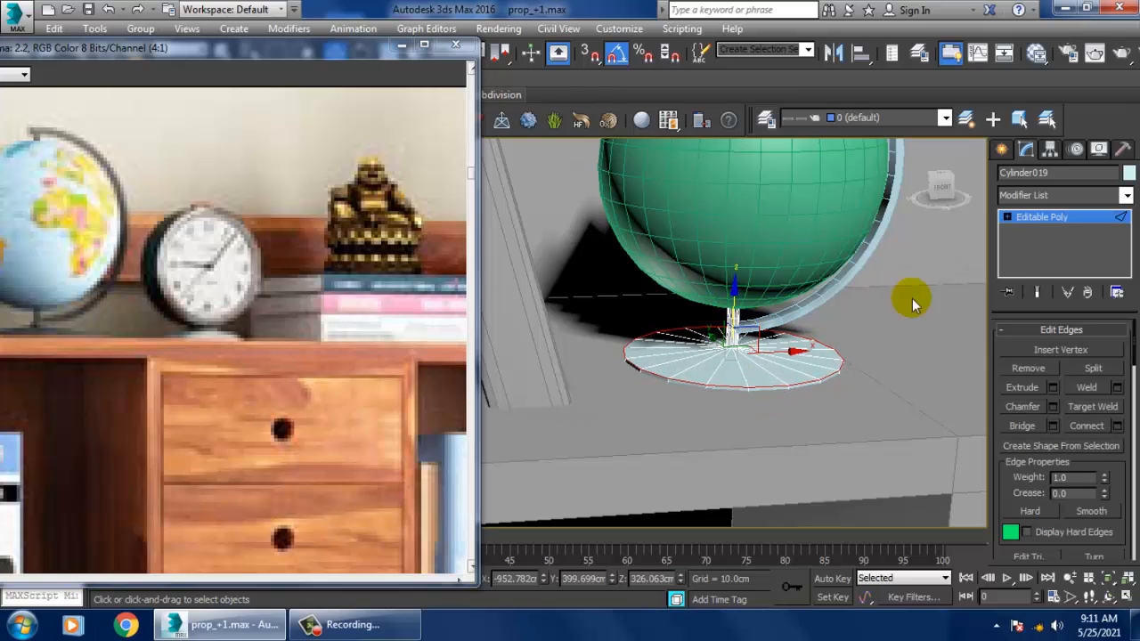
left_click(1059, 219)
Compare the globe, its stand and the shelf books with the same area of the reference photo.
mouse_move(773, 412)
middle_mouse_down("alt")
mouse_move(753, 392)
mouse_move(768, 405)
middle_mouse_up("alt")
middle_click_drag(767, 405, 824, 458)
scroll(784, 448, "down", 4)
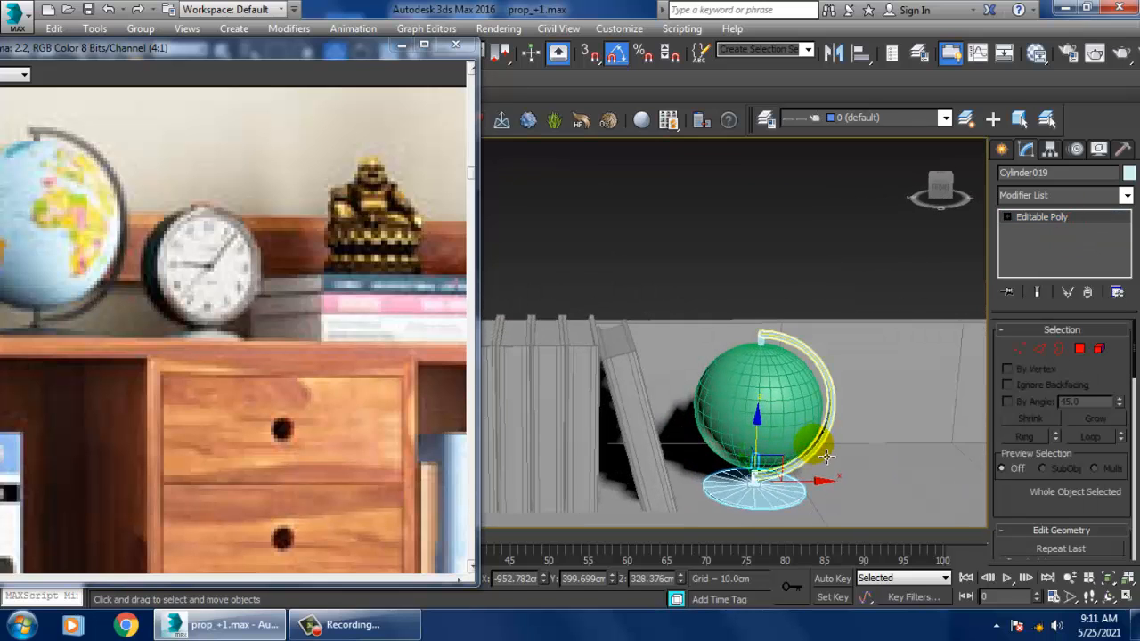
left_click(795, 404)
scroll(795, 406, "down", 2)
middle_click_drag(795, 405, 780, 307)
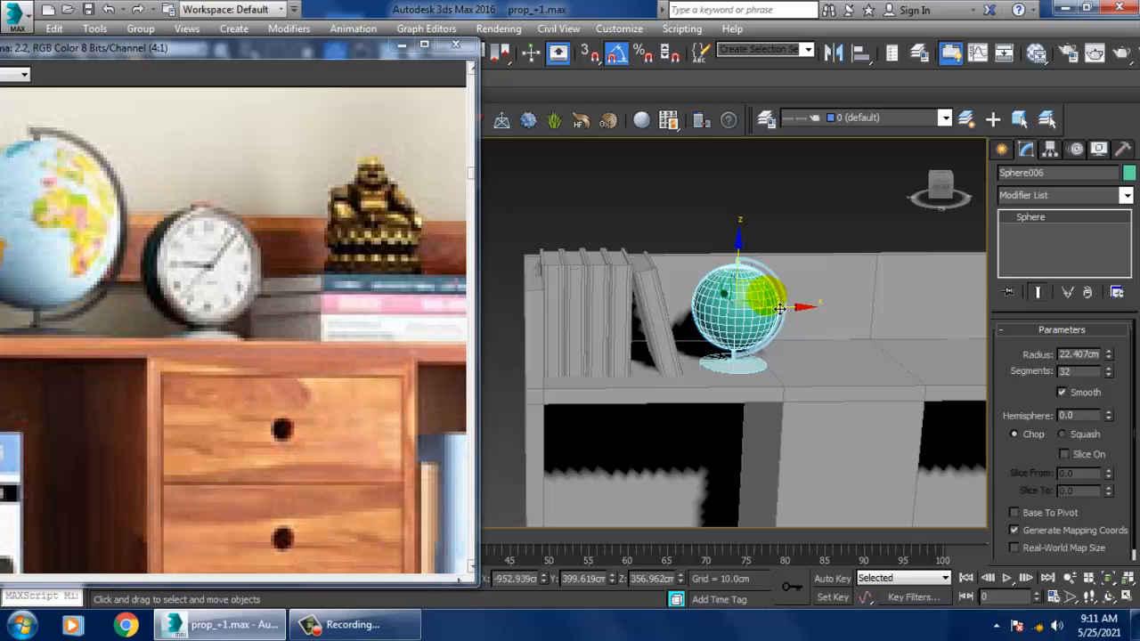
left_click_drag(431, 344, 391, 333)
mouse_move(827, 373)
middle_mouse_down("alt")
mouse_move(814, 372)
mouse_move(832, 389)
middle_mouse_up("alt")
scroll(814, 373, "down", 2)
scroll(323, 341, "down", 2)
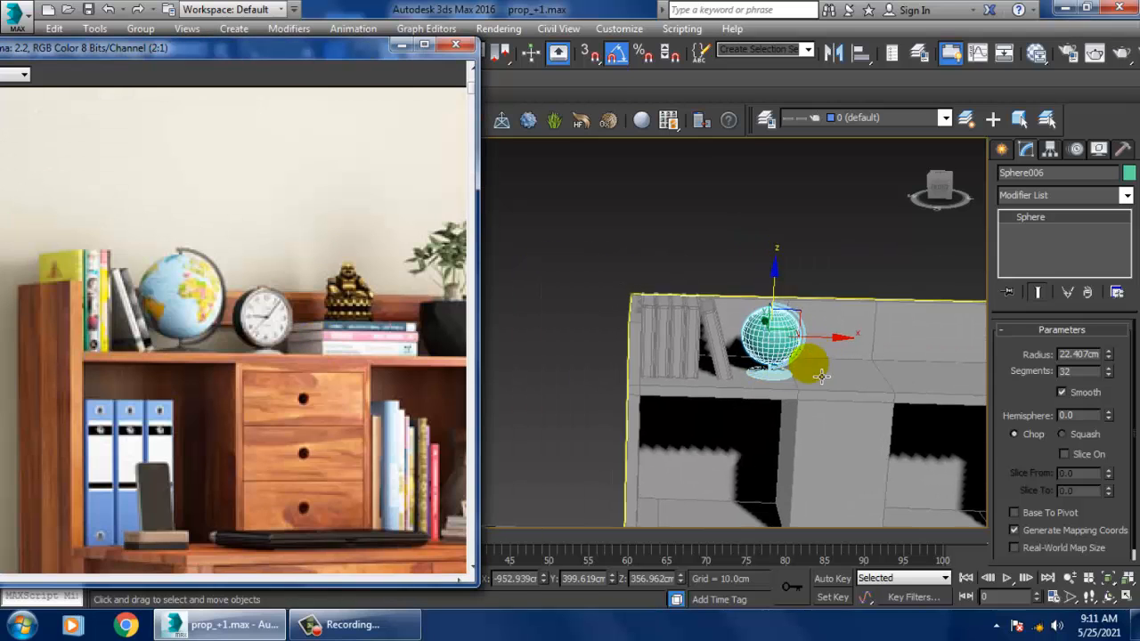
scroll(821, 377, "up", 2)
left_click(623, 326)
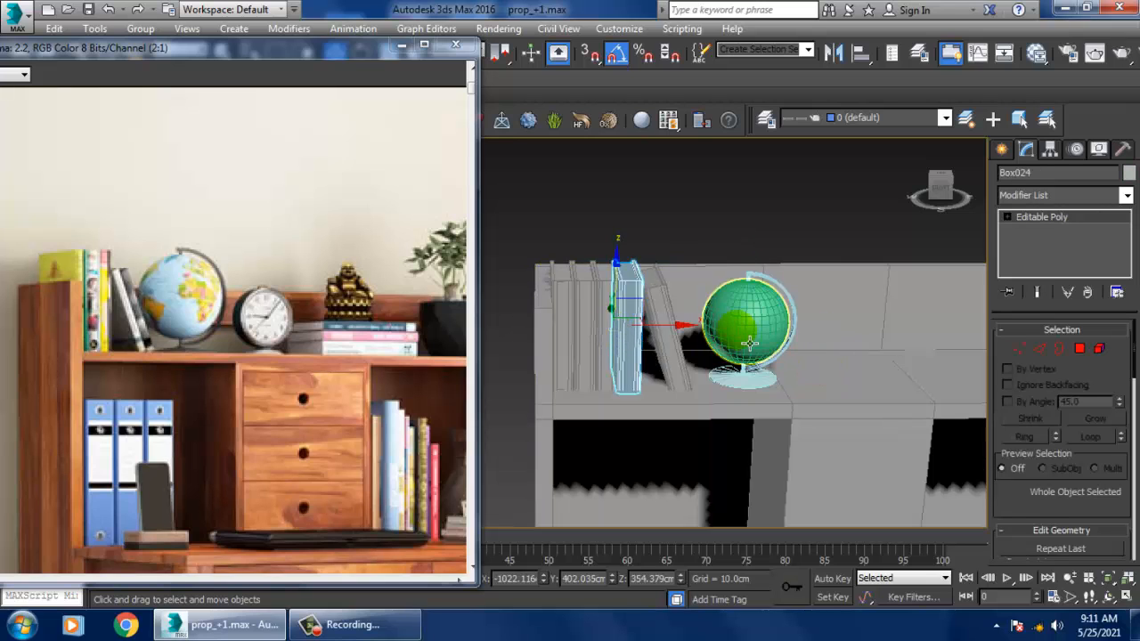
middle_click_drag(750, 343, 696, 350)
left_click(918, 349)
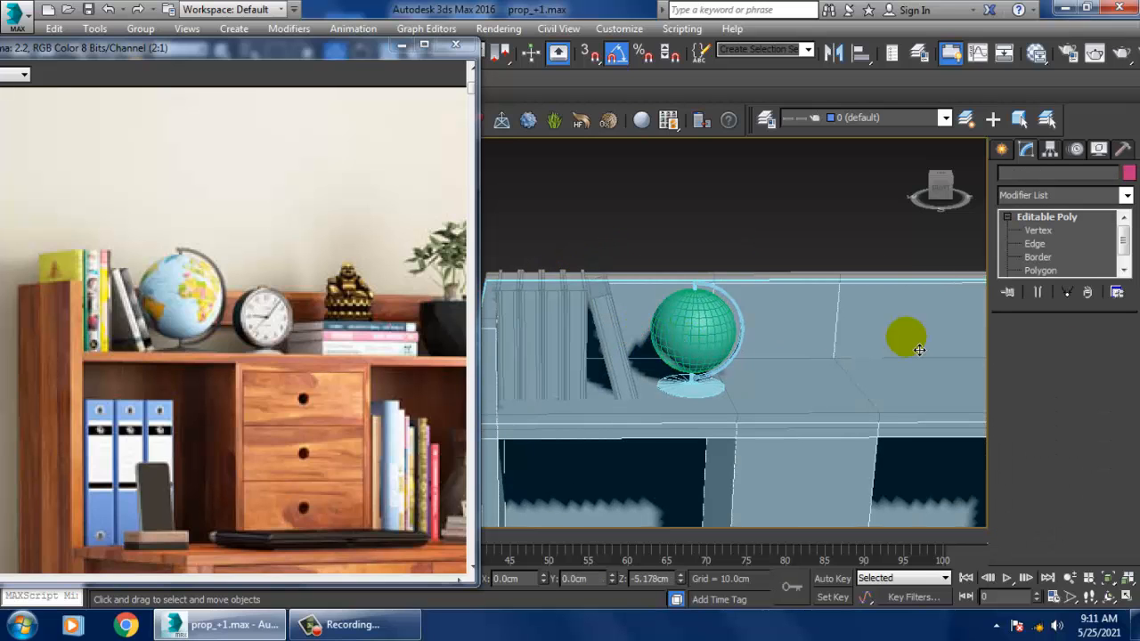
left_click_drag(919, 349, 669, 355, "shift")
left_click(636, 383)
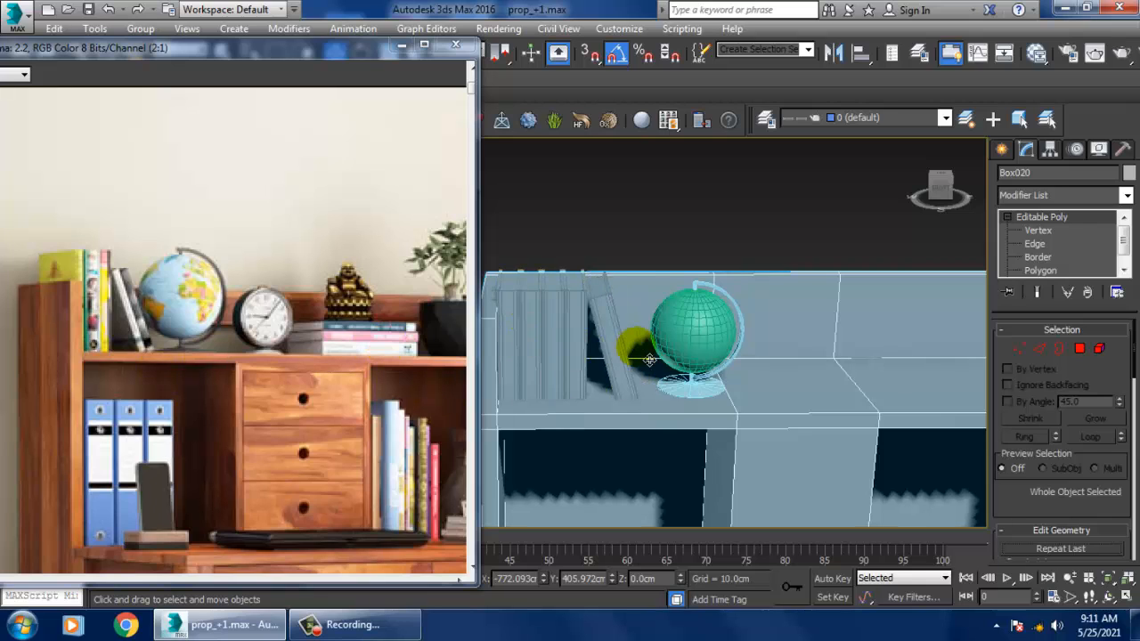
Copy the last upright book across to the empty part of the upper shelf, beyond the globe.
left_click(634, 349)
left_click_drag(638, 351, 999, 360)
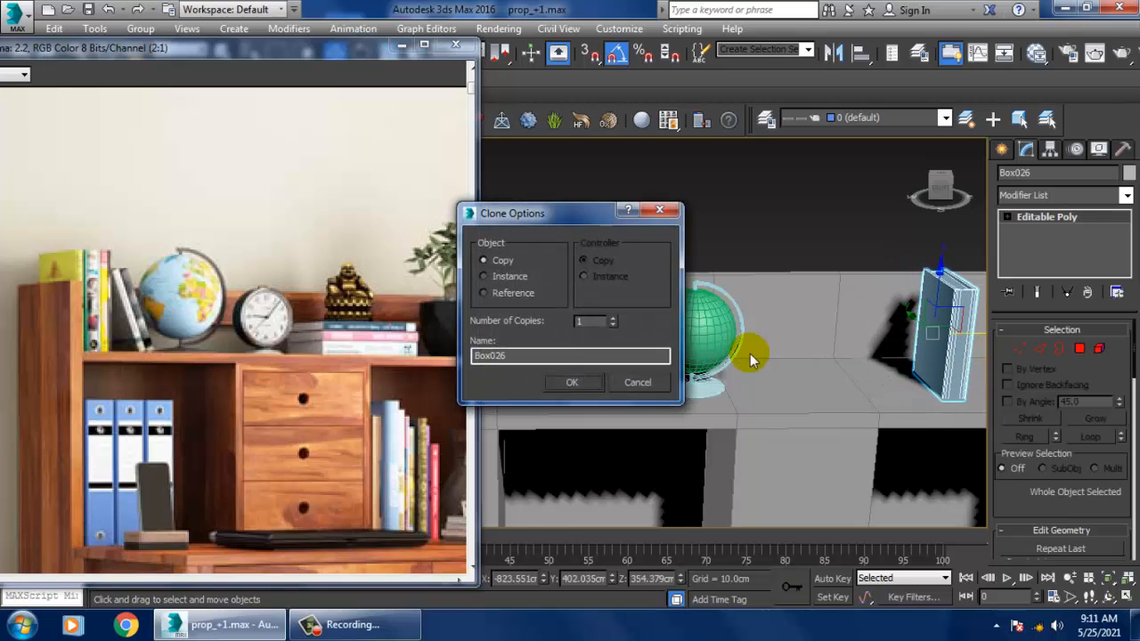
left_click(579, 386)
Rotate the copied book so it lies flat and lower it onto the shelf surface.
middle_click_drag(736, 354, 575, 350)
key("e")
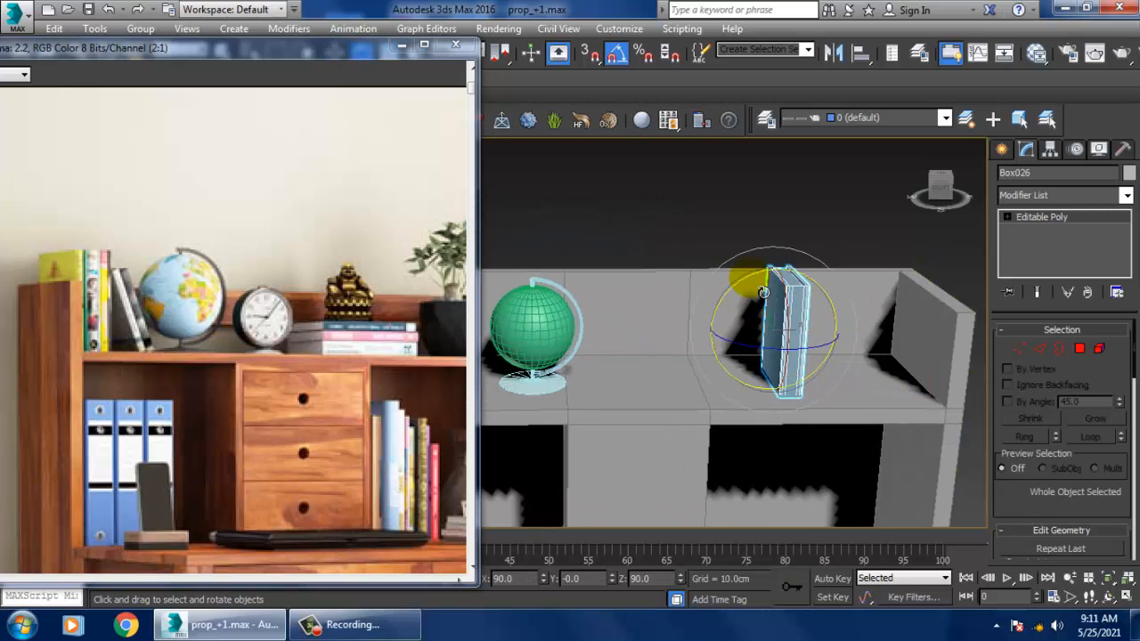
left_click_drag(763, 292, 810, 320)
key("w")
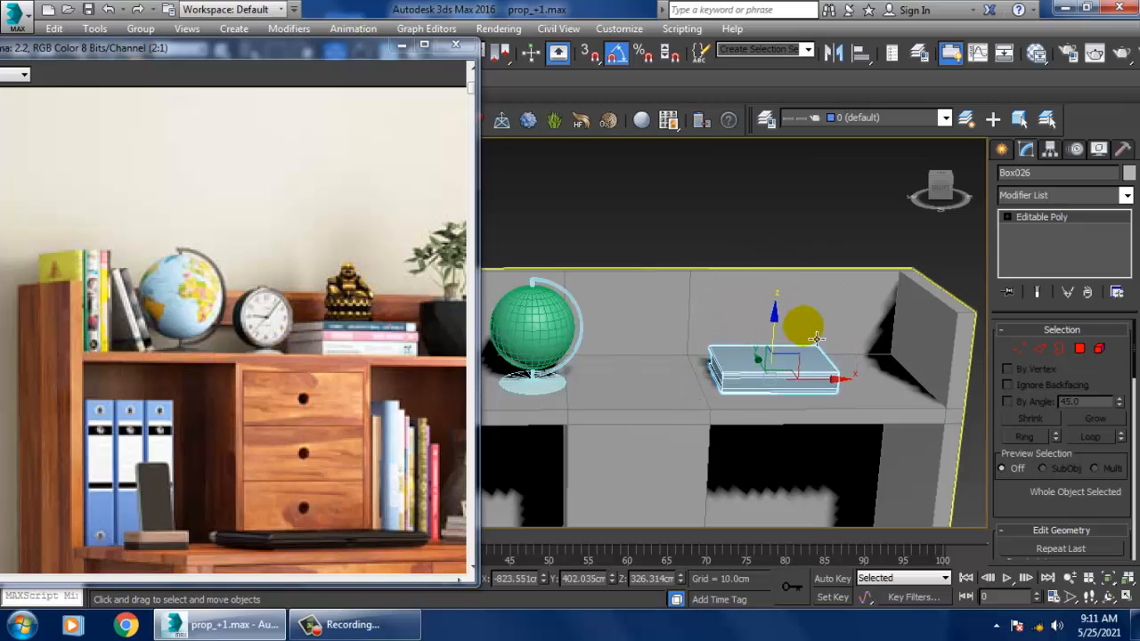
scroll(817, 327, "up", 3)
middle_click_drag(817, 328, 751, 384, "alt")
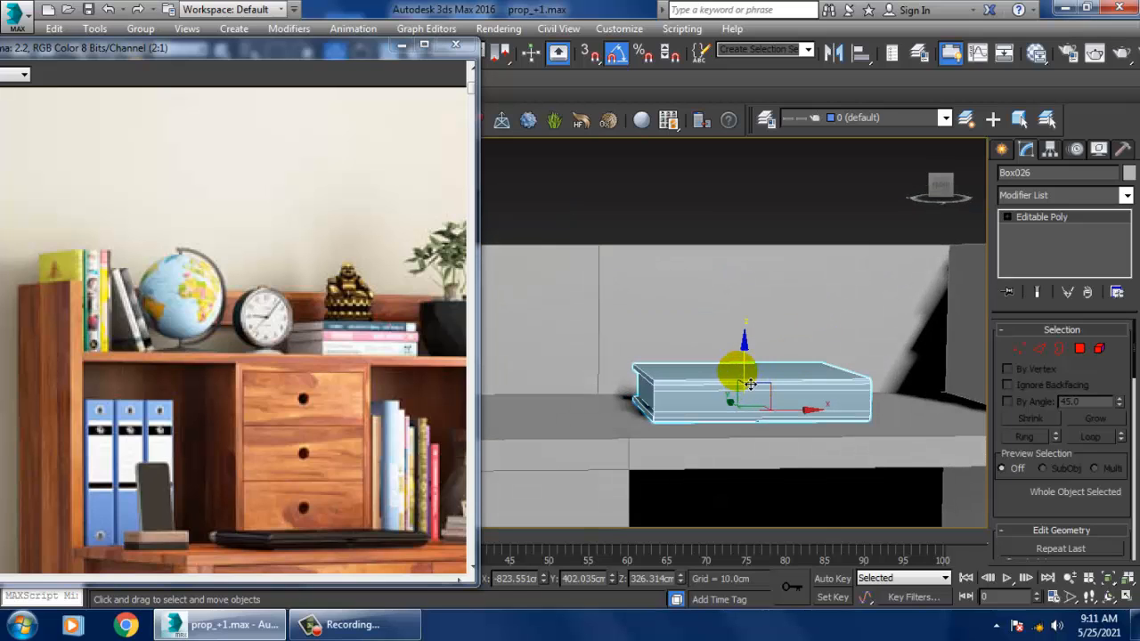
left_click_drag(756, 380, 780, 393)
Scale the flat book down in height to make it thinner and move it about 5 cm toward the globe.
key("r")
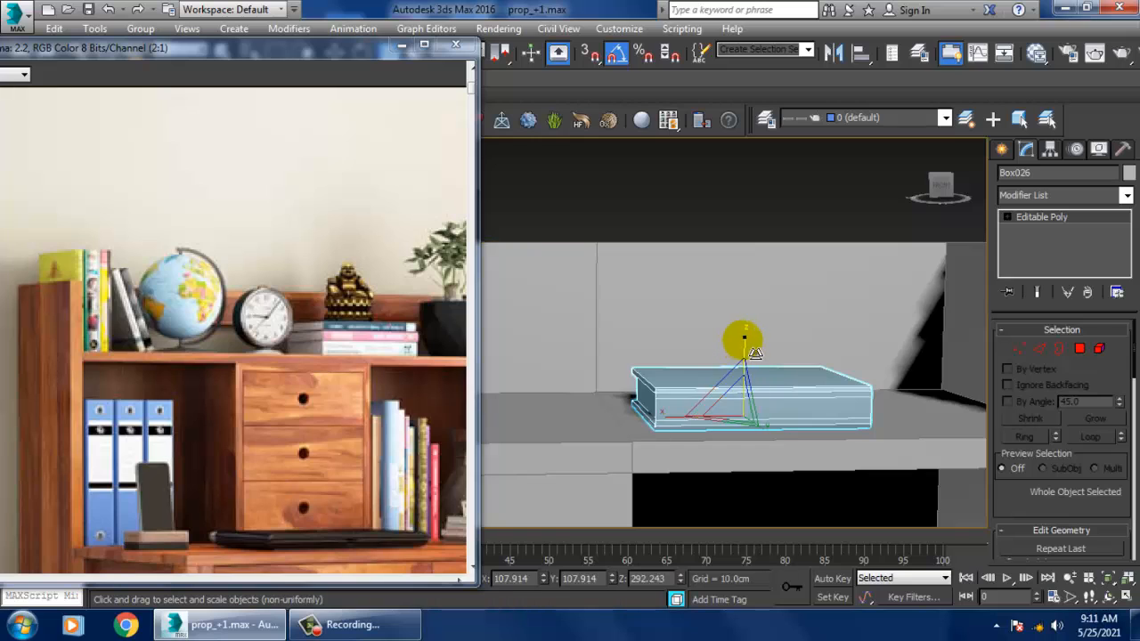
left_click_drag(745, 340, 784, 430)
key("w")
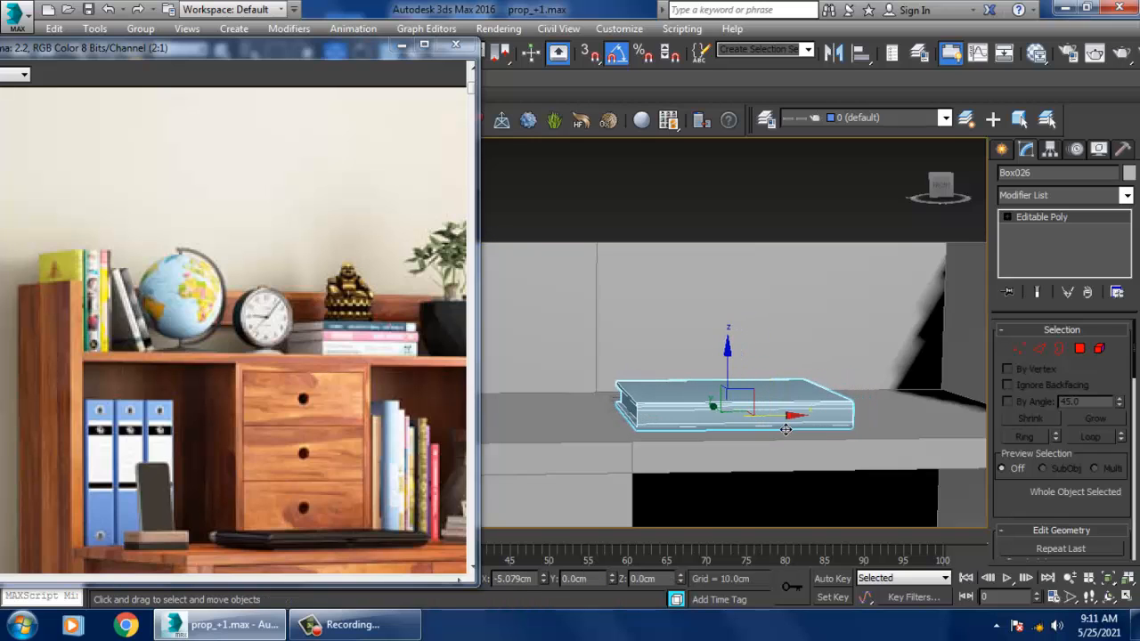
Copy the flat book straight up to stack a second book on top of it.
scroll(787, 428, "down", 4)
middle_click_drag(783, 428, 783, 453, "alt")
left_click_drag(764, 393, 750, 367, "shift")
left_click(587, 386)
Copy the second flat book upward to add a third book to the stack.
scroll(663, 385, "up", 4)
mouse_move(668, 386)
middle_mouse_down("alt")
mouse_move(680, 365)
mouse_move(639, 387)
mouse_move(674, 392)
middle_mouse_up("alt")
scroll(639, 386, "up", 3)
left_click_drag(704, 371, 689, 333, "shift")
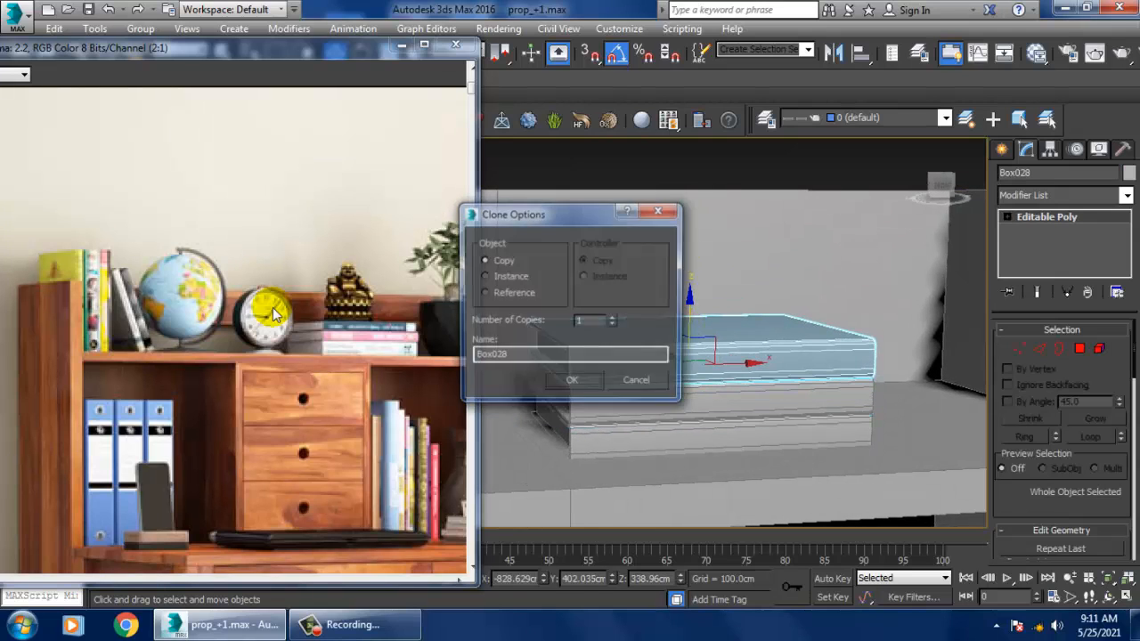
left_click(579, 382)
Select all three stacked books and move them about 6 cm along the shelf toward the globe.
mouse_move(657, 429)
middle_mouse_down("alt")
mouse_move(678, 437)
mouse_move(700, 425)
mouse_move(737, 438)
middle_mouse_up("alt")
scroll(700, 424, "down", 3)
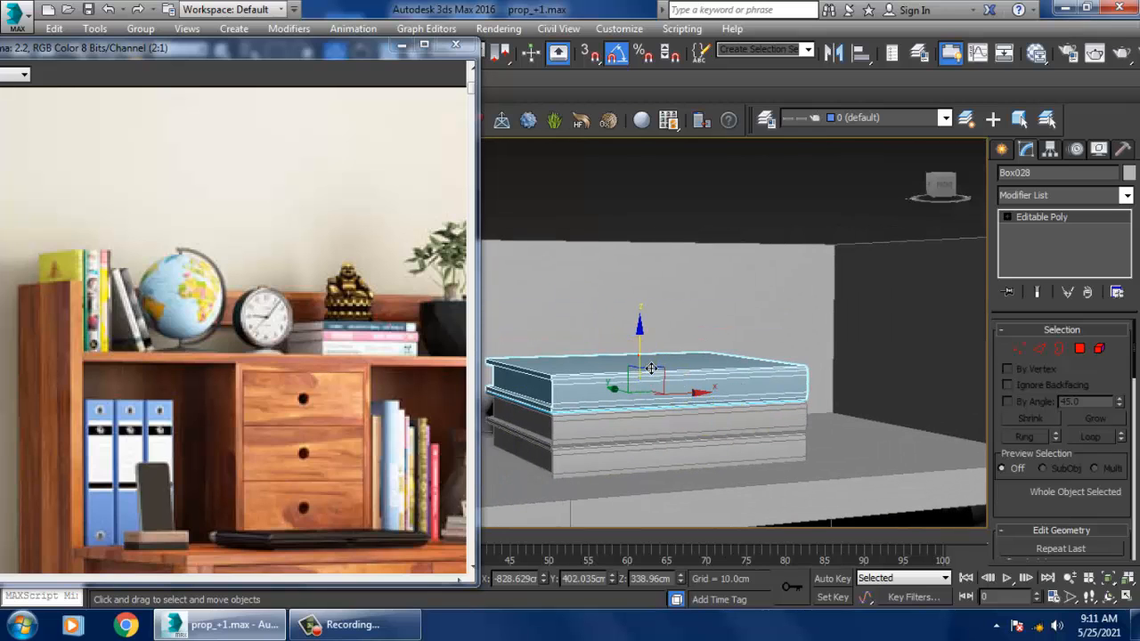
scroll(655, 368, "down", 5)
scroll(700, 382, "down", 4)
middle_click_drag(671, 363, 752, 404, "alt")
mouse_move(752, 404)
middle_mouse_down("alt")
mouse_move(782, 420)
mouse_move(746, 414)
middle_mouse_up("alt")
scroll(766, 421, "up", 3)
left_click(695, 404, "ctrl")
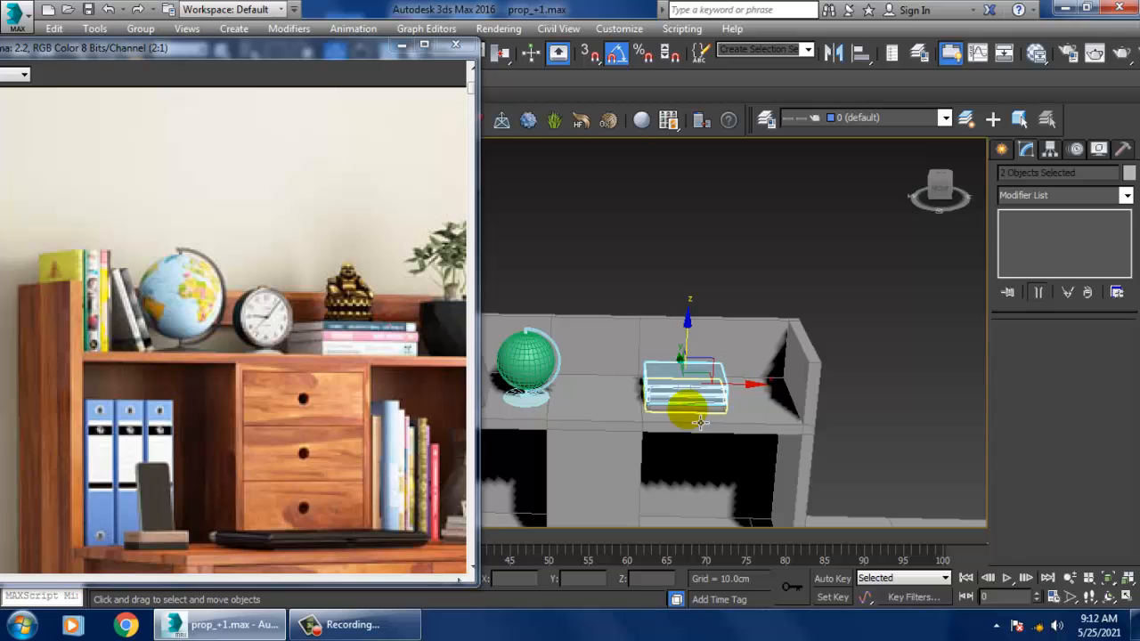
left_click(688, 409, "ctrl")
left_click_drag(739, 401, 733, 402)
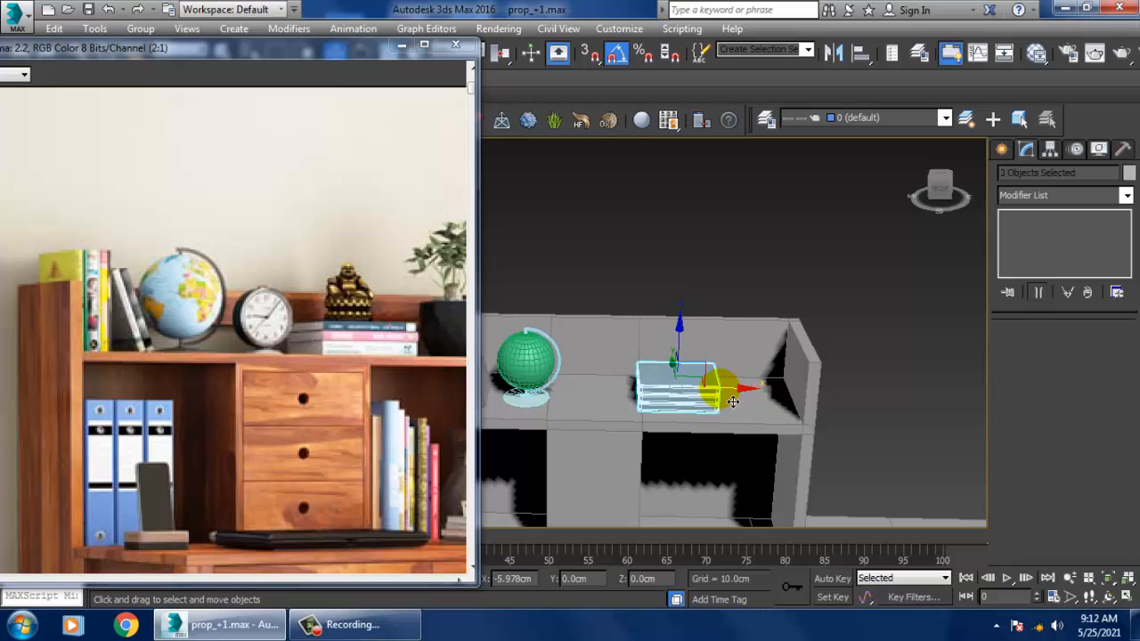
Create an AutoGrid cylinder as the plant pot between the stacked books and the shelf's side panel, about 24.5 cm in radius and 41.7 cm high.
middle_click_drag(376, 377, 249, 331)
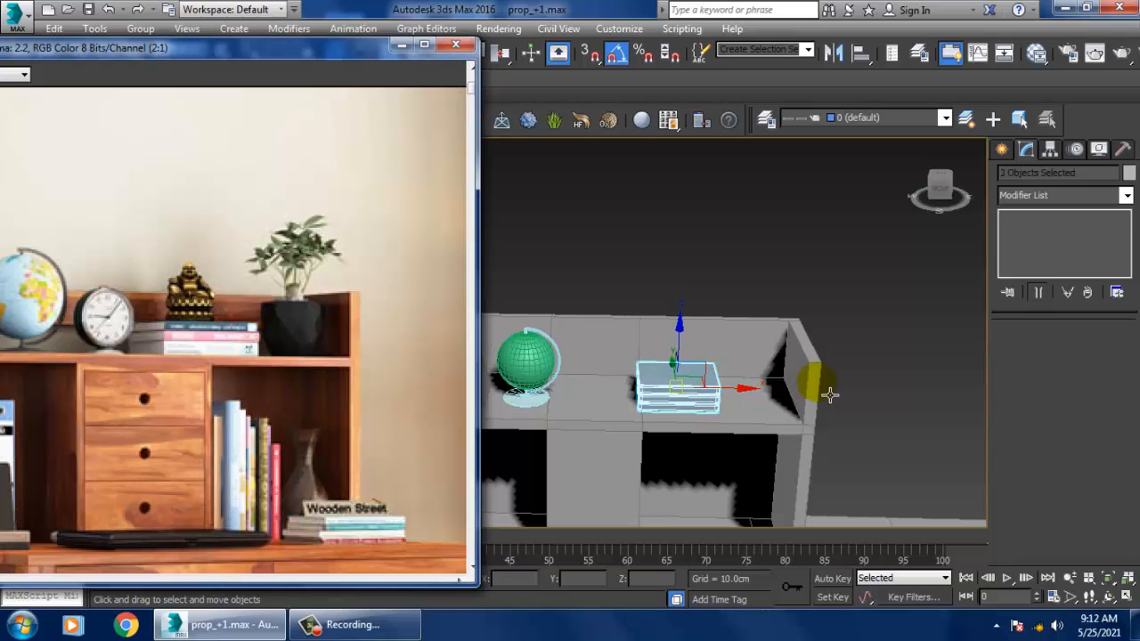
left_click(1002, 149)
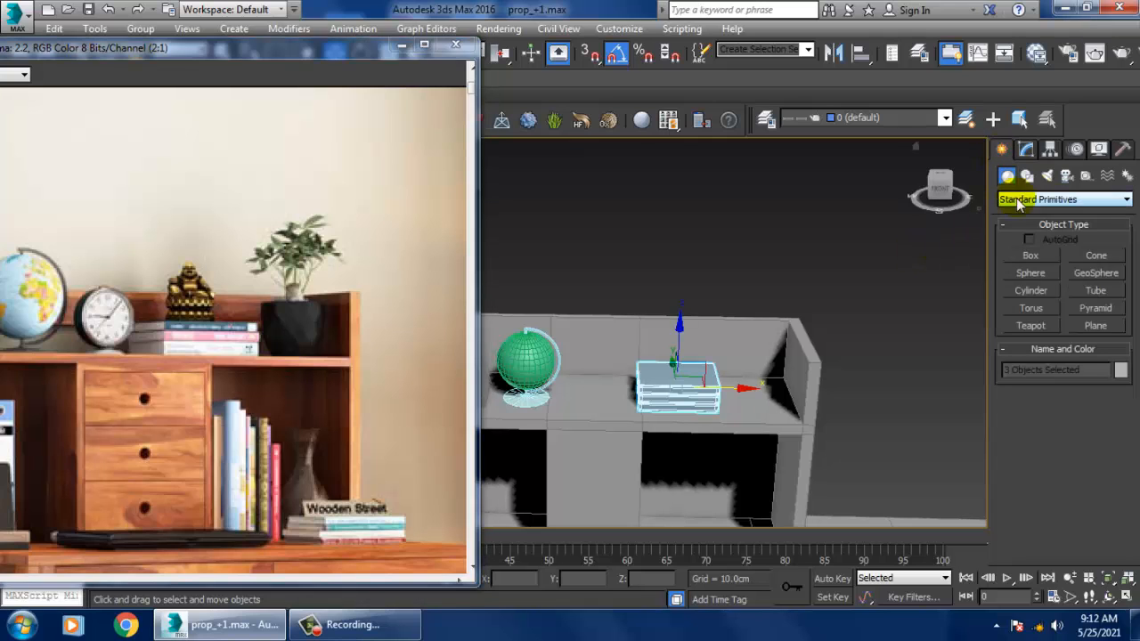
left_click(1031, 290)
middle_click_drag(743, 364, 777, 383, "alt")
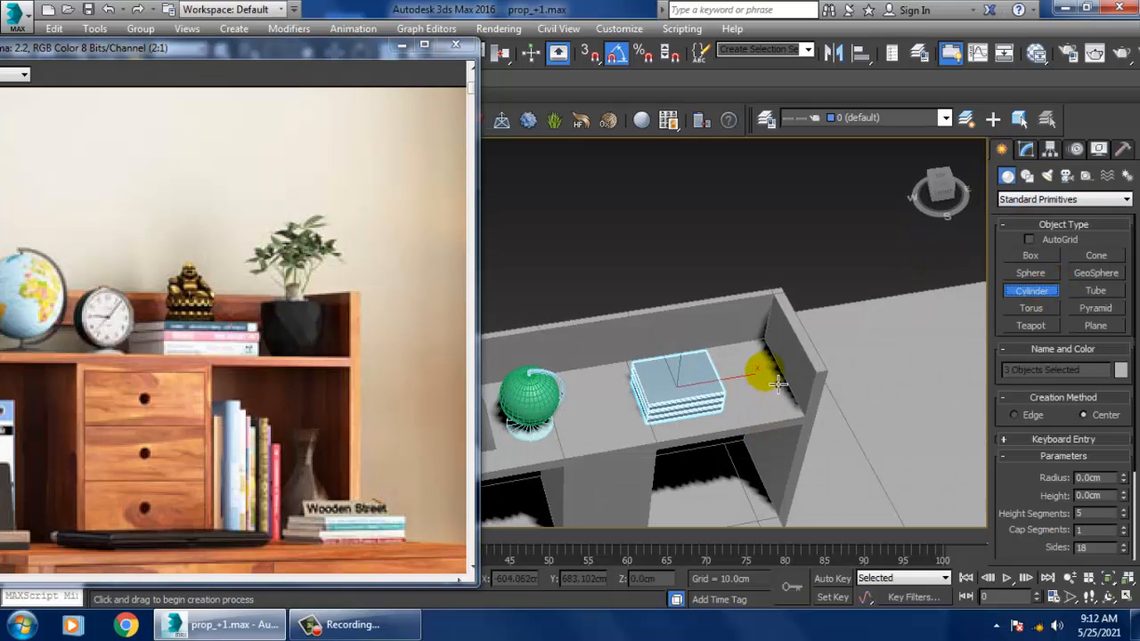
left_click_drag(753, 377, 783, 406)
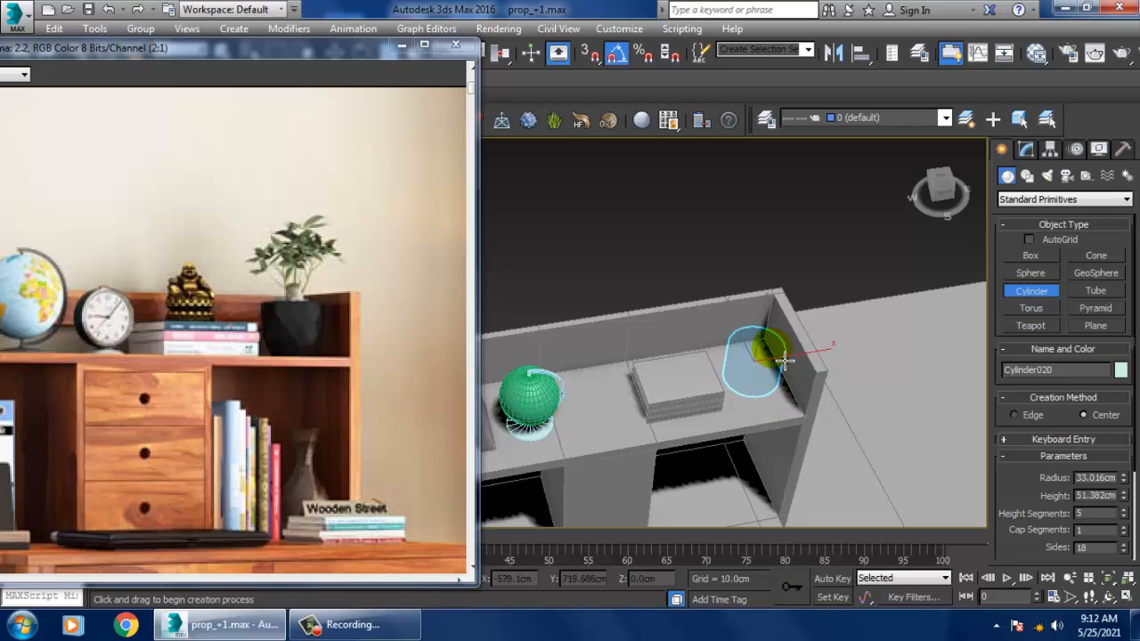
right_click(781, 353)
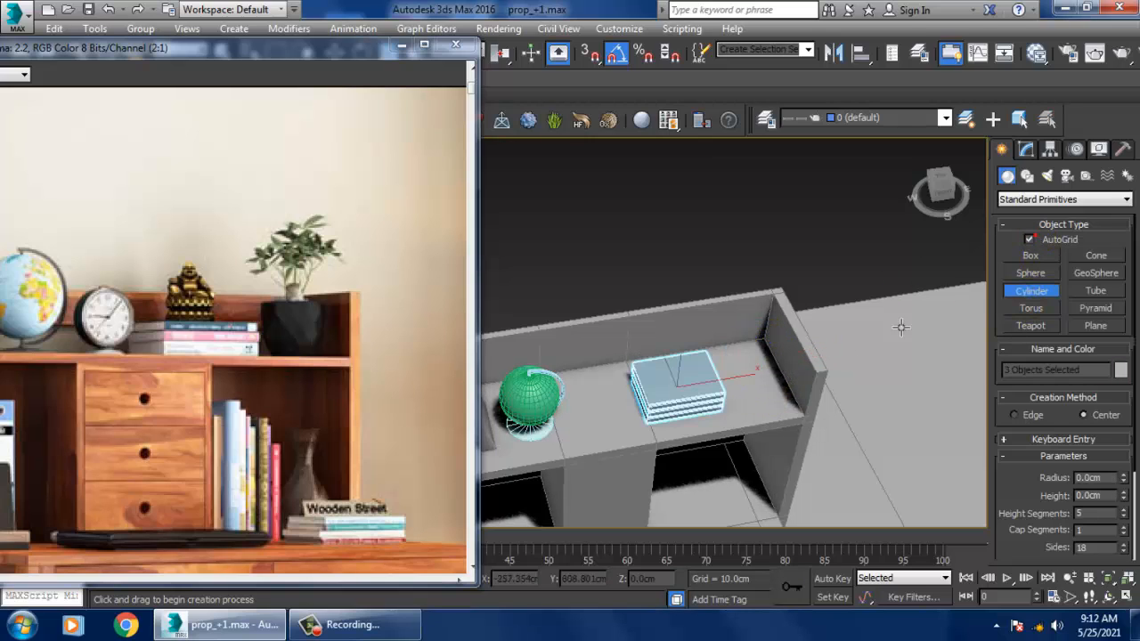
left_click_drag(764, 389, 775, 394)
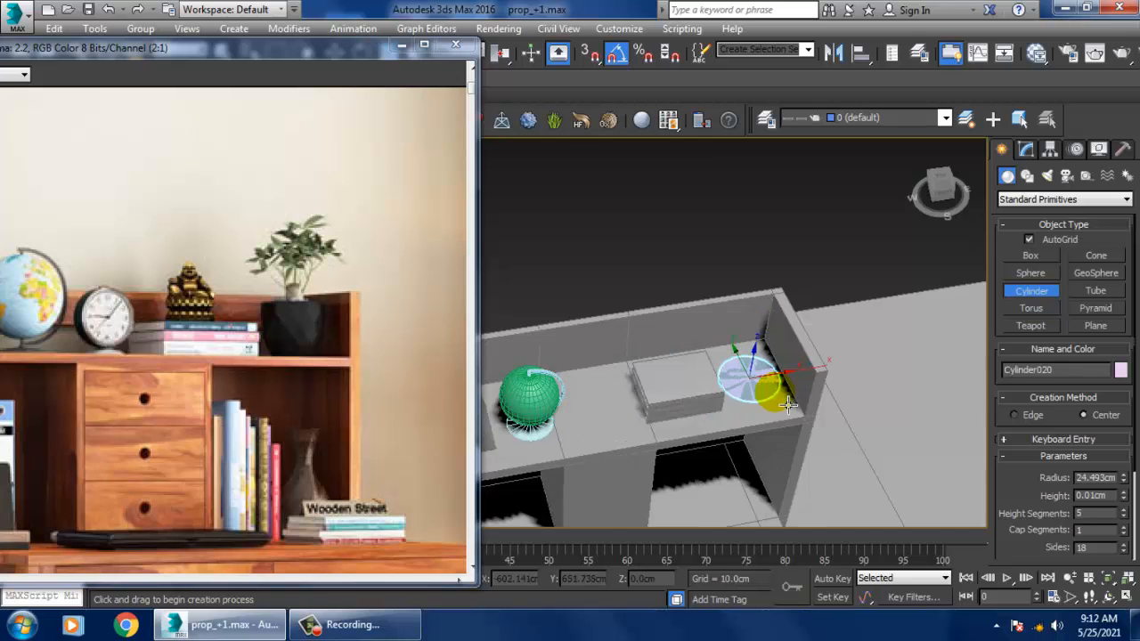
left_click(784, 353)
Apply an FFD(cyl) modifier to the plant pot cylinder.
middle_click_drag(813, 377, 845, 392, "alt")
key("w")
scroll(821, 386, "up", 2)
scroll(828, 388, "up", 2)
left_click(1026, 150)
left_click(1045, 192)
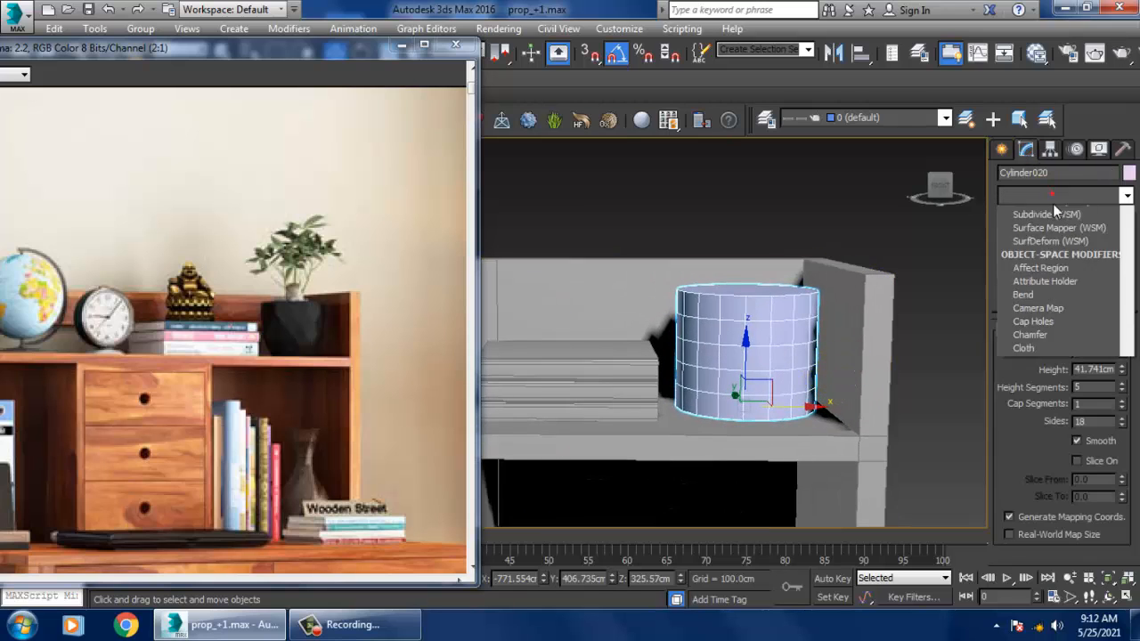
key("f")
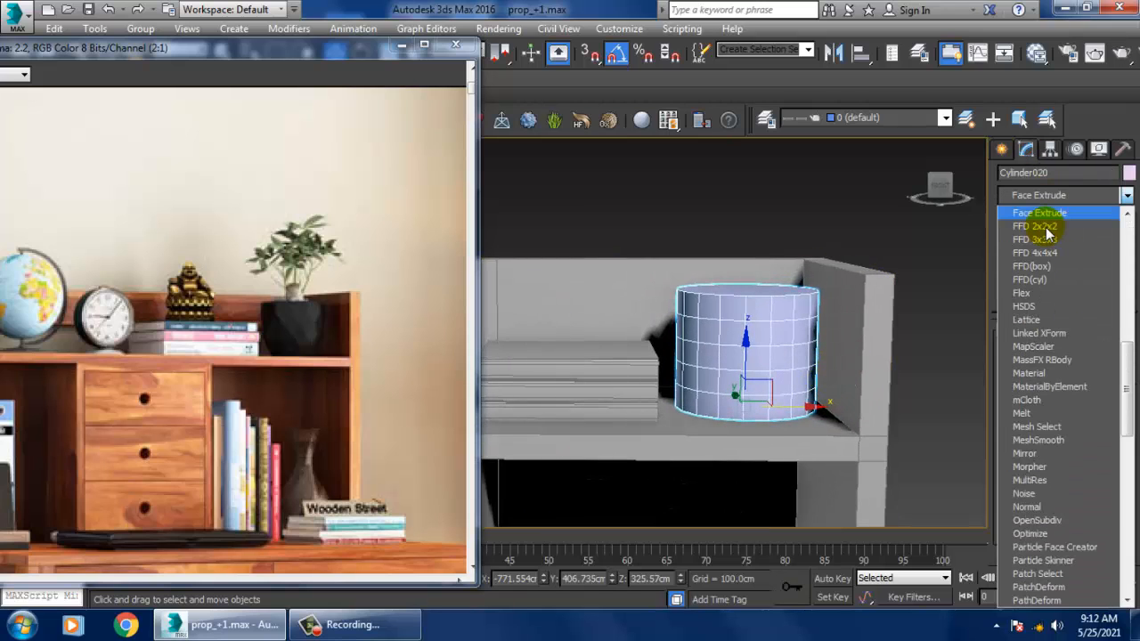
key("f")
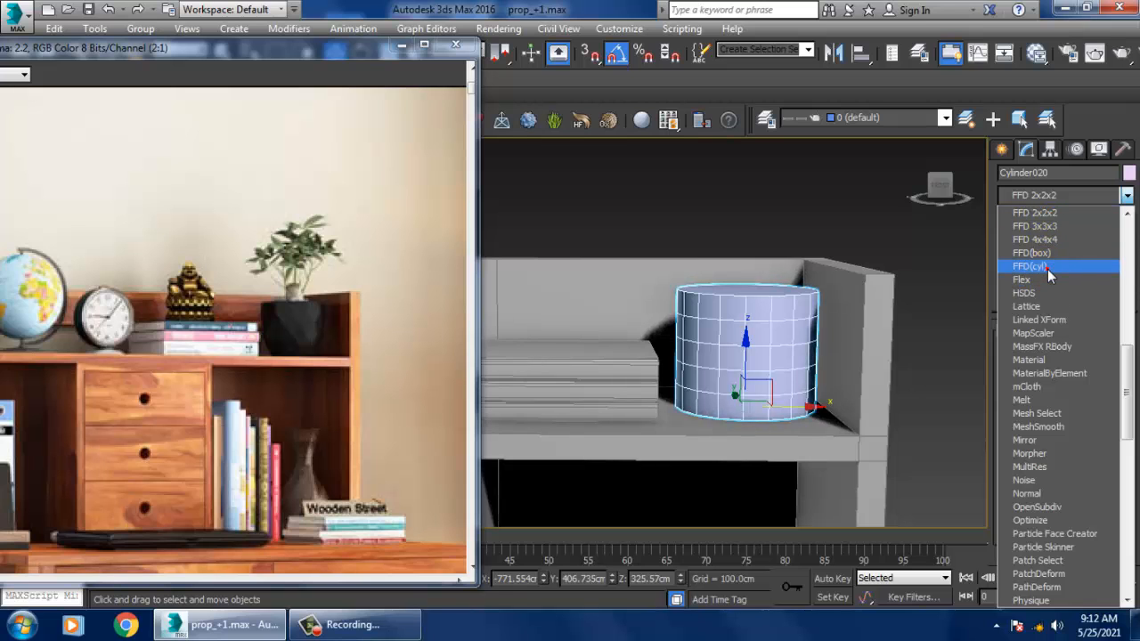
left_click(1047, 267)
In the front view, scale the two middle rows of the pot's lattice control points to 107%.
key("alt+w")
key("alt+w")
middle_click_drag(844, 284, 881, 308)
key("z")
scroll(760, 267, "down", 2)
key("1")
scroll(653, 453, "down", 2)
middle_click_drag(652, 453, 738, 436)
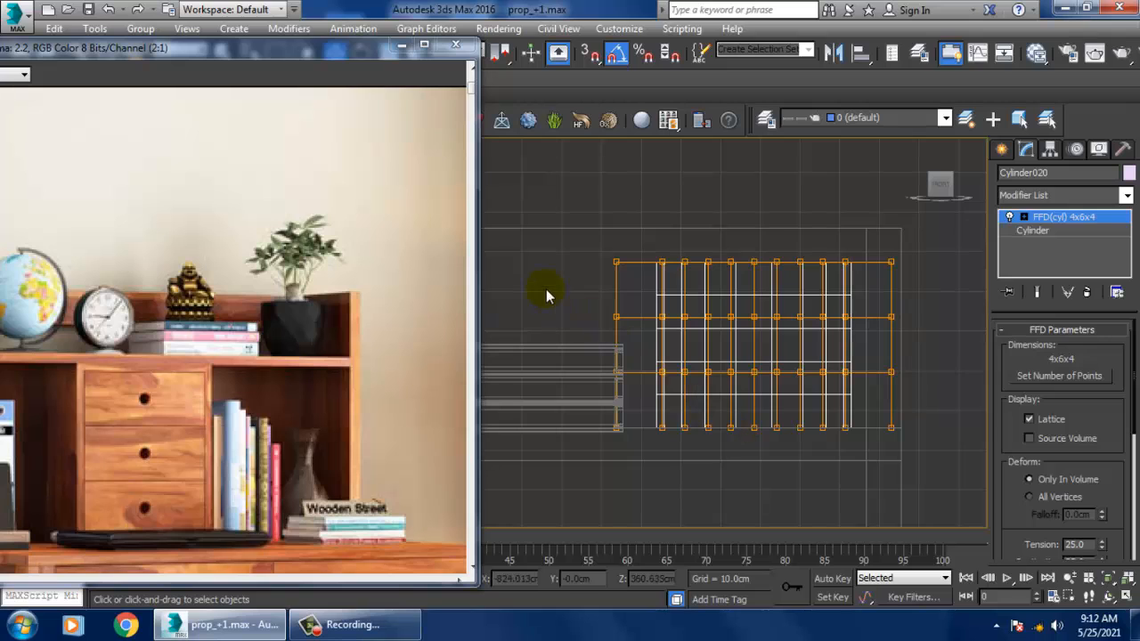
left_click_drag(944, 397, 942, 397)
left_click_drag(768, 348, 754, 343)
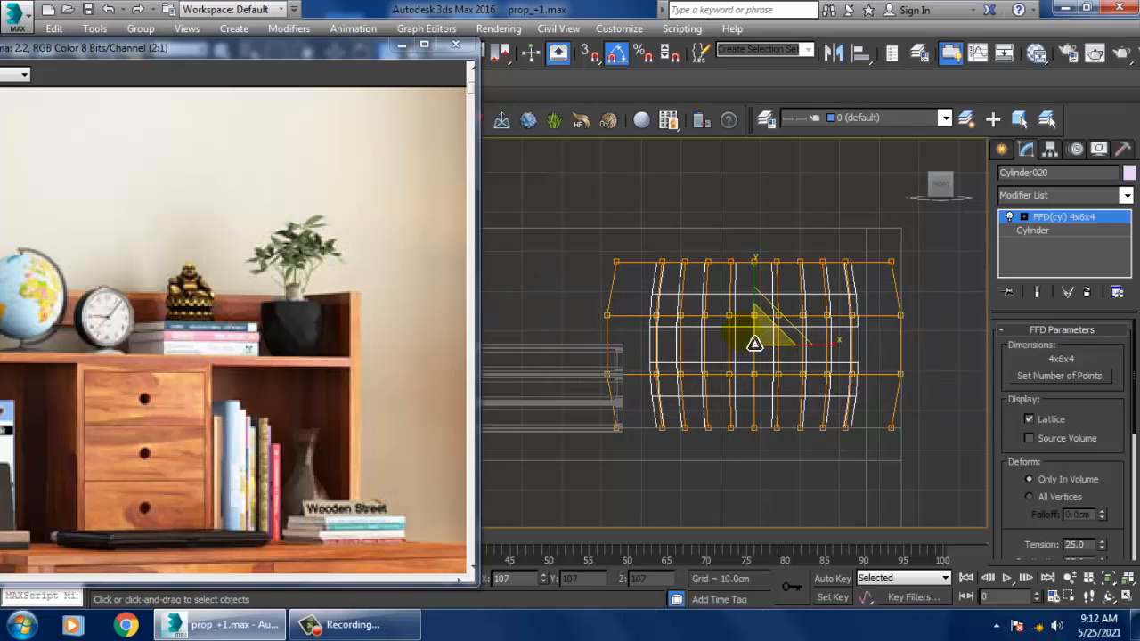
Scale the pot's bottom row of control points inward and raise the top row about 4 cm.
left_click_drag(1007, 480, 1007, 481)
left_click_drag(775, 437, 786, 445)
left_click_drag(985, 302, 985, 302)
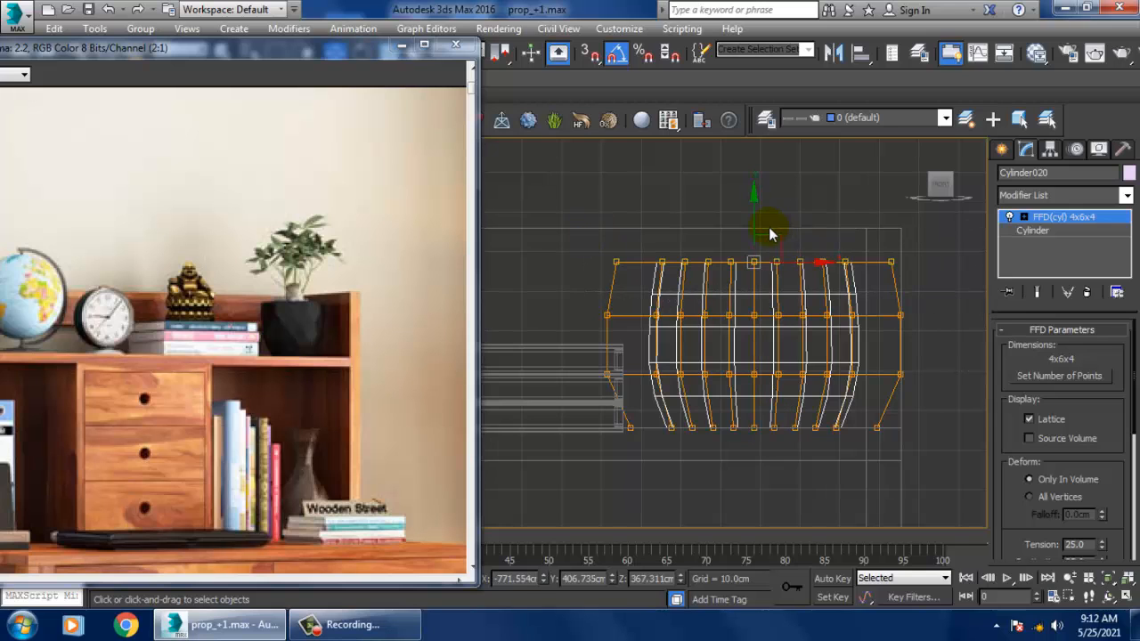
mouse_move(766, 233)
left_mouse_down()
mouse_move(766, 208)
mouse_move(772, 216)
left_mouse_up()
Convert the pot to an Editable Poly in the perspective view and inset its top face by about 2.4 cm.
key("alt+w")
right_click(814, 399)
key("alt+w")
middle_click_drag(814, 399, 866, 412, "alt")
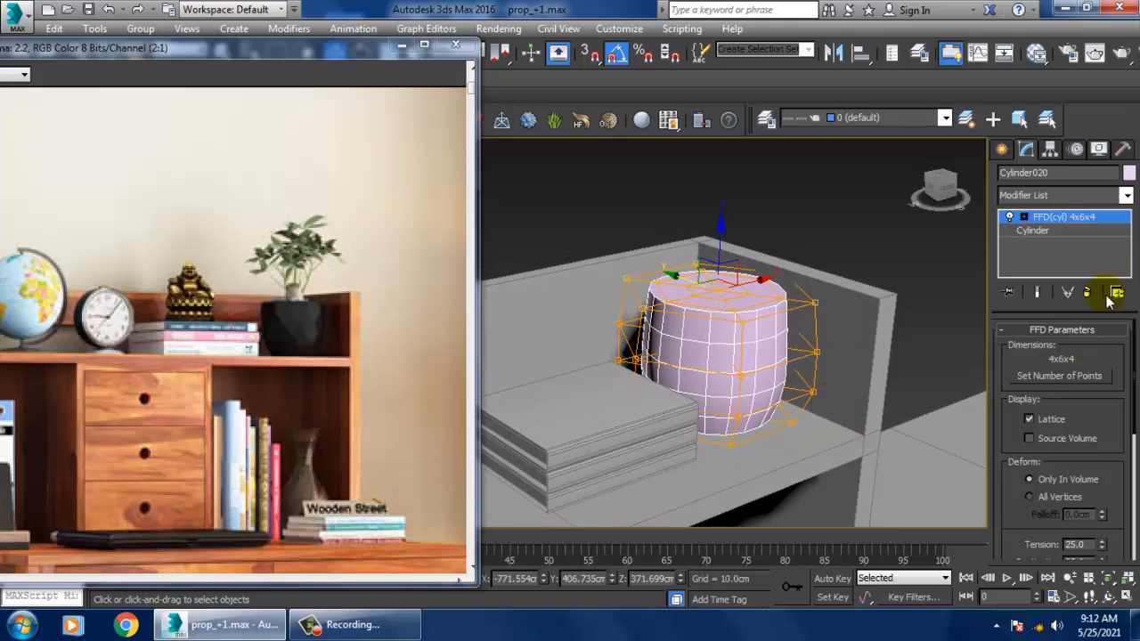
right_click(724, 289)
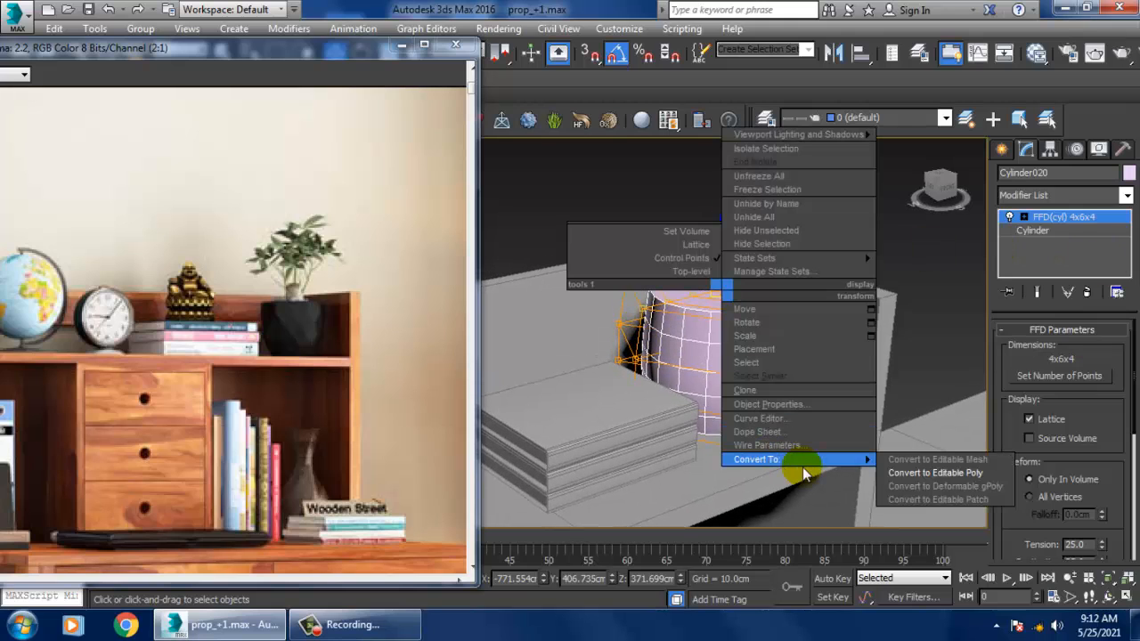
mouse_move(855, 459)
left_click(921, 460)
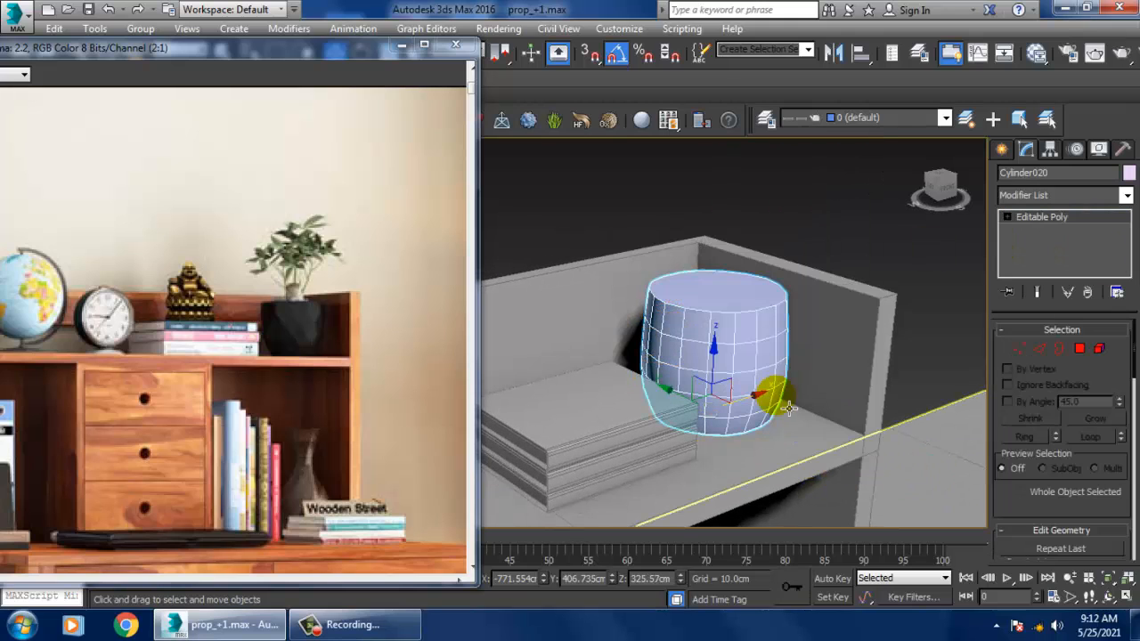
key("4")
left_click(736, 284)
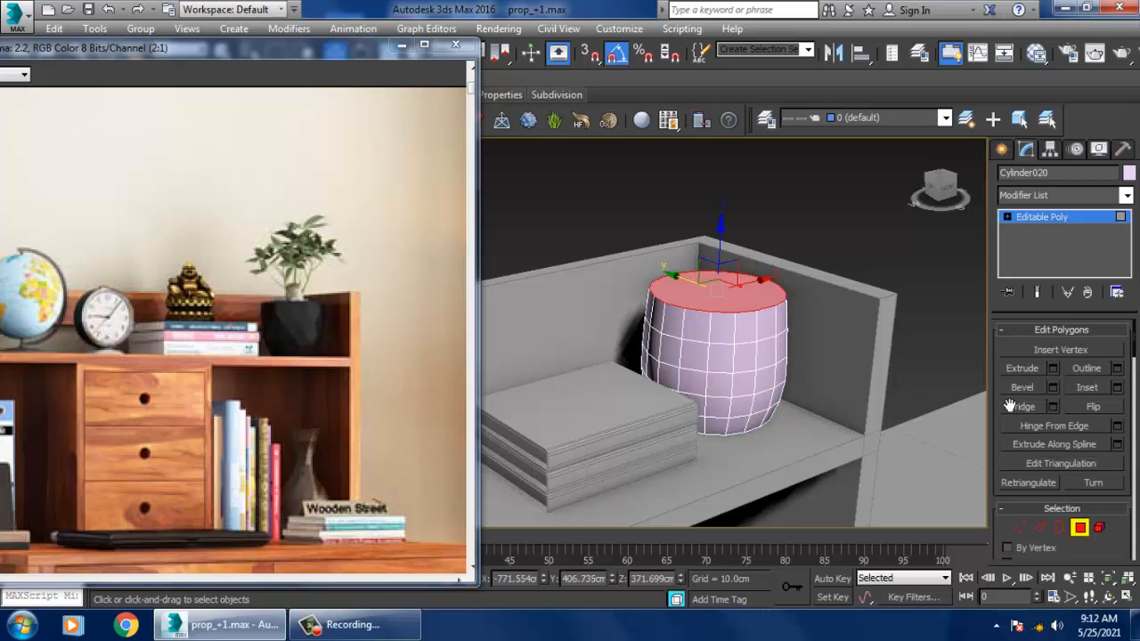
left_click(1117, 390)
left_click_drag(560, 364, 559, 367)
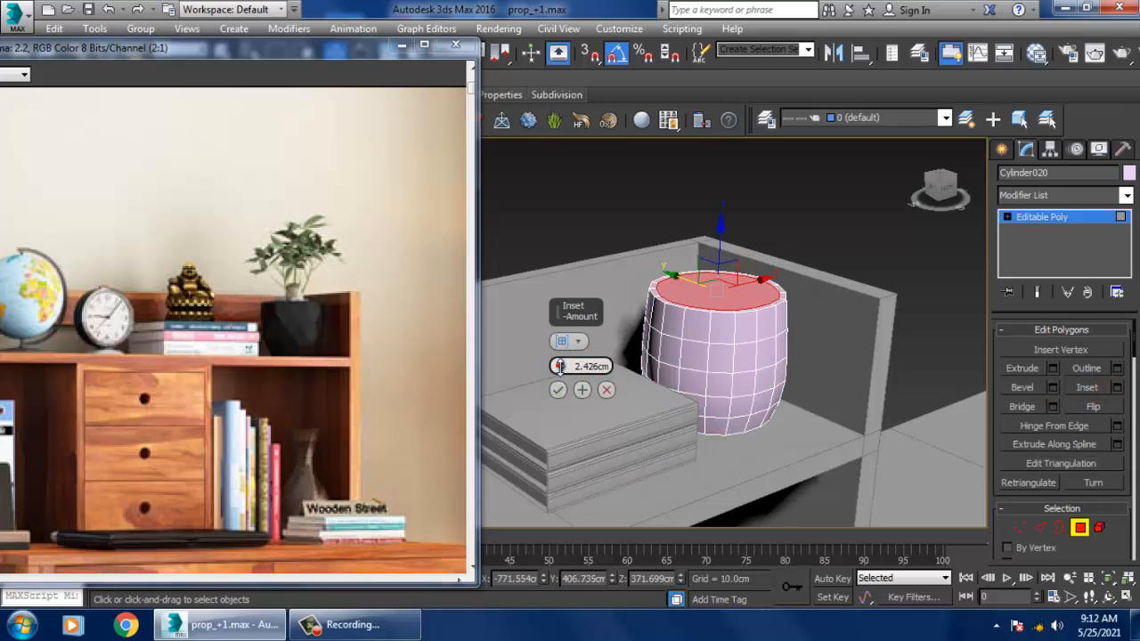
left_click(557, 388)
Bevel the pot's inset top face to a height of about -5.2 cm with a -1 cm outline, then leave polygon editing.
left_click(1053, 386)
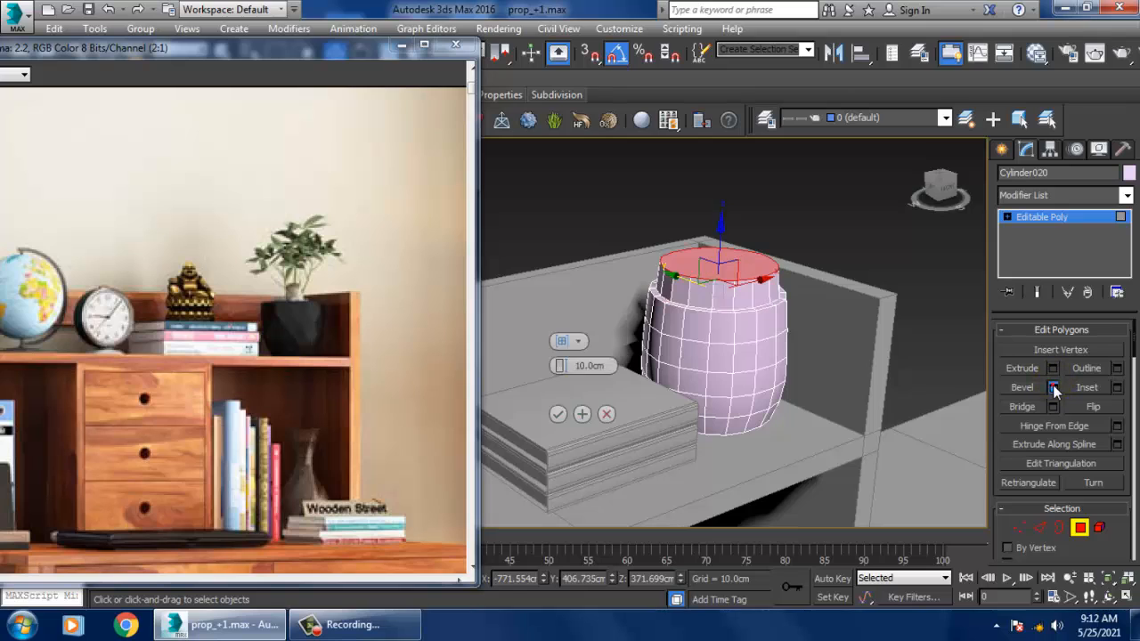
mouse_move(560, 365)
left_mouse_down()
mouse_move(605, 441)
mouse_move(576, 377)
left_mouse_up()
left_click(557, 413)
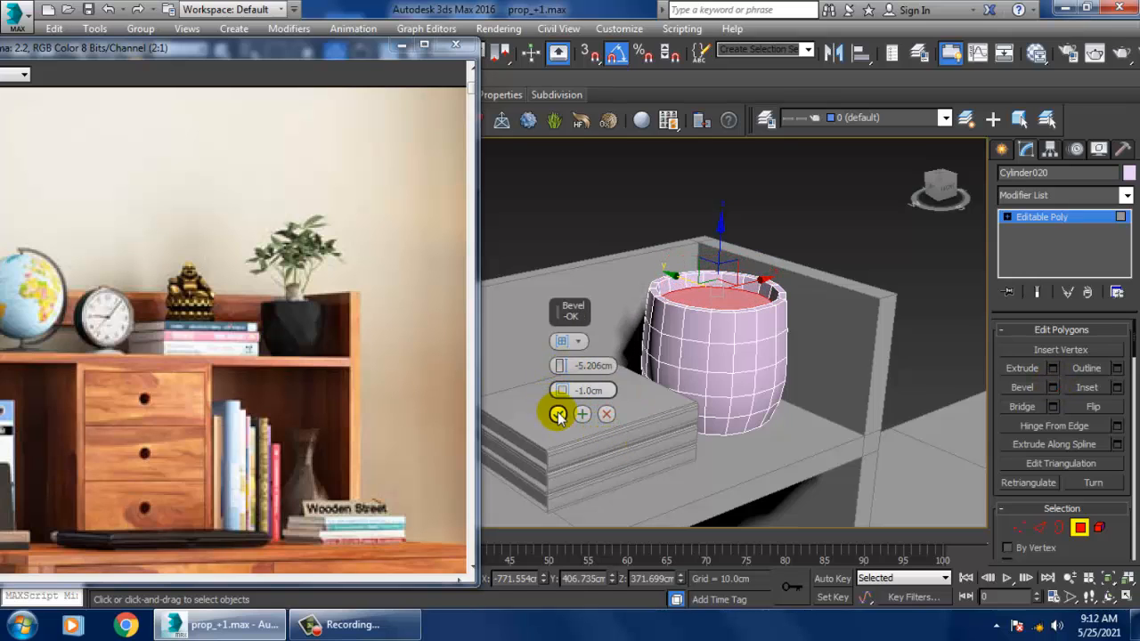
left_click(617, 201)
left_click(1051, 217)
Compare the furnished upper shelf and the centre drawer block with the reference photo.
scroll(808, 323, "down", 5)
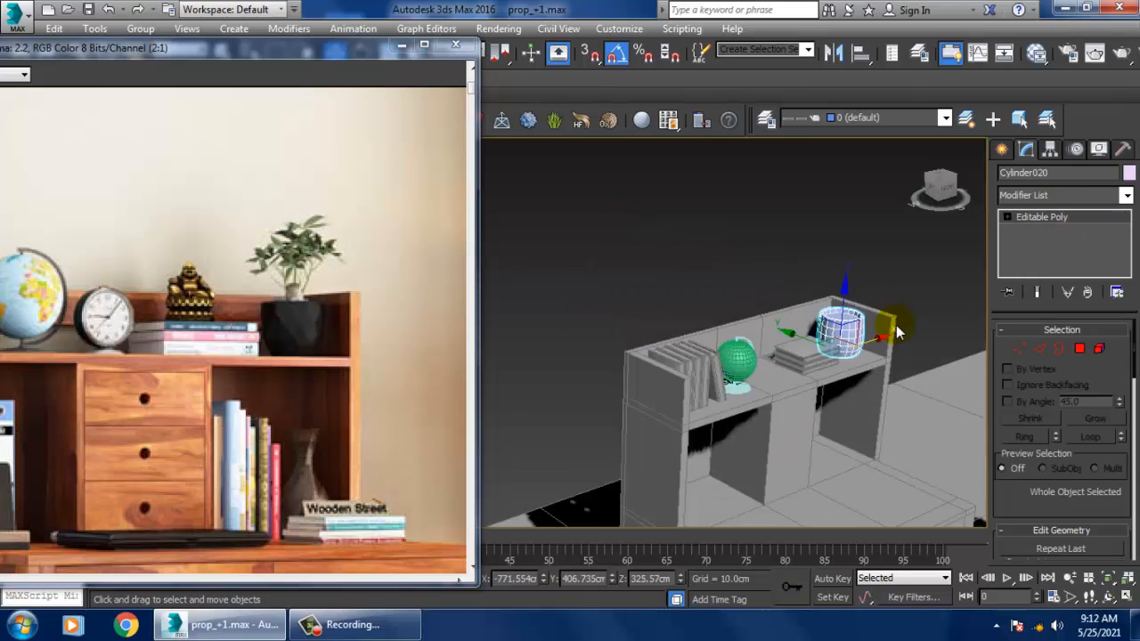
middle_click_drag(808, 323, 583, 433, "alt")
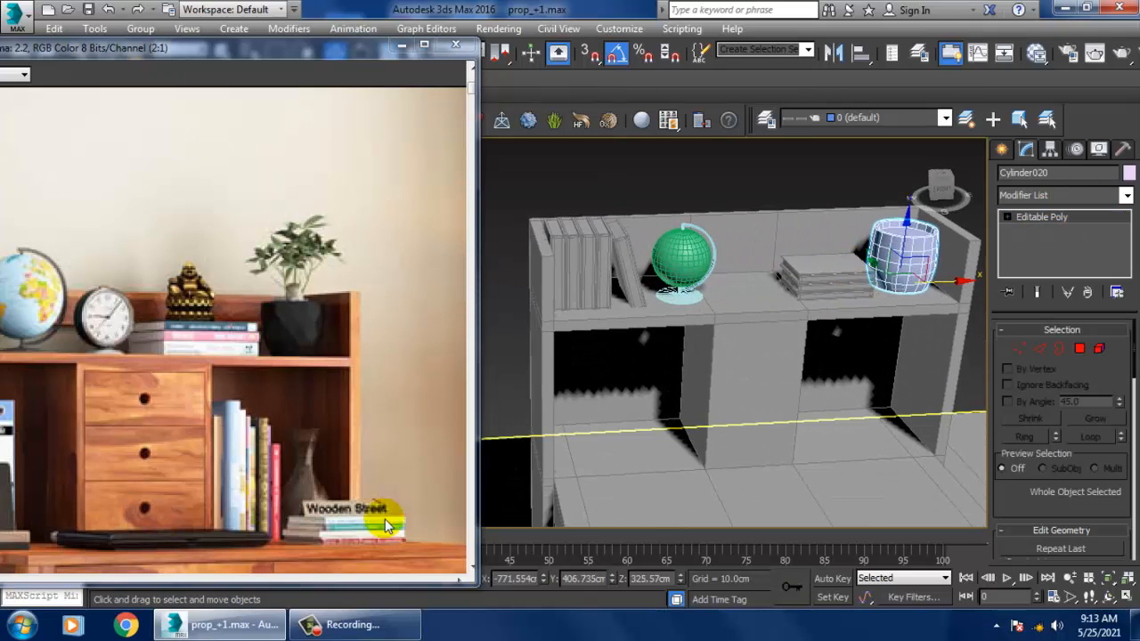
middle_click_drag(868, 398, 870, 351, "alt")
scroll(859, 349, "up", 3)
middle_click_drag(870, 351, 871, 377)
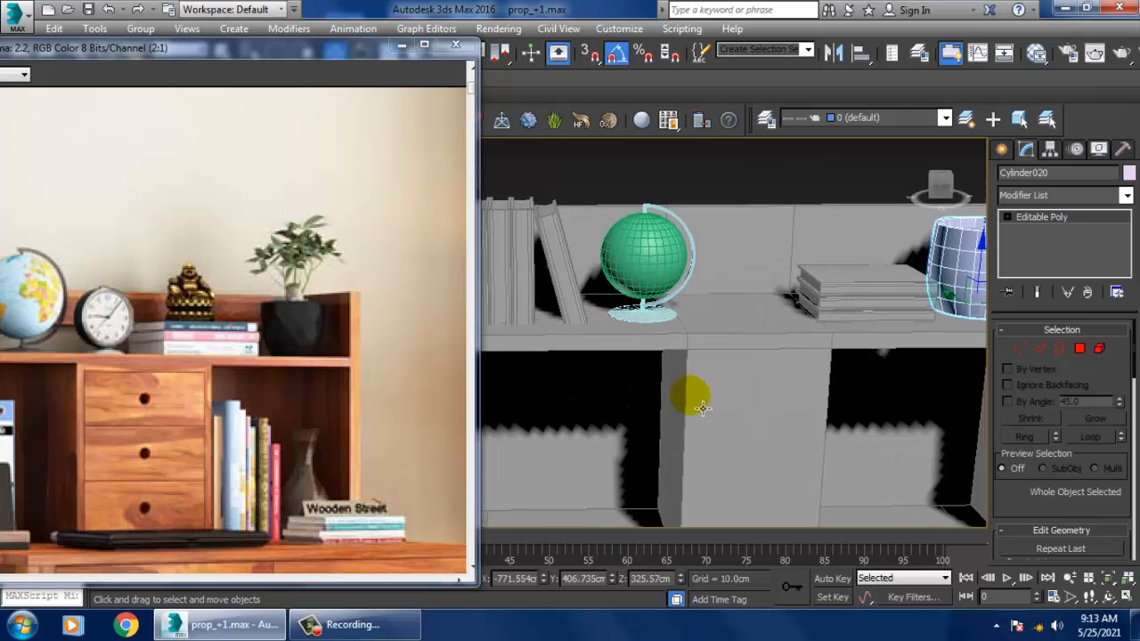
left_click(375, 267)
scroll(361, 265, "down", 1)
scroll(360, 265, "up", 1)
Connect the vertical edges of the desk's centre block with 2 segments and a pinch of 10 to divide it into three drawers.
left_click(775, 402)
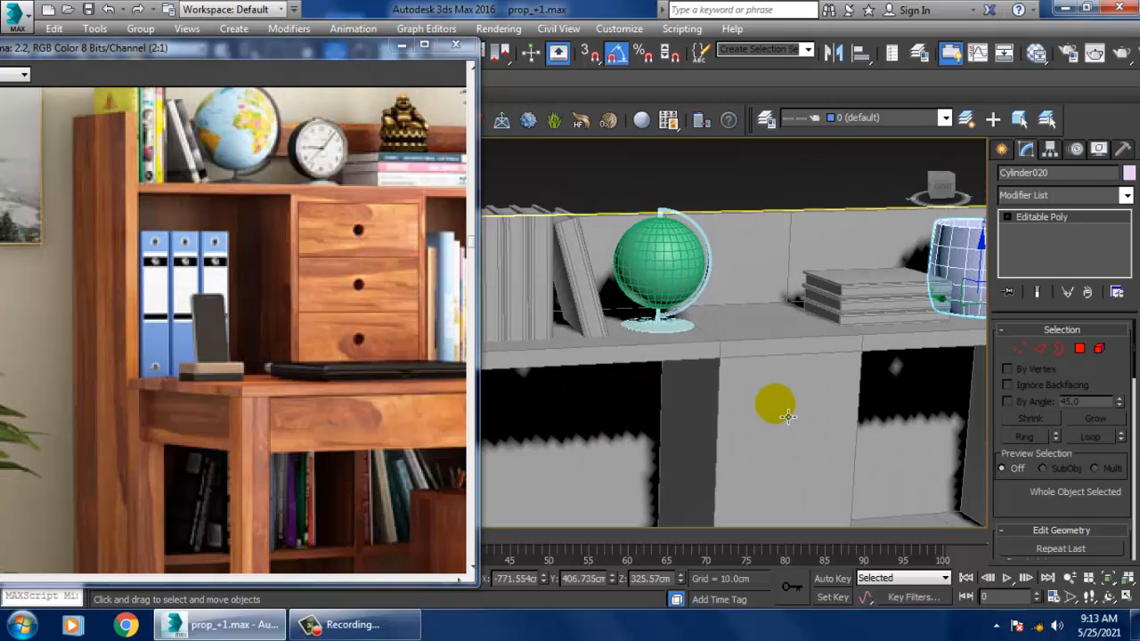
middle_click_drag(801, 445, 776, 351)
left_click(1061, 329)
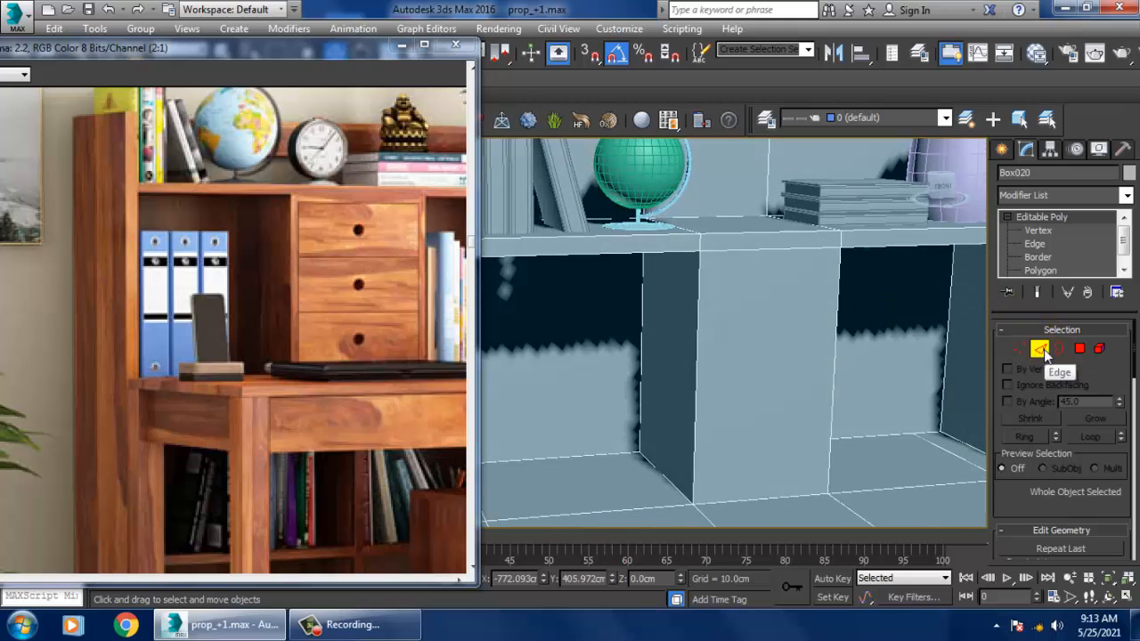
left_click(1040, 349)
left_click(701, 361)
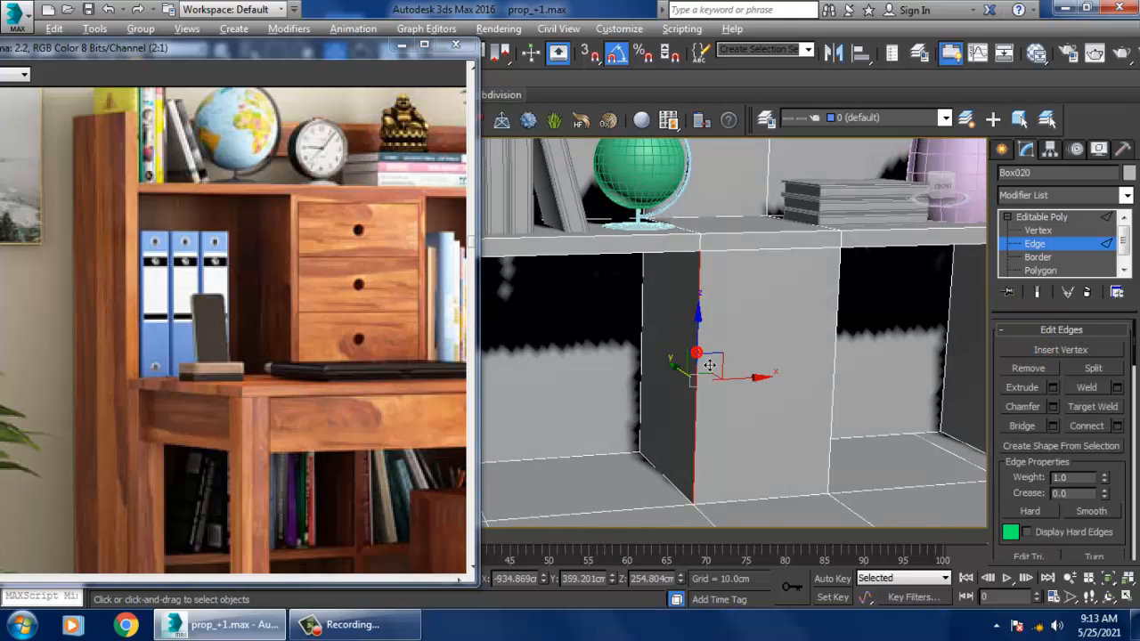
left_click(703, 360, "shift")
left_click(1118, 426)
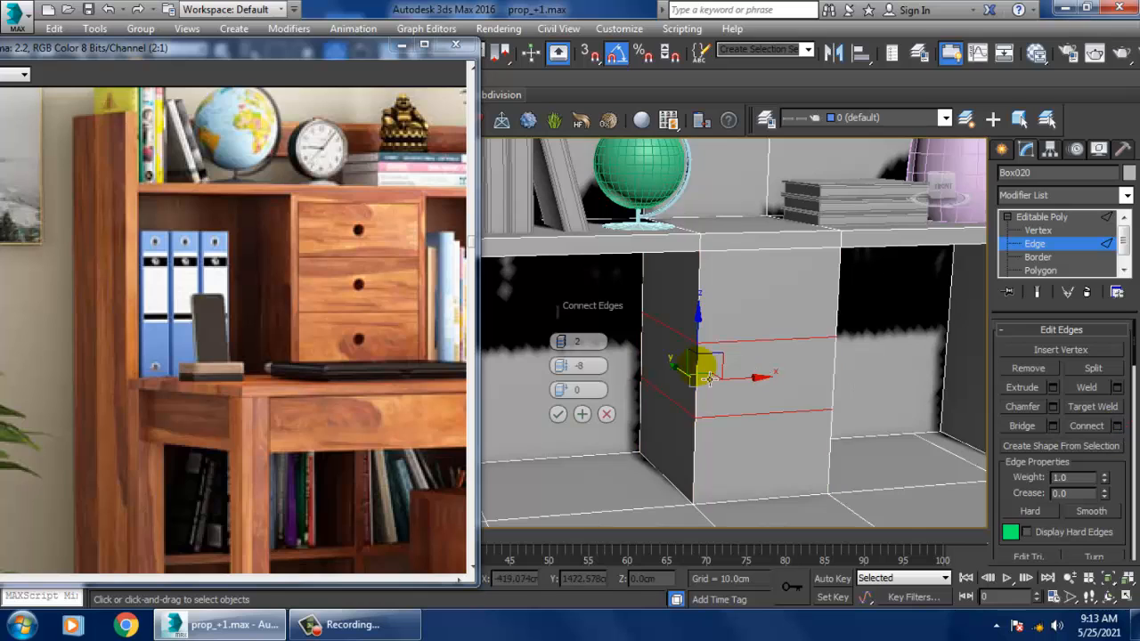
left_click_drag(561, 344, 578, 298)
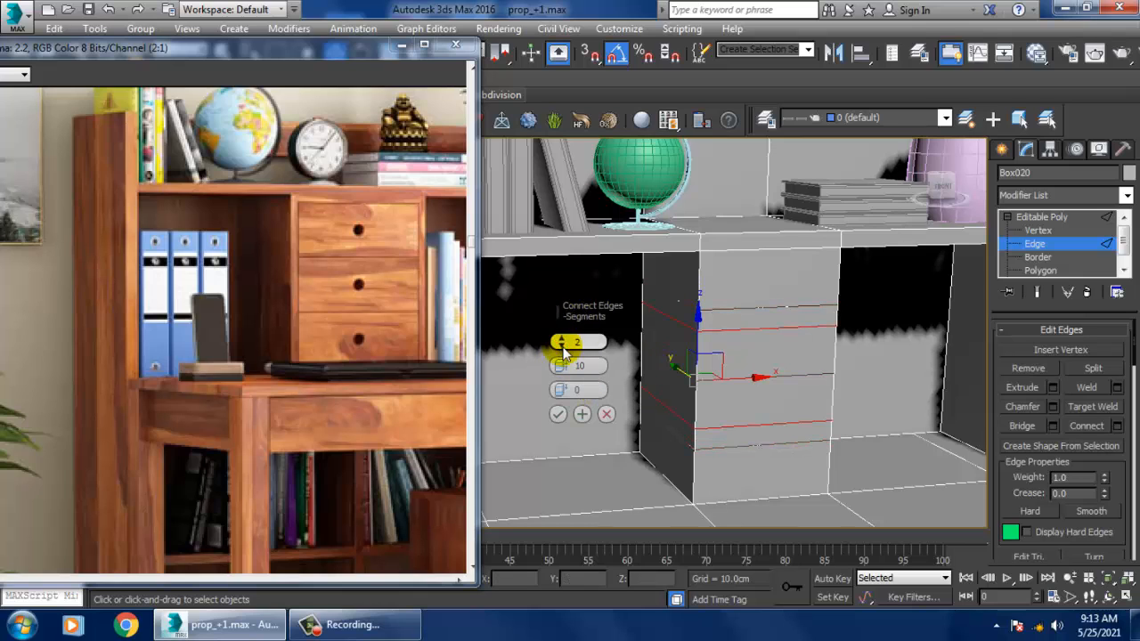
middle_click_drag(842, 398, 818, 395, "alt")
middle_click_drag(812, 394, 823, 396, "alt")
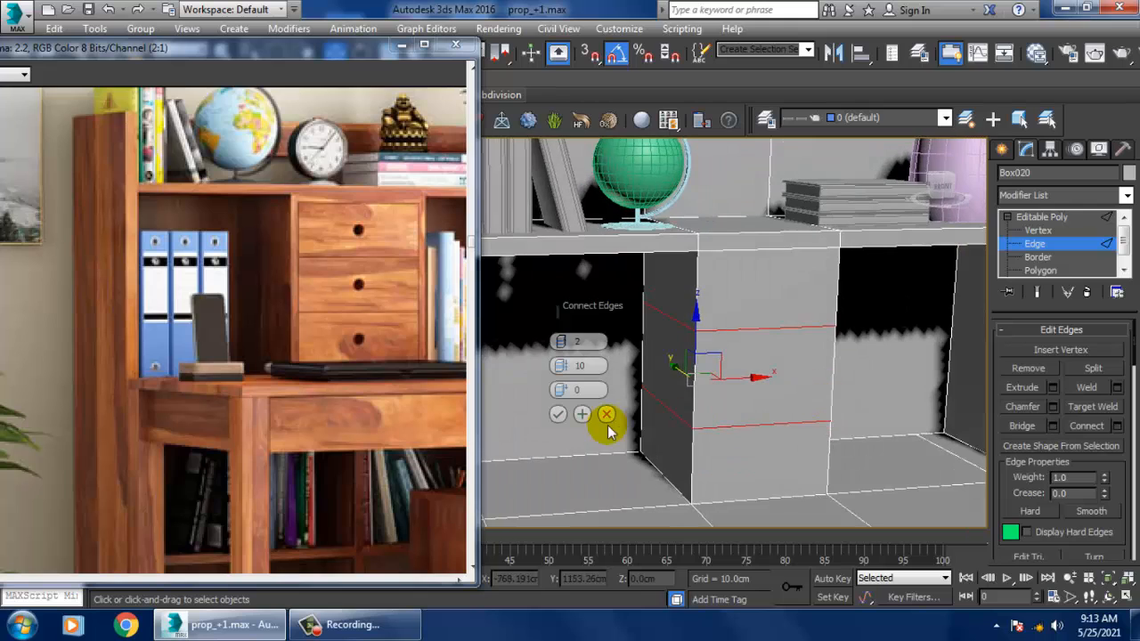
left_click(556, 413)
Select the three drawer fronts on the centre block and inset each polygon separately by about 3.4 cm.
middle_click_drag(623, 398, 634, 397, "alt")
key("4")
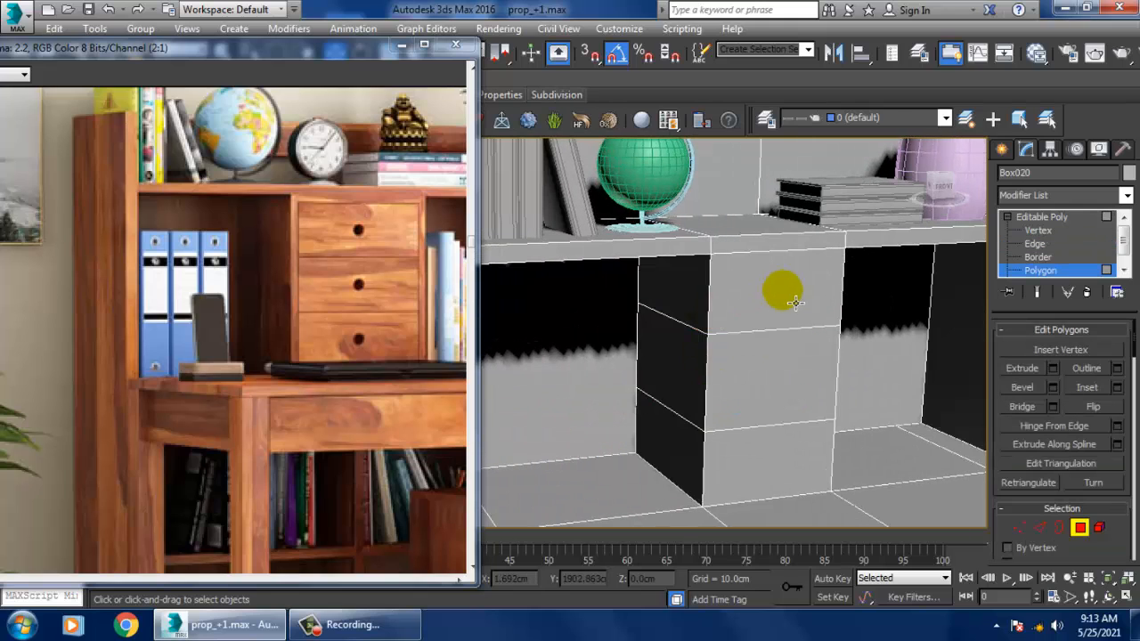
left_click(781, 290)
left_click(791, 379, "ctrl")
left_click(795, 468, "ctrl")
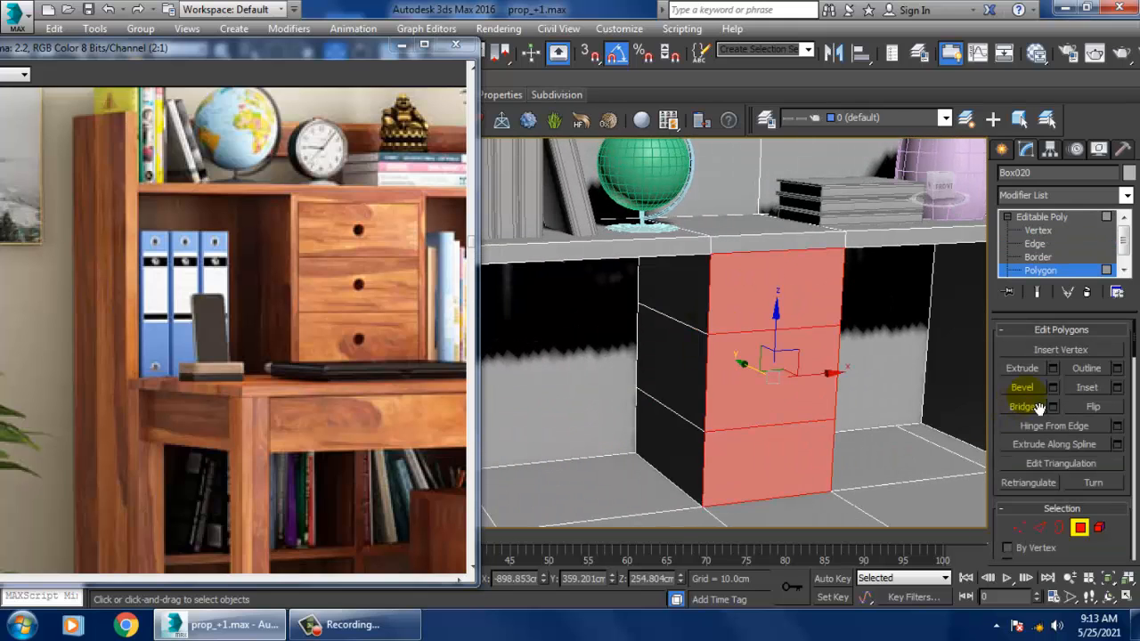
left_click(1118, 388)
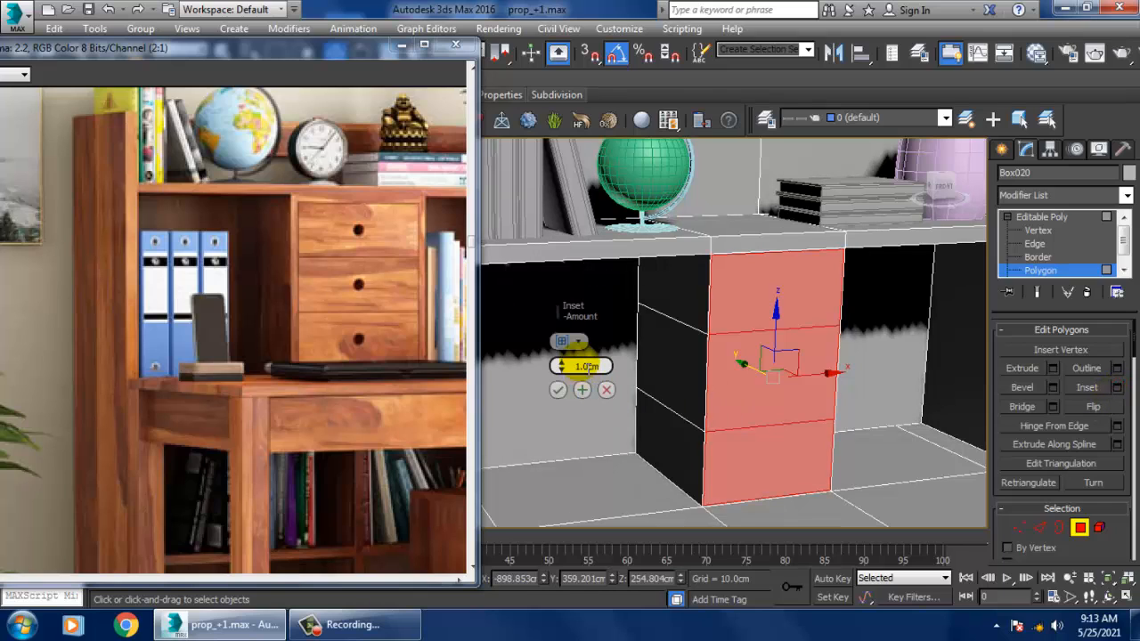
mouse_move(561, 341)
left_mouse_down()
mouse_move(628, 373)
mouse_move(559, 362)
left_mouse_up()
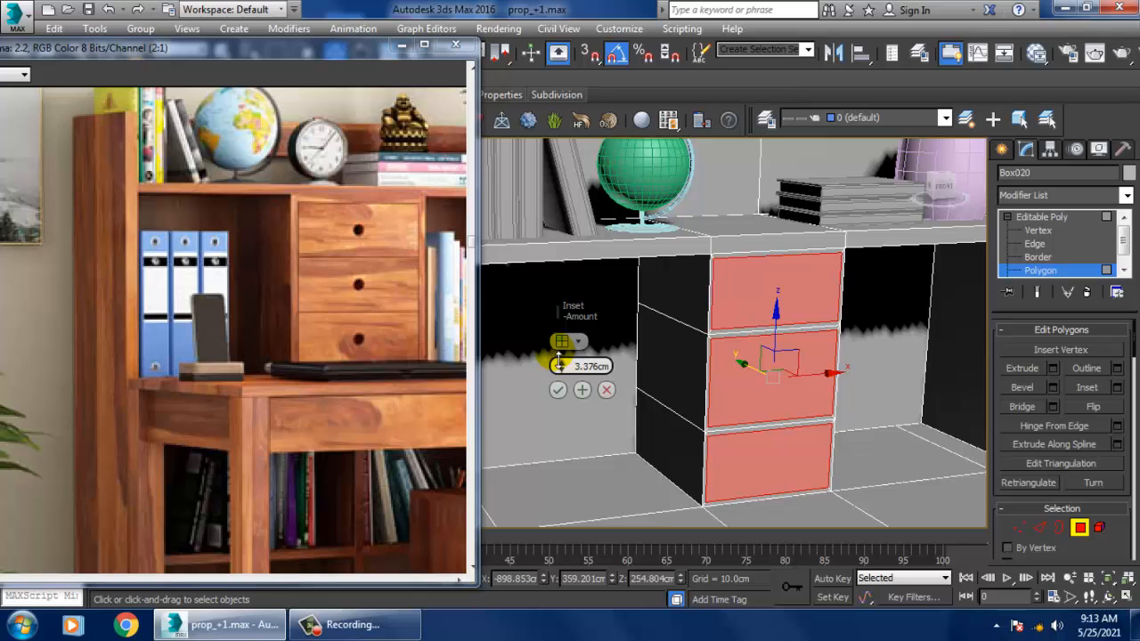
left_click(556, 391)
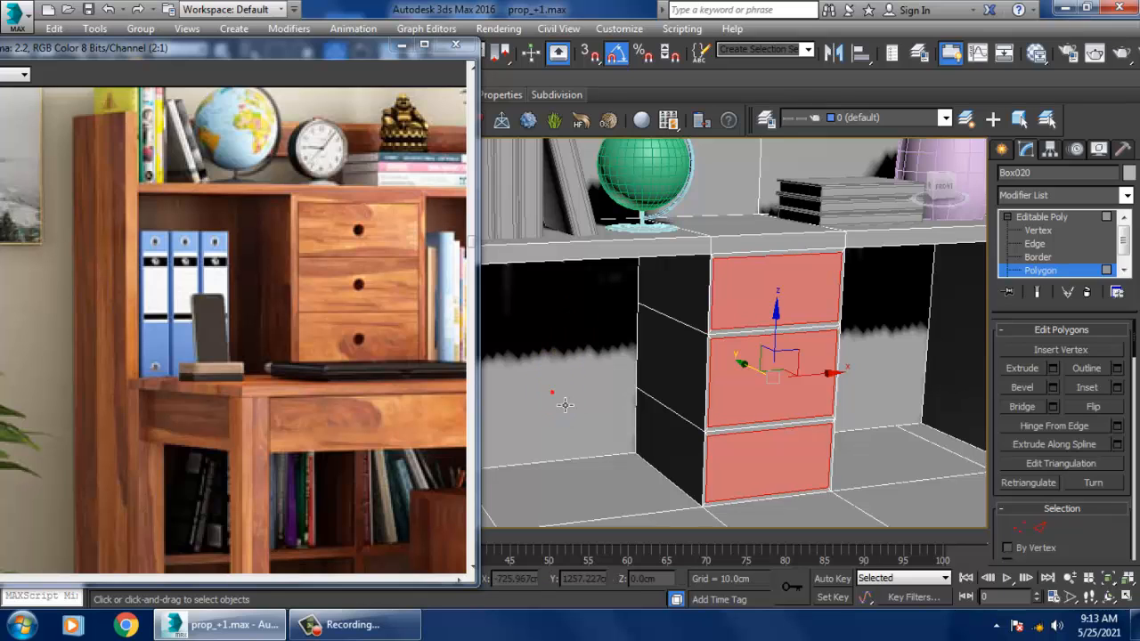
scroll(882, 353, "down", 1)
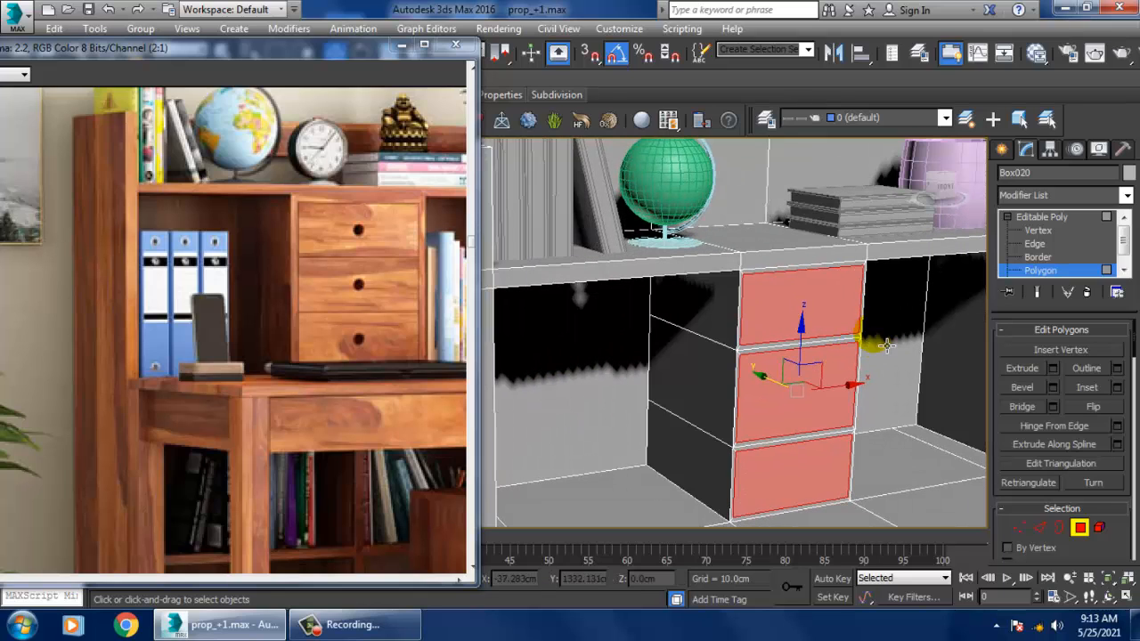
scroll(880, 346, "up", 3)
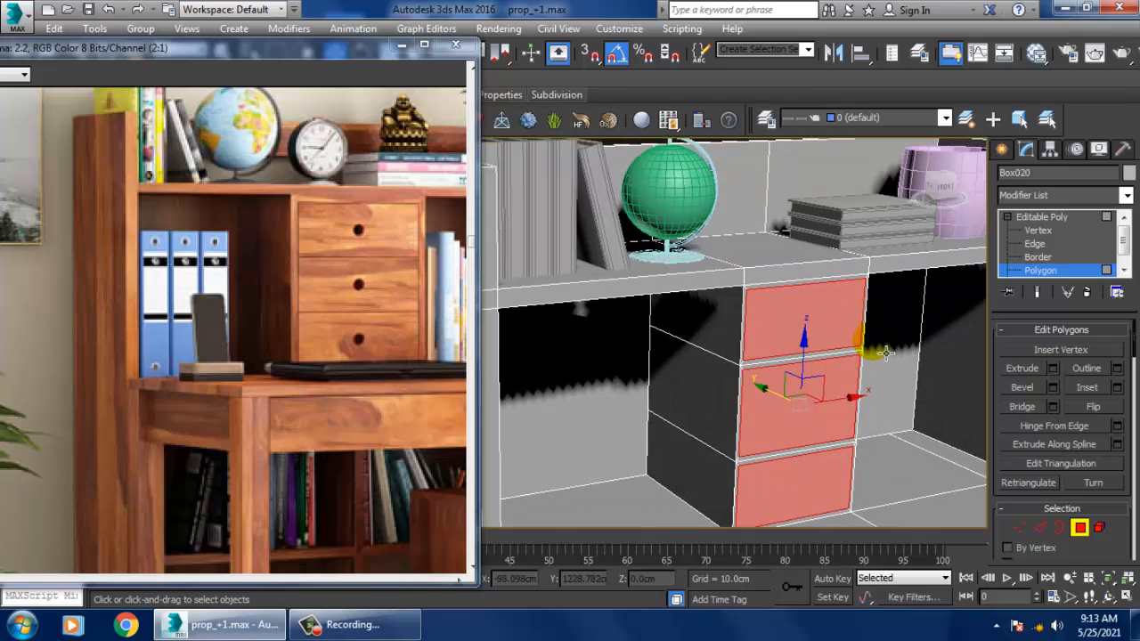
Leave polygon editing and create an AutoGrid sphere of about 2.9 cm radius at the centre of the top drawer front as a knob.
middle_click_drag(888, 354, 817, 392, "alt")
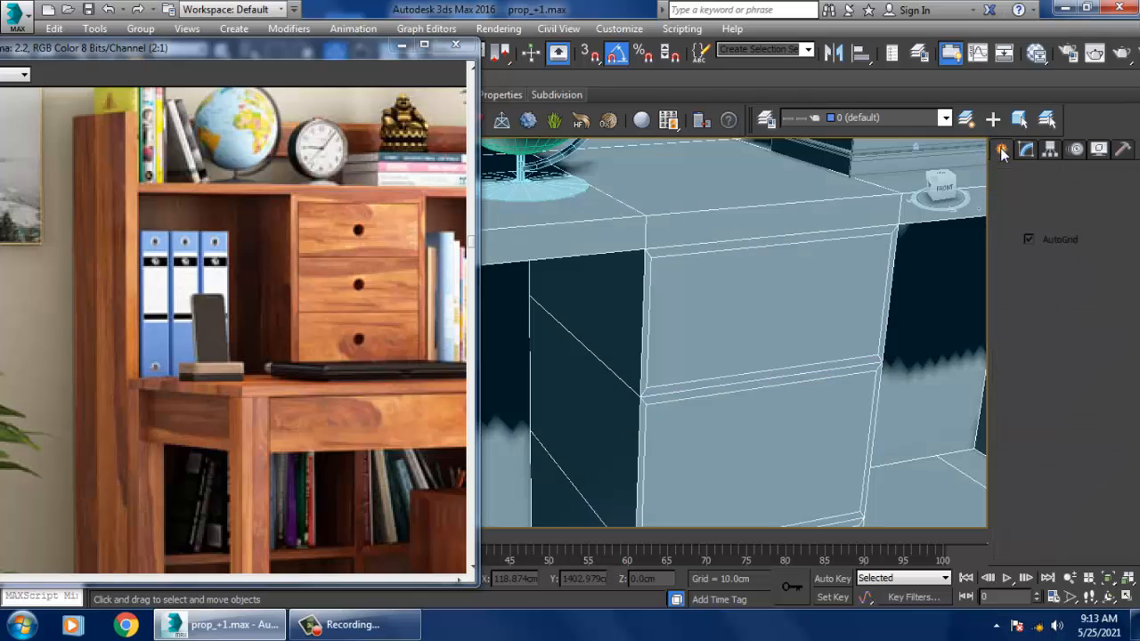
left_click(1000, 149)
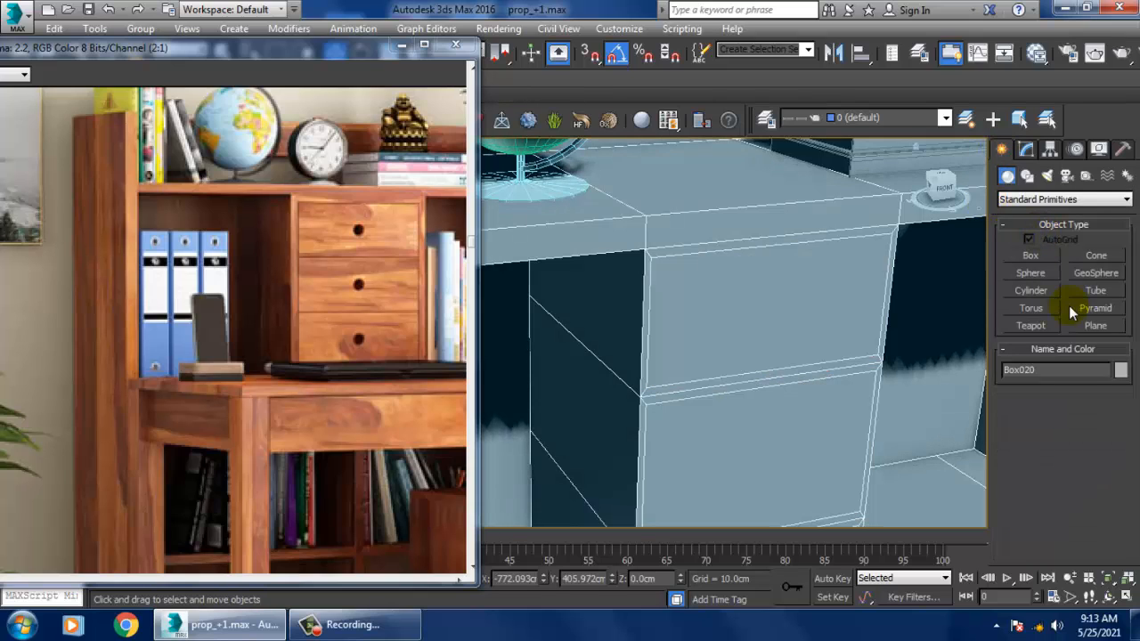
left_click(1049, 277)
middle_click_drag(808, 356, 738, 357, "alt")
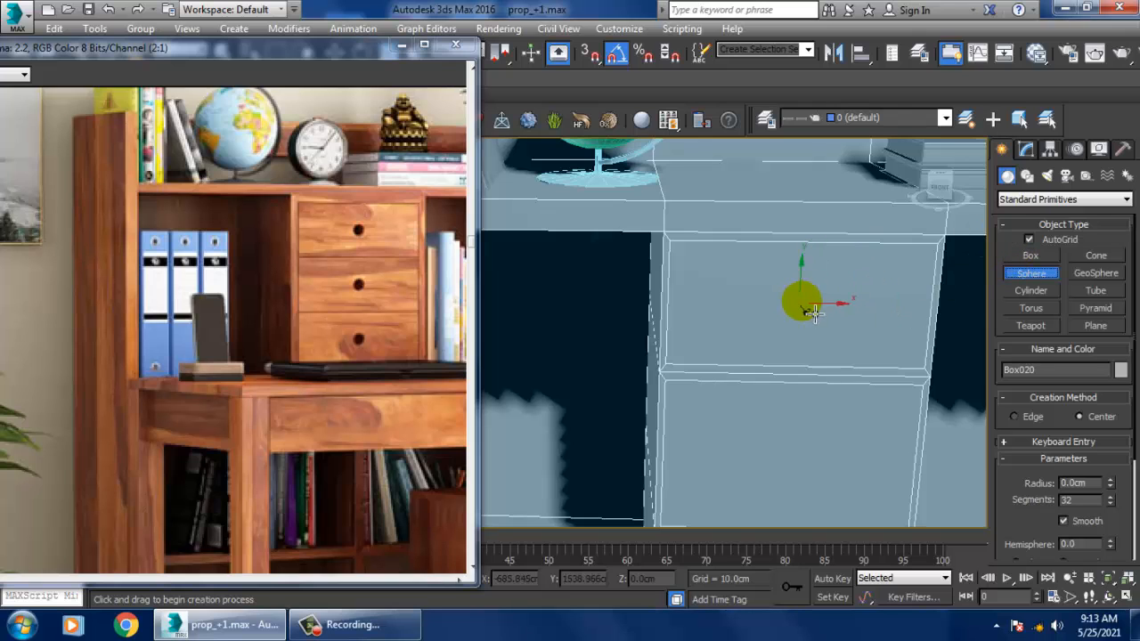
left_click_drag(809, 303, 828, 318)
key("w")
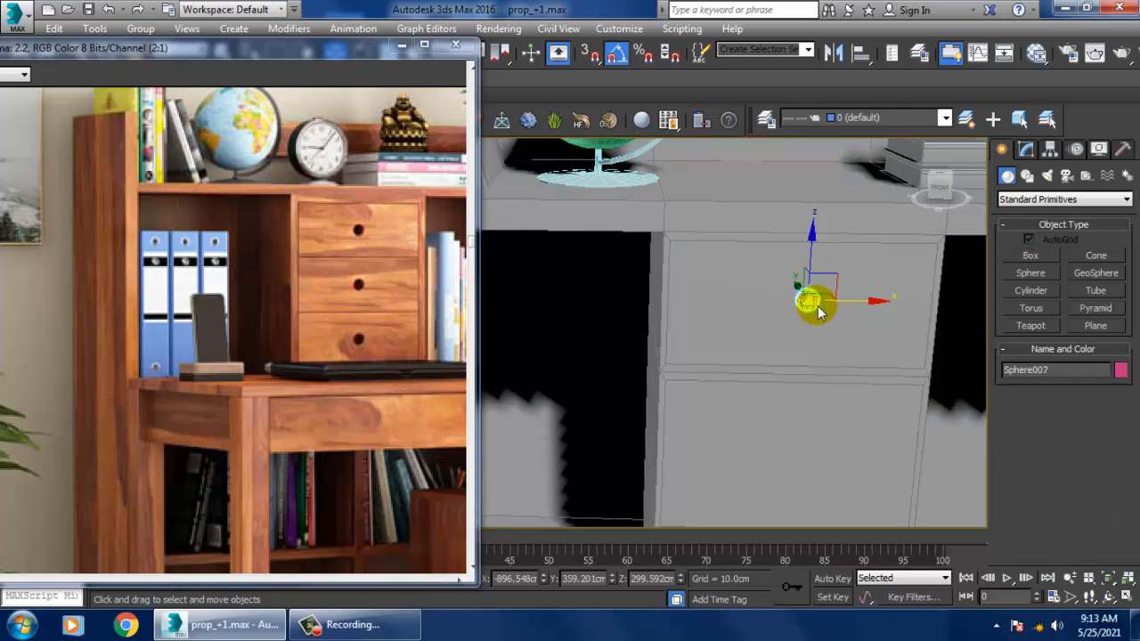
Reduce the knob sphere to 16 segments and move it outward along Y to about 356.4 cm.
key("z")
scroll(830, 317, "down", 5)
middle_click_drag(829, 317, 995, 319, "alt")
middle_click_drag(828, 358, 780, 359, "alt")
scroll(780, 358, "up", 6)
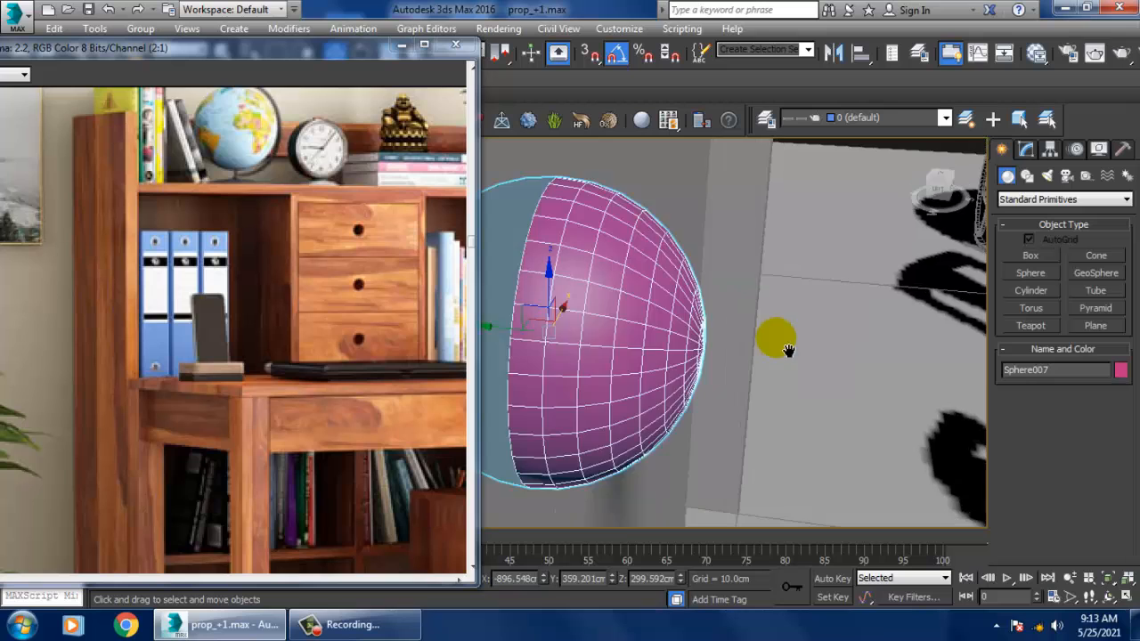
left_click(1026, 149)
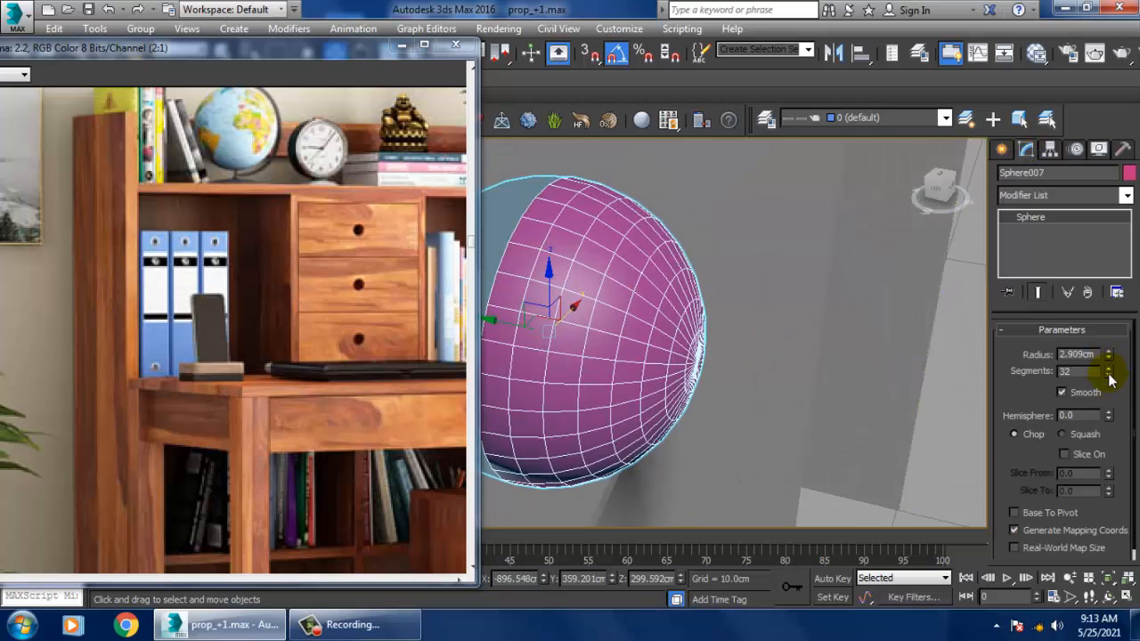
left_click_drag(1108, 377, 1126, 398)
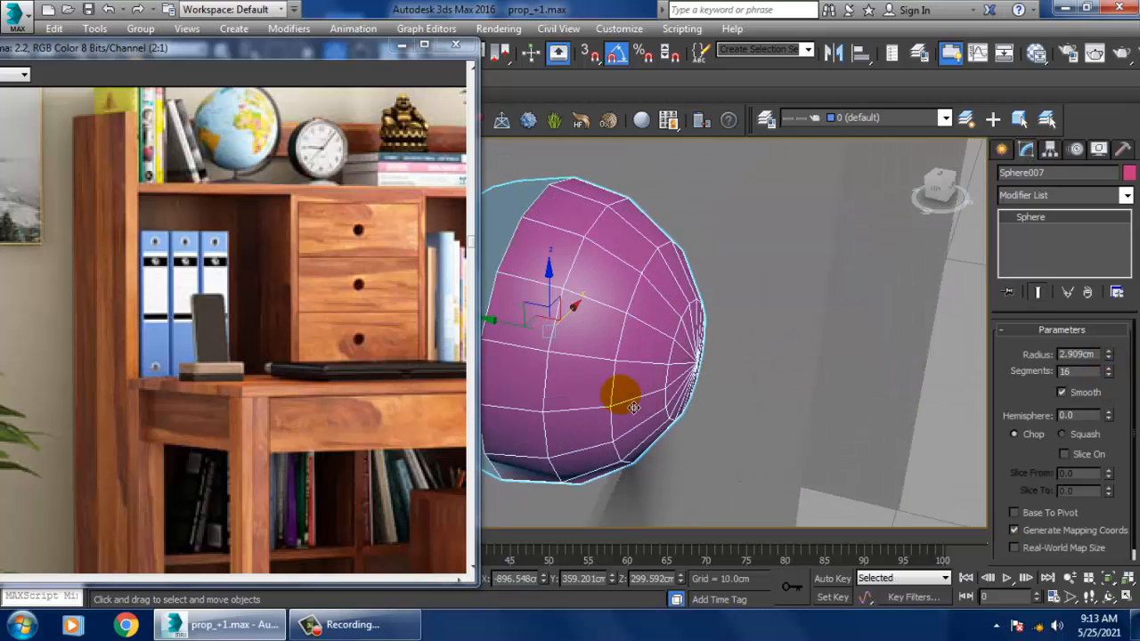
left_click_drag(633, 407, 685, 332)
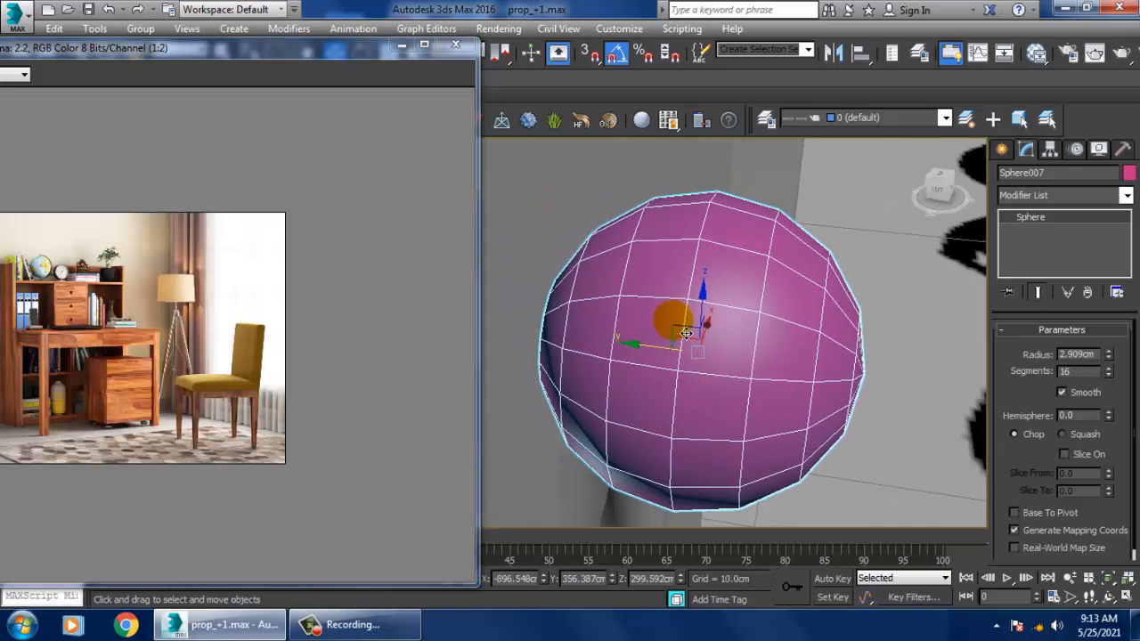
Convert the knob sphere to an editable poly and delete the half of its polygons that faces the drawer.
right_click(686, 272)
mouse_move(766, 441)
left_click(890, 461)
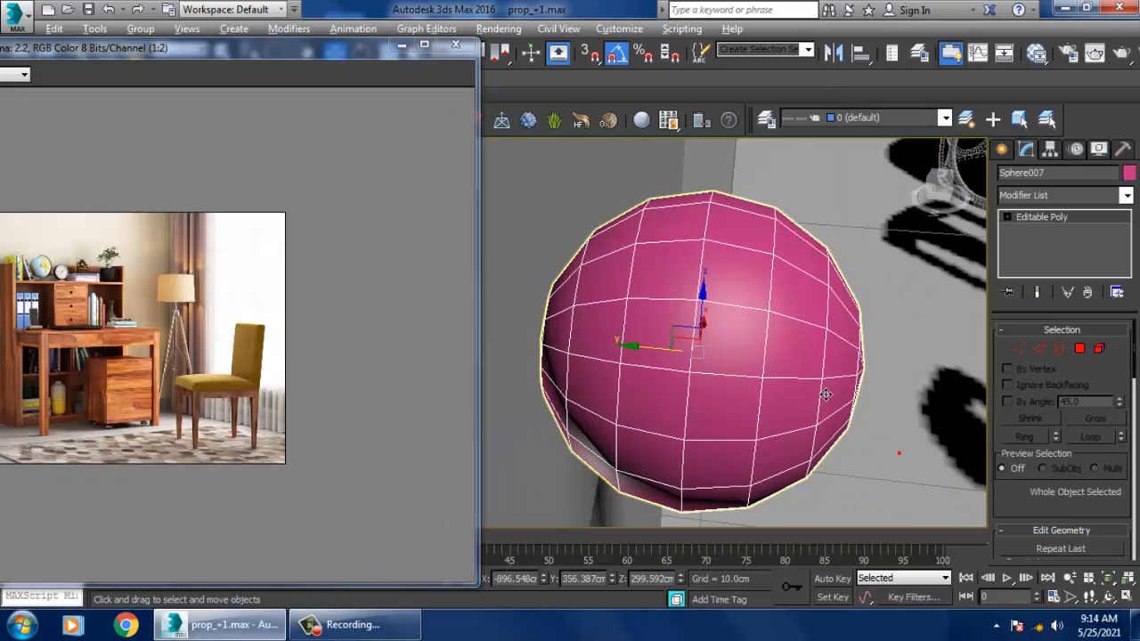
left_click(1079, 349)
key("alt+w")
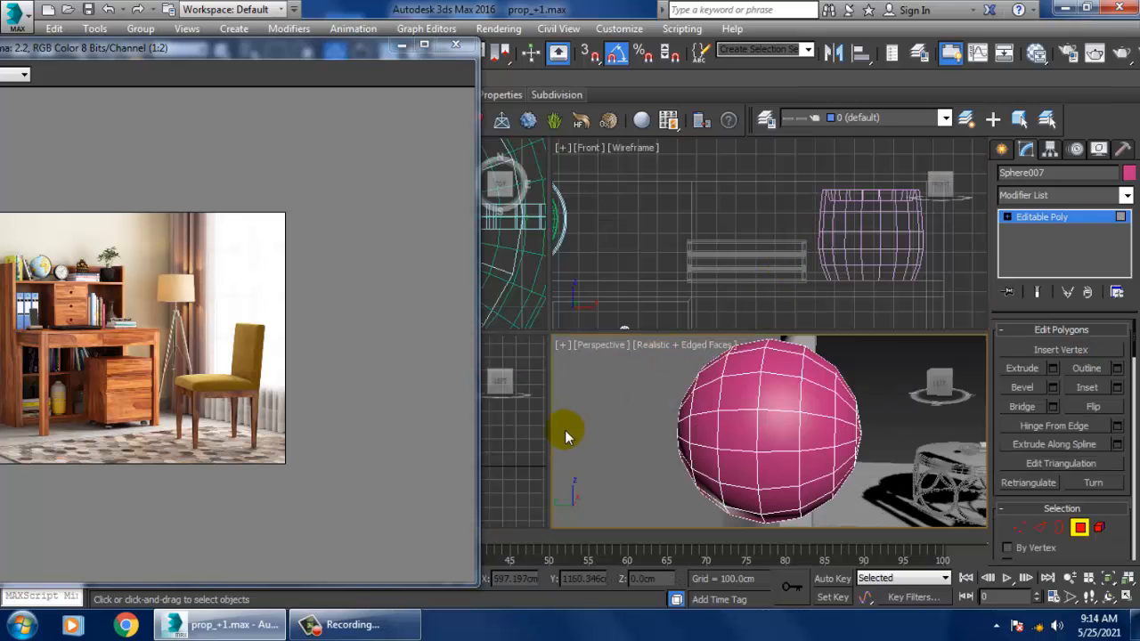
left_click(528, 437)
key("alt+w")
key("z")
scroll(701, 372, "down", 6)
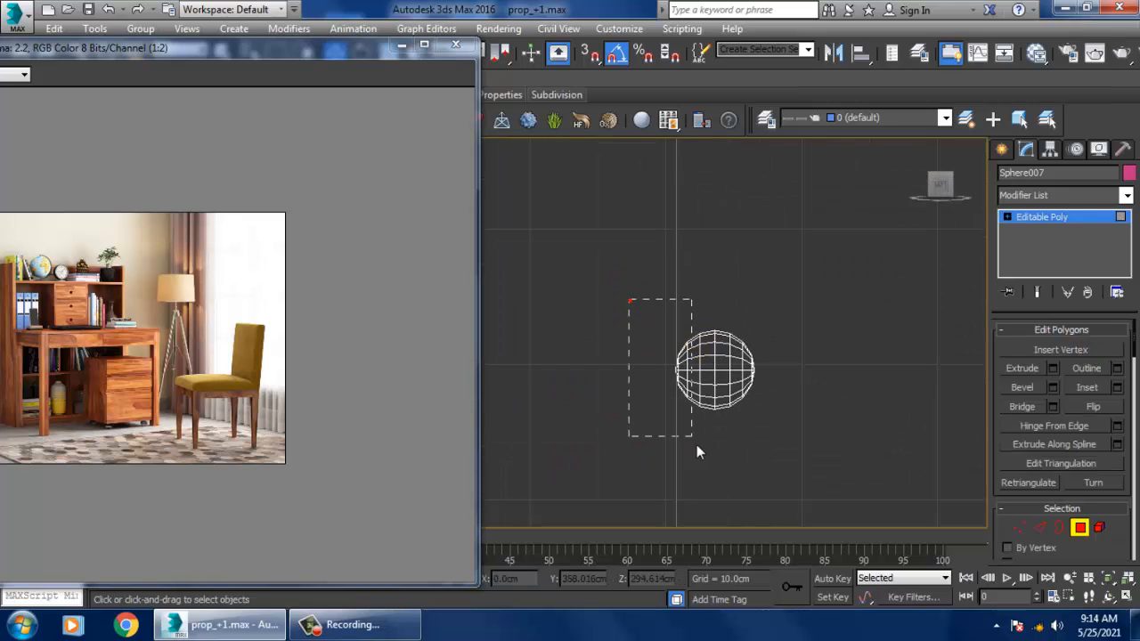
left_click_drag(706, 456, 711, 456)
key("Delete")
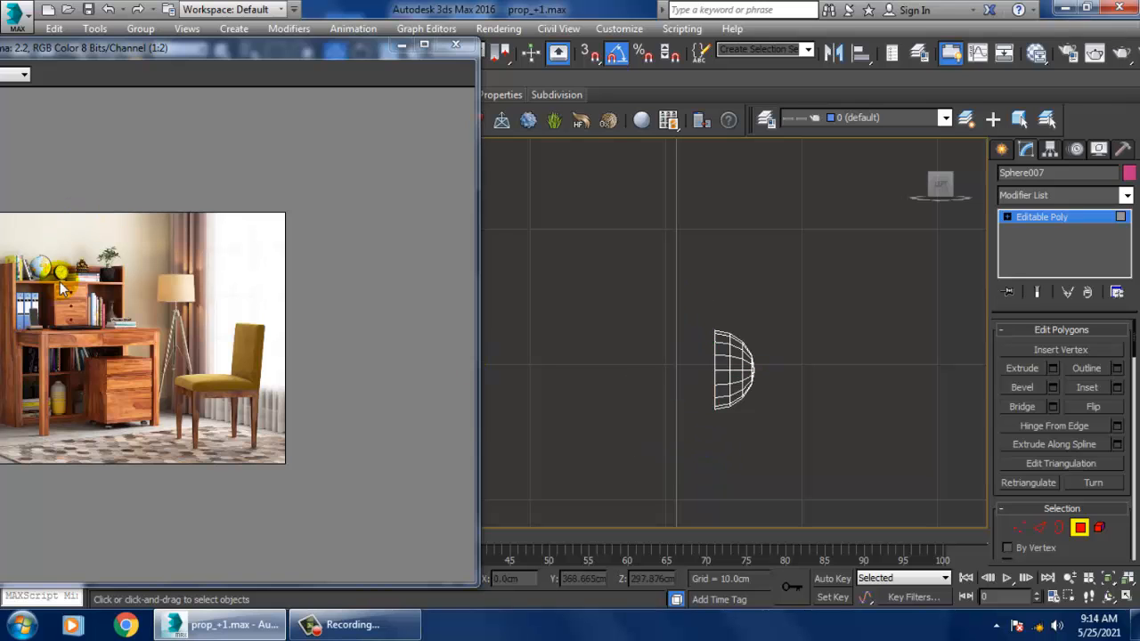
Select the half sphere's open border and extrude new faces from it about 1.1 cm toward the drawer front.
scroll(74, 273, "up", 1)
scroll(75, 273, "down", 1)
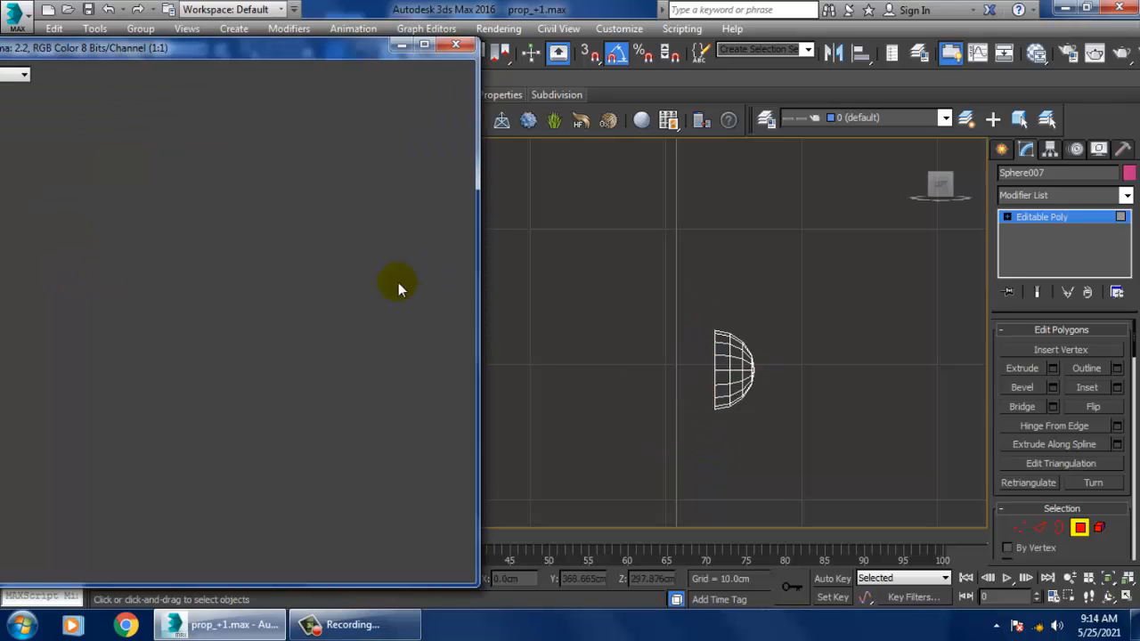
scroll(398, 282, "up", 1)
scroll(97, 306, "down", 1)
scroll(97, 306, "up", 1)
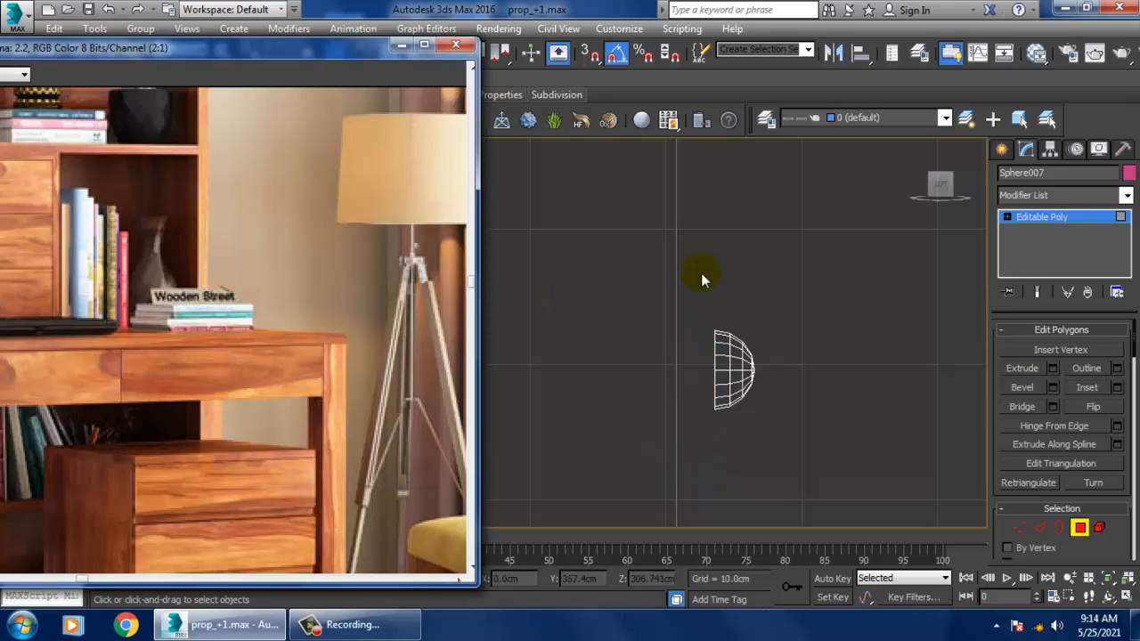
key("alt+w")
left_click(962, 401)
key("alt+w")
scroll(851, 378, "down", 3)
middle_click_drag(851, 378, 902, 389)
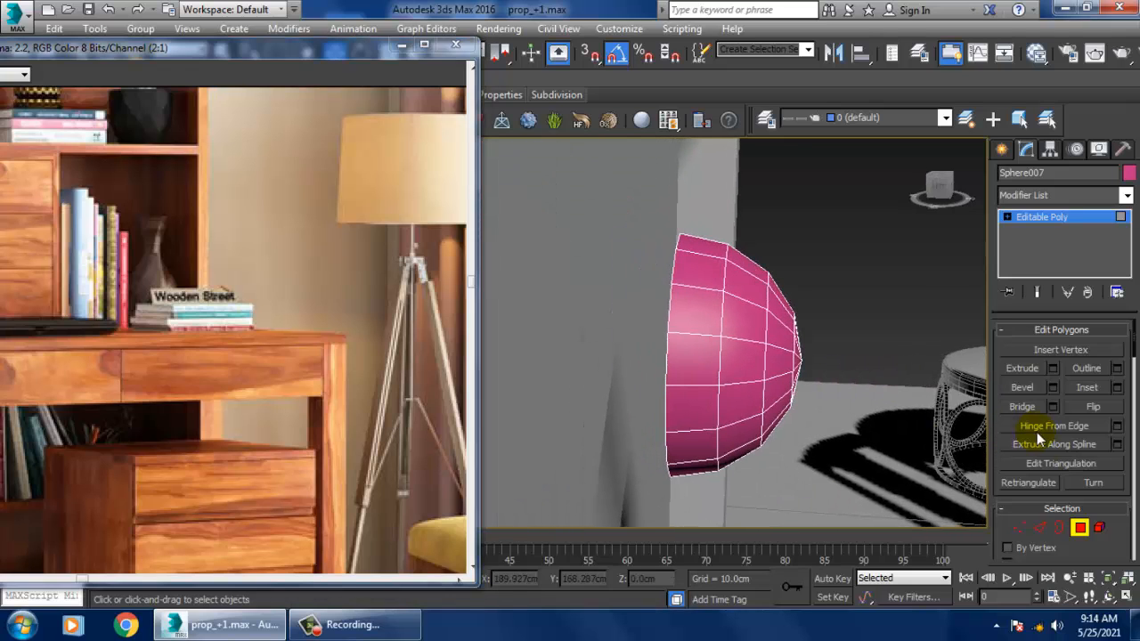
left_click(1059, 528)
left_click(681, 328)
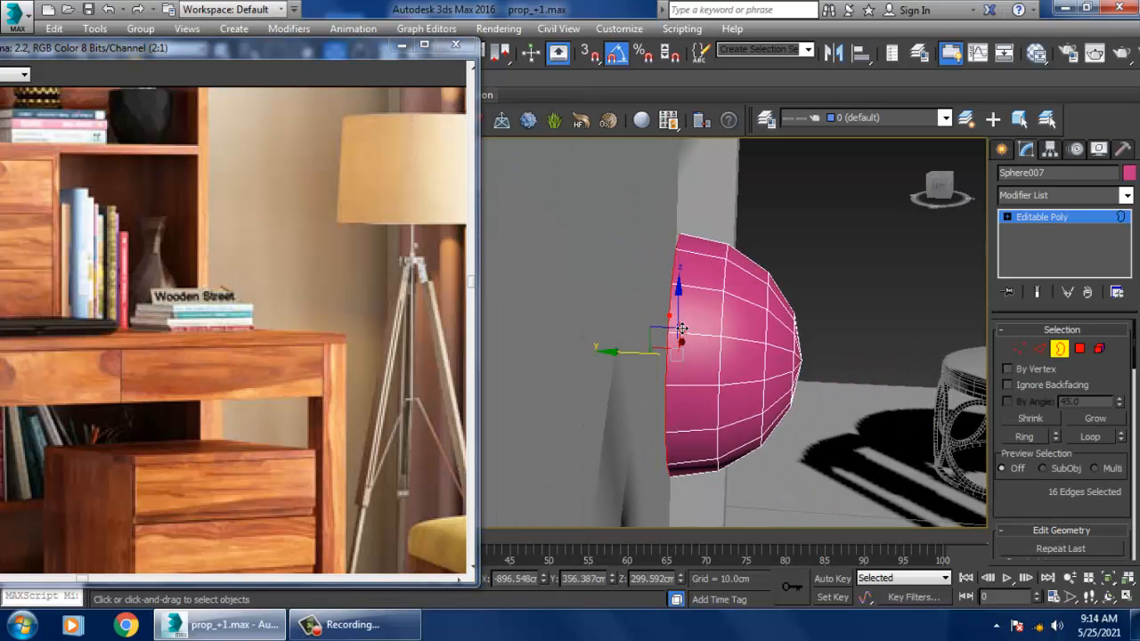
middle_click_drag(681, 328, 652, 361, "alt")
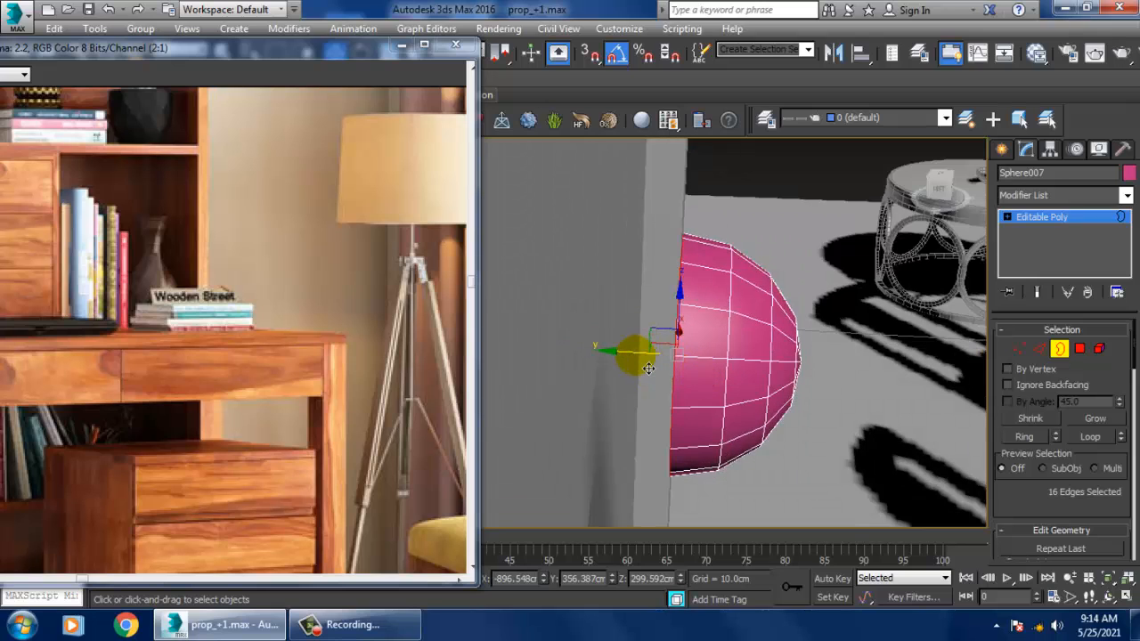
mouse_move(648, 368)
left_mouse_down()
mouse_move(590, 357)
mouse_move(635, 364)
left_mouse_up()
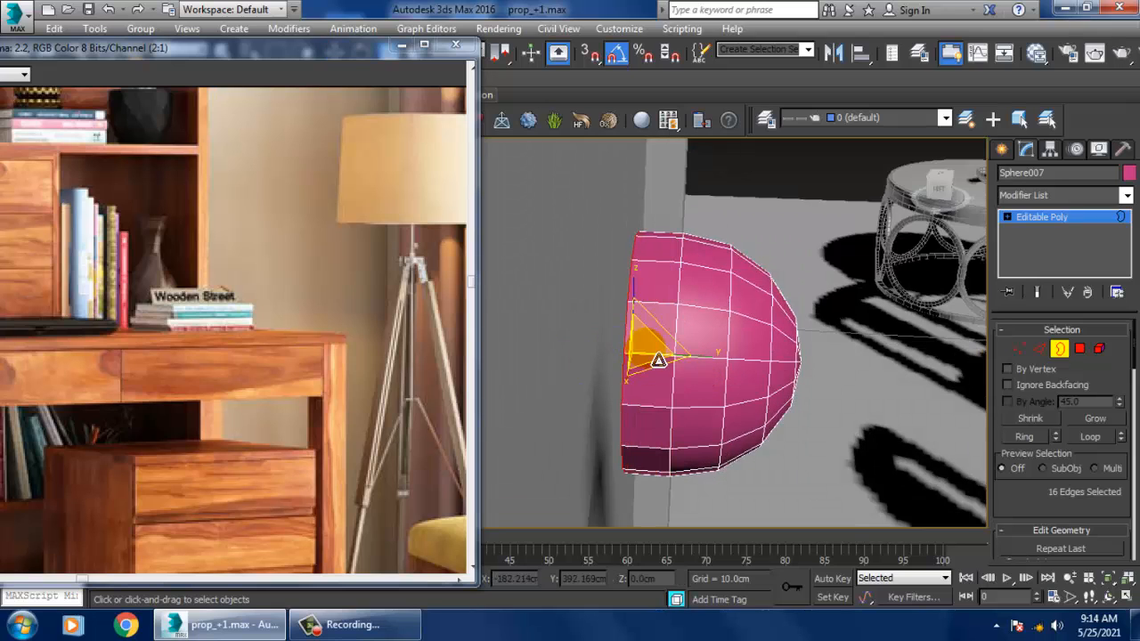
Scale the knob's extruded border to 62% and extend it about 1 cm further toward the drawer as a neck.
middle_click_drag(659, 392, 676, 418, "alt")
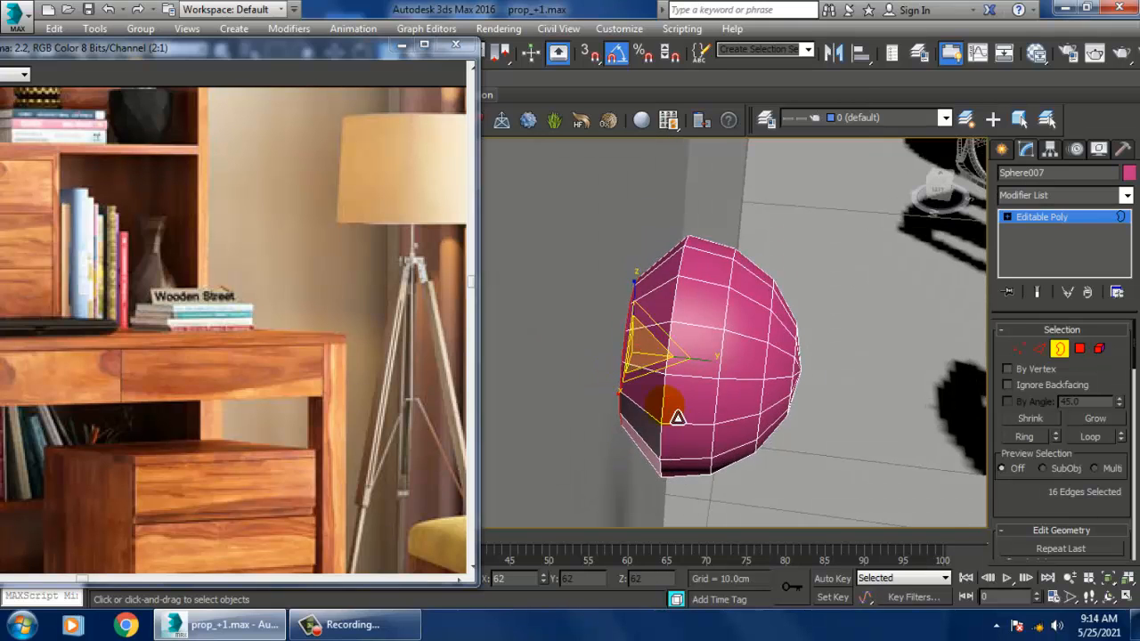
scroll(1056, 517, "down", 3)
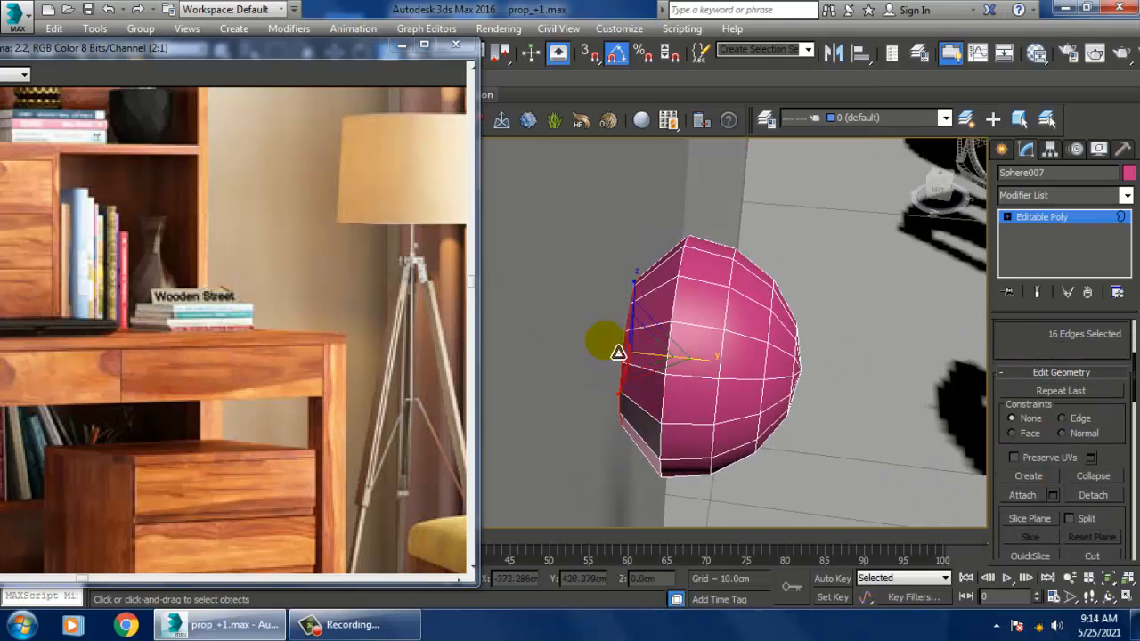
right_click(628, 346)
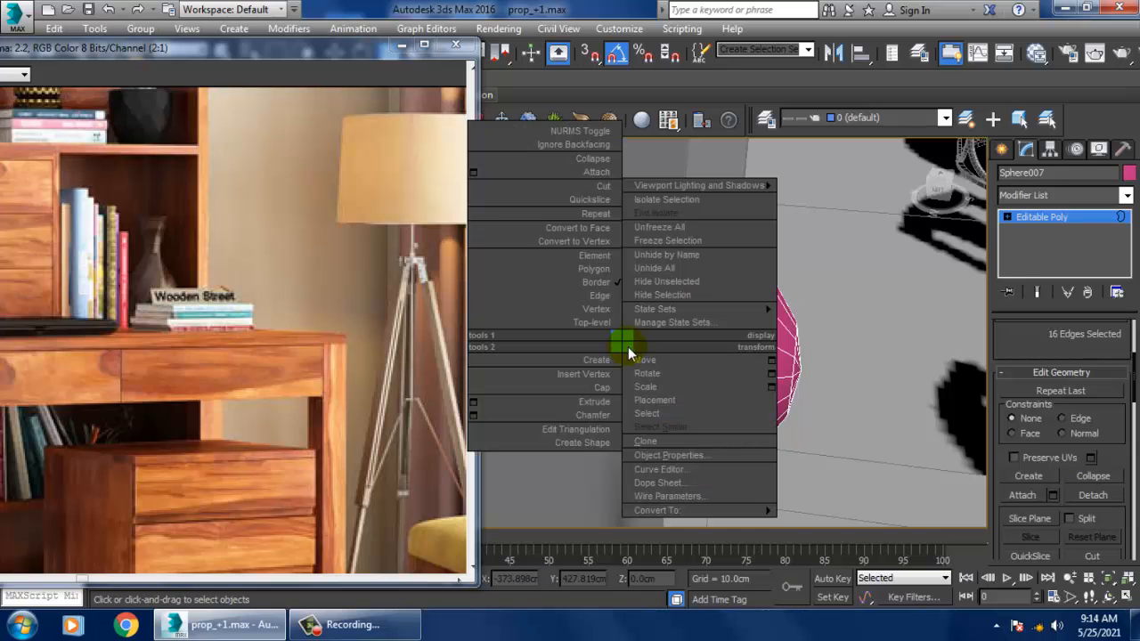
middle_click_drag(911, 330, 954, 336)
key("w")
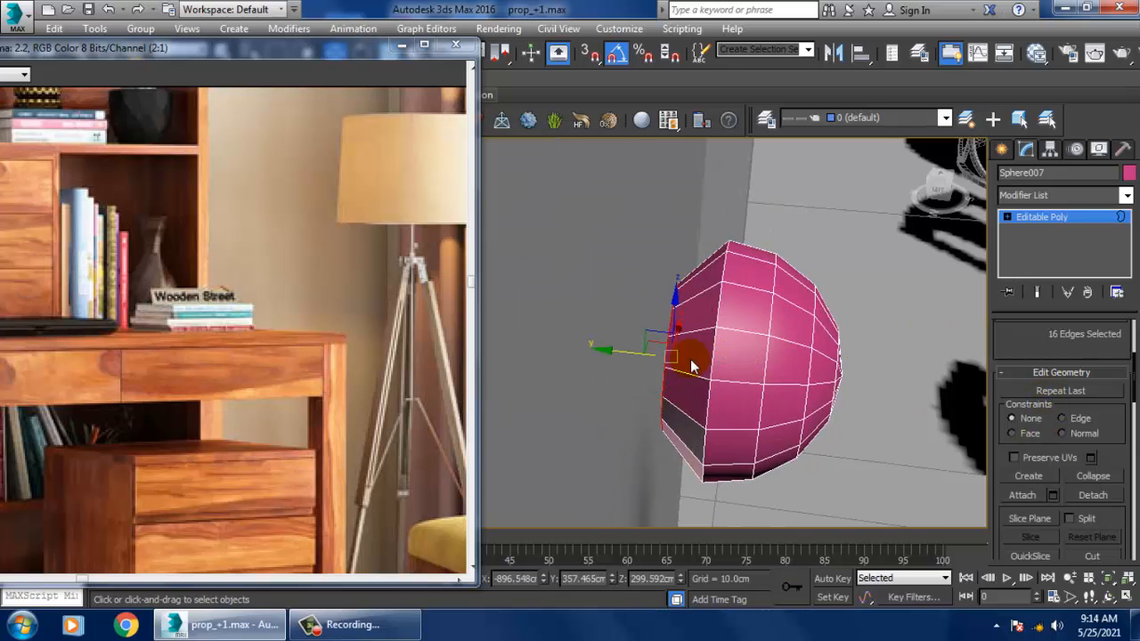
left_click_drag(617, 362, 570, 341, "shift")
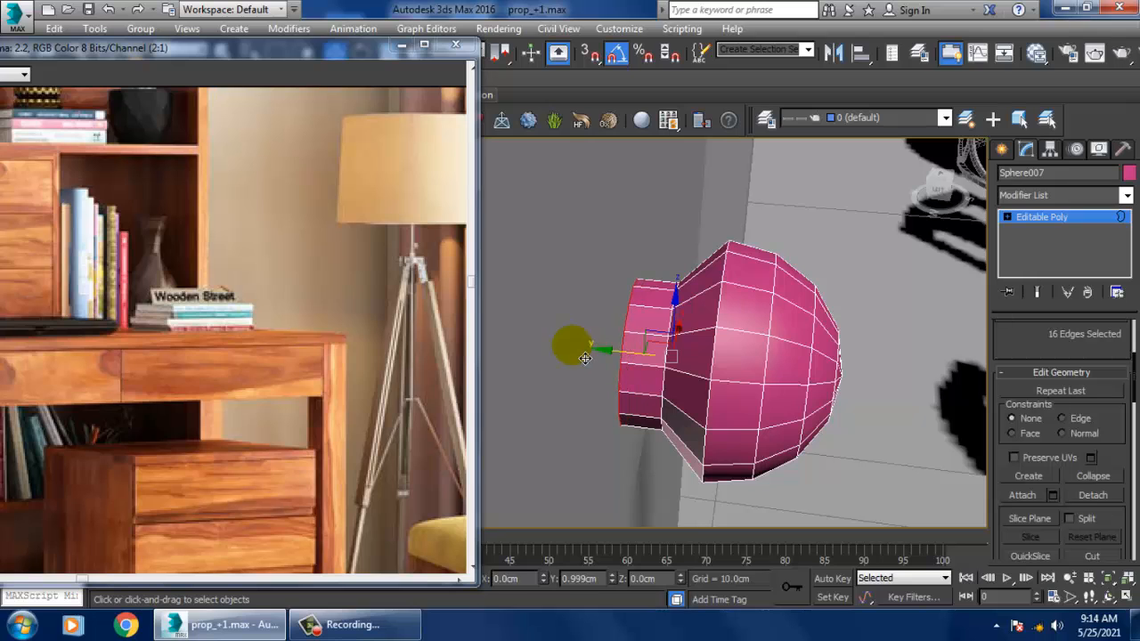
Cap the open border at the back of the knob's neck and leave border editing.
right_click(623, 357)
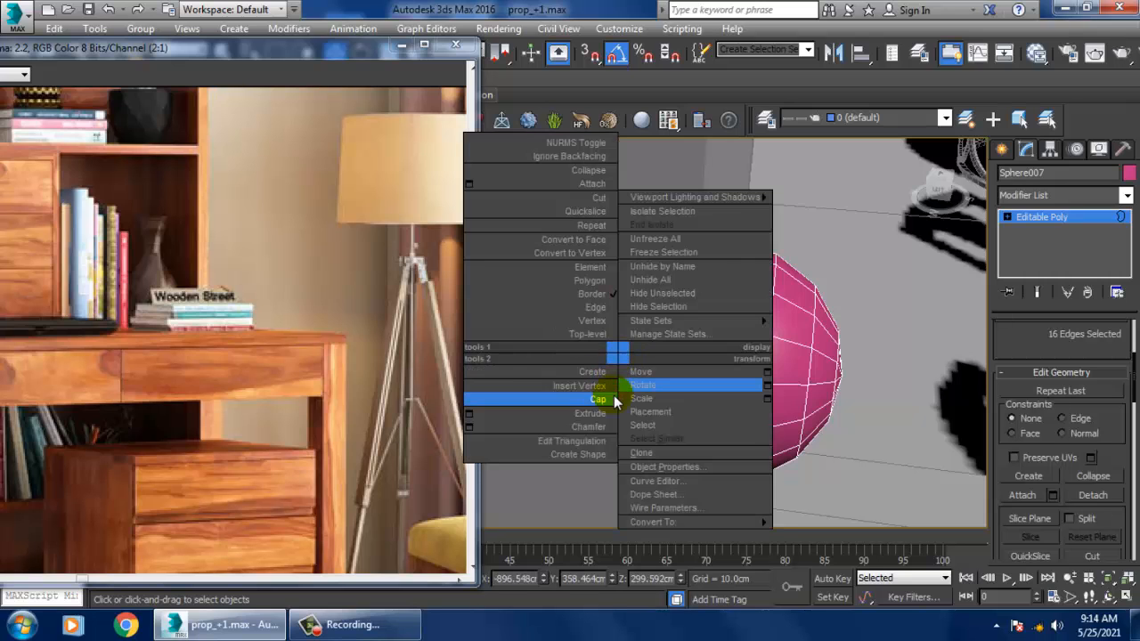
left_click(614, 399)
left_click(1072, 222)
Move the whole knob along Y to about 358.1 cm so its neck sits against the drawer front.
scroll(862, 313, "down", 5)
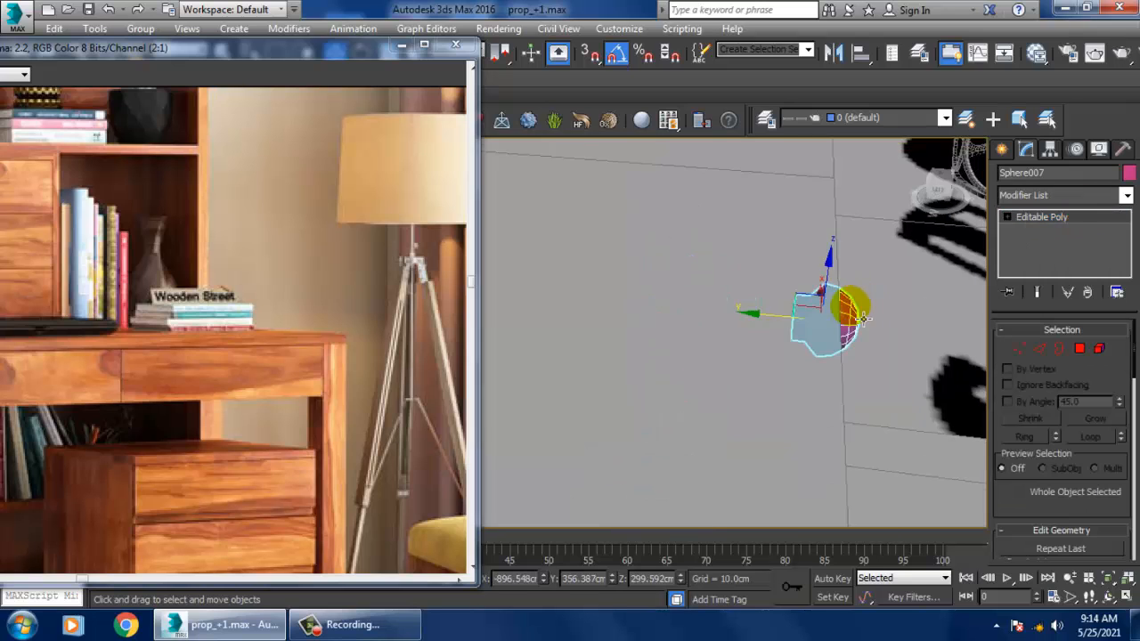
middle_click_drag(862, 315, 808, 337, "alt")
scroll(754, 313, "down", 3)
left_click_drag(778, 314, 765, 301)
scroll(817, 313, "up", 5)
scroll(756, 337, "down", 2)
middle_click_drag(817, 313, 773, 334, "alt")
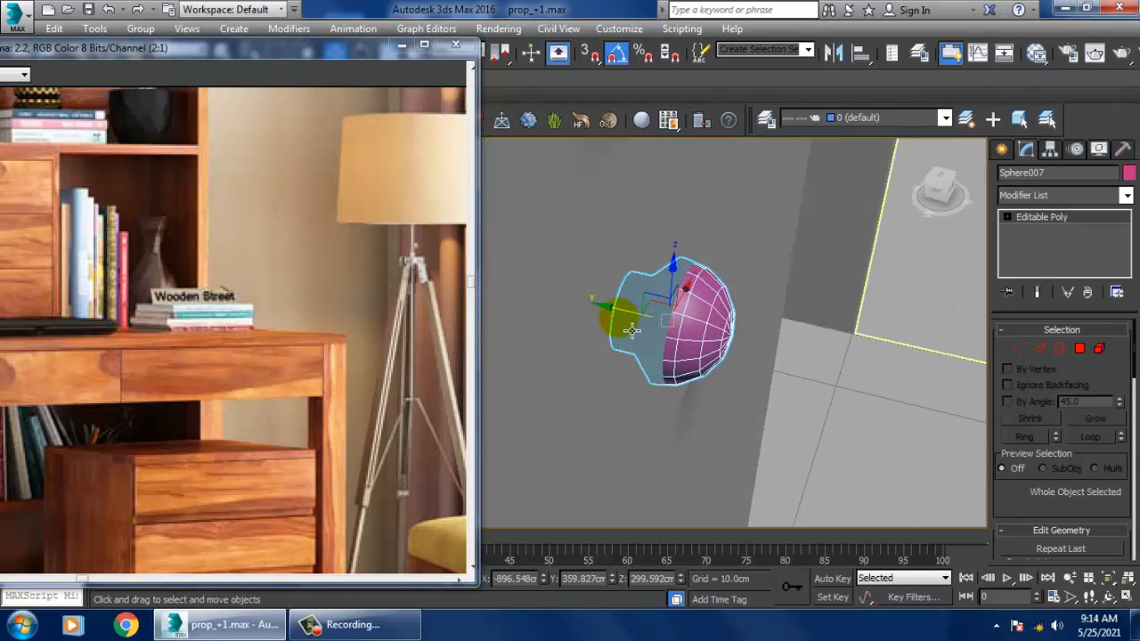
left_click_drag(627, 321, 666, 326)
Clone the knob straight down in the Front view as 2 copies spaced about 41.5 cm apart, one for each lower drawer.
key("alt+w")
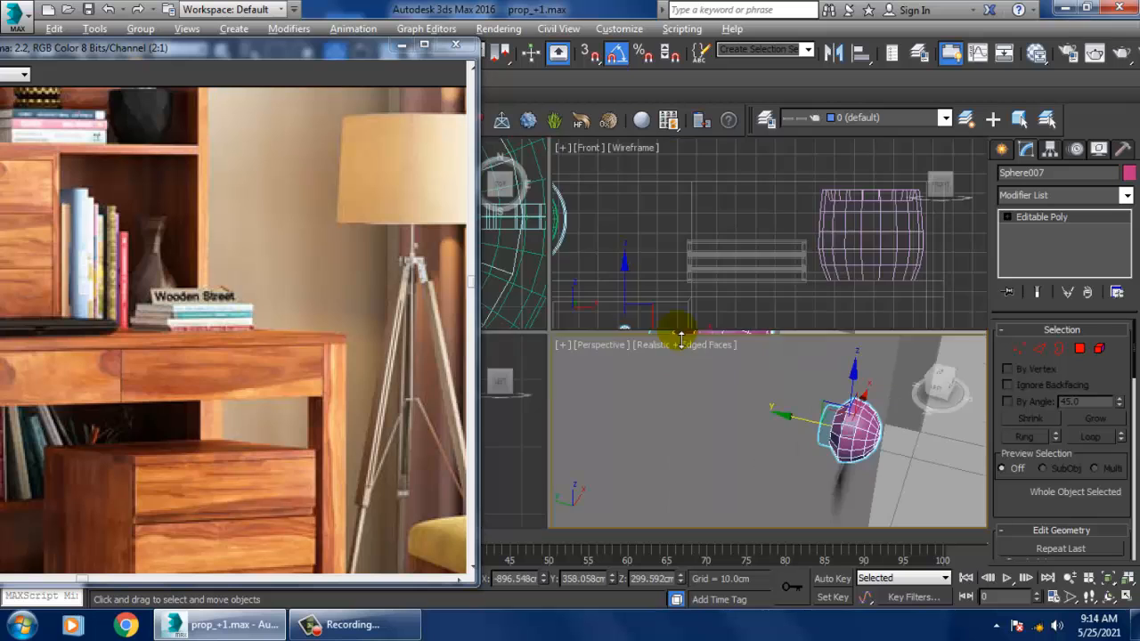
middle_click_drag(815, 239, 792, 234)
key("alt+w")
key("z")
scroll(722, 263, "down", 7)
middle_click_drag(733, 288, 788, 273)
scroll(734, 251, "down", 3)
key("r")
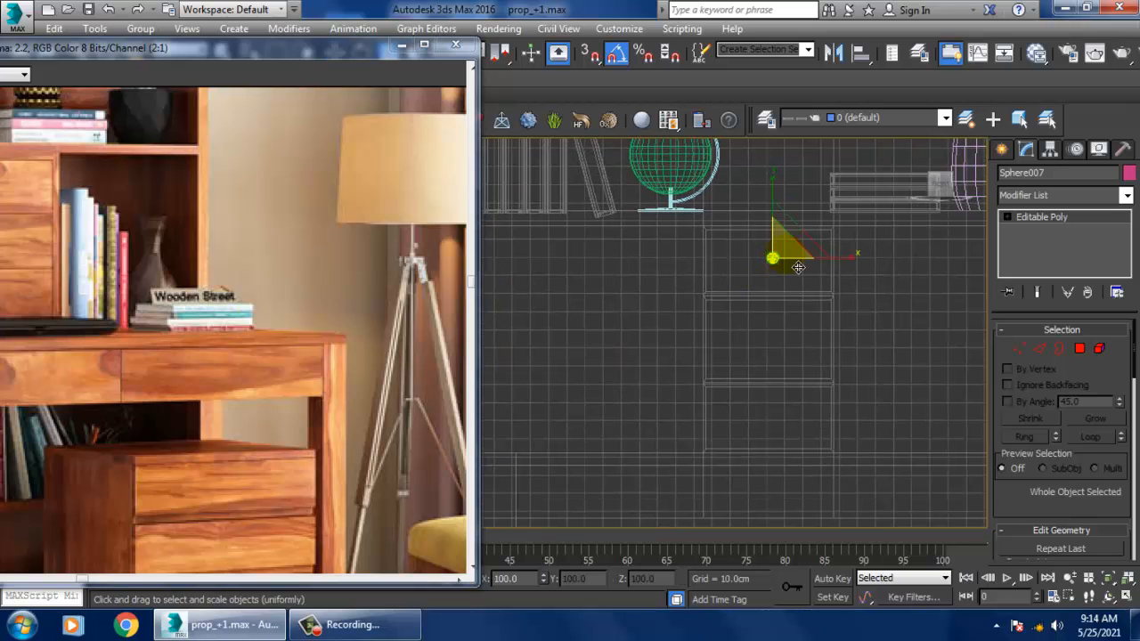
key("w")
mouse_move(780, 220)
left_mouse_down()
mouse_move(805, 316)
mouse_move(799, 301)
left_mouse_up()
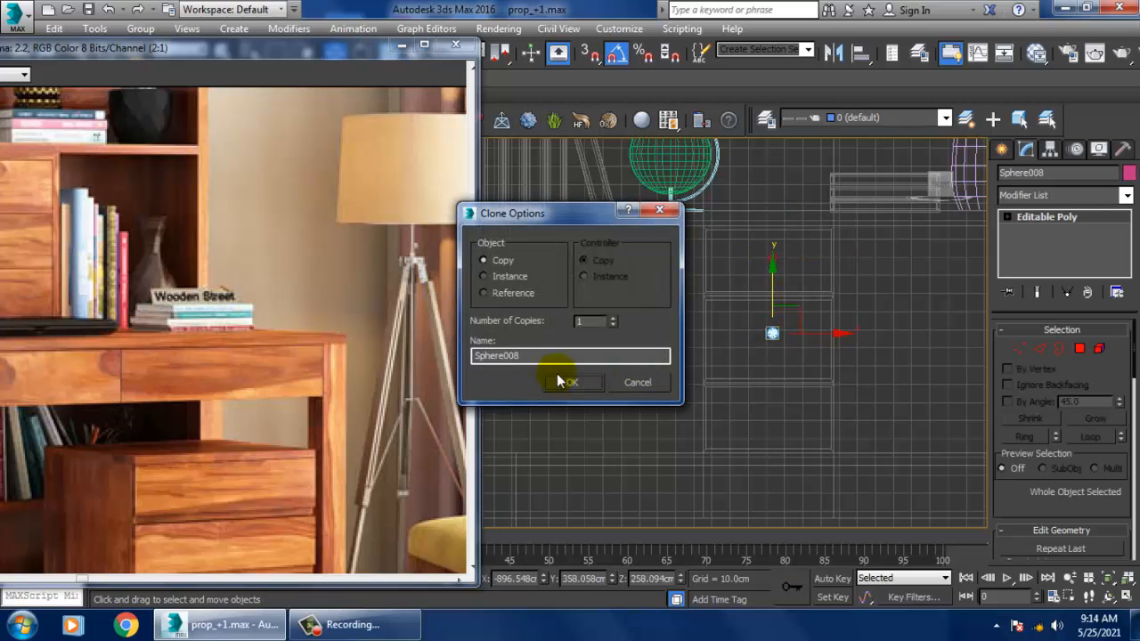
left_click(613, 317)
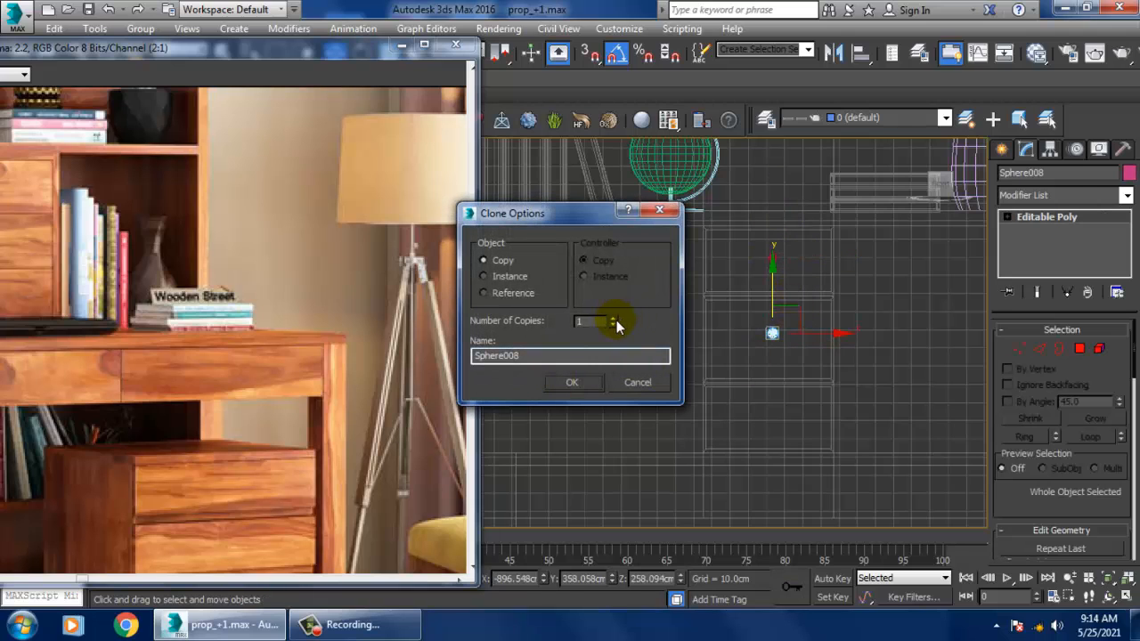
left_click(588, 382)
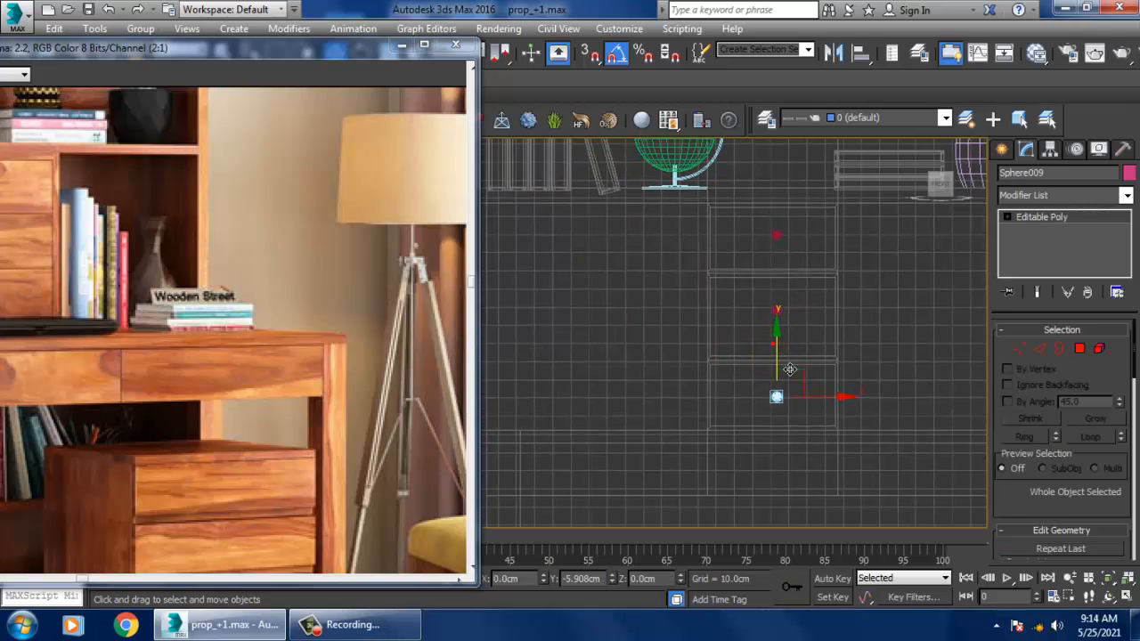
Move the desk vertices between the middle and lower drawers slightly upward to even out the drawer heights, then leave vertex editing.
left_click(791, 360)
key("1")
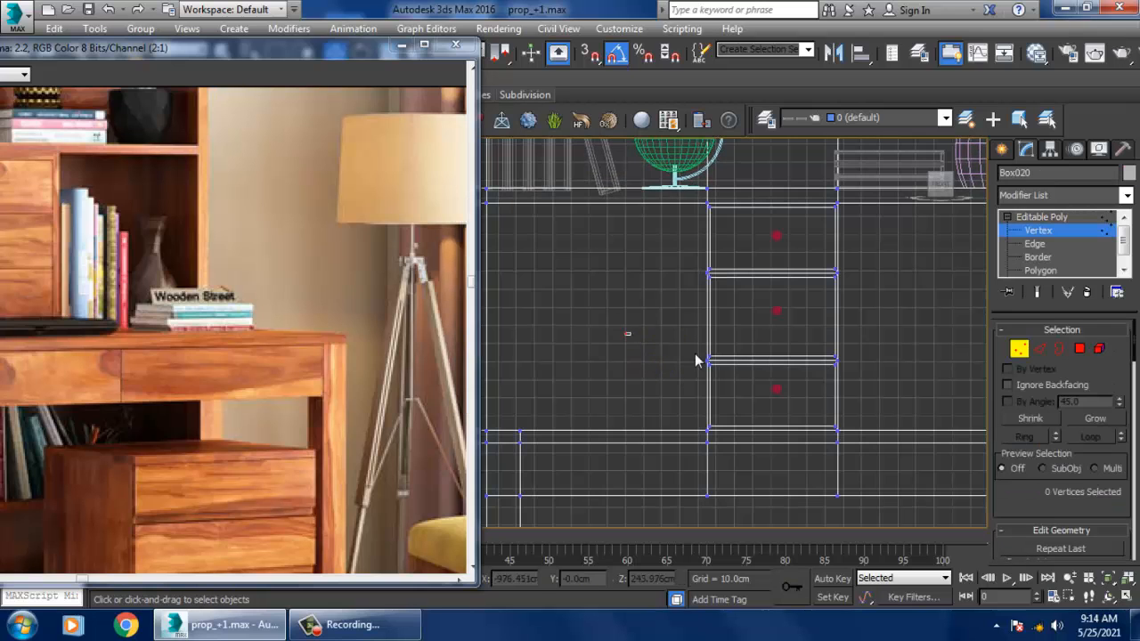
left_click_drag(626, 334, 877, 386)
left_click_drag(789, 315, 793, 317)
left_click(1069, 222)
Examine the whole desk with its drawer knobs in the perspective view with nothing selected.
key("F3")
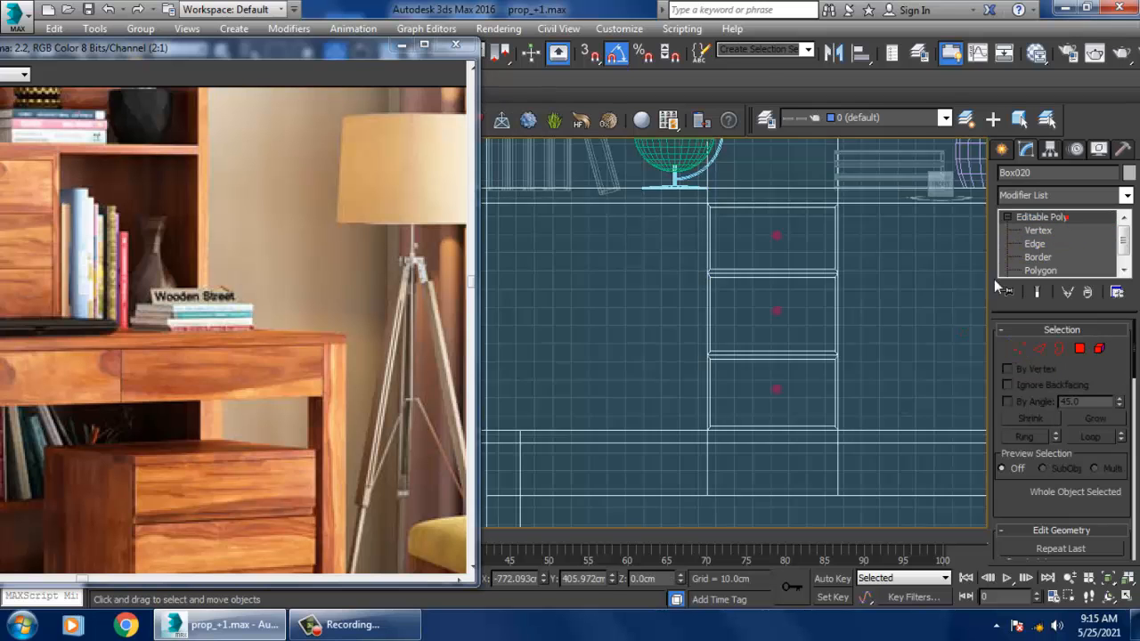
key("alt+w")
left_click(880, 375)
key("alt+w")
scroll(804, 378, "down", 8)
scroll(804, 377, "down", 6)
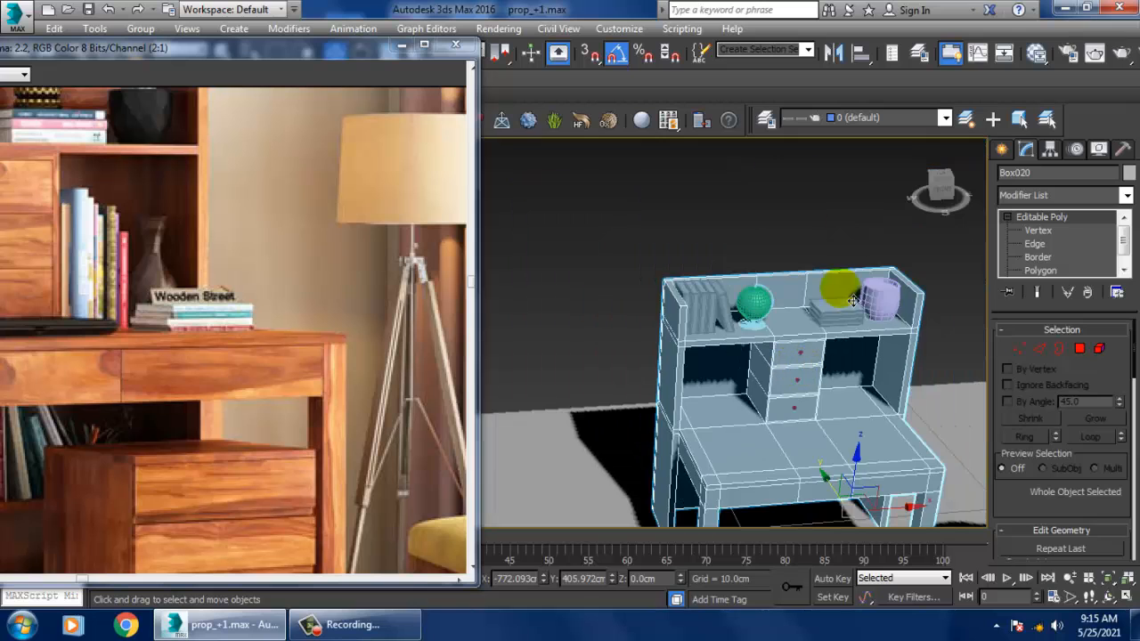
left_click(840, 198)
left_click(594, 335)
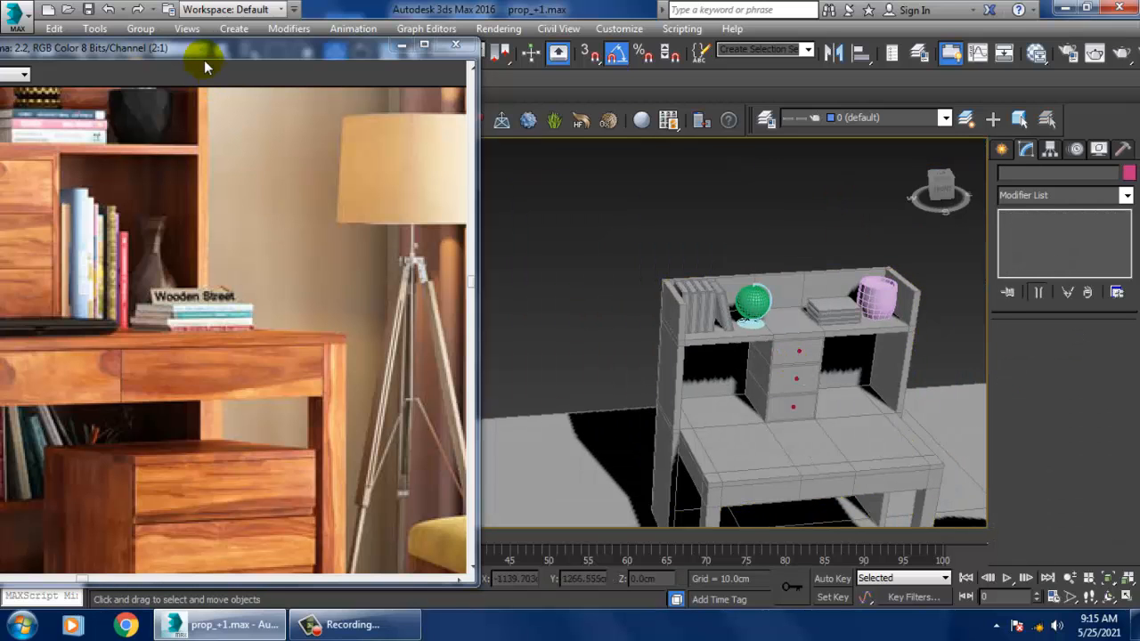
Draw a narrow U-shaped line for a file binder in the Top view, with the closed end facing the desk's front.
left_click_drag(199, 50, 433, 145)
middle_click_drag(813, 370, 894, 358)
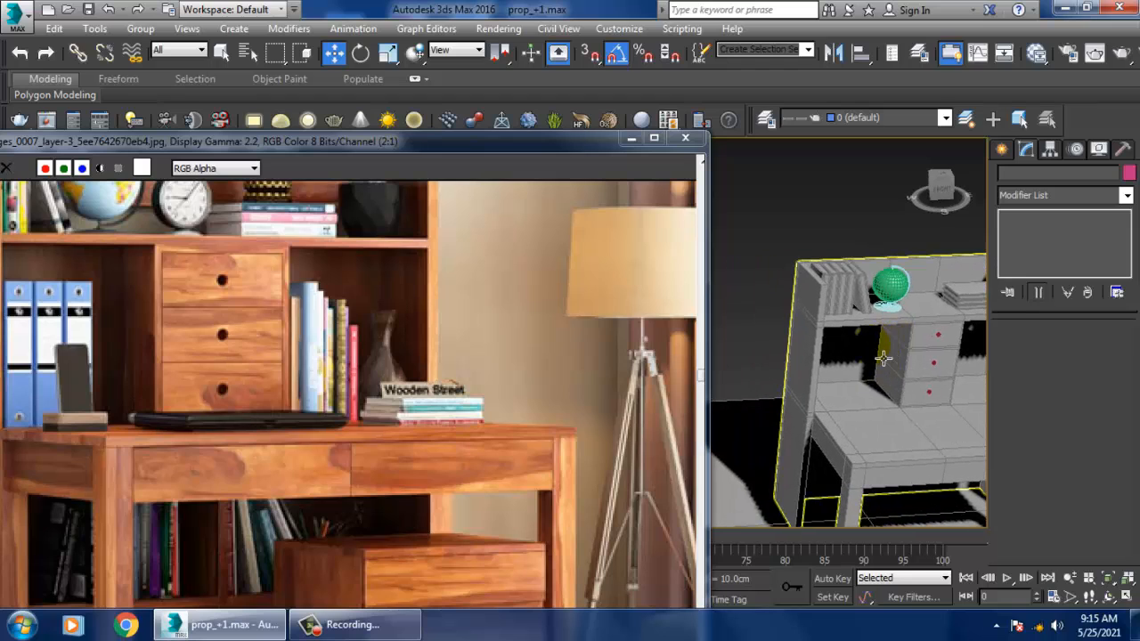
left_click(1001, 149)
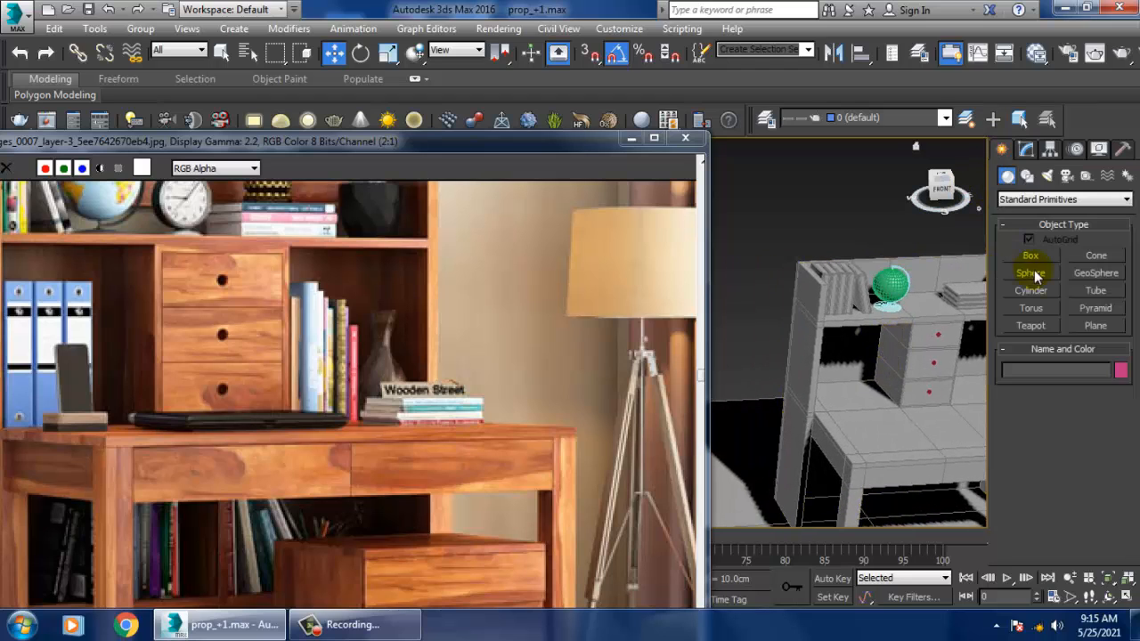
left_click(1026, 175)
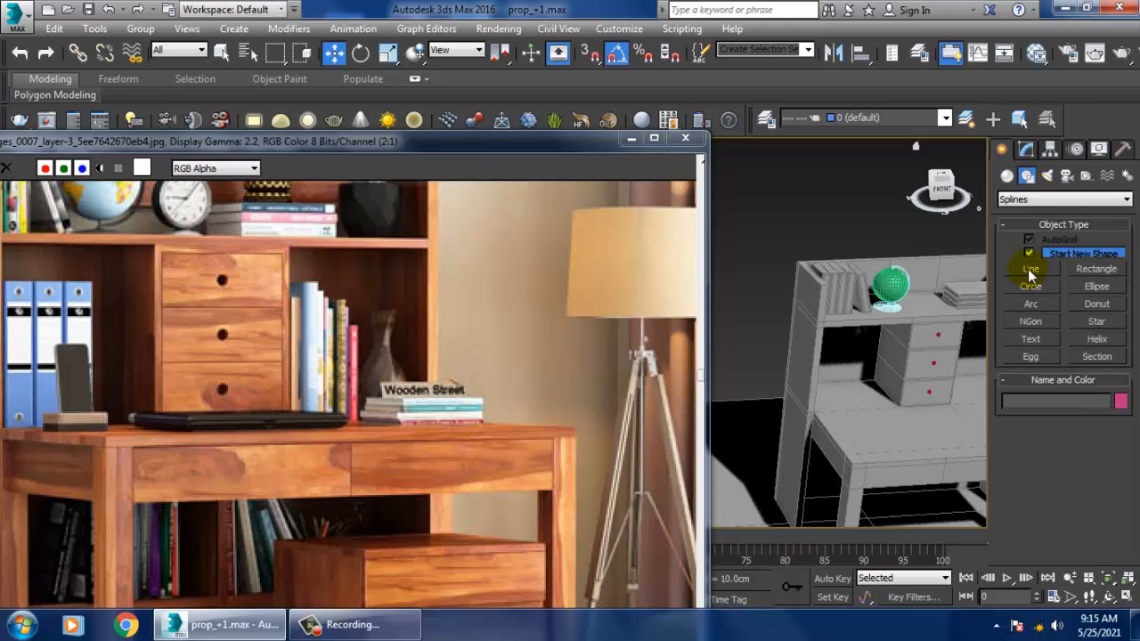
left_click(1030, 272)
left_click_drag(481, 146, 399, 166)
key("alt+w")
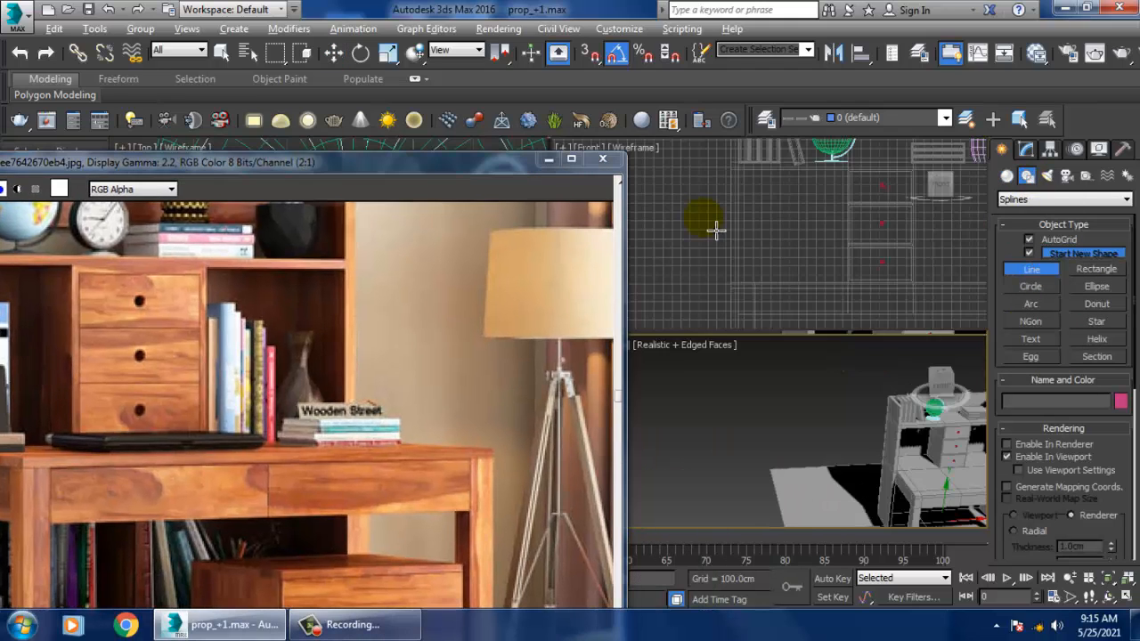
left_click_drag(495, 175, 397, 175)
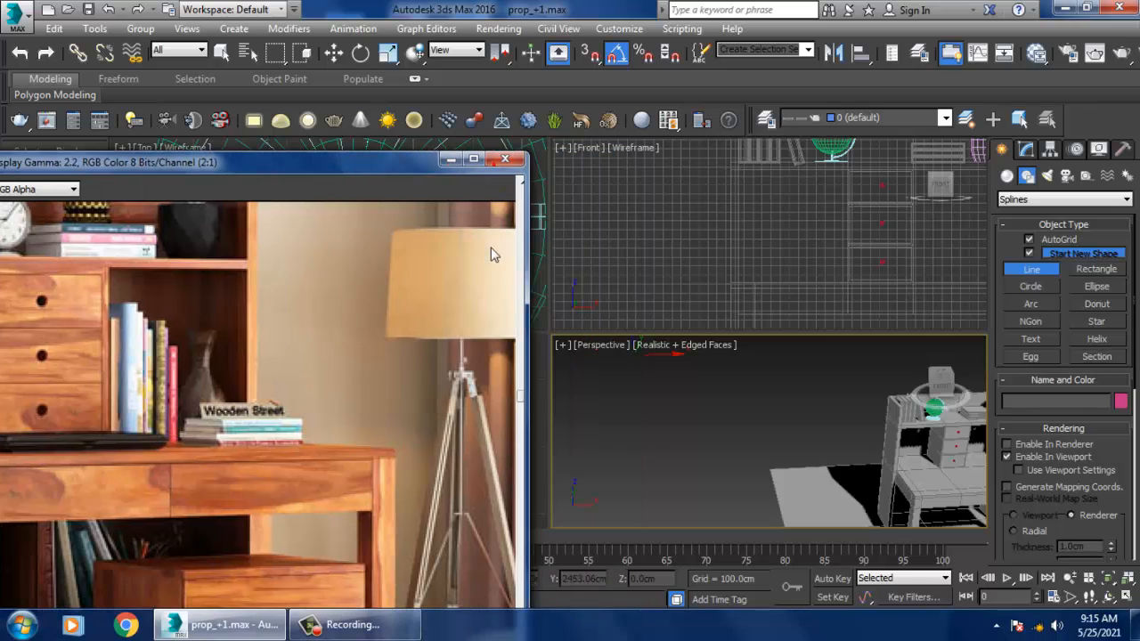
key("alt+w")
middle_click_drag(545, 288, 787, 329)
scroll(719, 313, "up", 4)
middle_click_drag(720, 313, 832, 391)
scroll(793, 329, "up", 2)
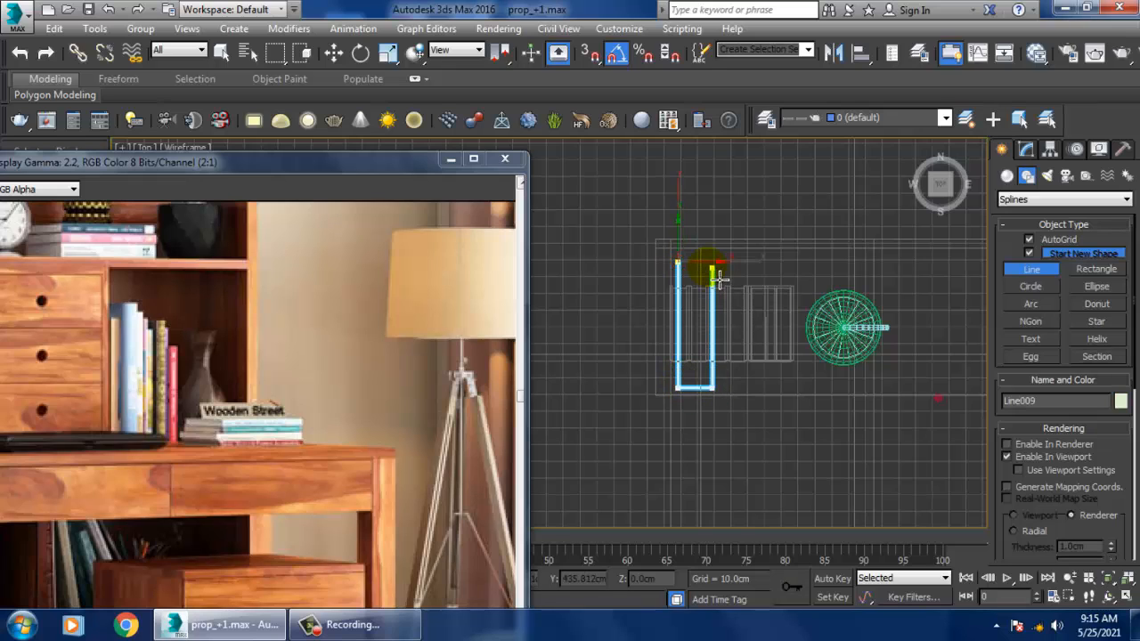
right_click(705, 259, "shift")
right_click(784, 472)
key("w")
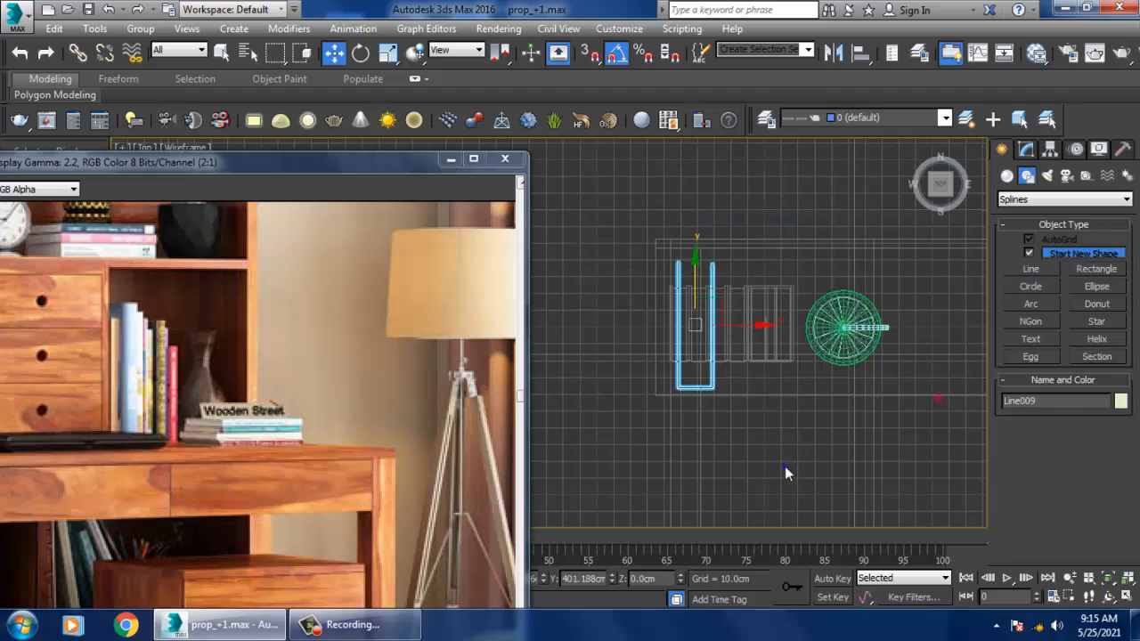
Raise the U-shaped line off the floor to just above the desktop in the left compartment, at Z about 195.3 cm.
key("alt+w")
right_click(837, 476)
key("alt+w")
key("z")
scroll(829, 469, "down", 4)
middle_click_drag(829, 468, 805, 409, "alt")
scroll(806, 409, "down", 6)
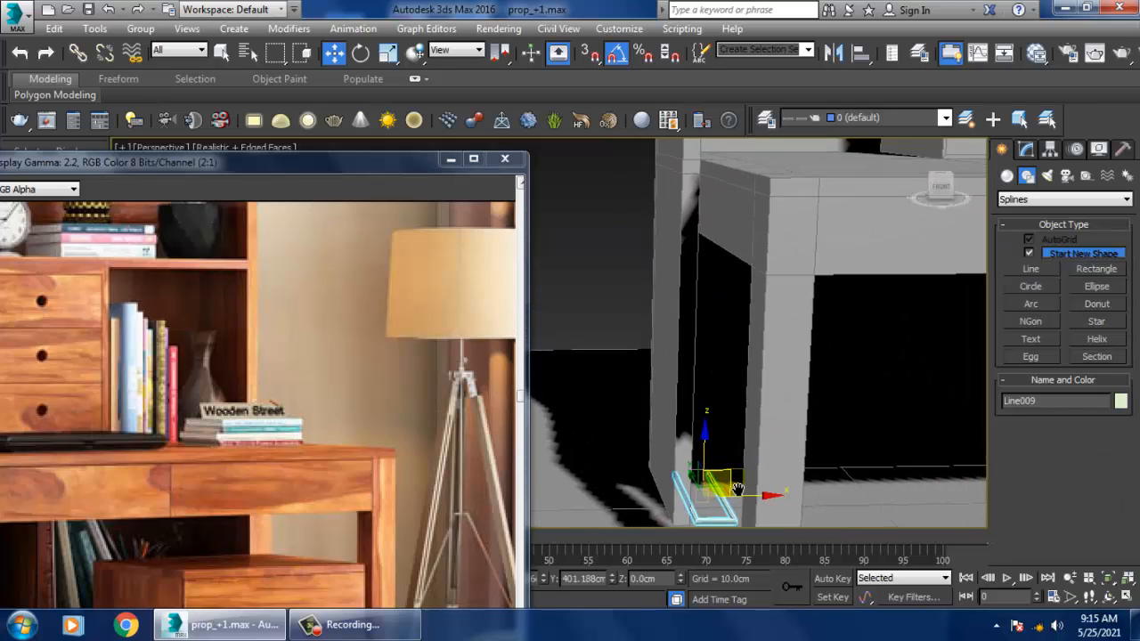
left_click_drag(742, 385, 762, 285)
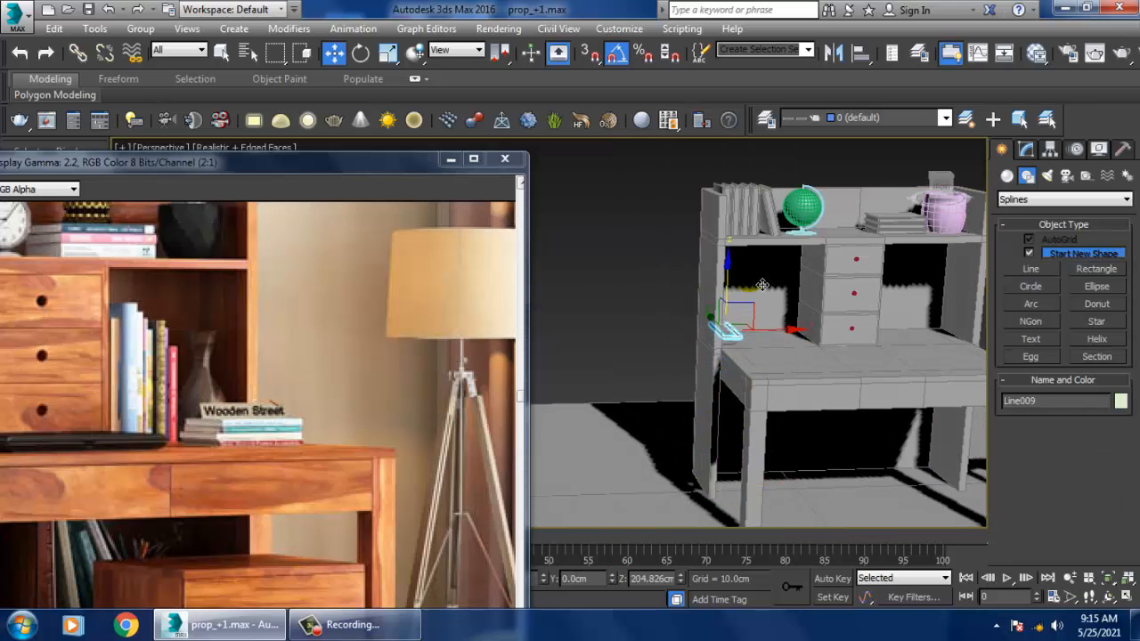
key("z")
scroll(753, 289, "down", 5)
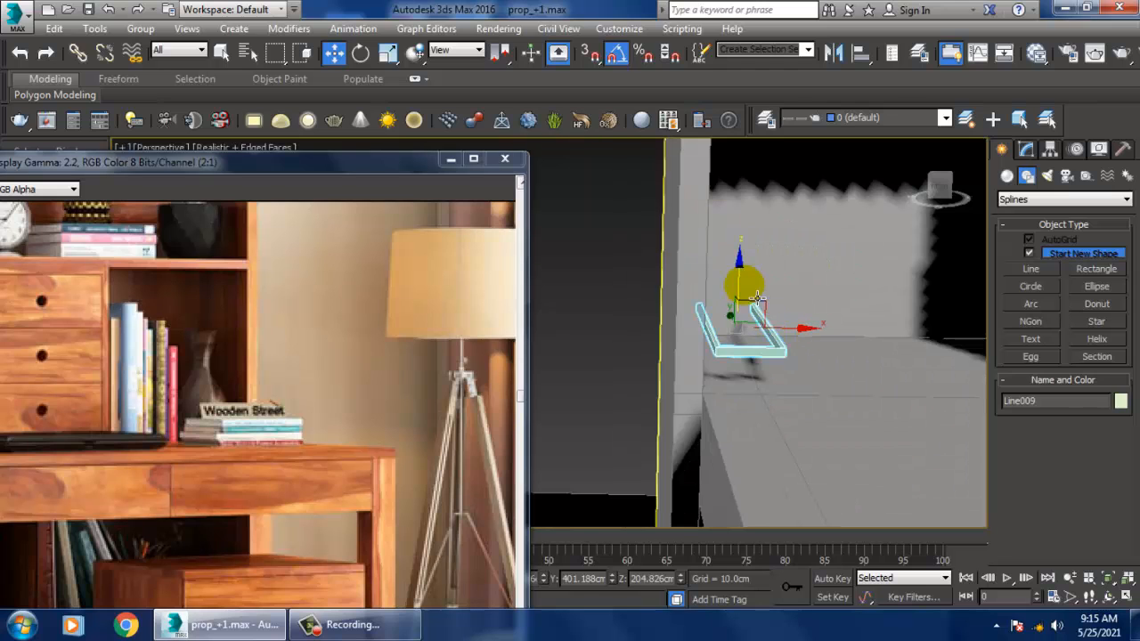
left_click_drag(750, 293, 750, 321)
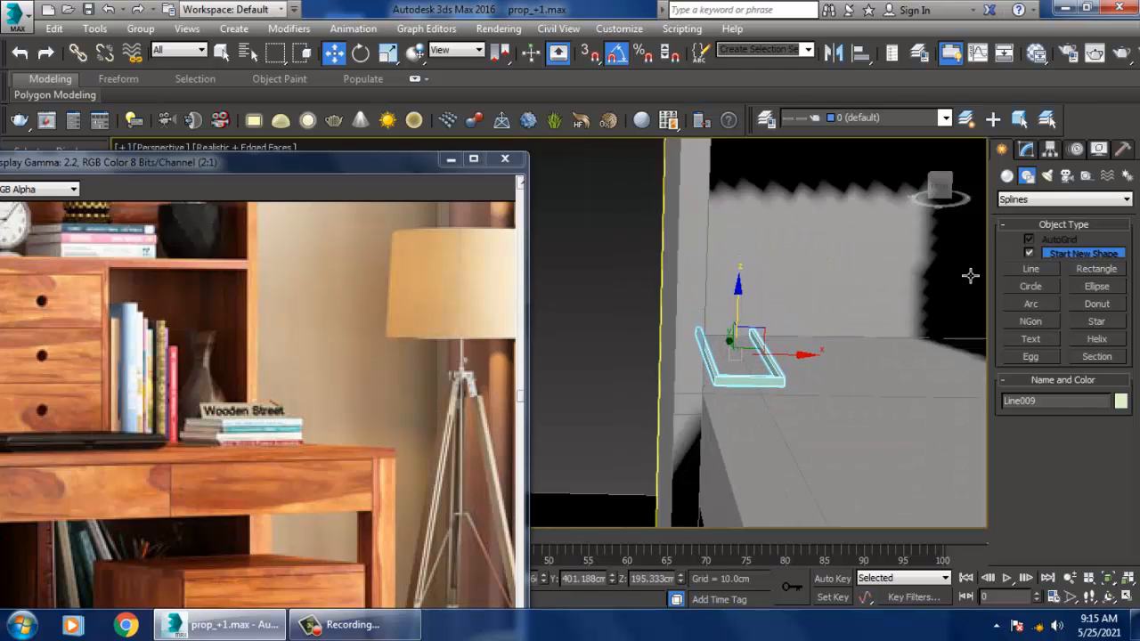
Increase the line's rectangular rendering length to about 96.8 cm to form the binder's height.
left_click(1027, 150)
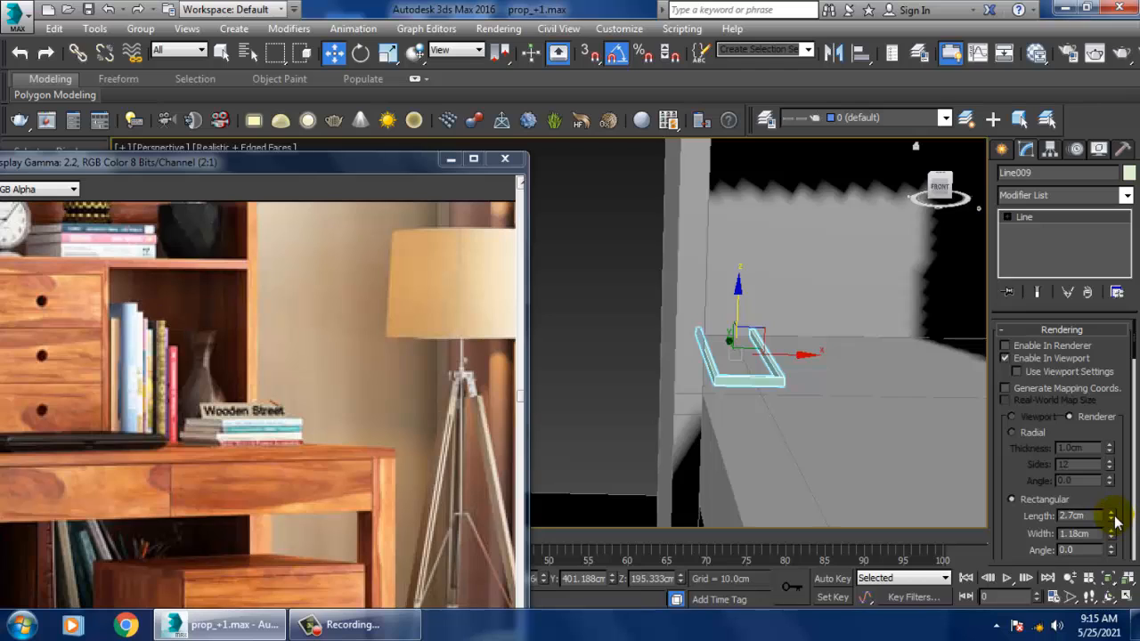
left_click_drag(1111, 516, 894, 374)
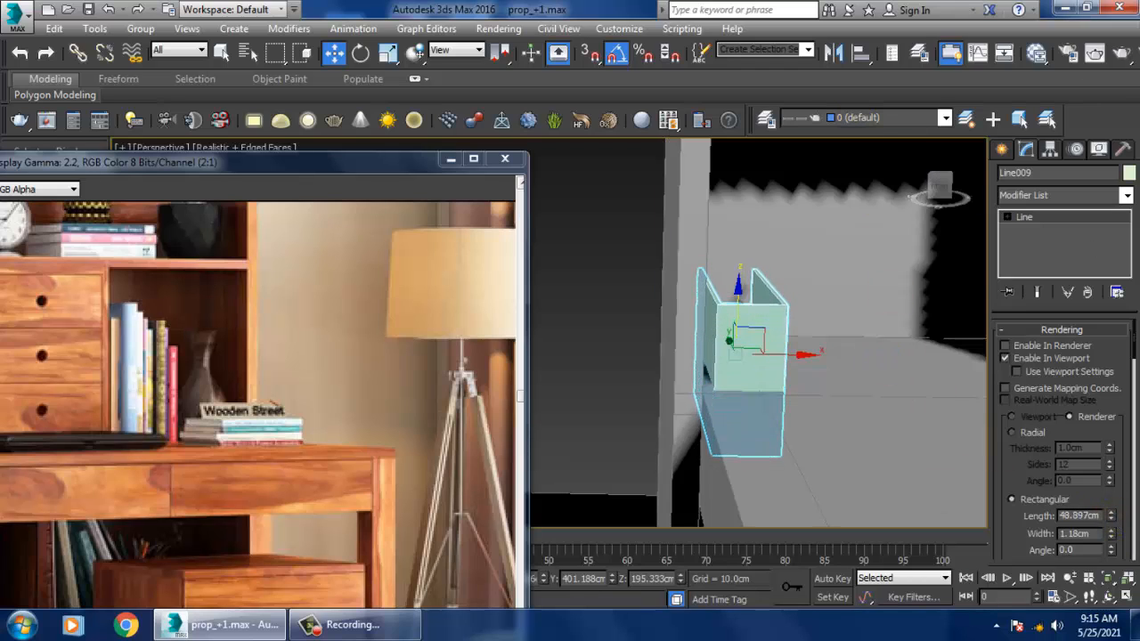
left_click_drag(1125, 508, 512, 198)
Move the binder upward to Z about 241.2 cm so its base rests on the desktop.
left_click_drag(329, 159, 416, 104)
scroll(862, 348, "down", 5)
scroll(851, 374, "up", 5)
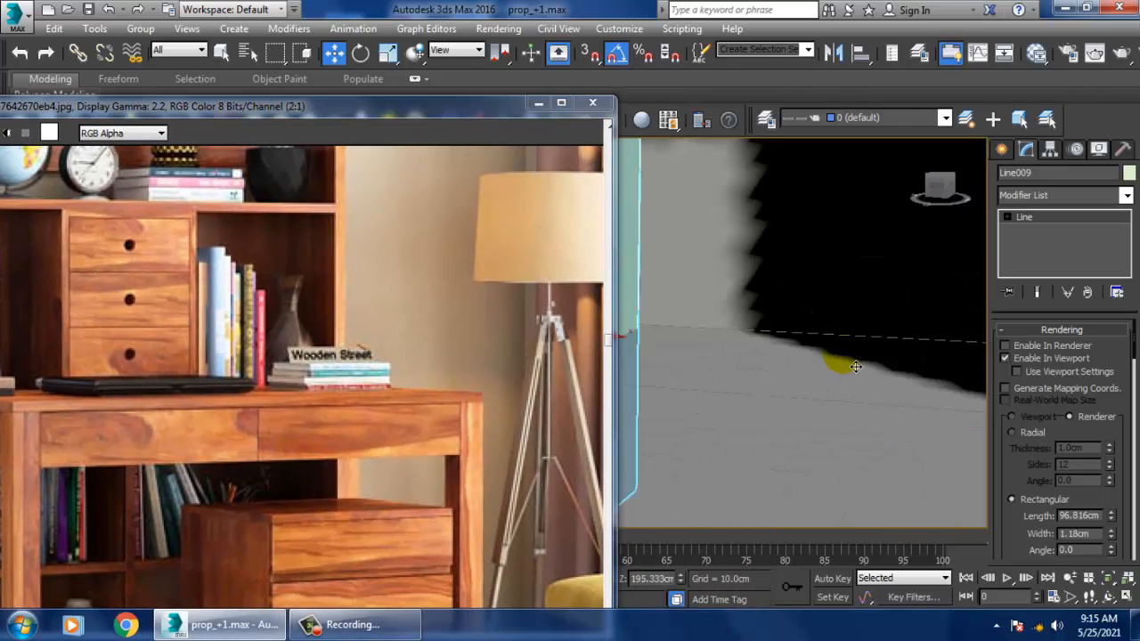
scroll(838, 366, "down", 2)
middle_click_drag(839, 367, 868, 397)
left_click_drag(788, 360, 803, 247)
middle_click_drag(802, 248, 806, 274, "alt")
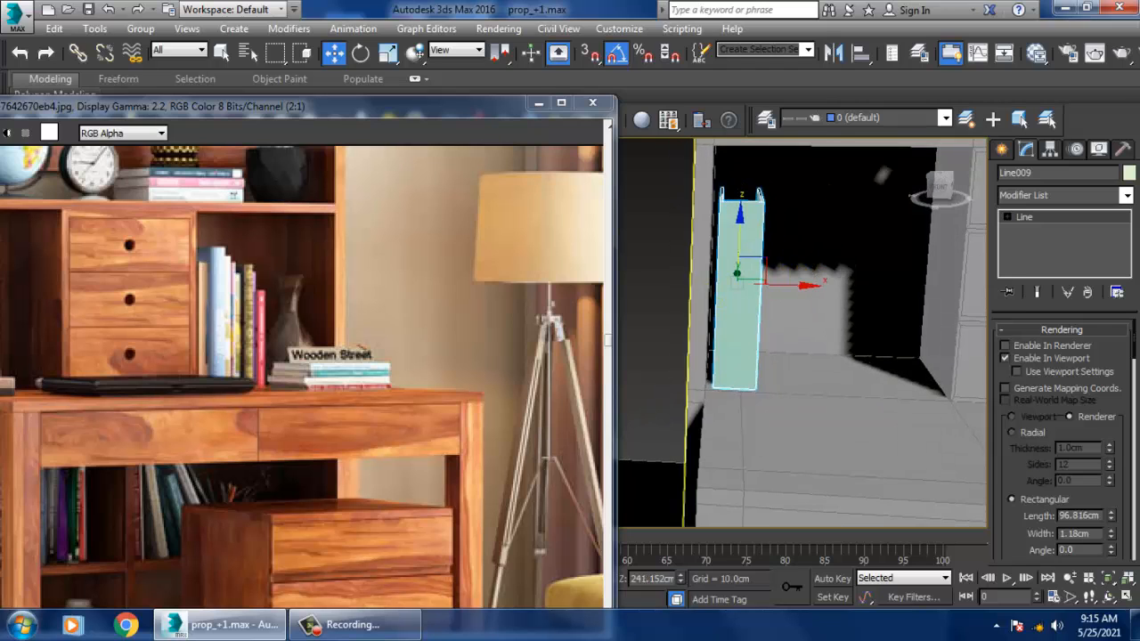
middle_click_drag(856, 378, 771, 359, "alt")
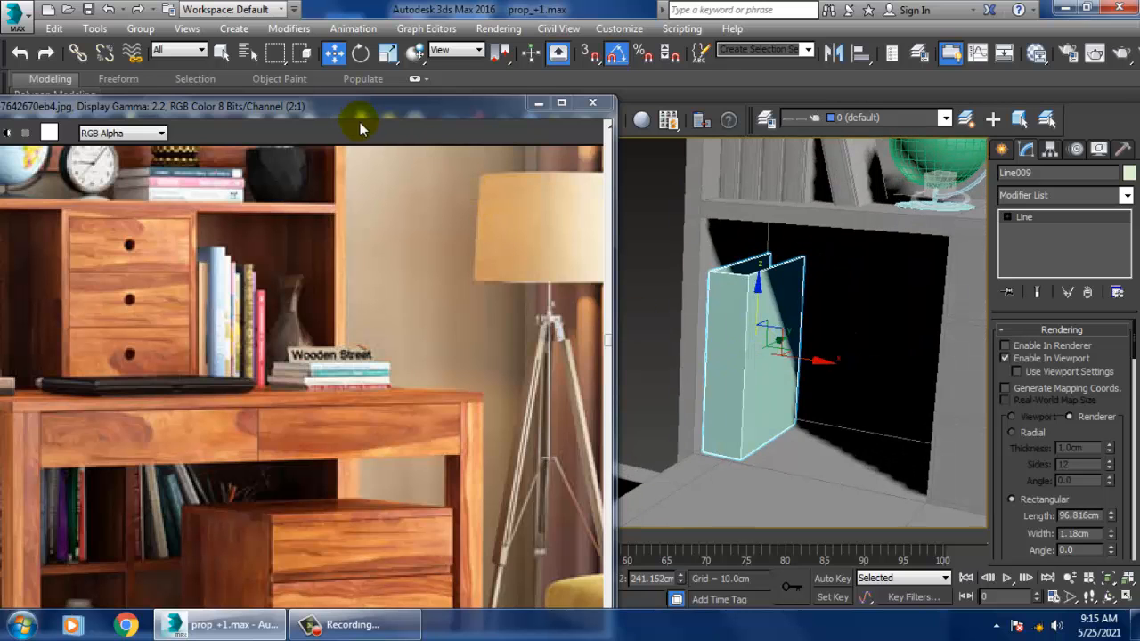
Convert the binder line to an Editable Poly.
left_click_drag(360, 122, 313, 84)
scroll(804, 328, "up", 3)
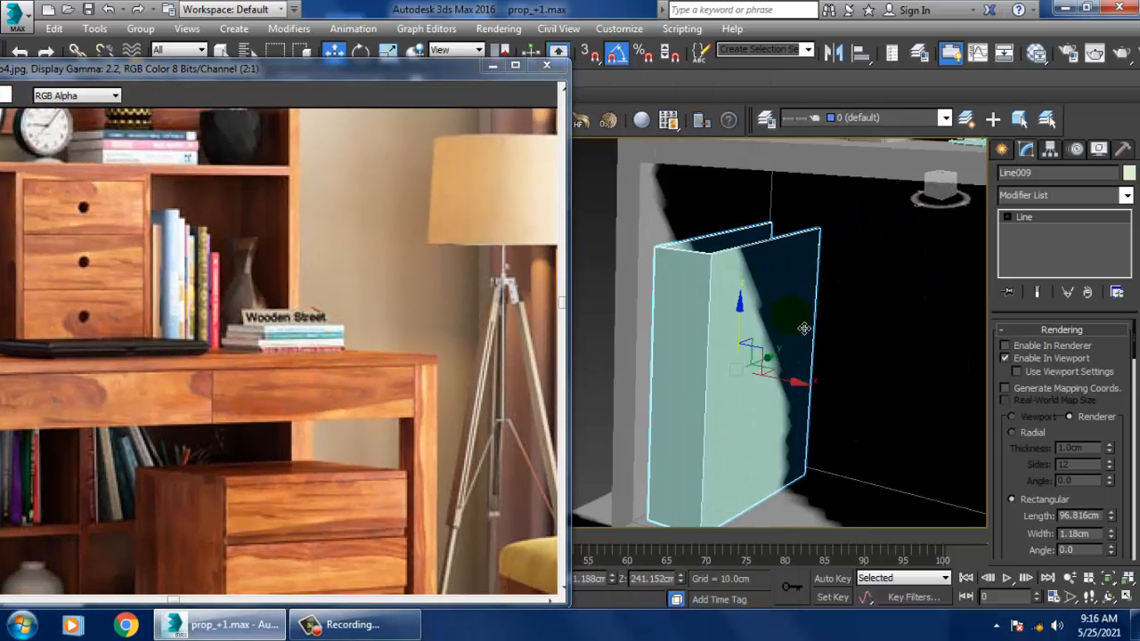
middle_click_drag(804, 329, 712, 315, "alt")
right_click(714, 257)
mouse_move(746, 423)
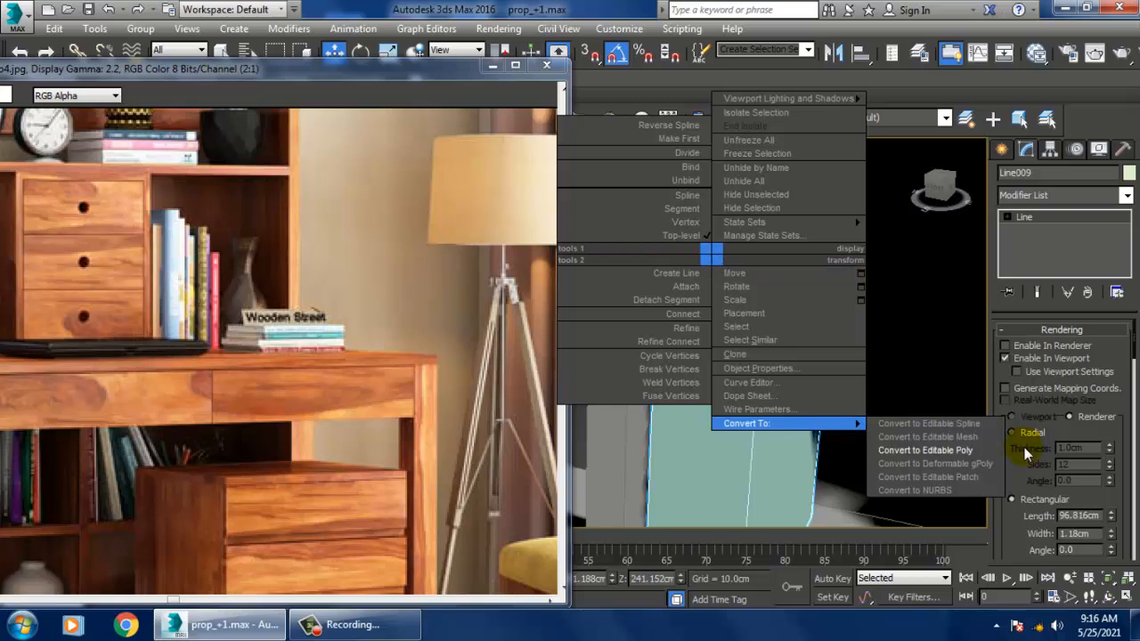
left_click(977, 450)
Chamfer the two vertical edges of the binder's spine by about 2.11 cm with 3 segments, then leave edge editing.
key("2")
left_click(783, 402)
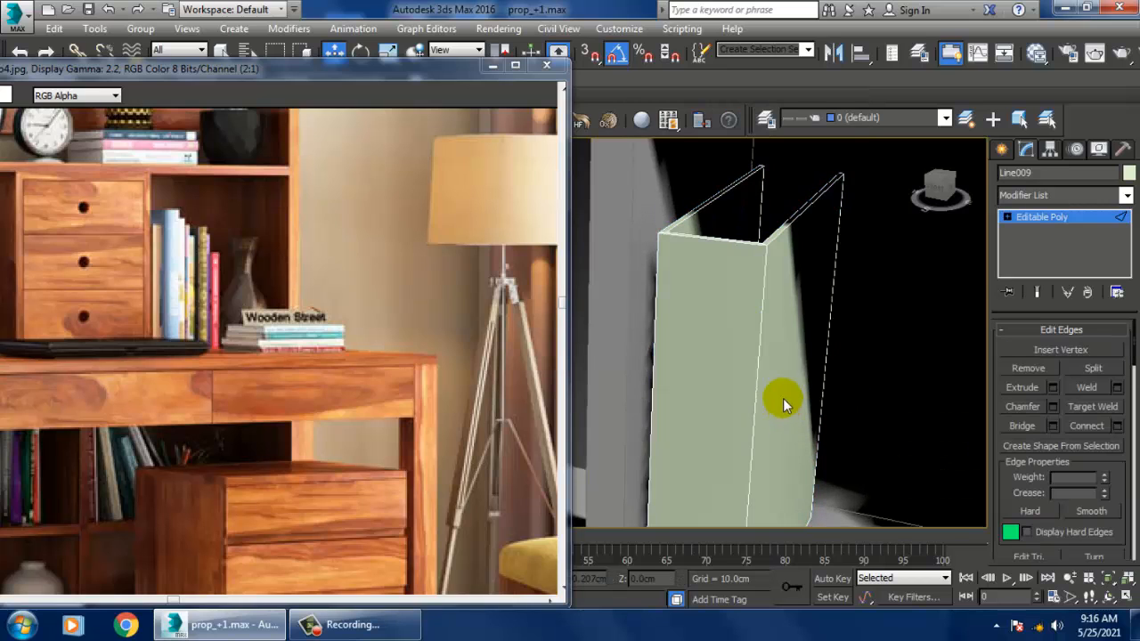
left_click(654, 385, "ctrl")
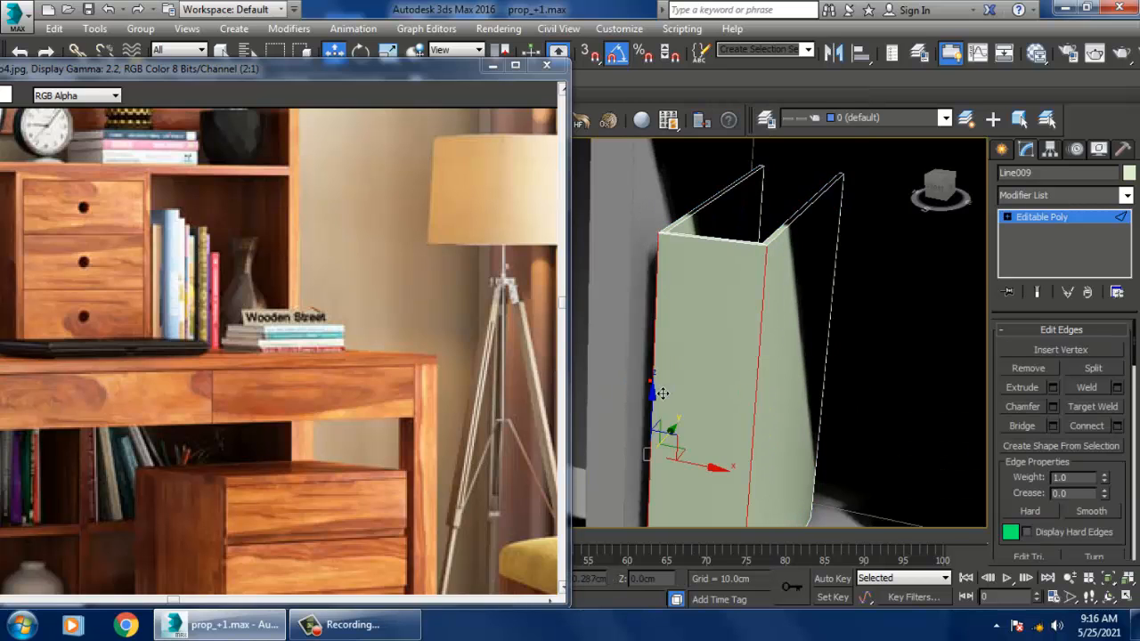
left_click(1052, 407)
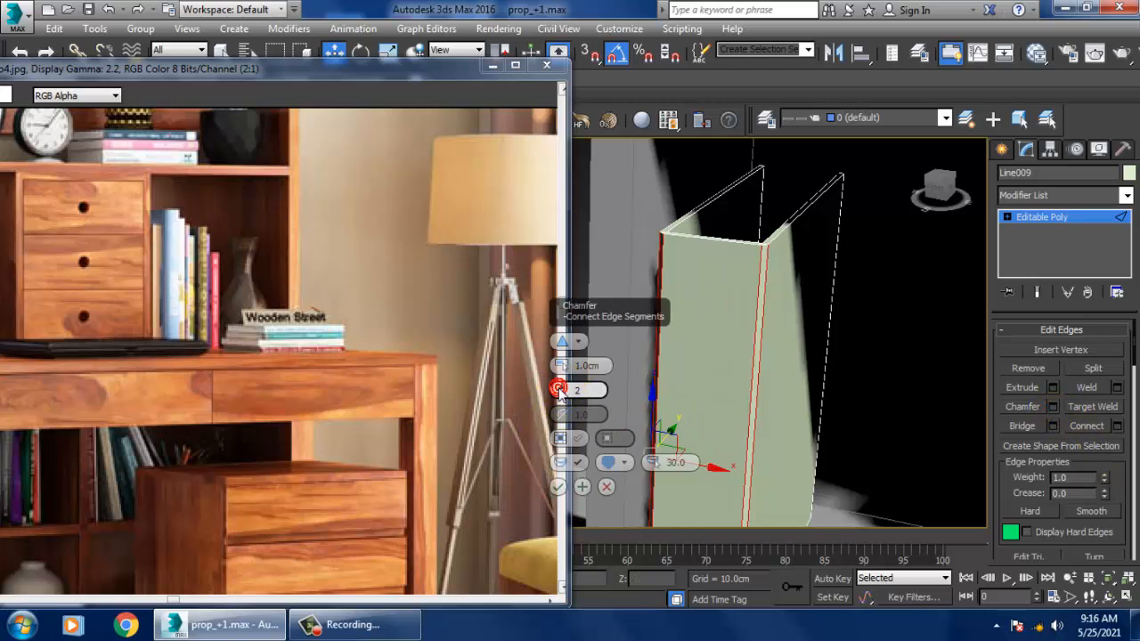
left_click_drag(558, 390, 558, 384)
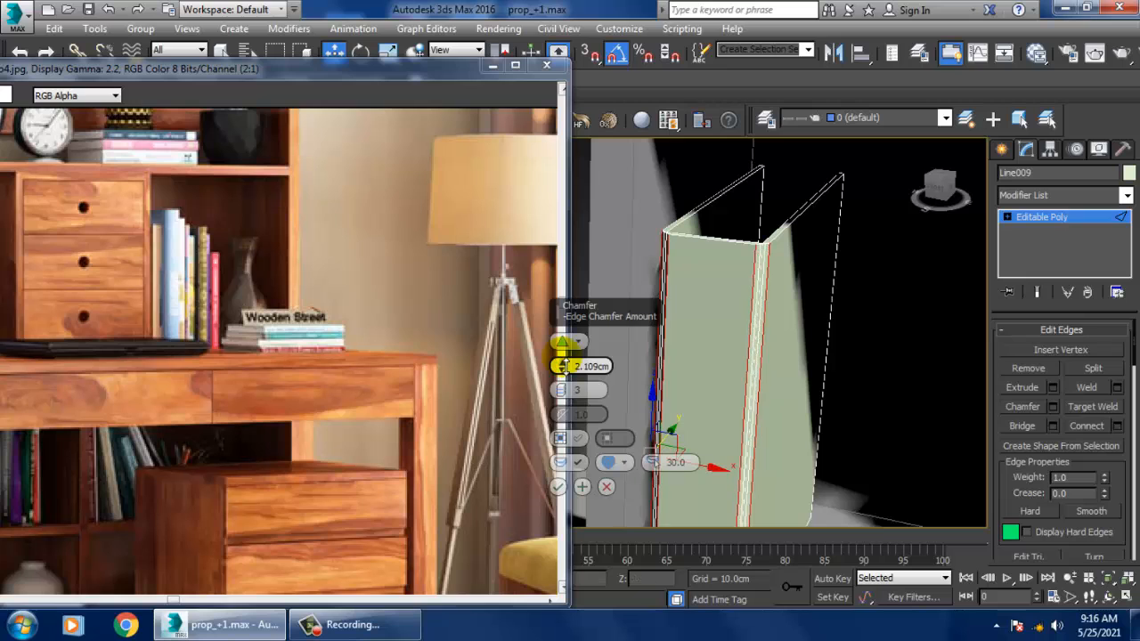
left_click(558, 486)
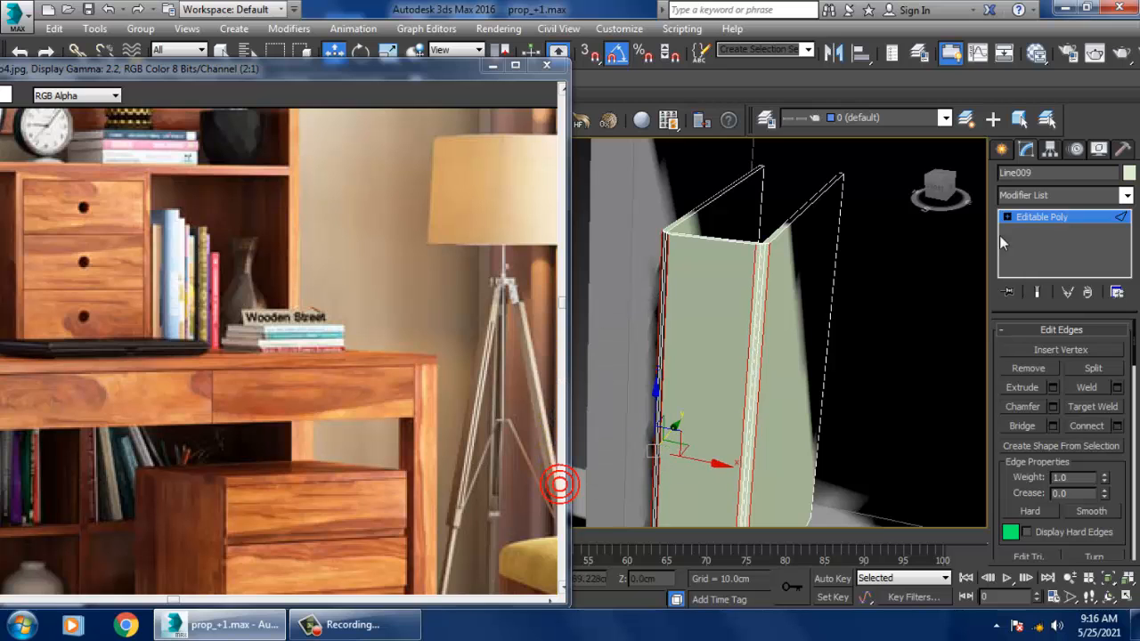
left_click(1048, 221)
Create a thin cylinder with a radius of about 3.19 cm on the upper part of the binder's spine.
middle_click_drag(881, 294, 928, 279, "alt")
left_click(1002, 150)
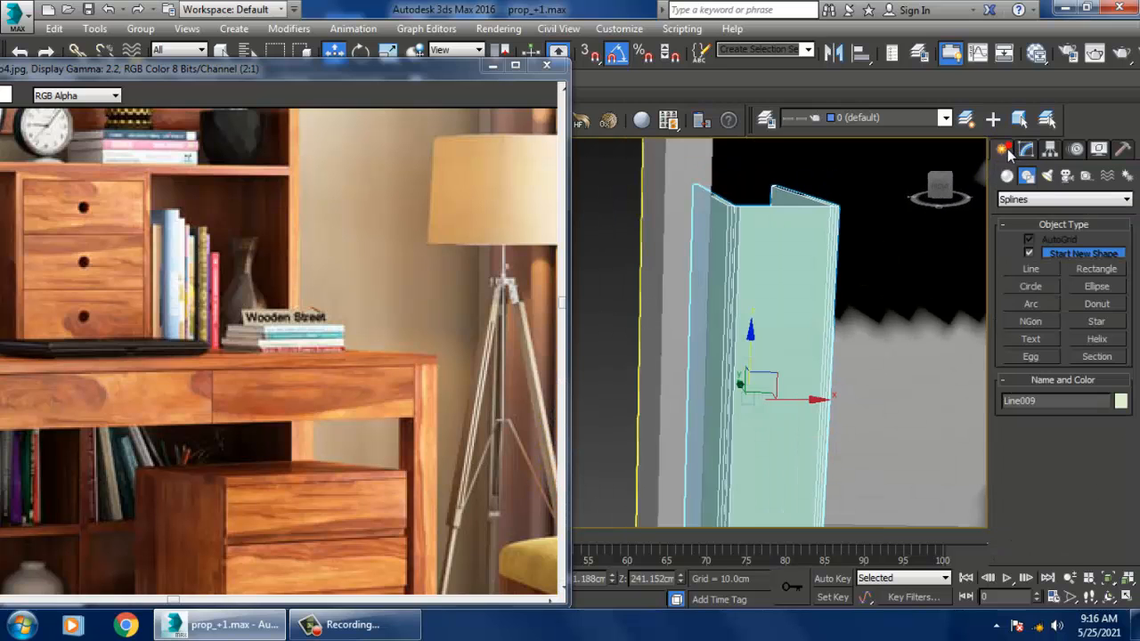
middle_click_drag(941, 247, 886, 268, "alt")
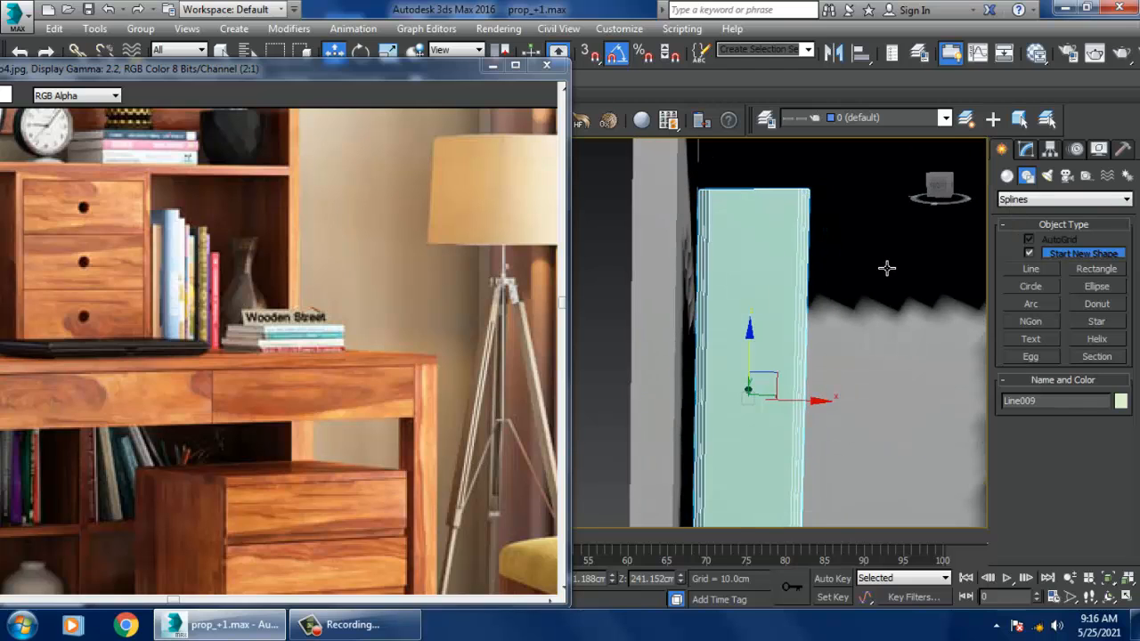
left_click(1007, 175)
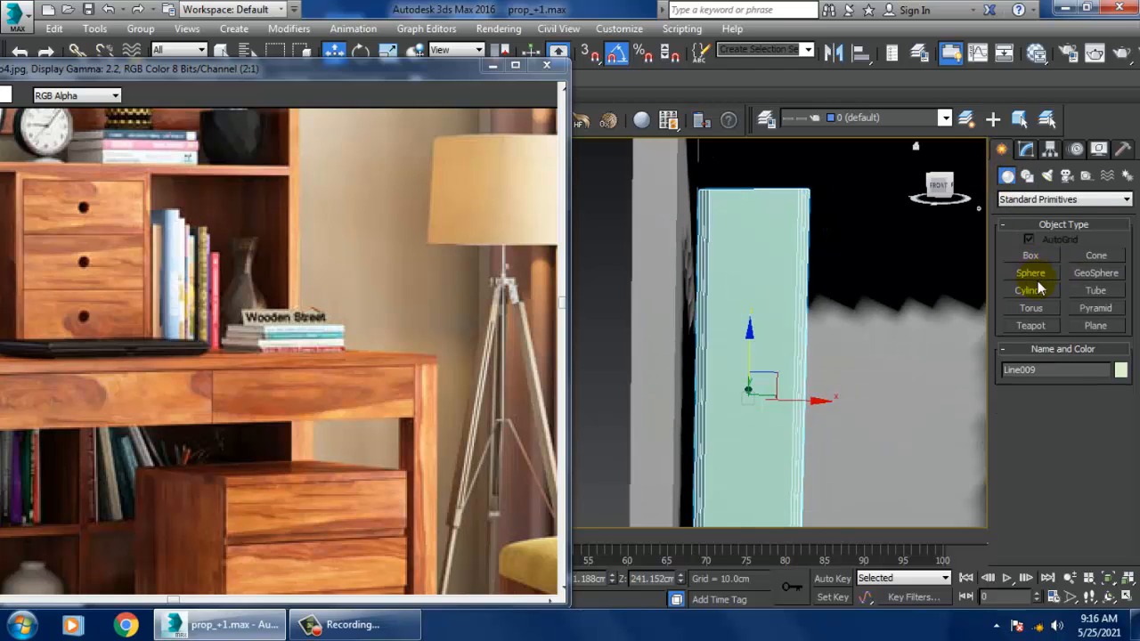
left_click(1033, 290)
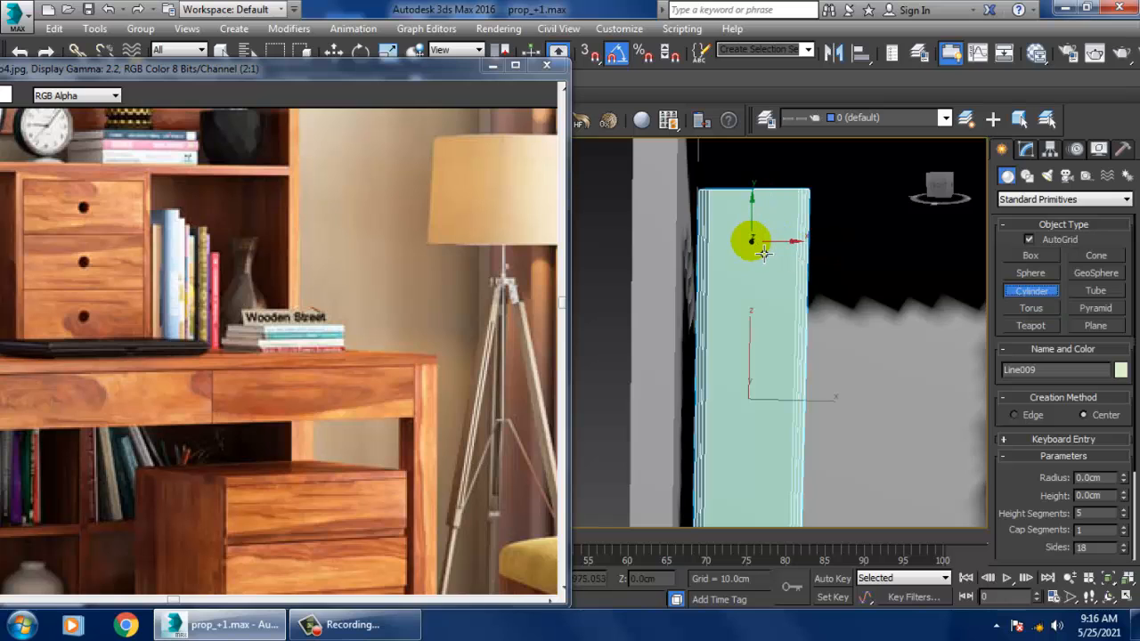
left_click_drag(760, 255, 780, 260)
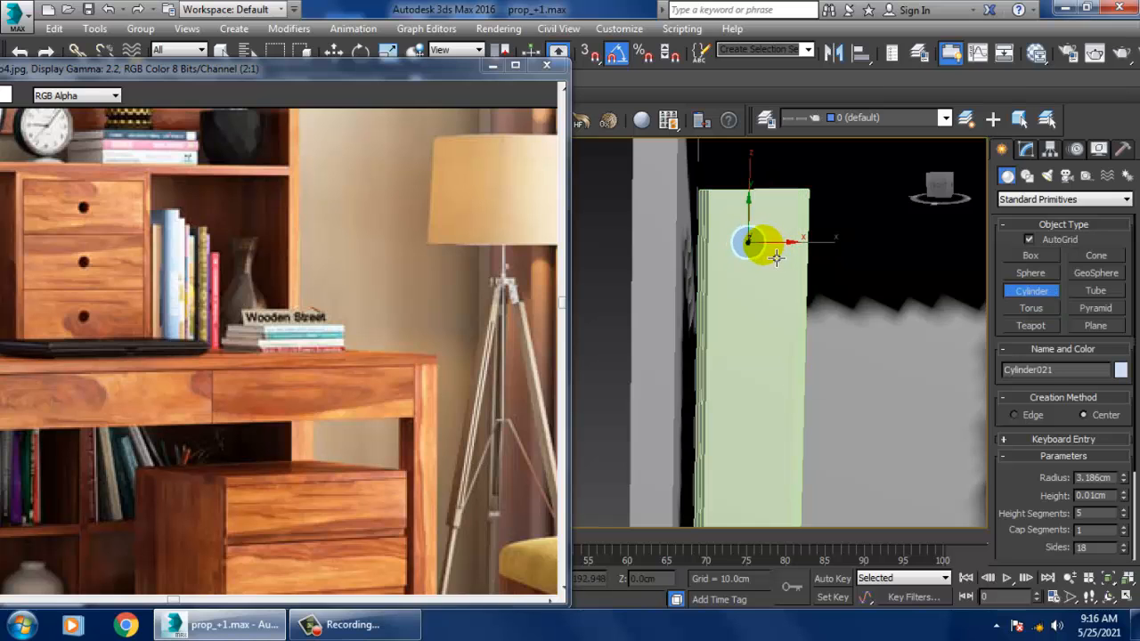
key("w")
Push the cylinder along Y into the binder's spine.
scroll(766, 274, "up", 5)
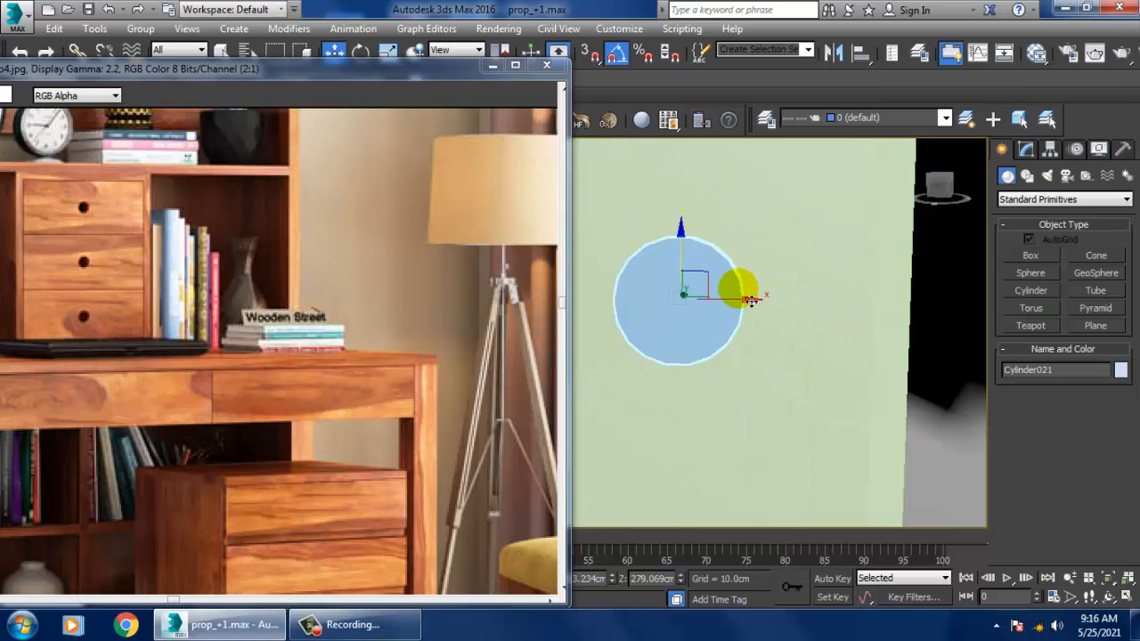
middle_click_drag(751, 300, 690, 326, "alt")
scroll(669, 348, "down", 3)
left_click_drag(721, 316, 750, 309)
key("alt+w")
right_click(860, 239)
key("alt+w")
key("z")
middle_click_drag(695, 248, 846, 269)
scroll(853, 267, "down", 8)
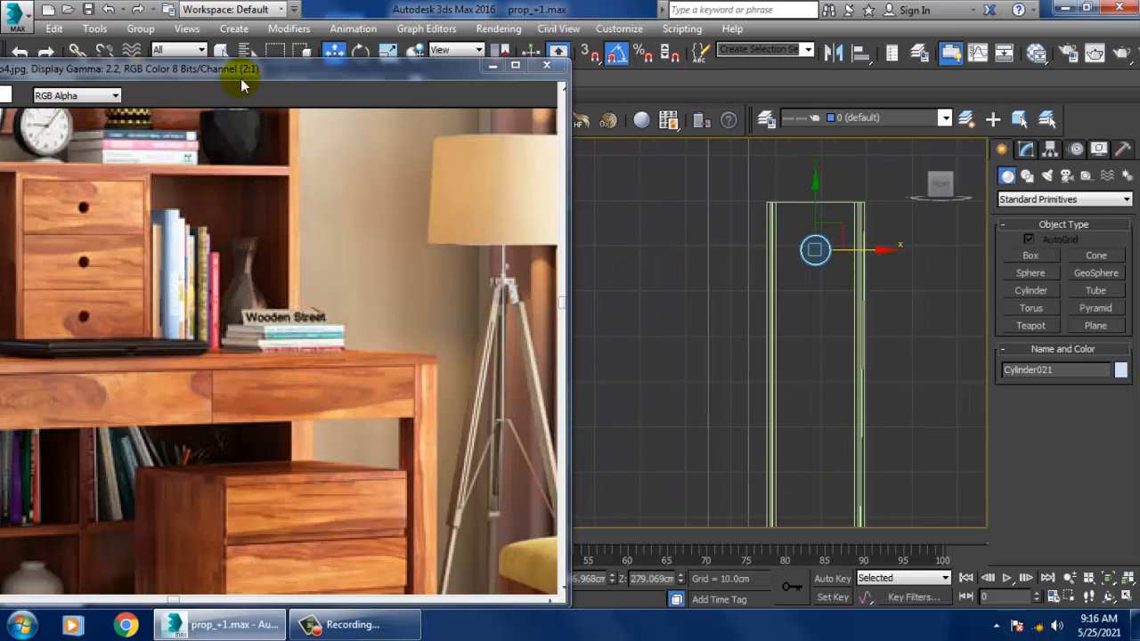
Make one copy of the small cylinder straight down, near the lower end of the binder's spine.
left_click_drag(240, 79, 290, 63)
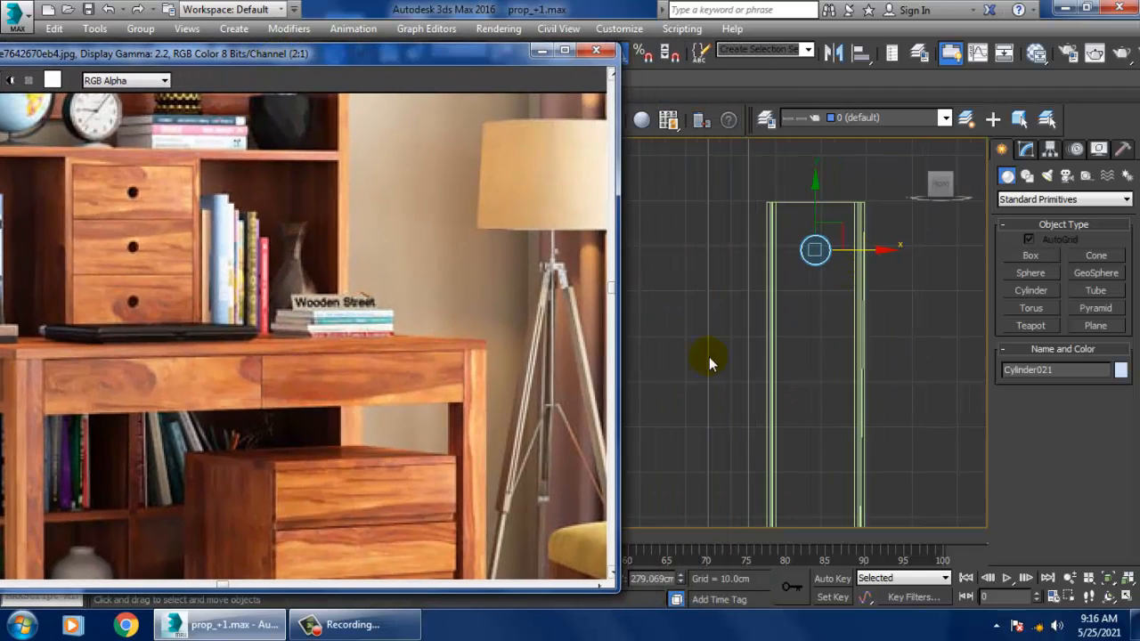
scroll(709, 362, "down", 4)
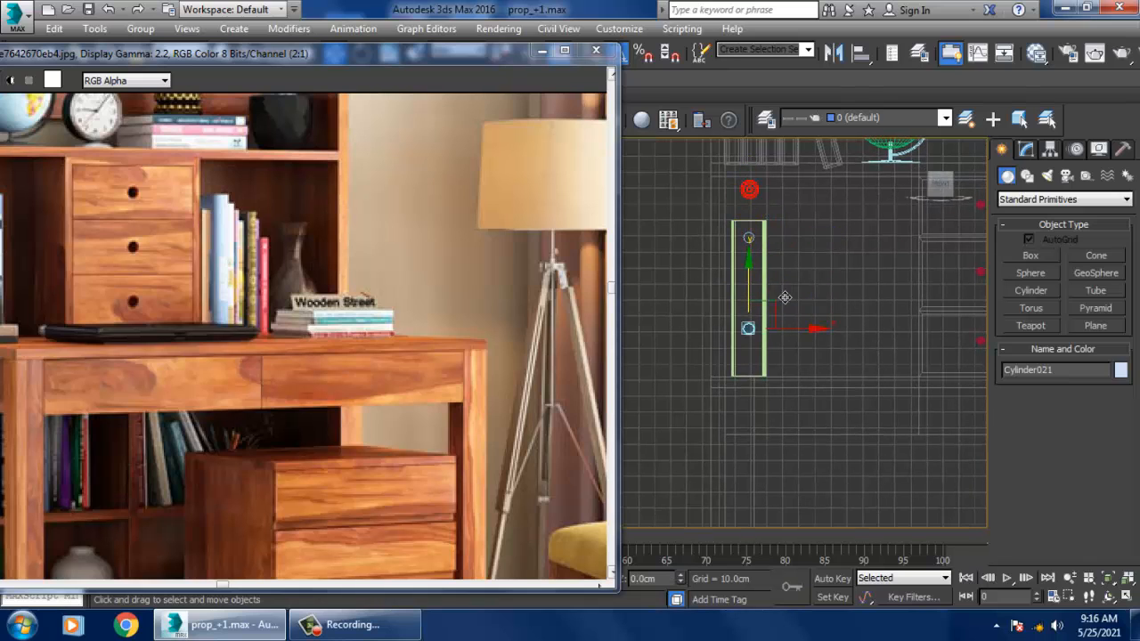
key("ctrl+v")
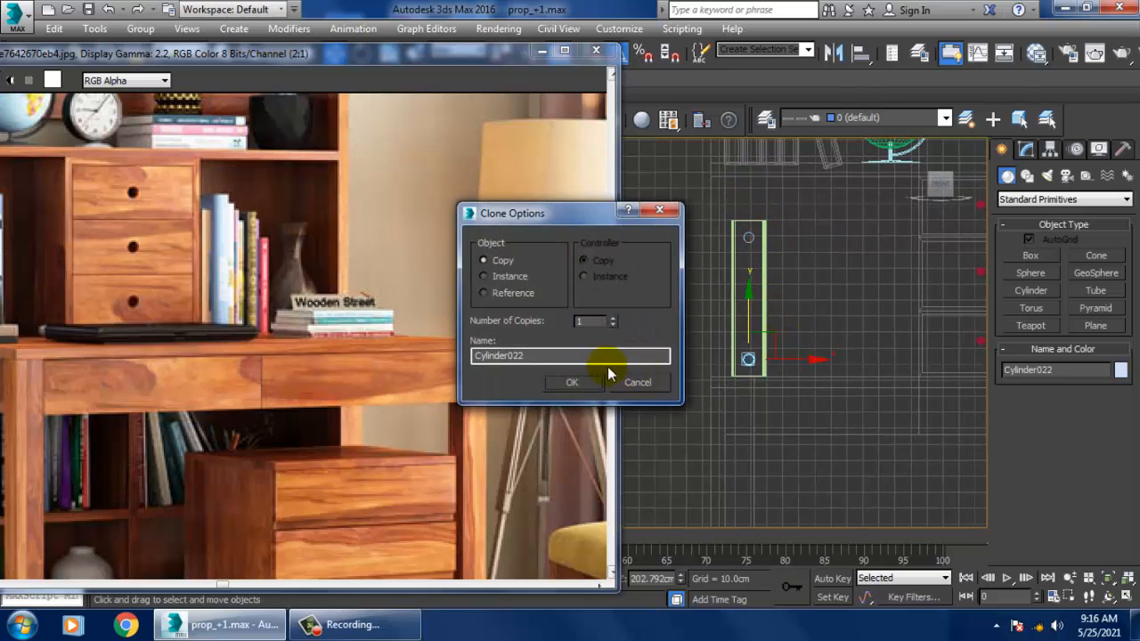
left_click(572, 383)
Subtract the upper and lower cylinders from the binder body using ProBoolean with the Subtraction operation to cut the spine holes.
key("alt+w")
middle_click(867, 415)
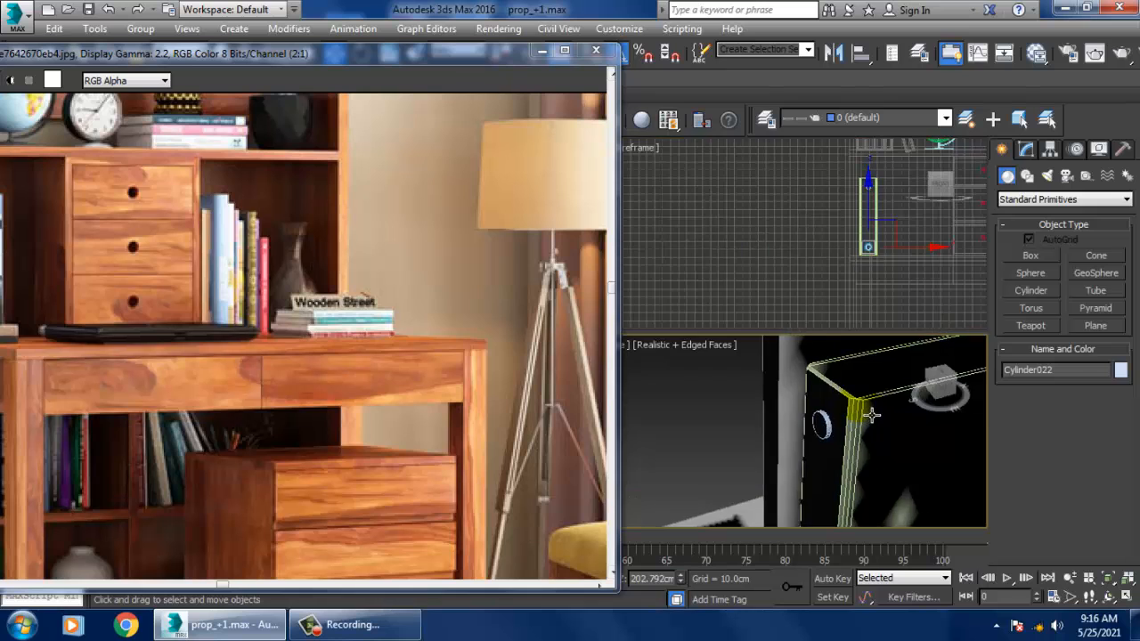
key("alt+w")
scroll(864, 415, "down", 3)
left_click(838, 399)
key("alt+w")
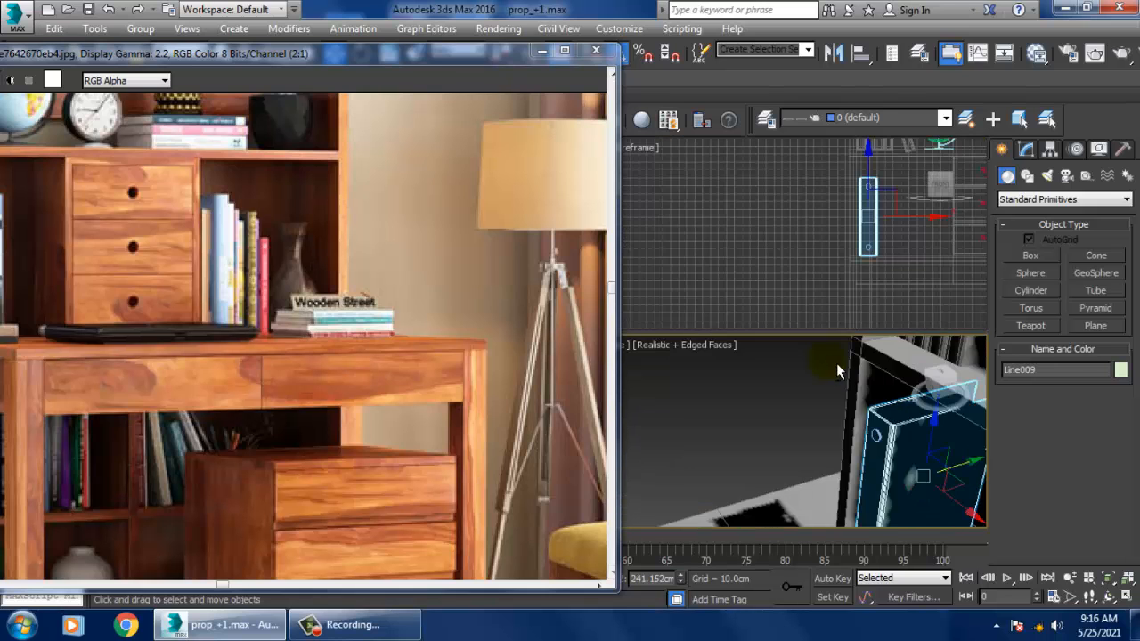
scroll(846, 376, "down", 3)
key("alt+w")
middle_click_drag(856, 392, 846, 316, "alt")
scroll(954, 369, "down", 3)
left_click(1019, 201)
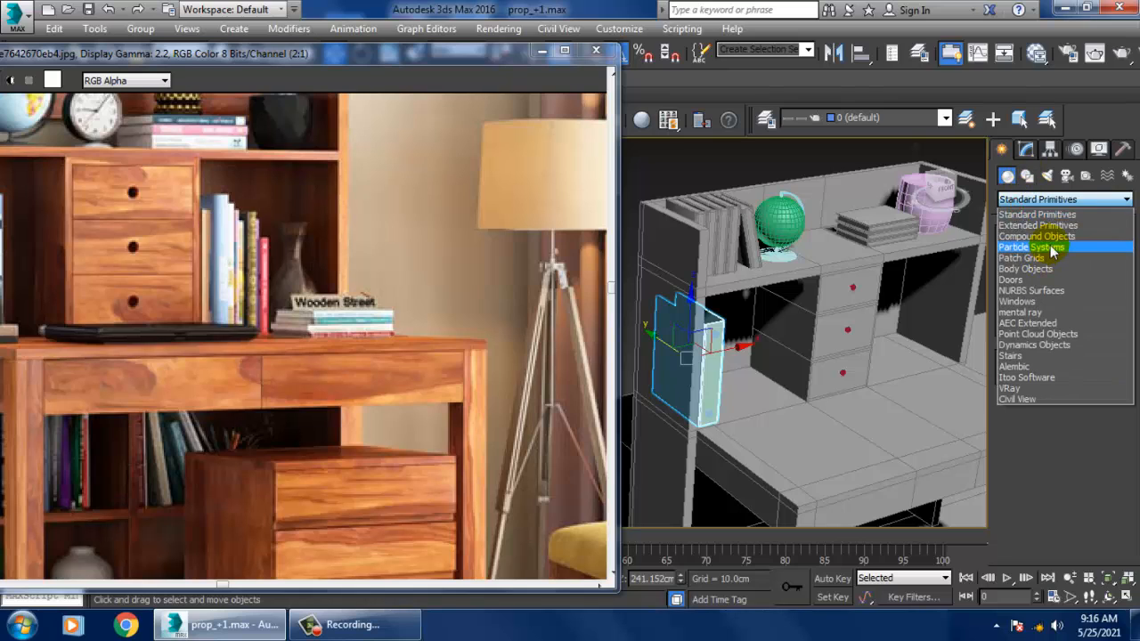
left_click(1050, 240)
left_click(1031, 343)
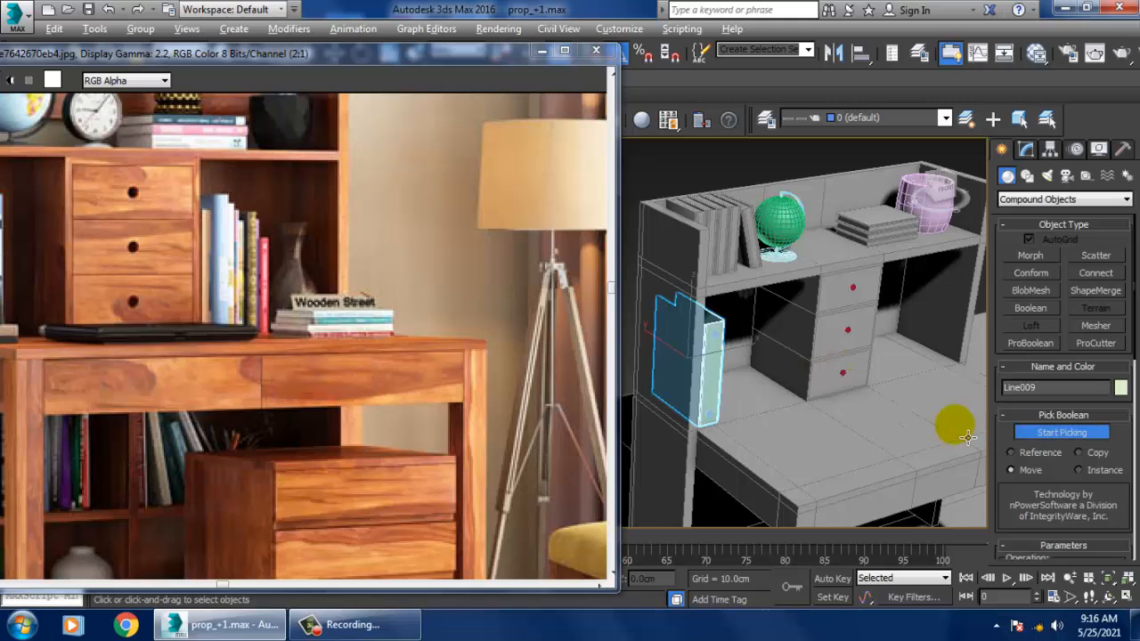
left_click_drag(1074, 494, 1106, 319)
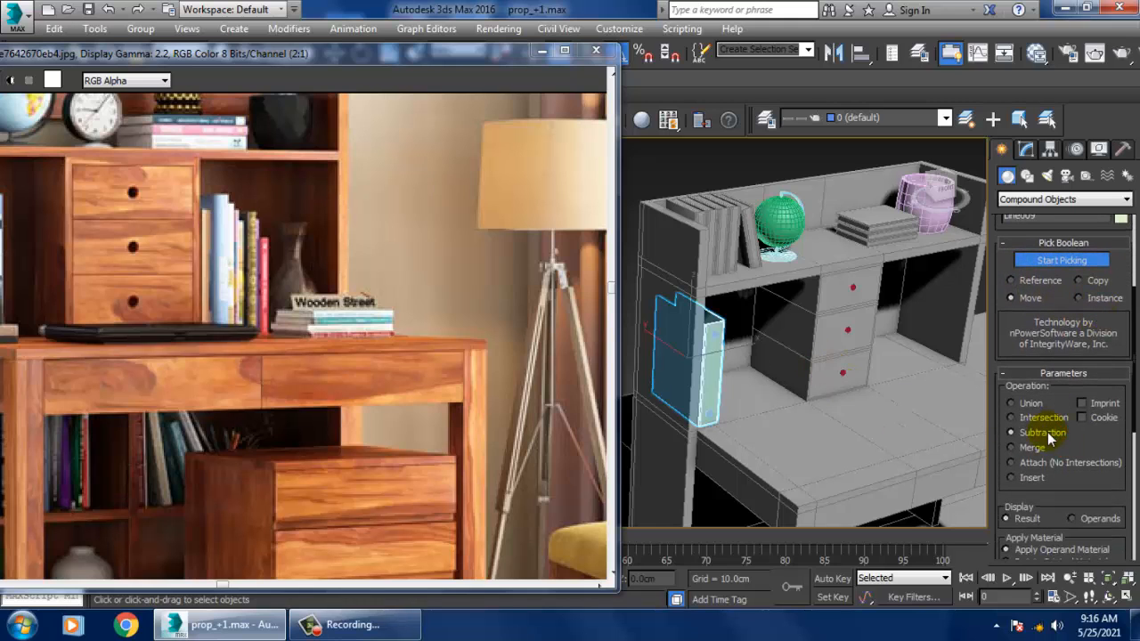
scroll(819, 380, "up", 10)
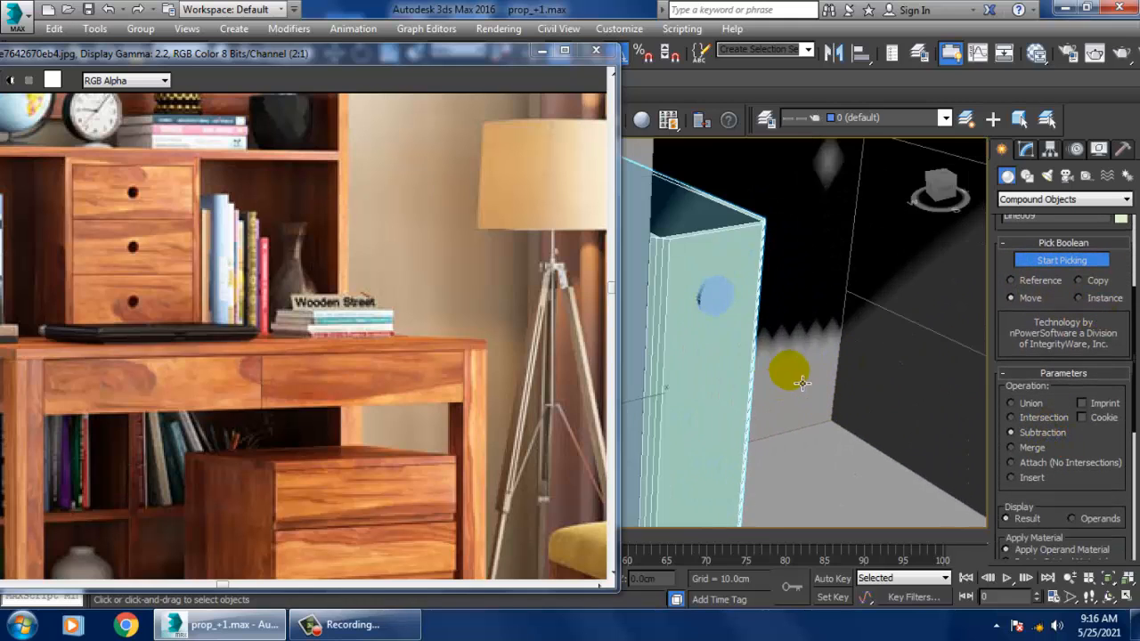
middle_click_drag(729, 313, 755, 428, "alt")
left_click(747, 418)
Copy the holed binder sideways along the compartment, making 2 copies set side by side.
key("w")
scroll(820, 396, "down", 4)
mouse_move(809, 384)
middle_mouse_down("alt")
mouse_move(804, 339)
mouse_move(801, 362)
middle_mouse_up("alt")
left_click_drag(782, 333, 858, 348)
left_click(592, 382)
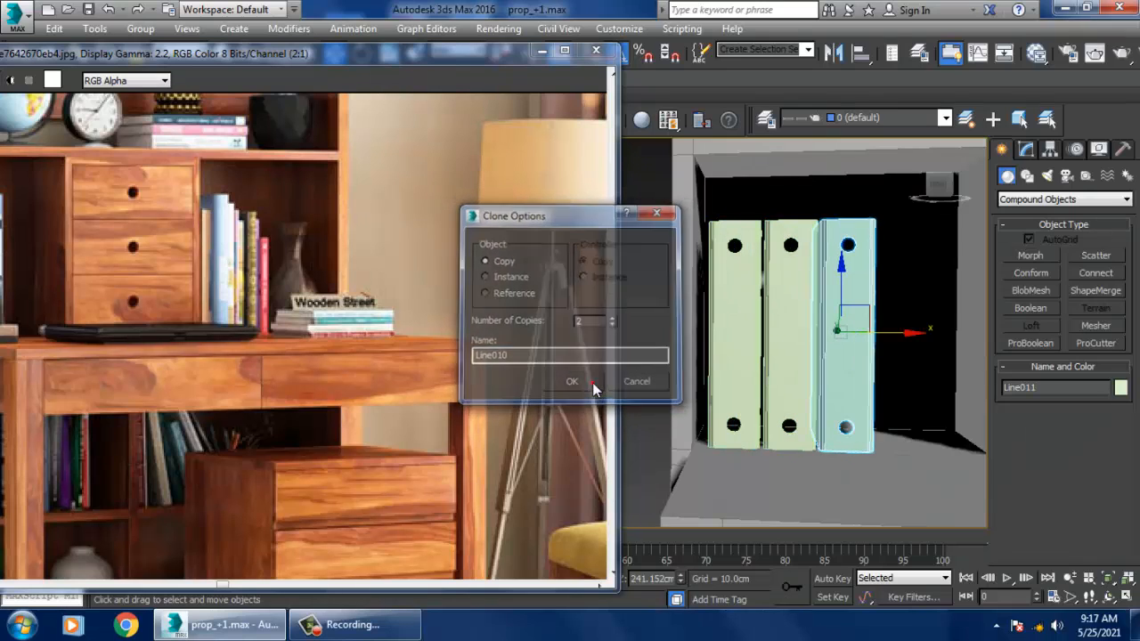
Copy the first upright book on the top shelf into the open compartment on the far side of the drawers.
scroll(214, 285, "down", 1)
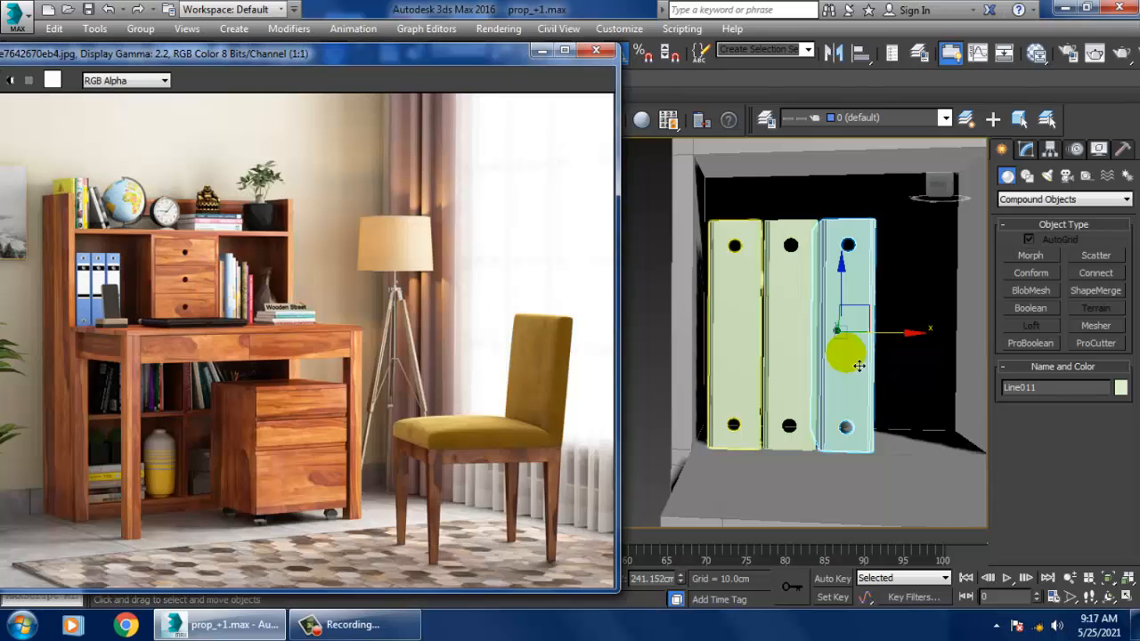
middle_click_drag(830, 347, 865, 360, "alt")
scroll(870, 342, "down", 5)
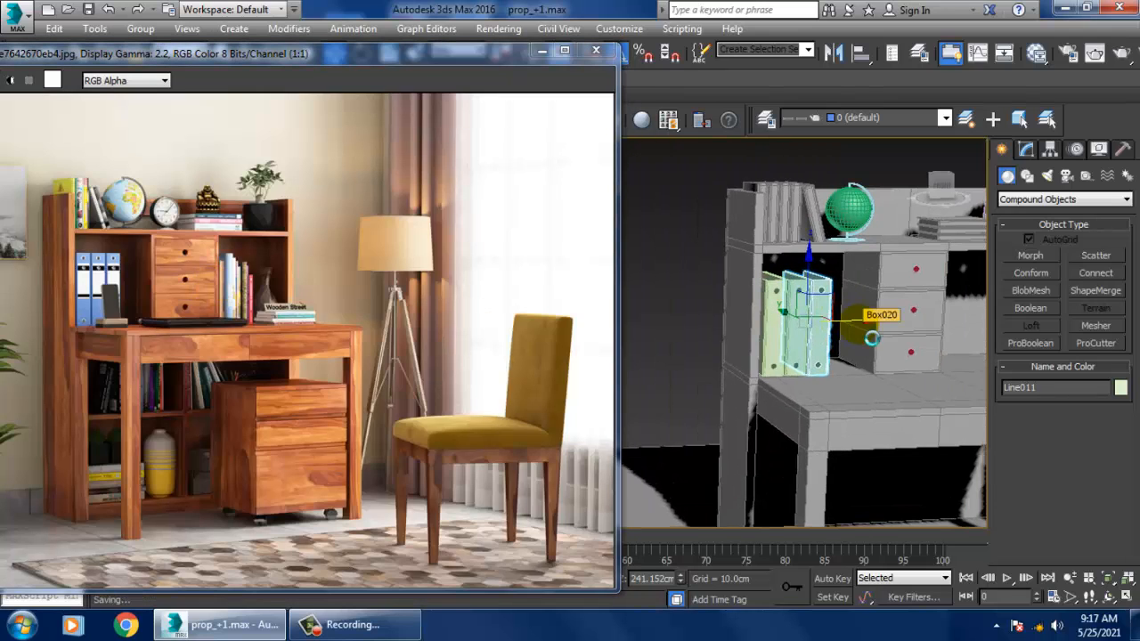
left_click(654, 245)
scroll(655, 245, "down", 4)
middle_click_drag(812, 299, 780, 295, "alt")
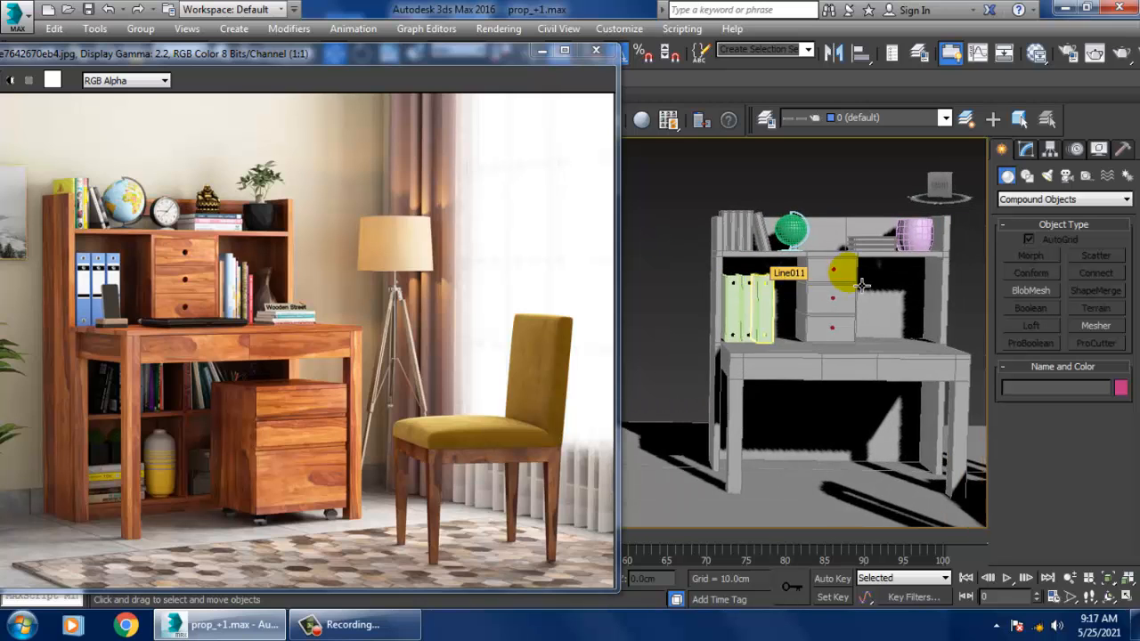
mouse_move(862, 284)
middle_mouse_down()
mouse_move(790, 308)
mouse_move(780, 281)
mouse_move(861, 270)
middle_mouse_up()
scroll(790, 308, "up", 4)
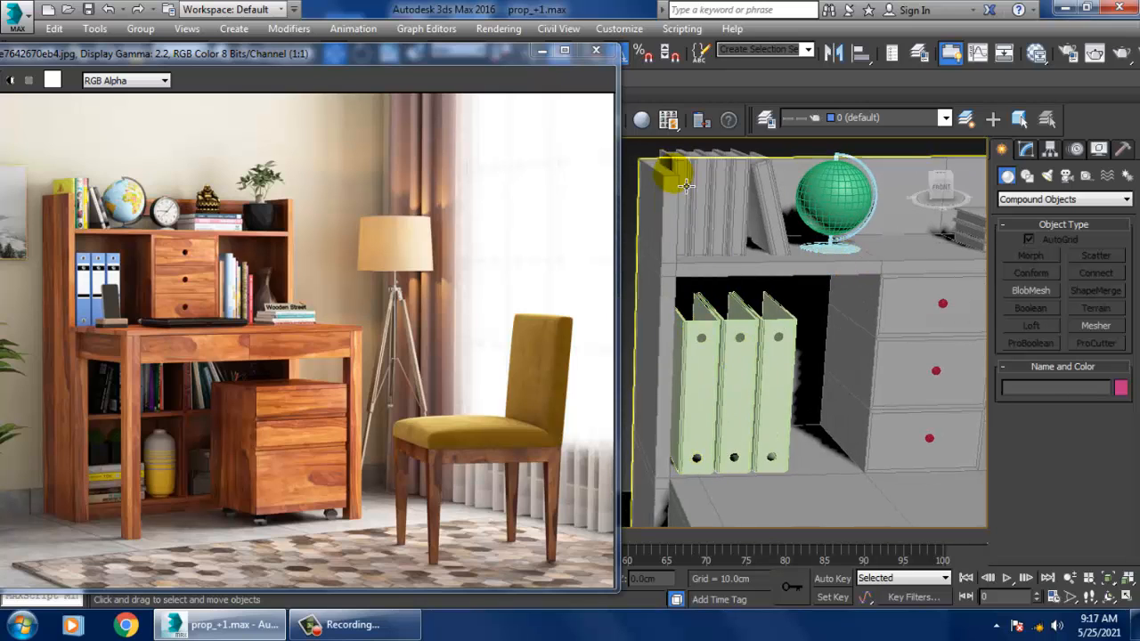
left_click(699, 180)
scroll(664, 191, "down", 5)
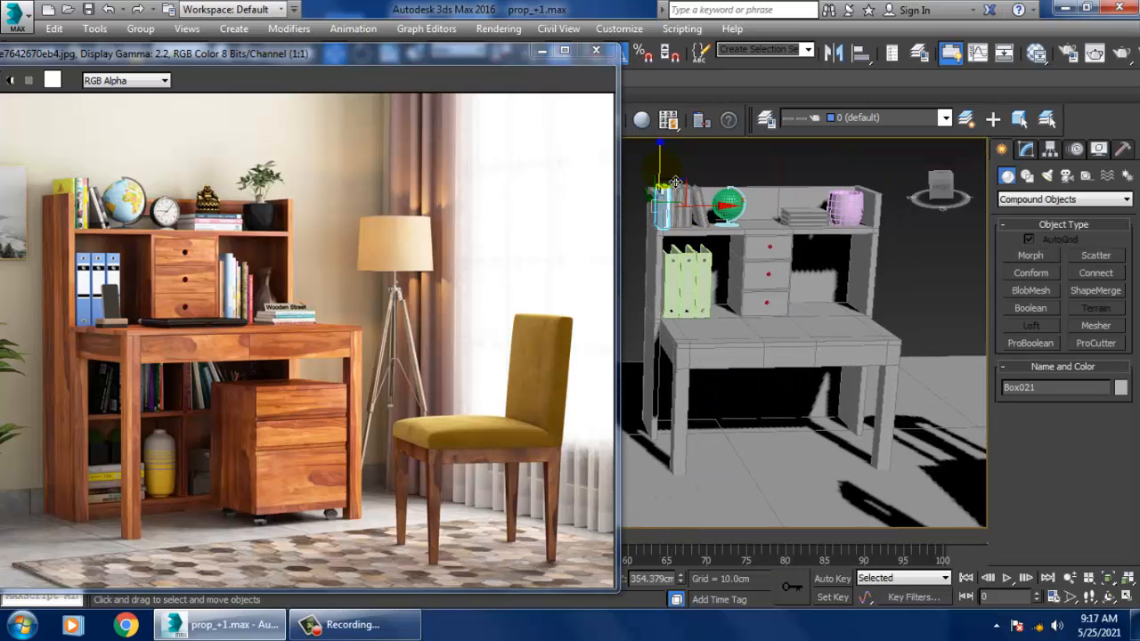
left_click_drag(674, 182, 708, 267, "shift")
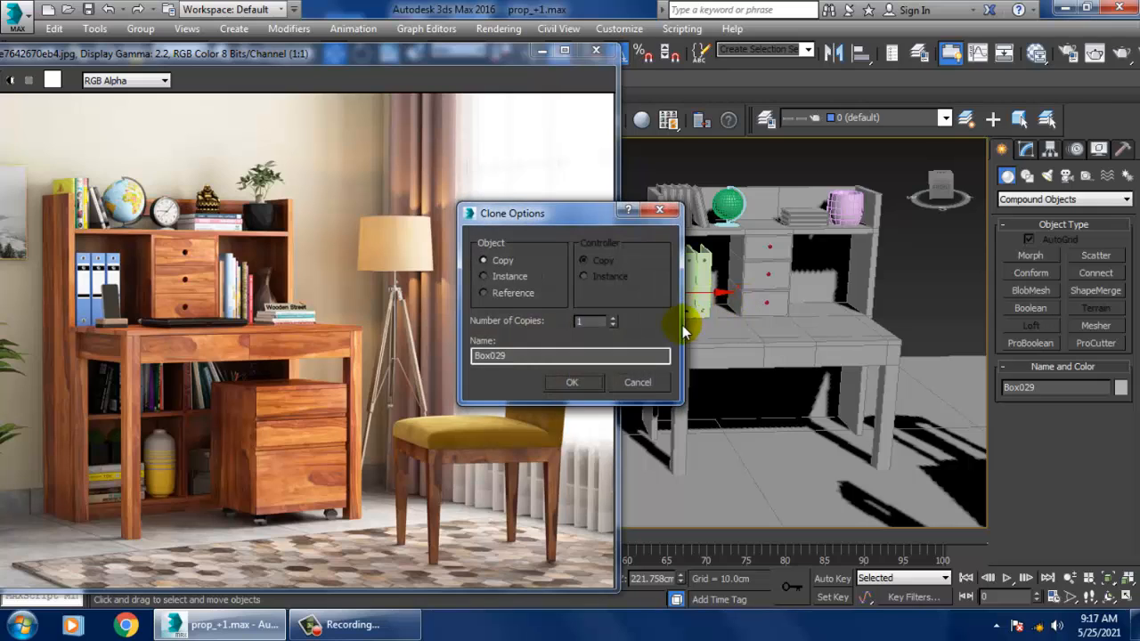
left_click(563, 384)
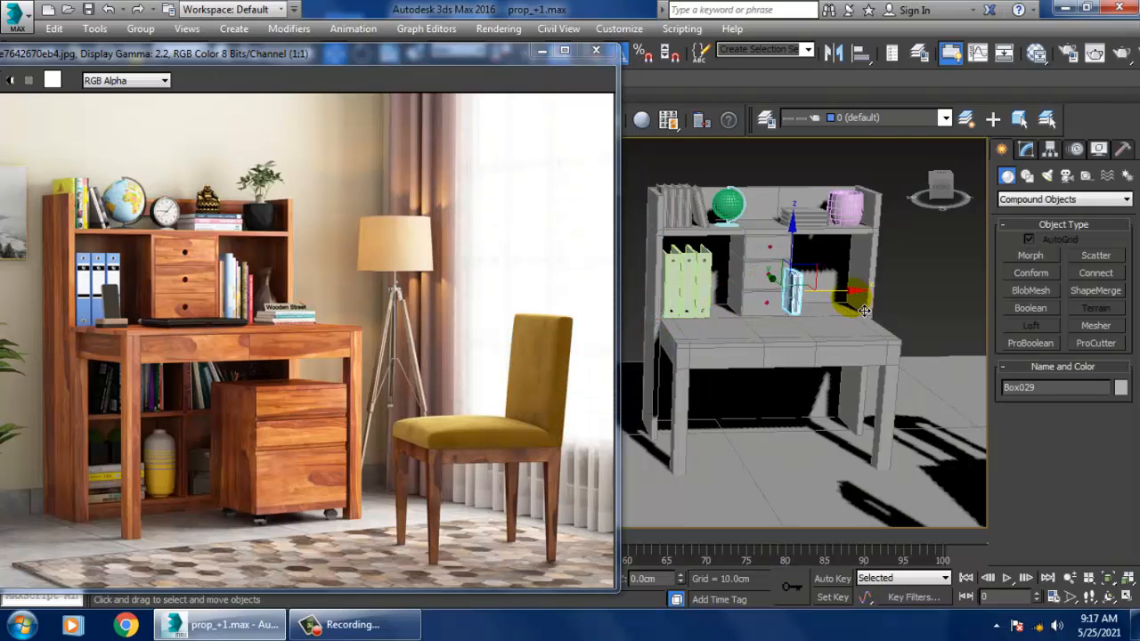
Scale the copied book thinner and slightly taller, and move it close against the side of the drawer unit.
scroll(811, 301, "up", 5)
scroll(811, 300, "up", 6)
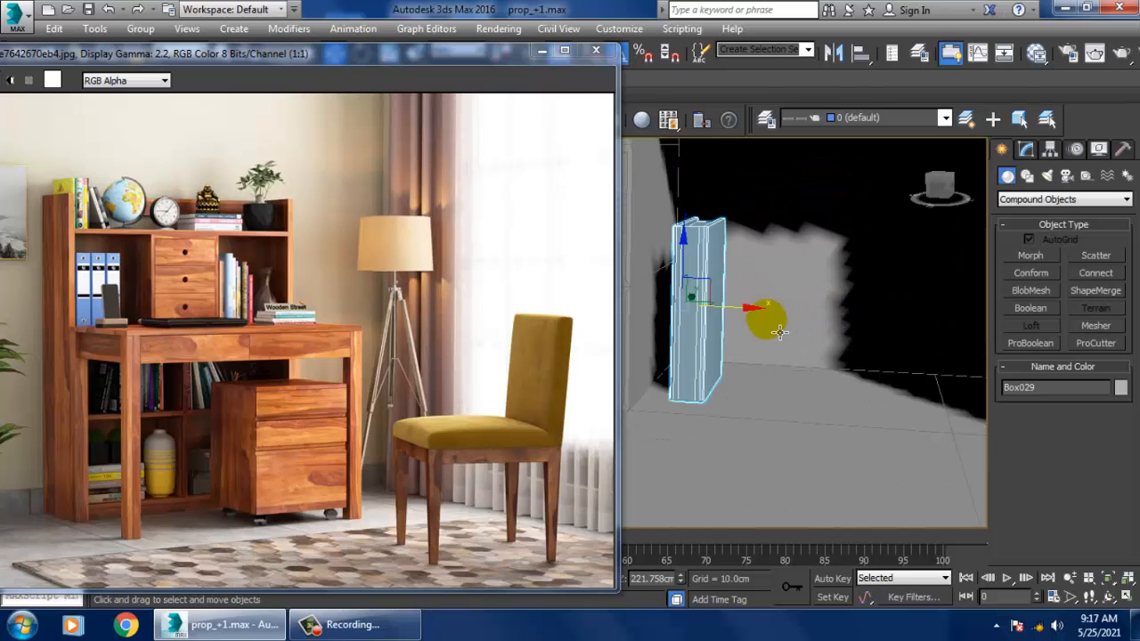
key("r")
left_click_drag(767, 321, 717, 300)
key("w")
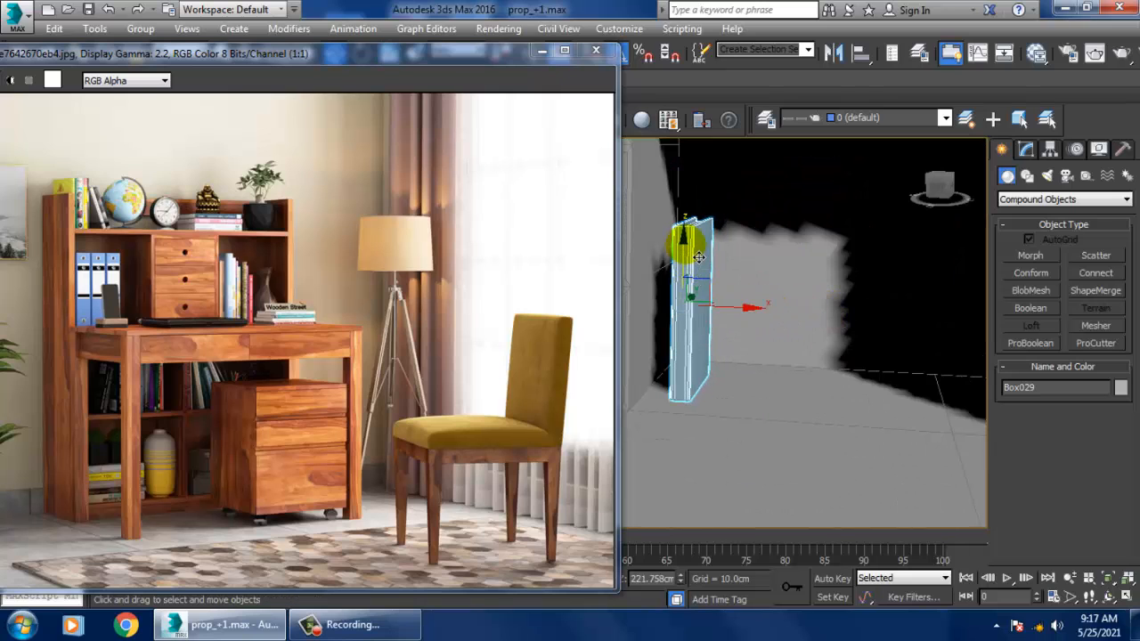
left_click_drag(698, 240, 696, 223)
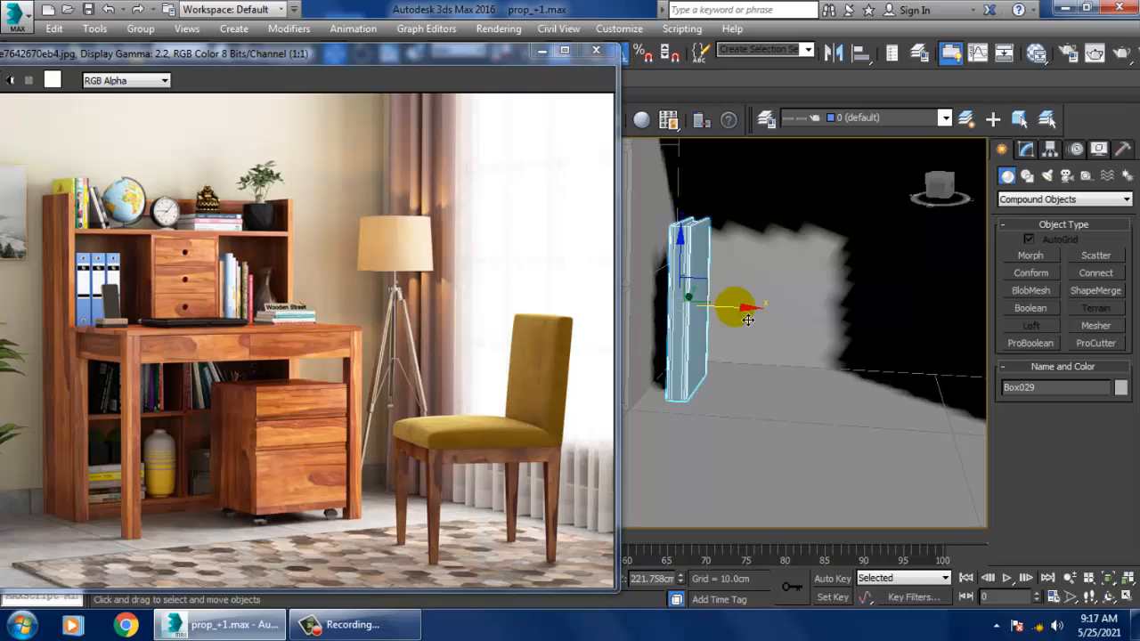
left_click_drag(748, 318, 723, 316)
key("r")
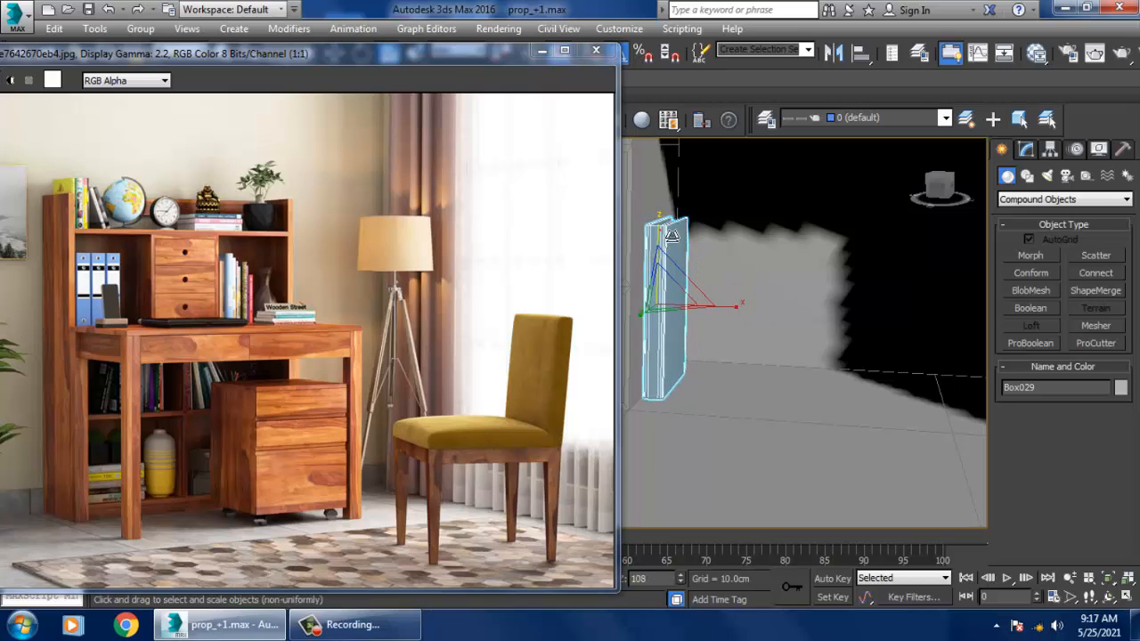
left_click_drag(660, 247, 658, 239)
Copy the thin book beside itself and scale the copy down in height to form a shorter book.
key("w")
middle_click_drag(660, 243, 690, 260, "alt")
mouse_move(697, 285)
left_mouse_down("shift")
mouse_move(729, 284)
mouse_move(729, 296)
left_mouse_up("shift")
left_click(585, 380)
key("r")
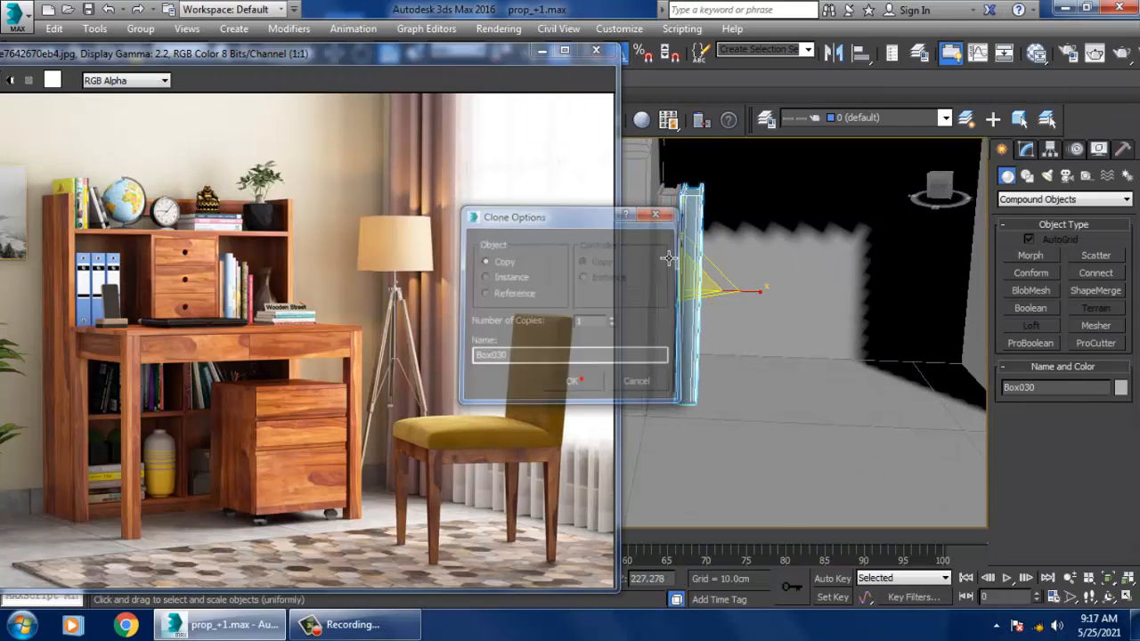
left_click_drag(687, 224, 703, 274)
key("w")
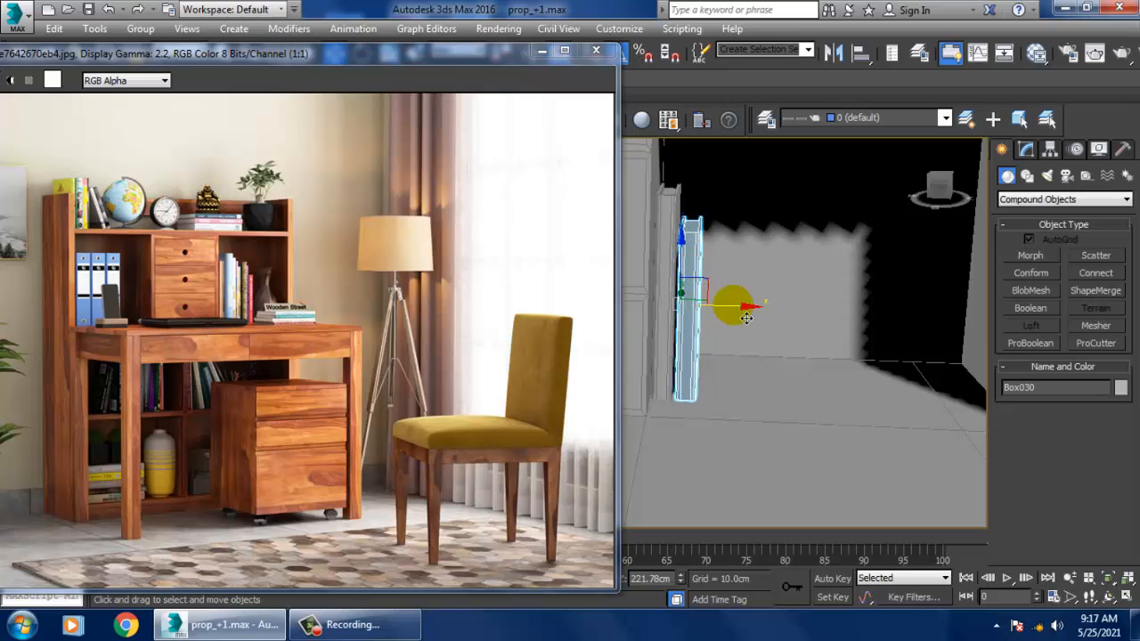
Copy the shorter book further along the row and scale the copy to a thicker spine.
middle_click_drag(720, 306, 722, 331, "alt")
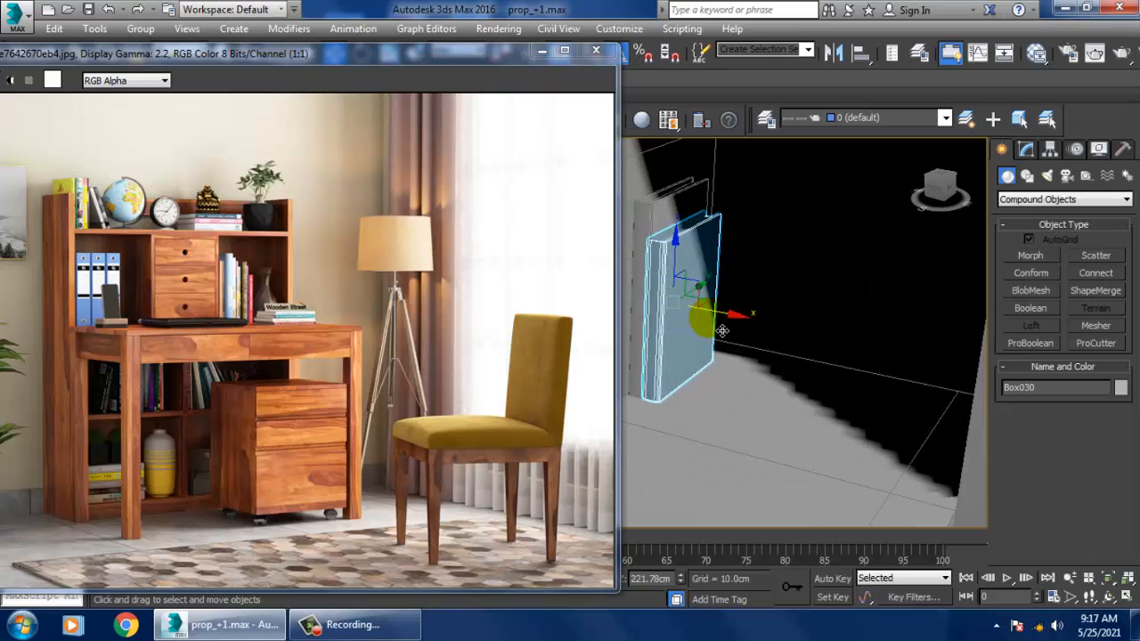
left_click_drag(710, 306, 742, 319, "shift")
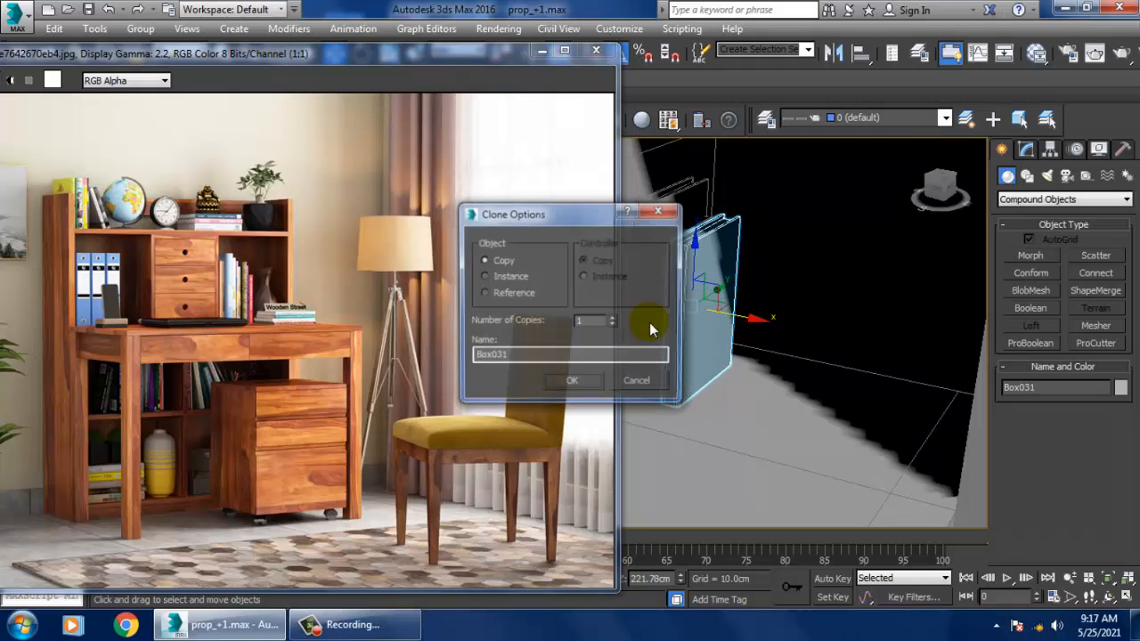
left_click(573, 381)
middle_click_drag(677, 347, 738, 326, "alt")
key("r")
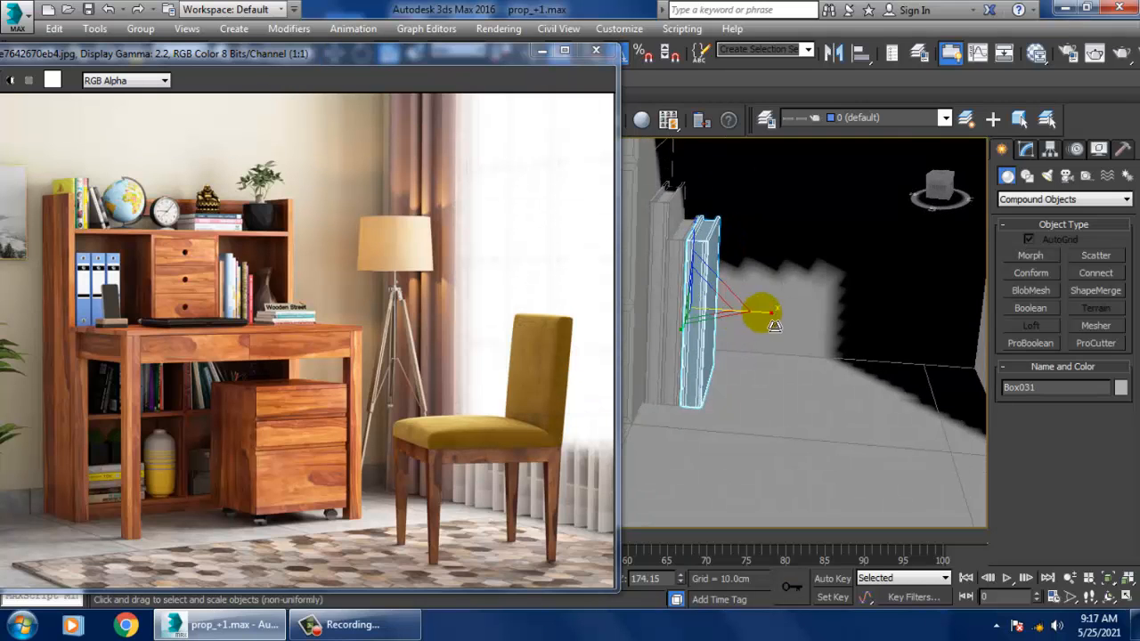
key("w")
left_click(703, 258)
key("r")
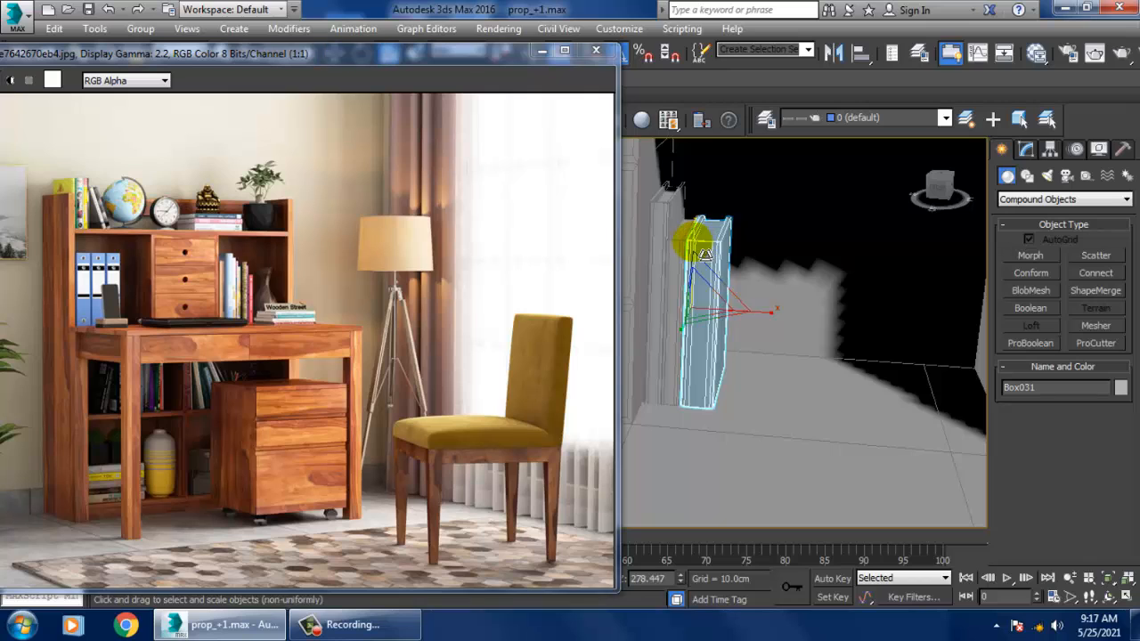
Make the thick book slightly taller and raise it so its base lines up with the neighbouring books.
middle_click_drag(703, 278, 723, 257, "alt")
key("w")
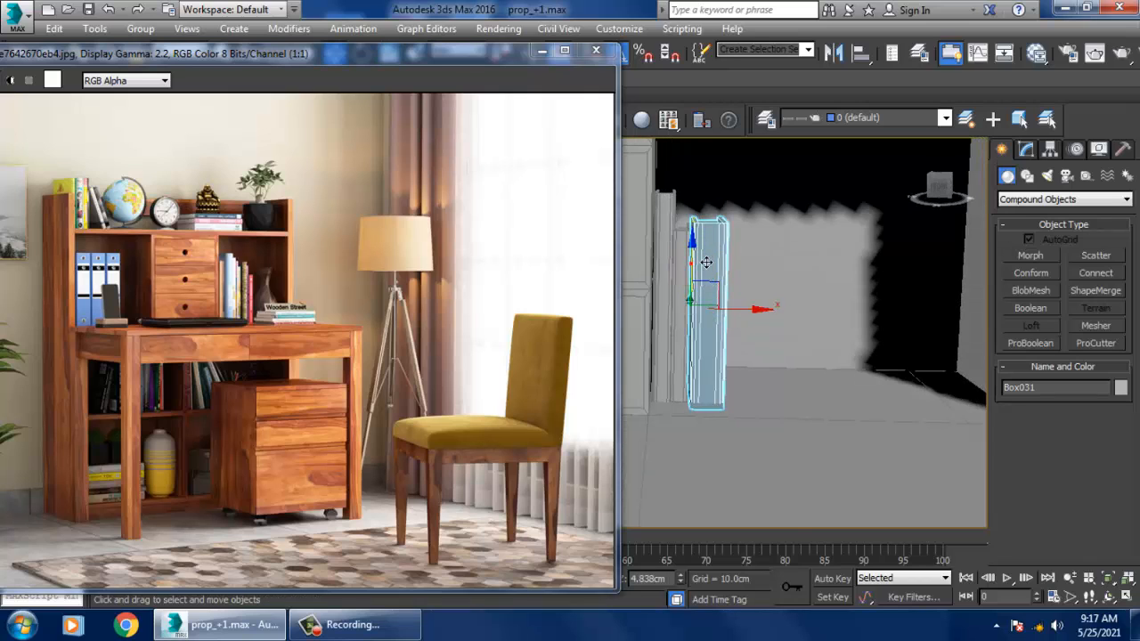
left_click(676, 258, "ctrl")
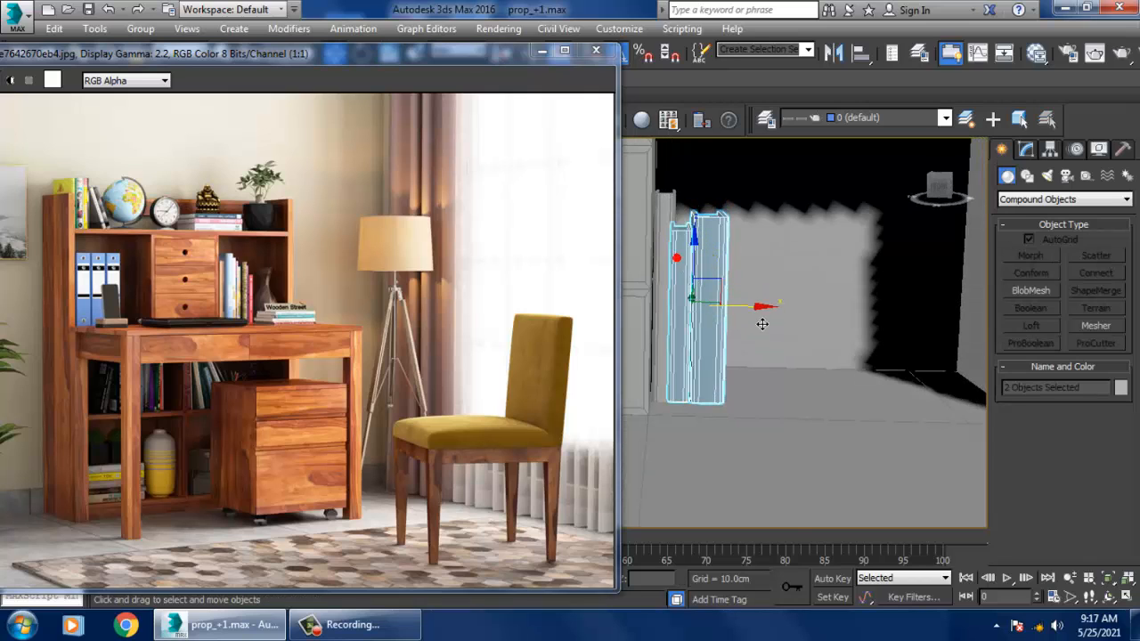
middle_click_drag(756, 307, 726, 289, "alt")
left_click(709, 261)
scroll(686, 271, "up", 3)
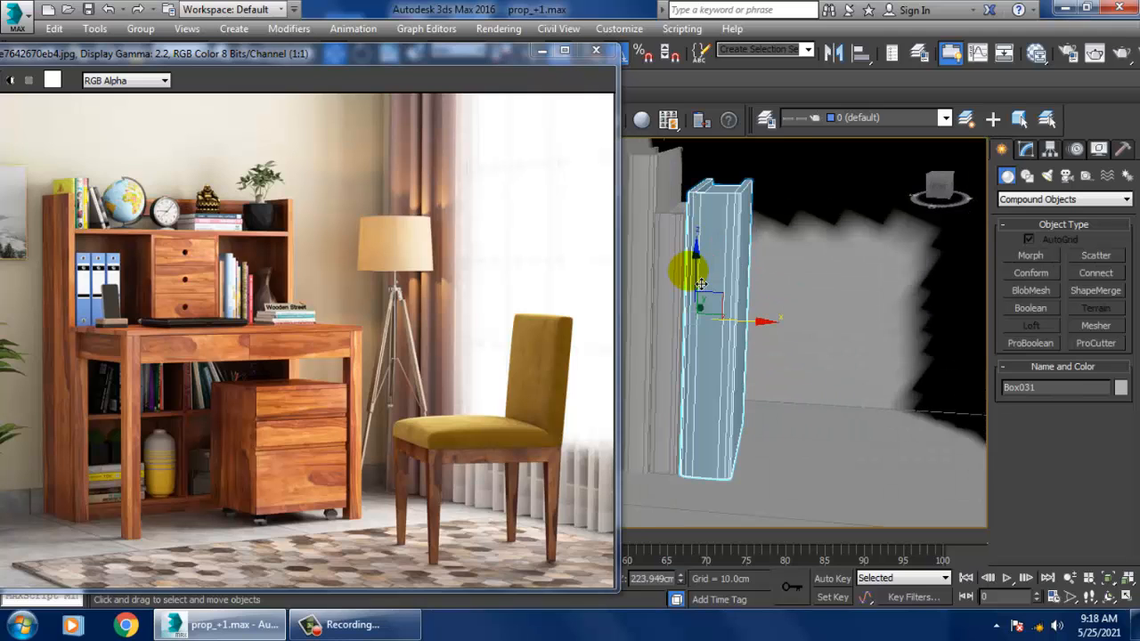
Make one copy of the shorter thin book on the other side of the thick book.
left_click(666, 257)
left_click_drag(730, 330, 819, 368)
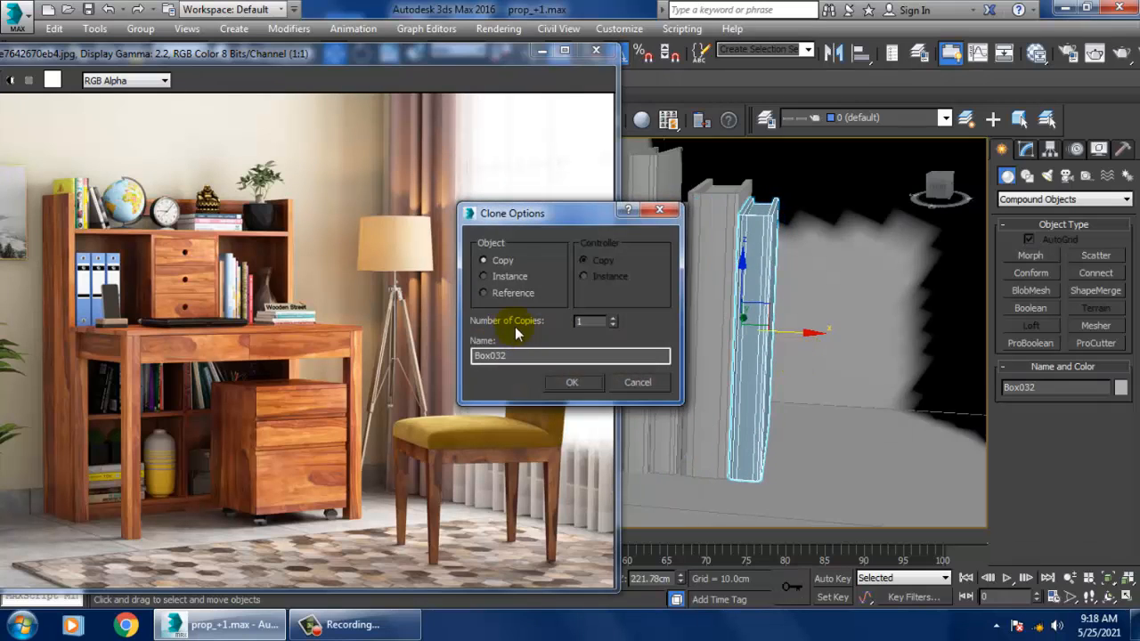
left_click(592, 386)
Copy the thick book together with its adjacent shorter book to the open end of the row.
mouse_move(690, 381)
middle_mouse_down("alt")
mouse_move(734, 354)
mouse_move(701, 327)
middle_mouse_up("alt")
scroll(736, 349, "down", 2)
left_click(724, 326)
left_click(693, 325, "ctrl")
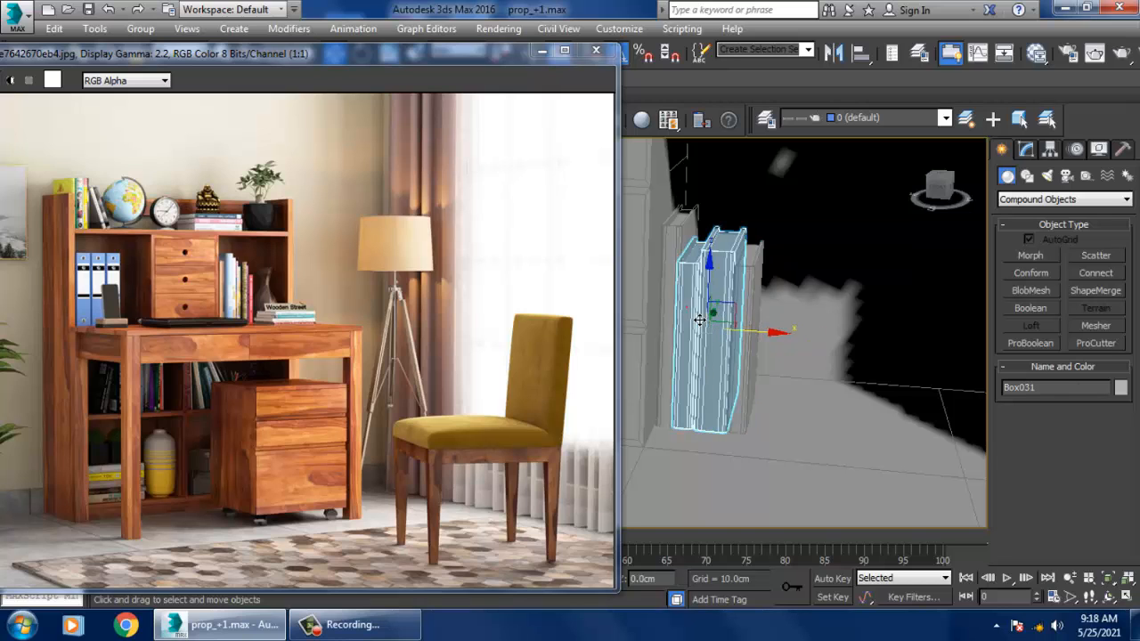
left_click_drag(766, 339, 839, 361, "shift")
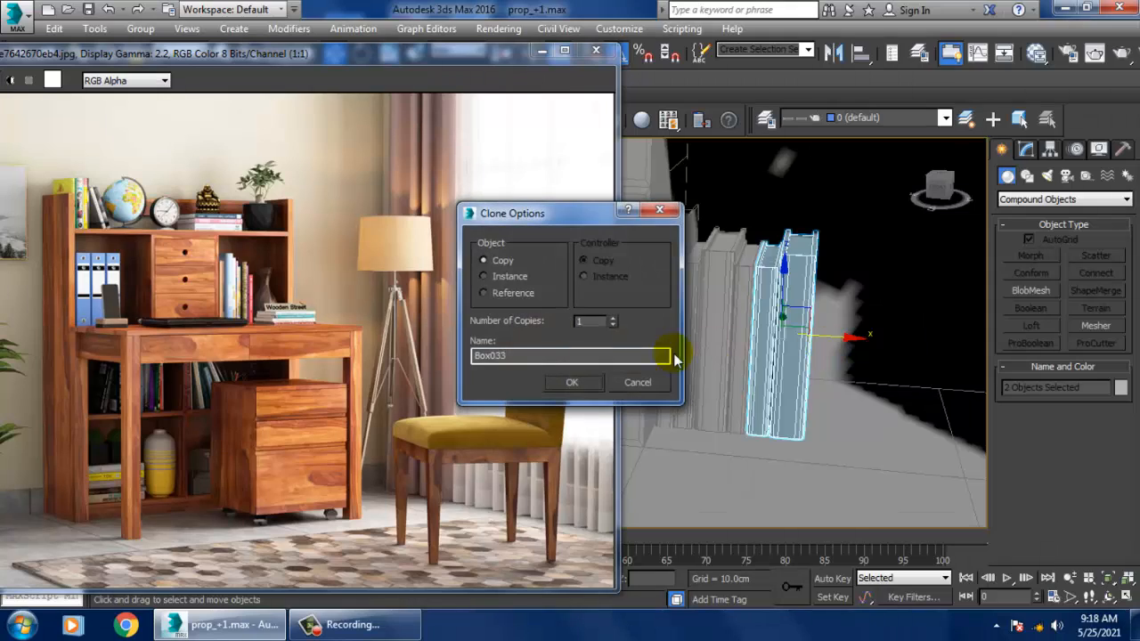
left_click(571, 383)
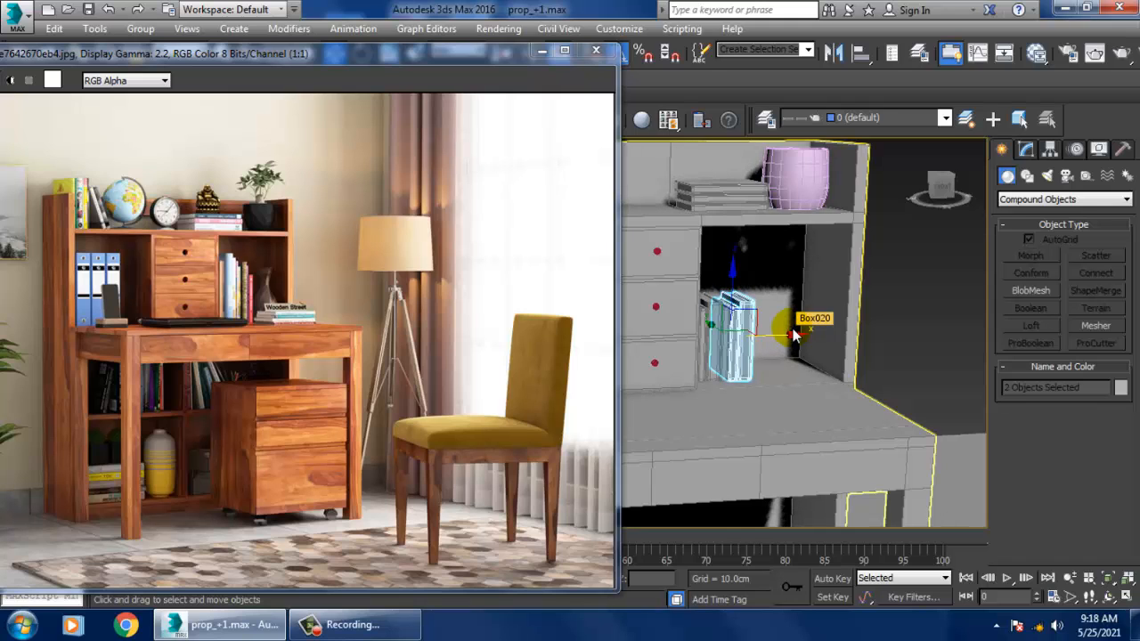
scroll(795, 335, "down", 6)
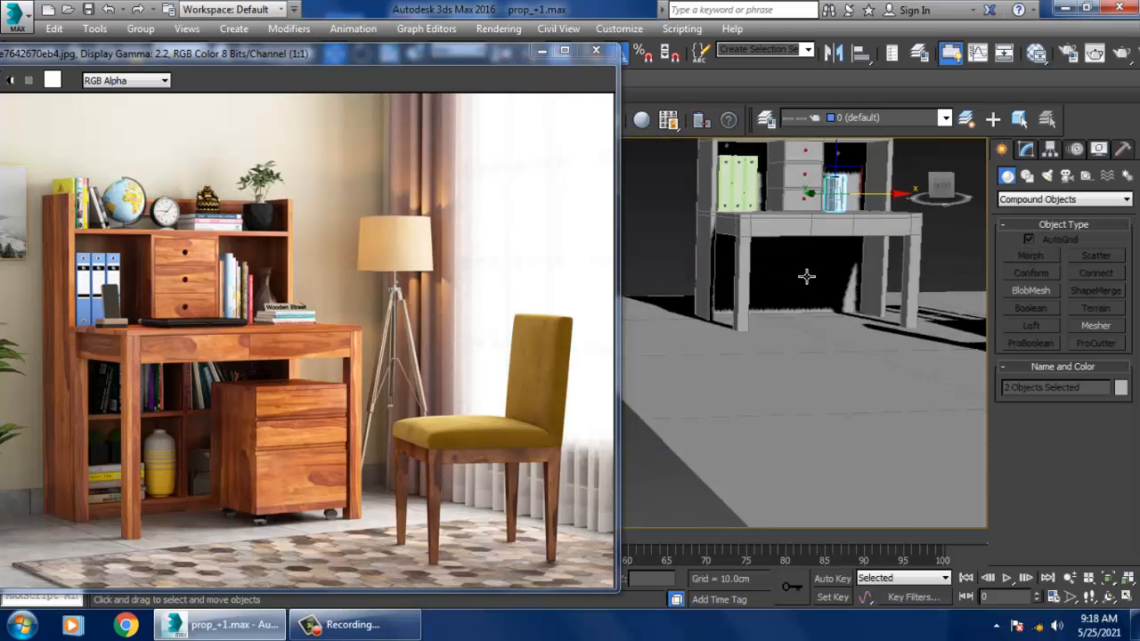
Connect the desk's vertical side-panel edges below the desktop using 2 segments with a pinch of -83.
middle_click_drag(807, 276, 751, 297, "alt")
left_click(716, 291)
scroll(778, 291, "up", 5)
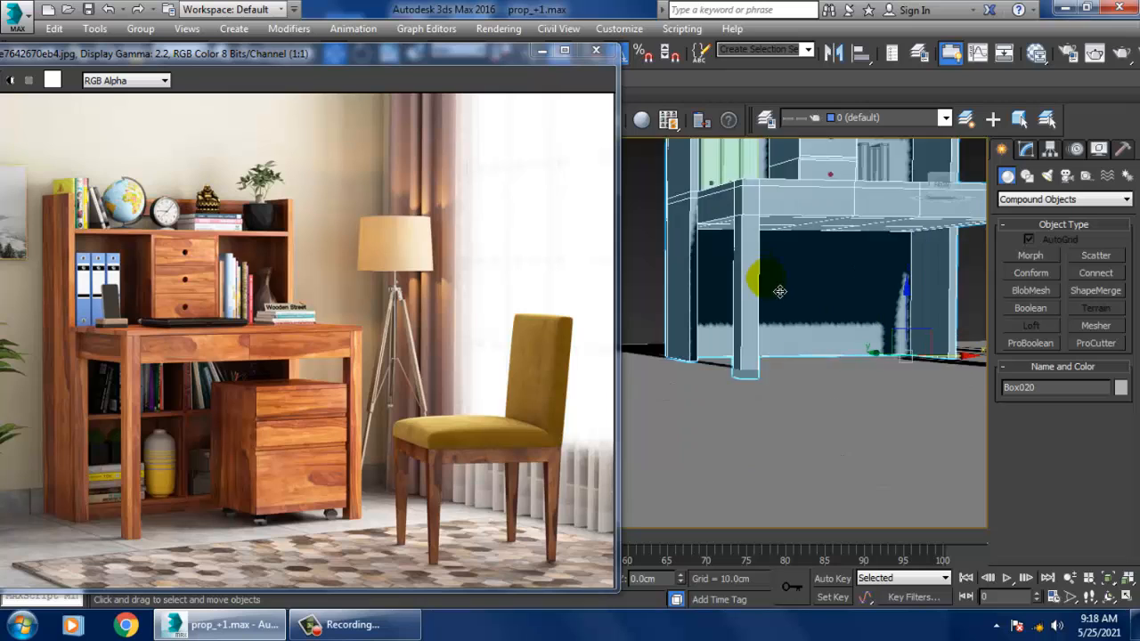
middle_click_drag(808, 309, 817, 303, "alt")
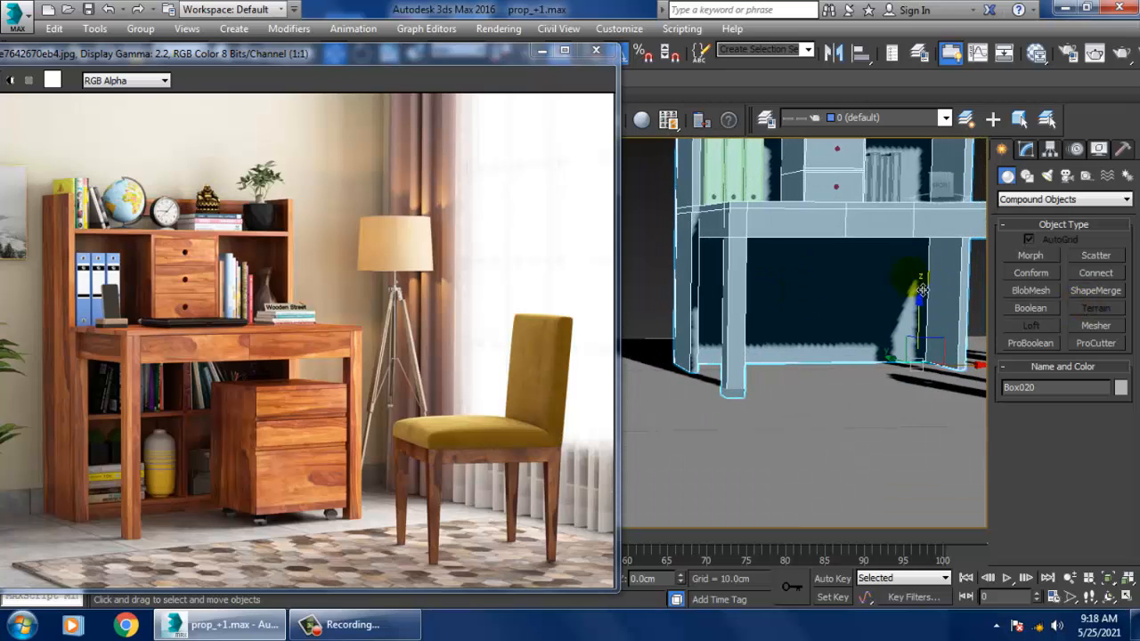
left_click(1026, 149)
left_click(1039, 350)
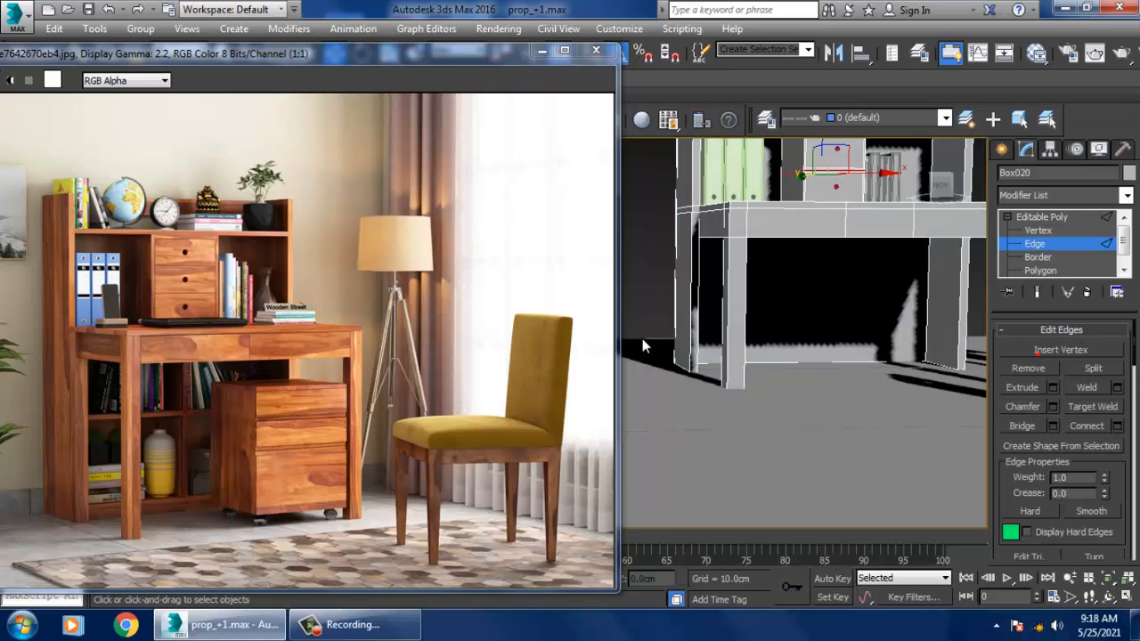
left_click_drag(1038, 283, 1038, 283)
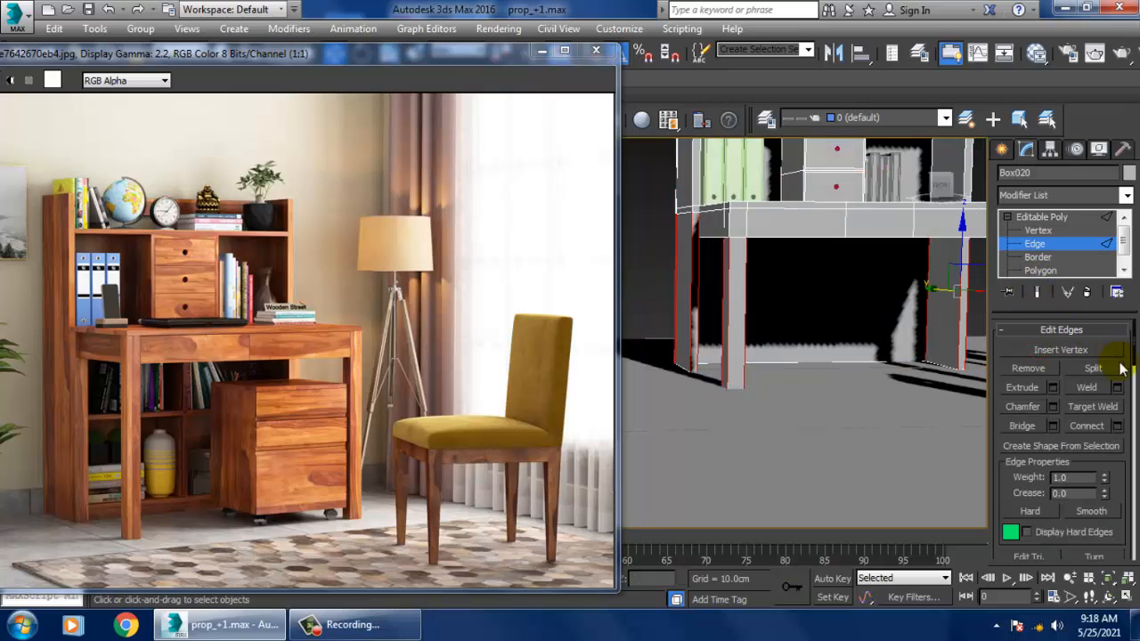
left_click(1116, 426)
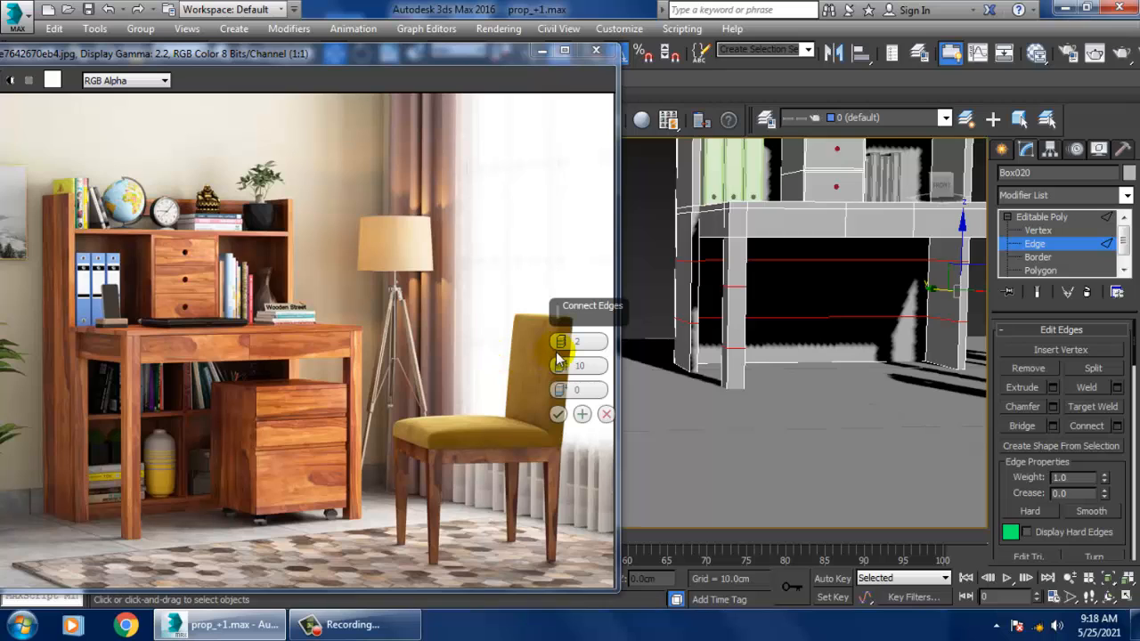
left_click_drag(561, 367, 657, 632)
left_click_drag(640, 499, 558, 279)
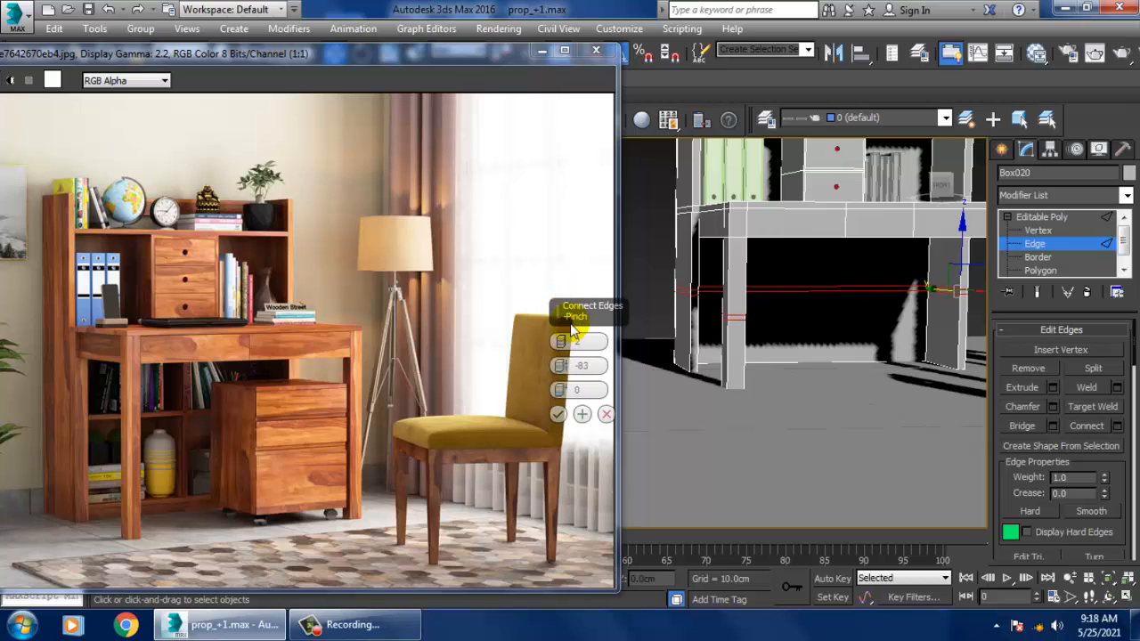
left_click(558, 414)
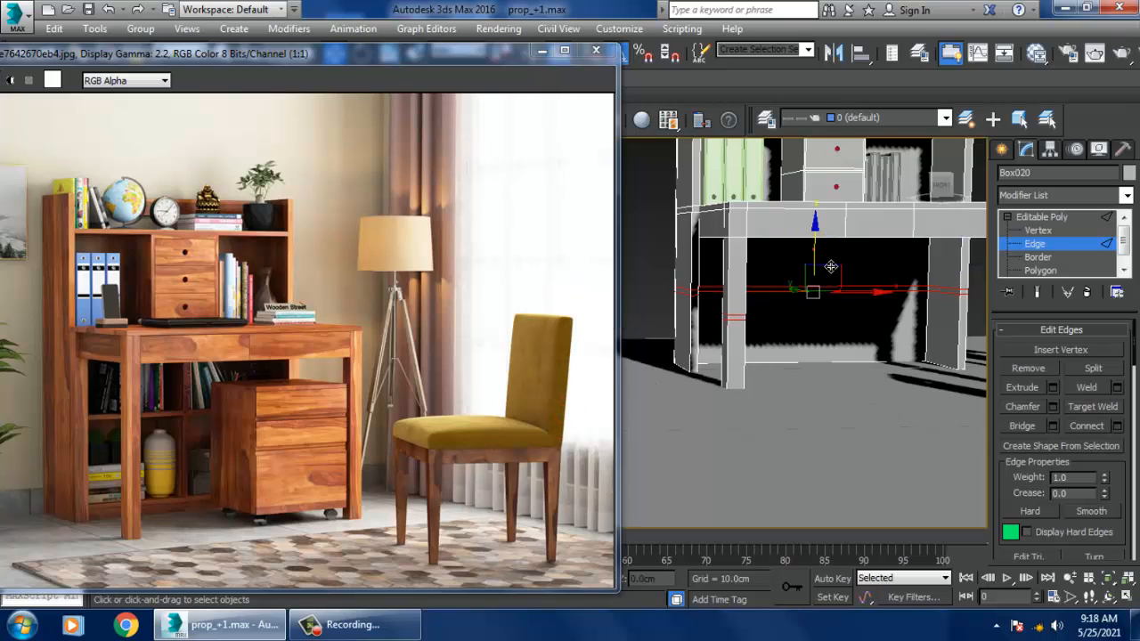
left_click_drag(830, 266, 841, 265)
Bridge the two thin facing strips on the inner sides of the side panels to form a middle shelf under the desktop.
middle_click_drag(831, 261, 874, 342, "alt")
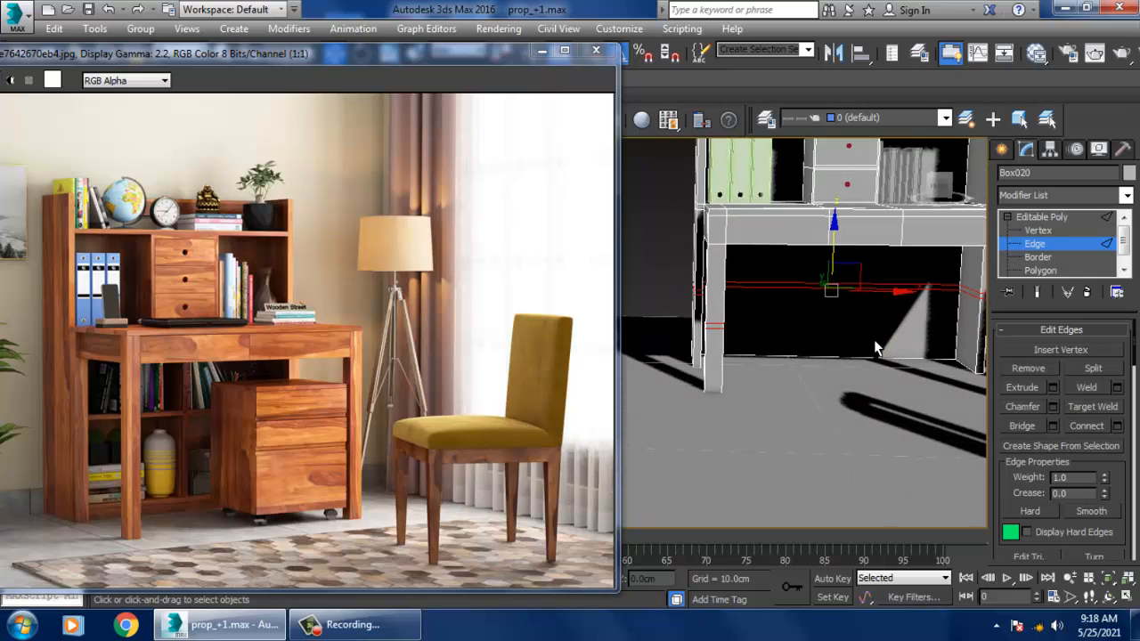
middle_click_drag(874, 339, 865, 315, "alt")
scroll(866, 315, "up", 2)
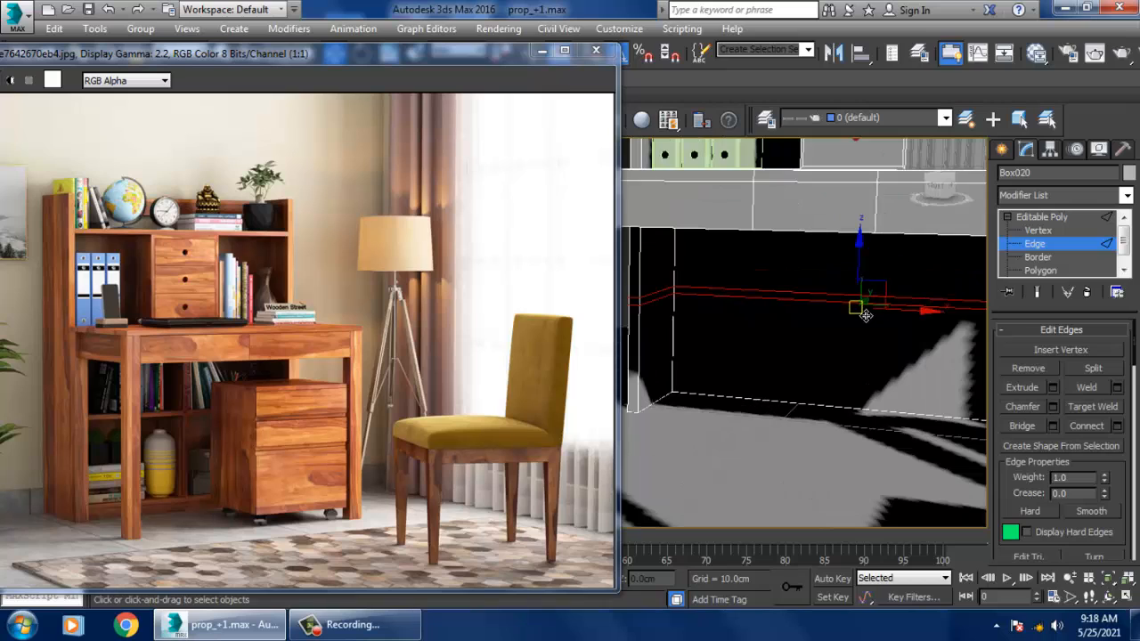
left_click(1038, 270)
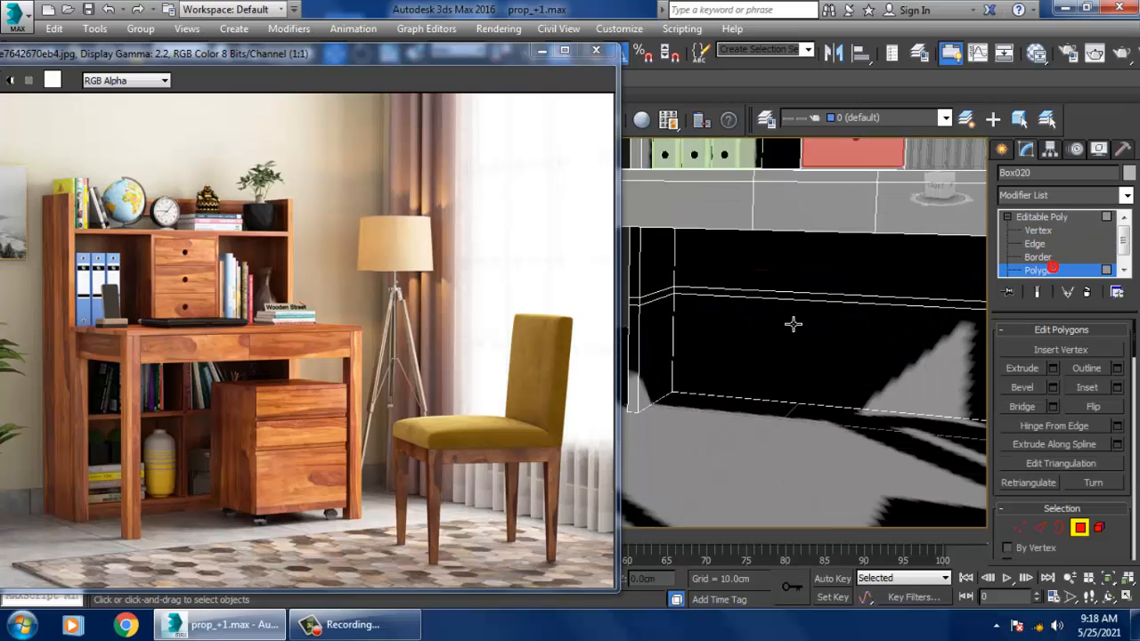
left_click(678, 306)
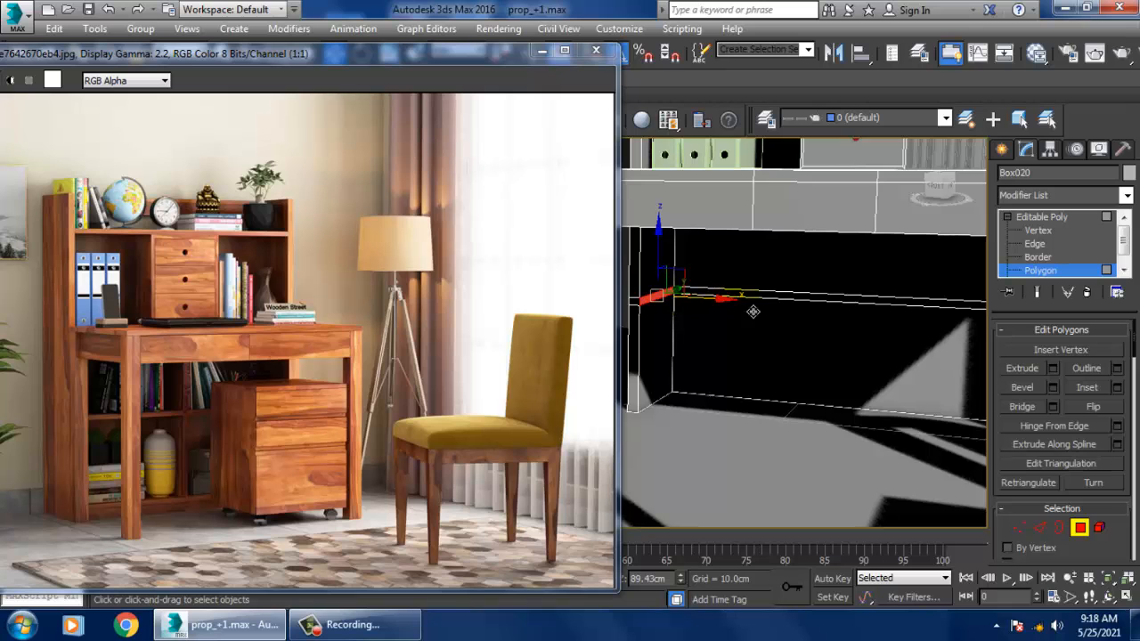
middle_click_drag(754, 312, 872, 305, "alt")
left_click(942, 322)
left_click(1017, 406)
left_click(1039, 270)
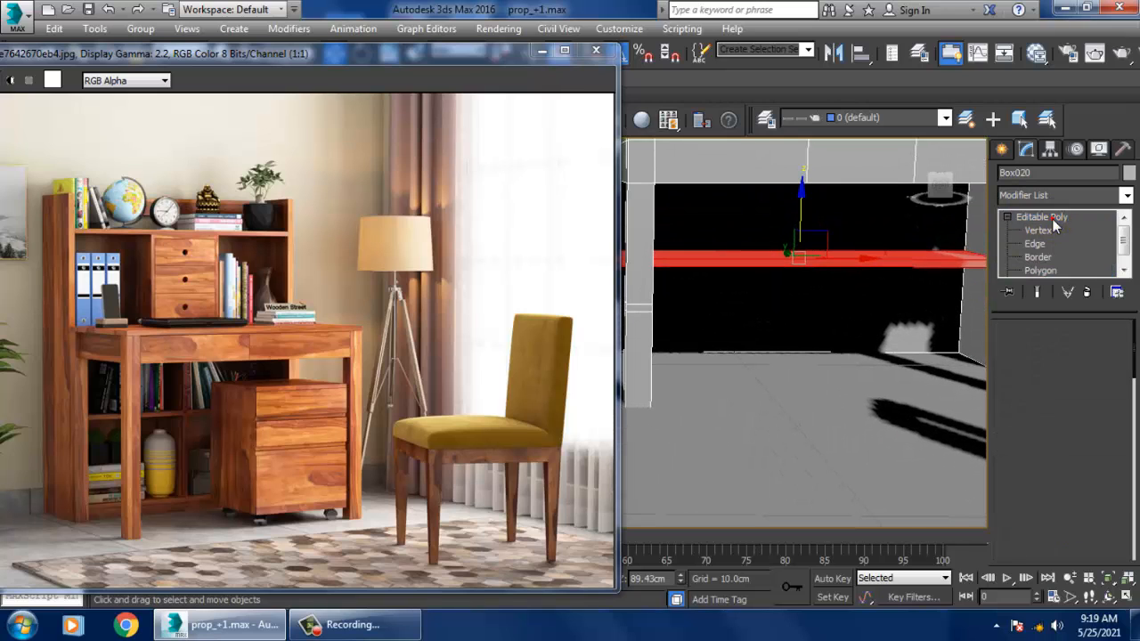
Try to connect the side panels' vertical edges below the middle shelf with 2 segments pinched to -64.
left_click(1036, 244)
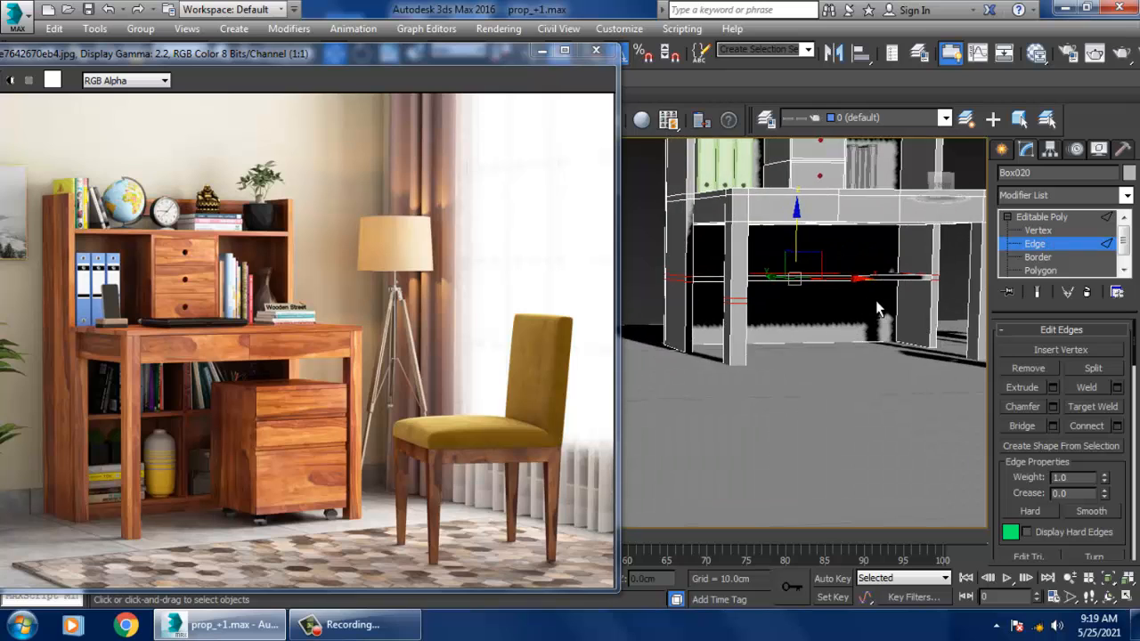
middle_click_drag(650, 323, 701, 318, "alt")
middle_click_drag(864, 333, 832, 349, "alt")
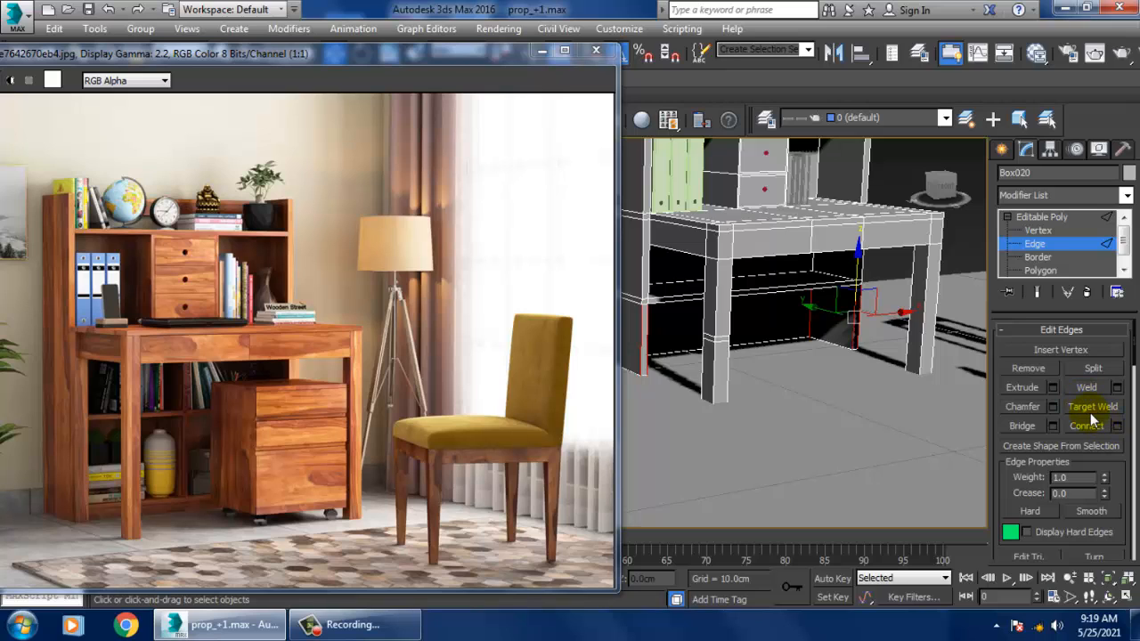
left_click(1118, 427)
middle_click_drag(712, 343, 645, 347, "alt")
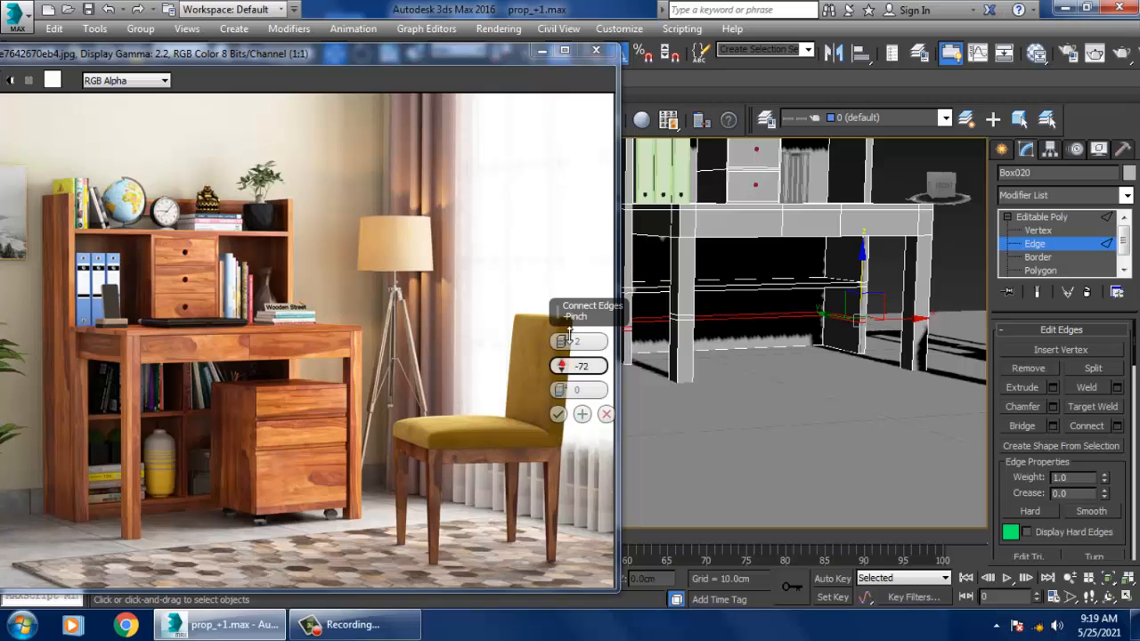
left_click_drag(570, 332, 568, 308)
left_click(557, 414)
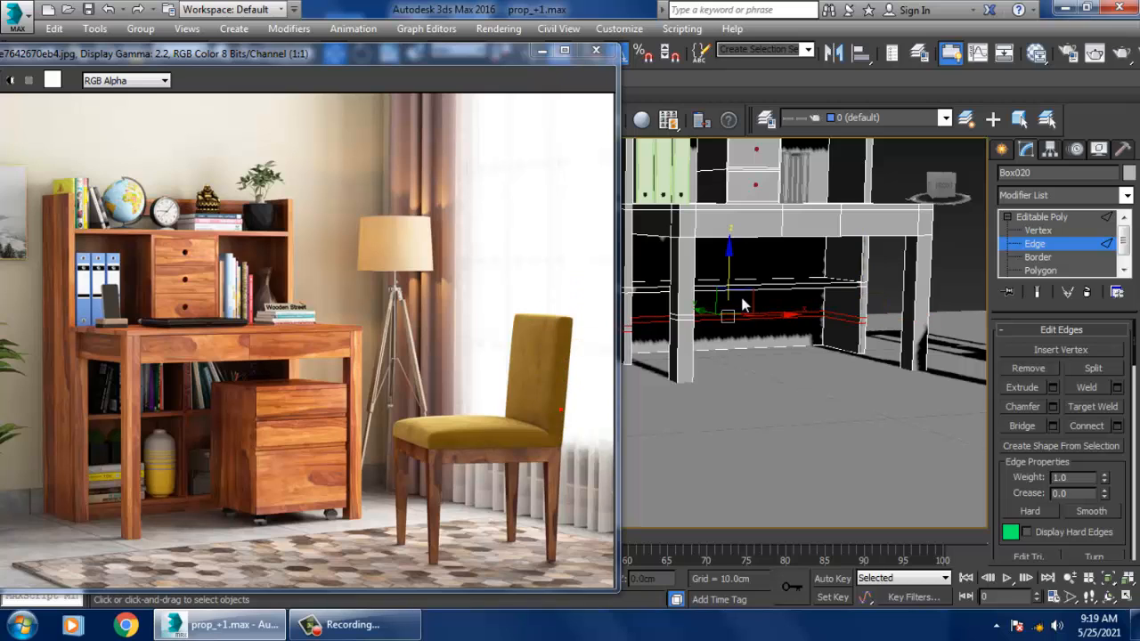
Connect the side-panel edges below the middle shelf with 1 segment and lower the new edges to about 15.3 cm height.
left_click(933, 373)
left_click(1117, 427)
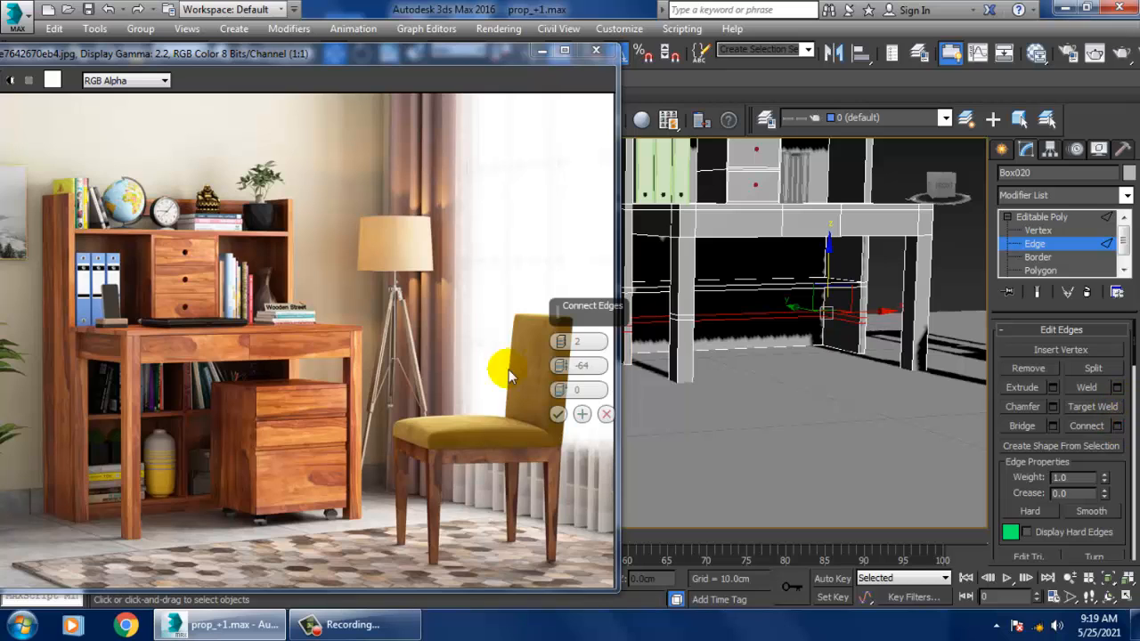
left_click(561, 347)
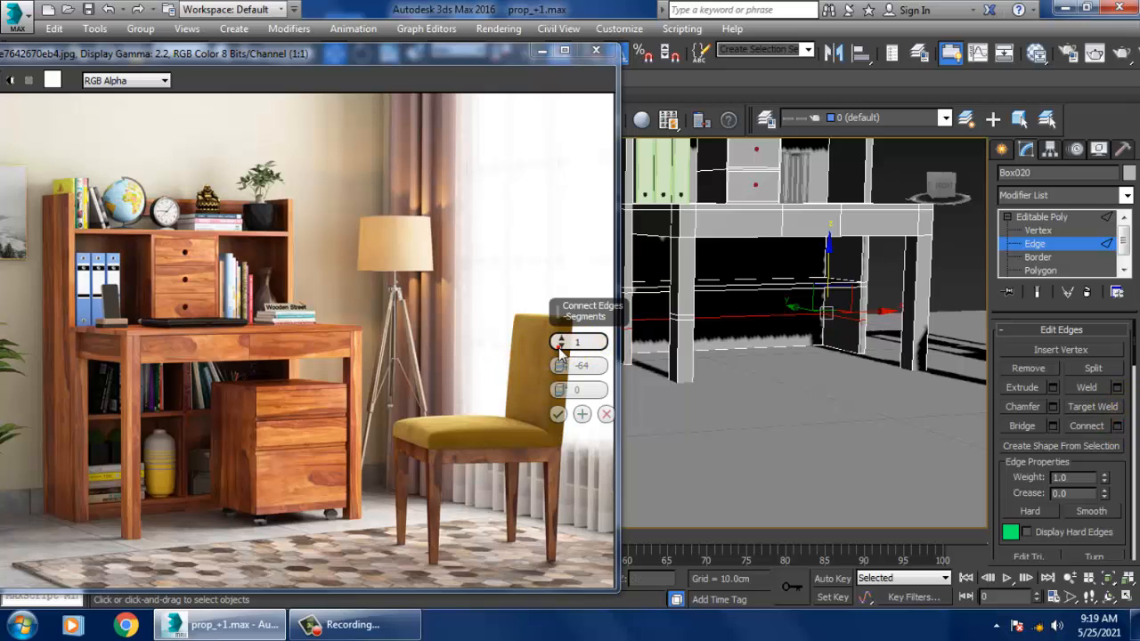
left_click(558, 414)
middle_click_drag(750, 310, 769, 299)
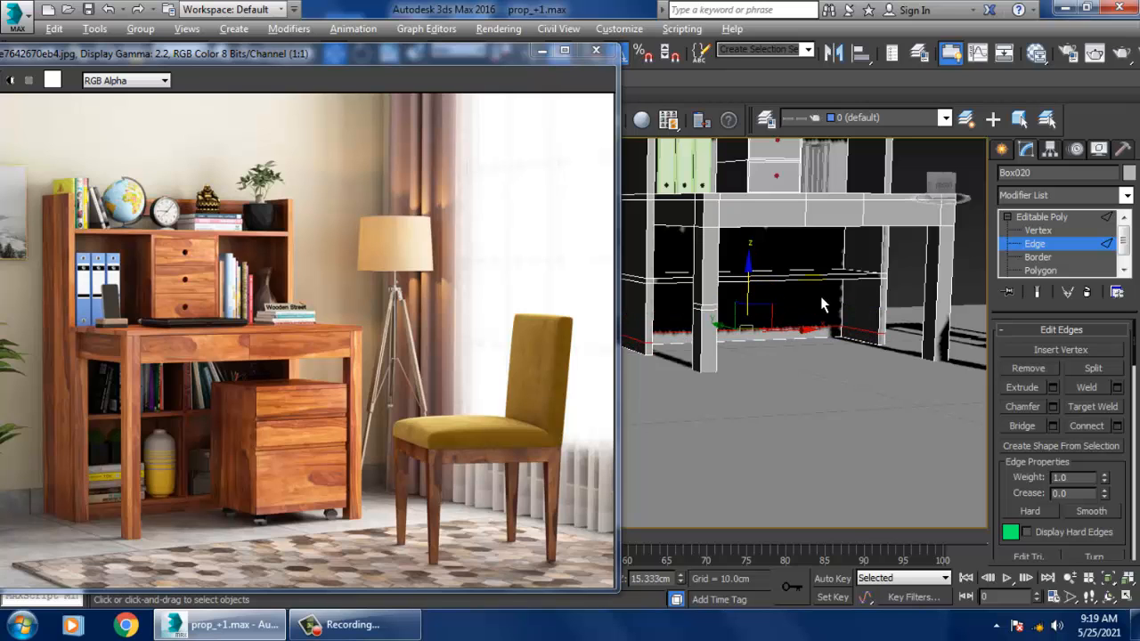
middle_click_drag(820, 302, 801, 281, "alt")
Bridge the facing bottom polygons of the two side panels to form a base board near the floor.
left_click(1028, 269)
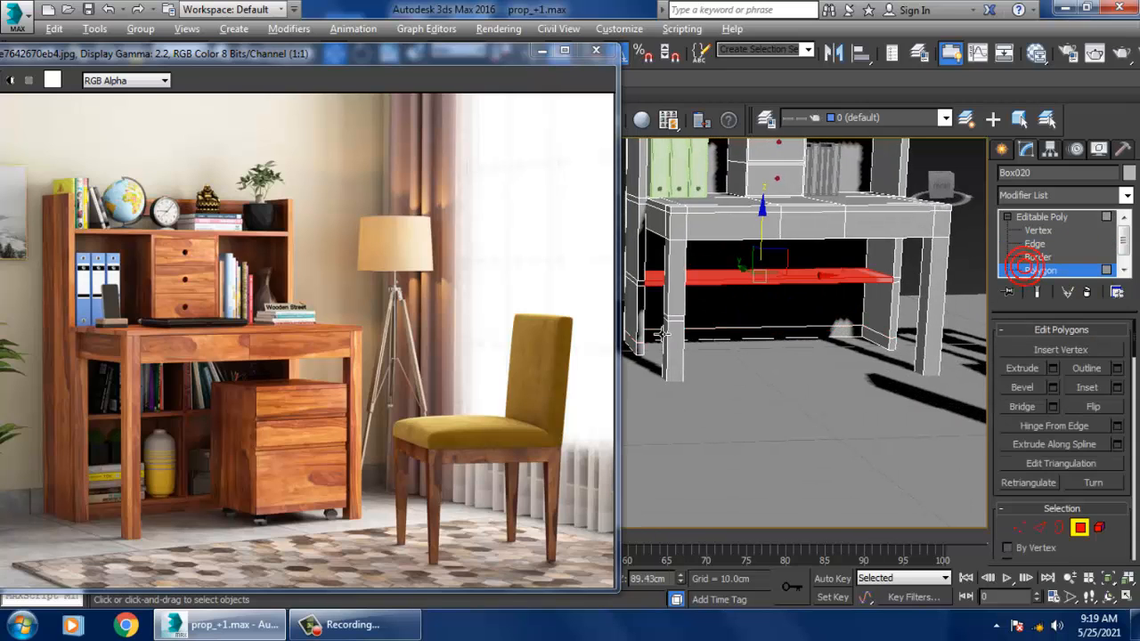
scroll(662, 334, "up", 5)
middle_click_drag(658, 333, 782, 354)
middle_click_drag(890, 383, 828, 348, "alt")
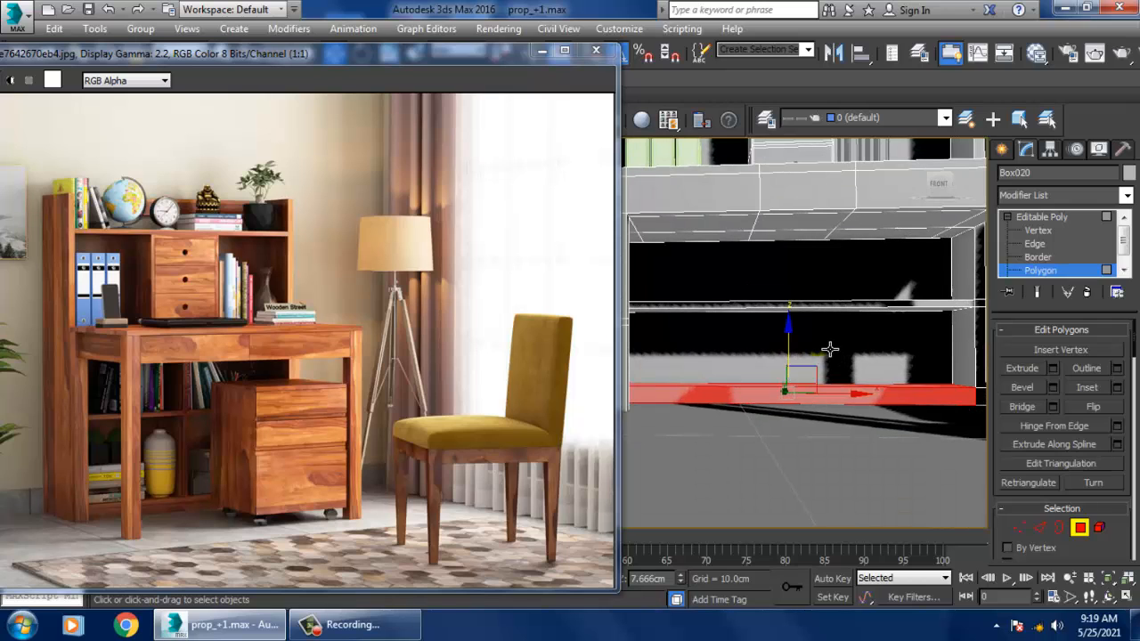
mouse_move(824, 322)
middle_mouse_down("alt")
mouse_move(833, 311)
mouse_move(820, 307)
middle_mouse_up("alt")
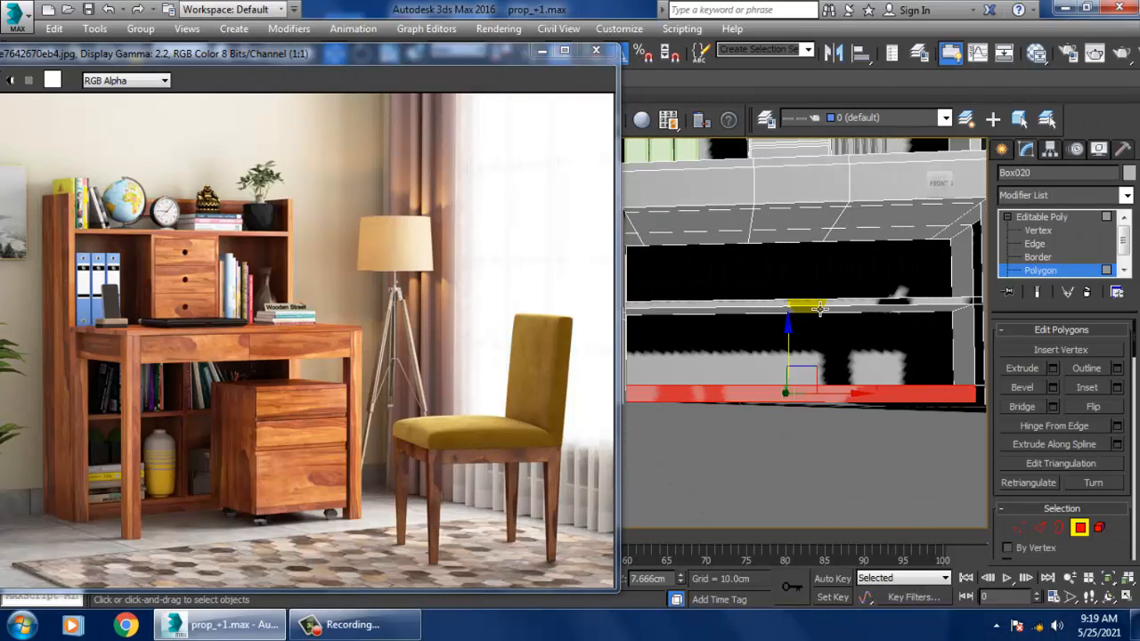
left_click(1053, 217)
Insert vertical edge loops through the middle of the desk with Swift Loop, working in the maximized Front view.
left_click_drag(403, 54, 344, 198)
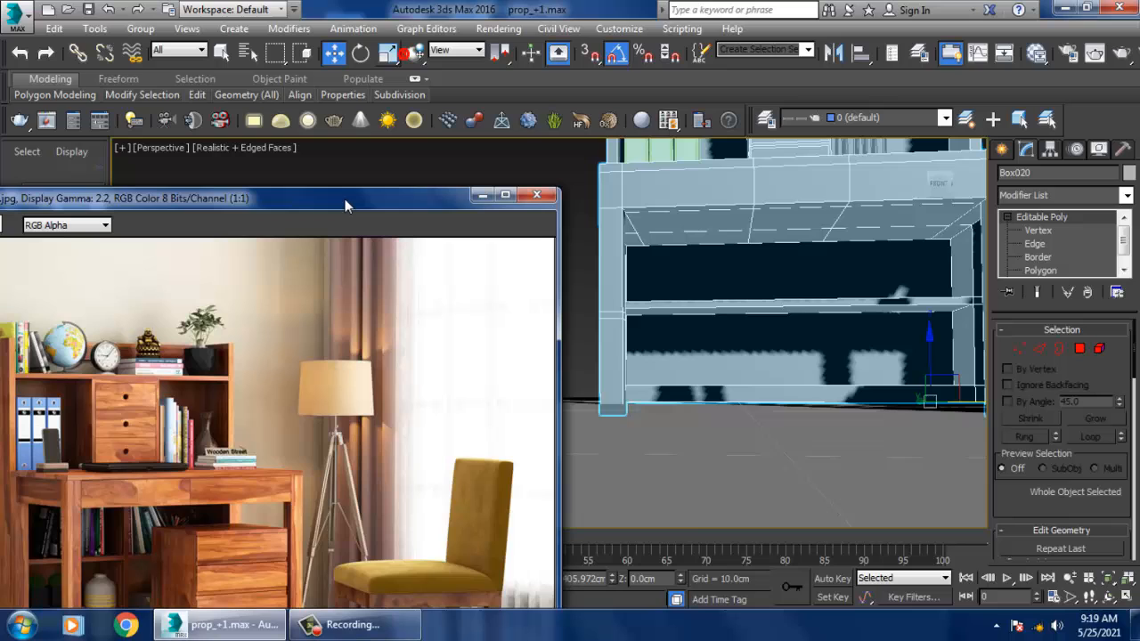
left_click(58, 80)
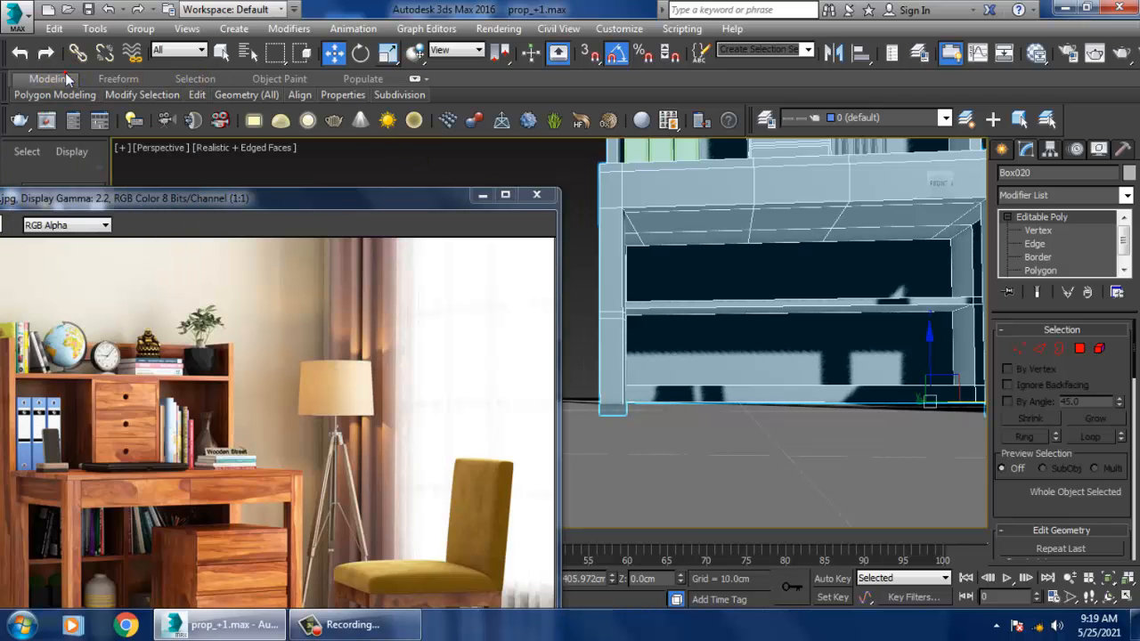
double_click(65, 78)
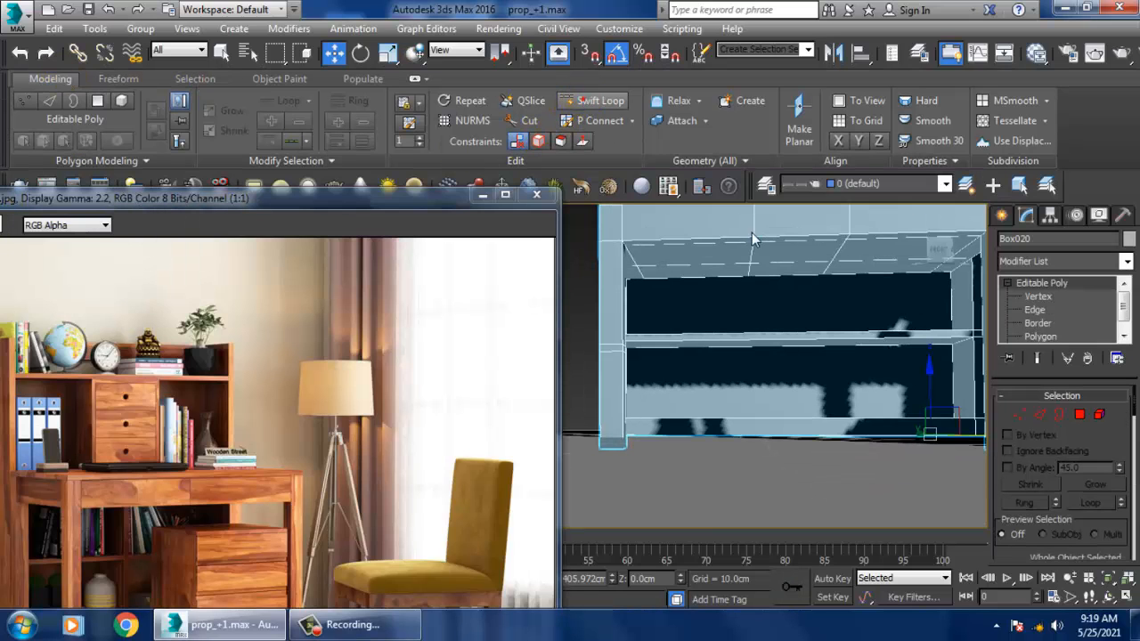
key("alt+w")
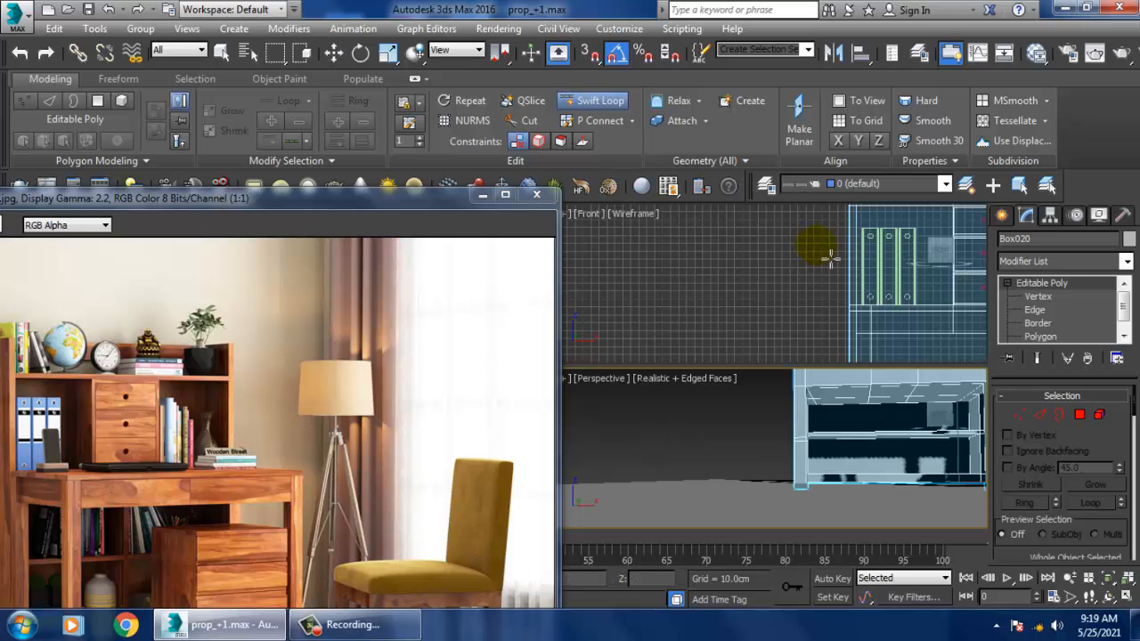
middle_click_drag(830, 258, 805, 264)
key("alt+w")
scroll(790, 269, "down", 6)
middle_click_drag(798, 333, 831, 339)
scroll(704, 371, "up", 4)
middle_click_drag(701, 374, 760, 391)
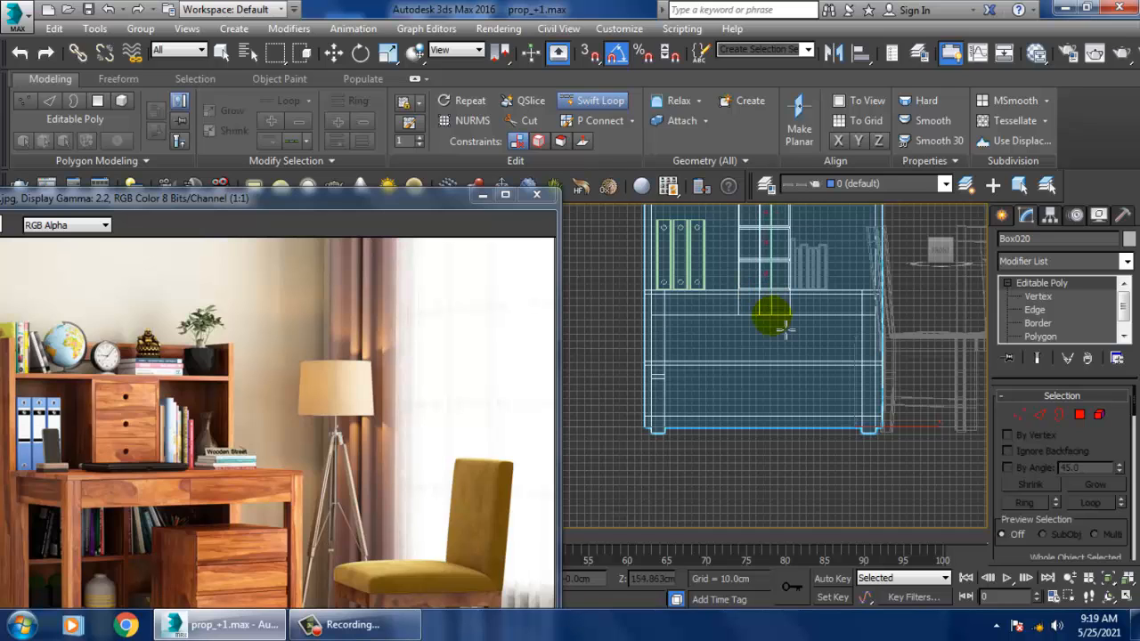
Move the vertices of the new vertical loops close together and centre the pair on the drawer column.
key("w")
middle_click_drag(775, 318, 786, 341)
scroll(785, 342, "down", 2)
scroll(785, 342, "up", 2)
scroll(781, 308, "up", 2)
key("1")
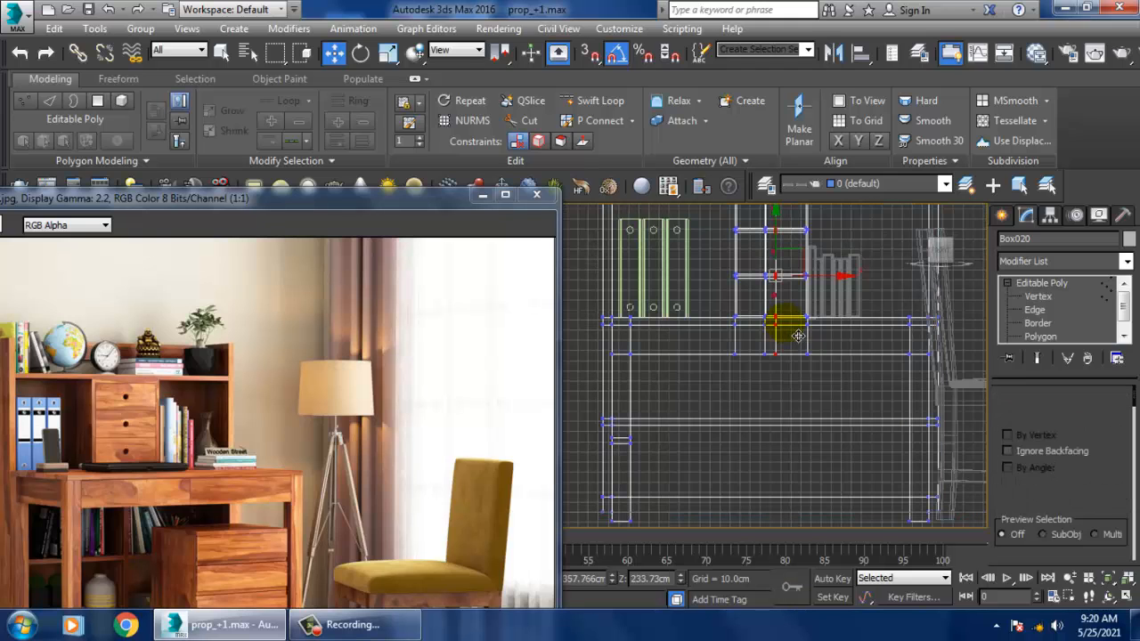
scroll(783, 398, "down", 2)
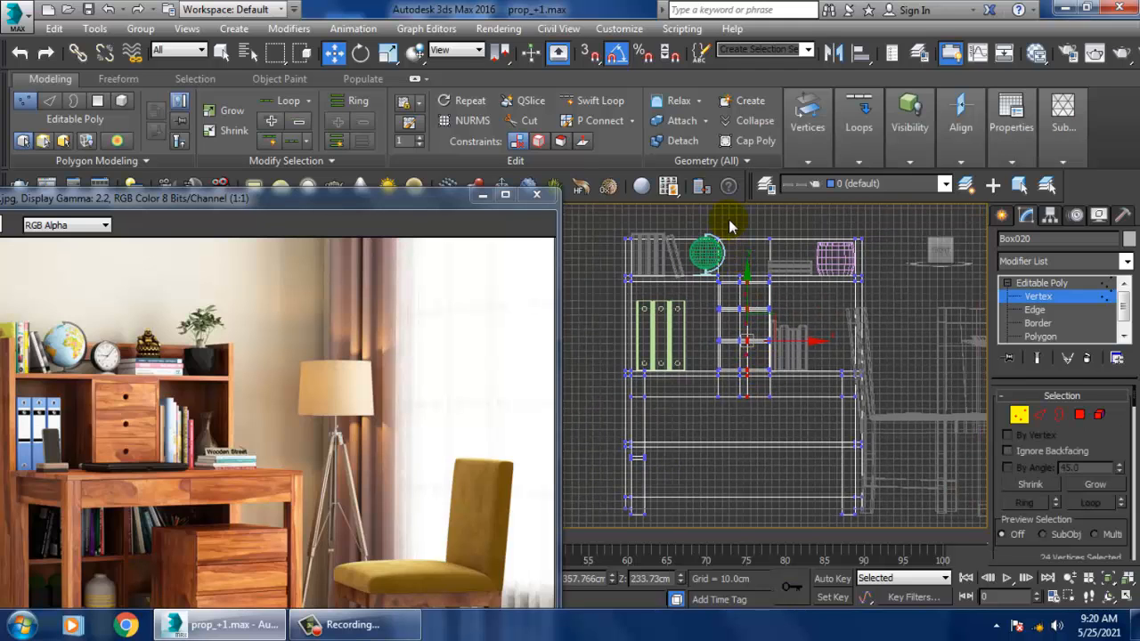
left_click_drag(766, 427, 766, 426)
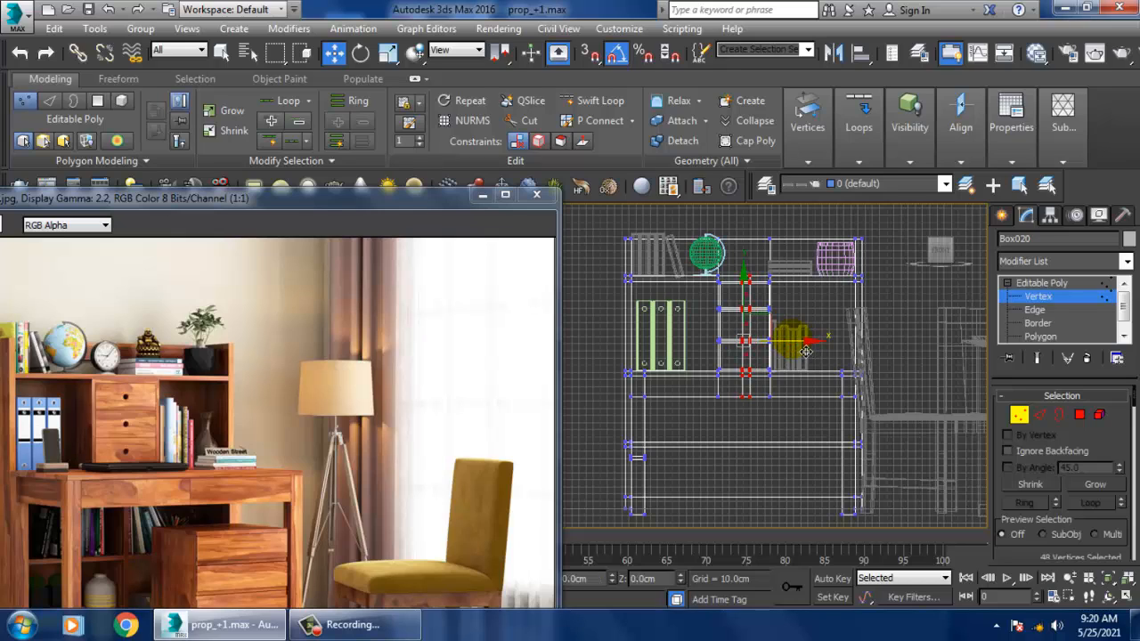
Extrude the narrow polygon at the middle of the desktop's underside downward to form a vertical divider through the lower shelves.
key("p")
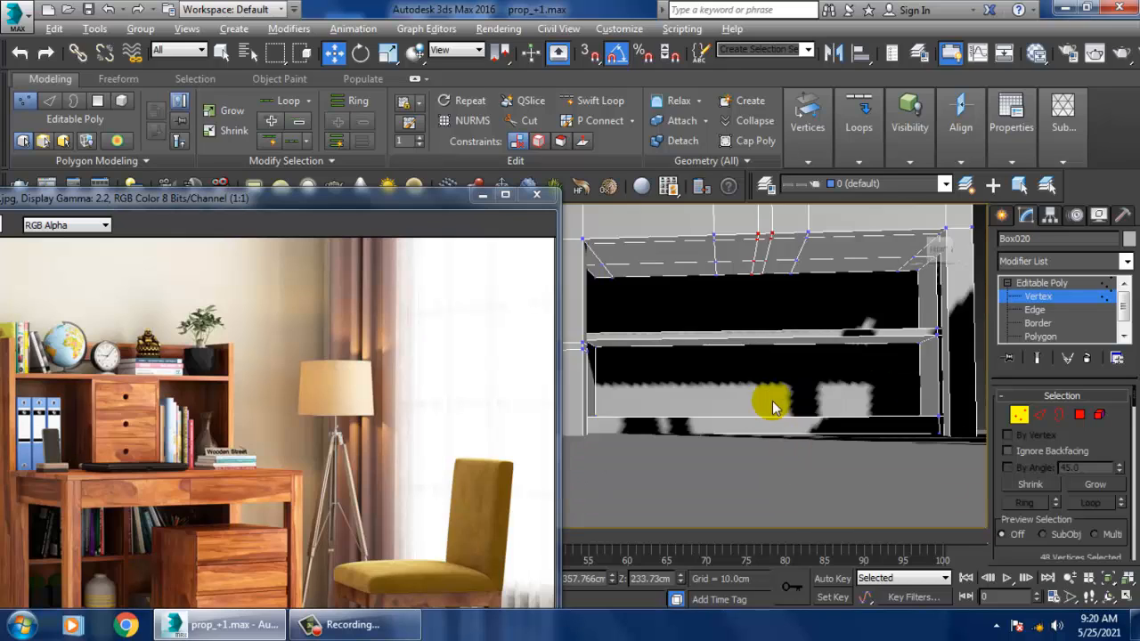
key("z")
scroll(724, 302, "down", 5)
scroll(705, 333, "up", 8)
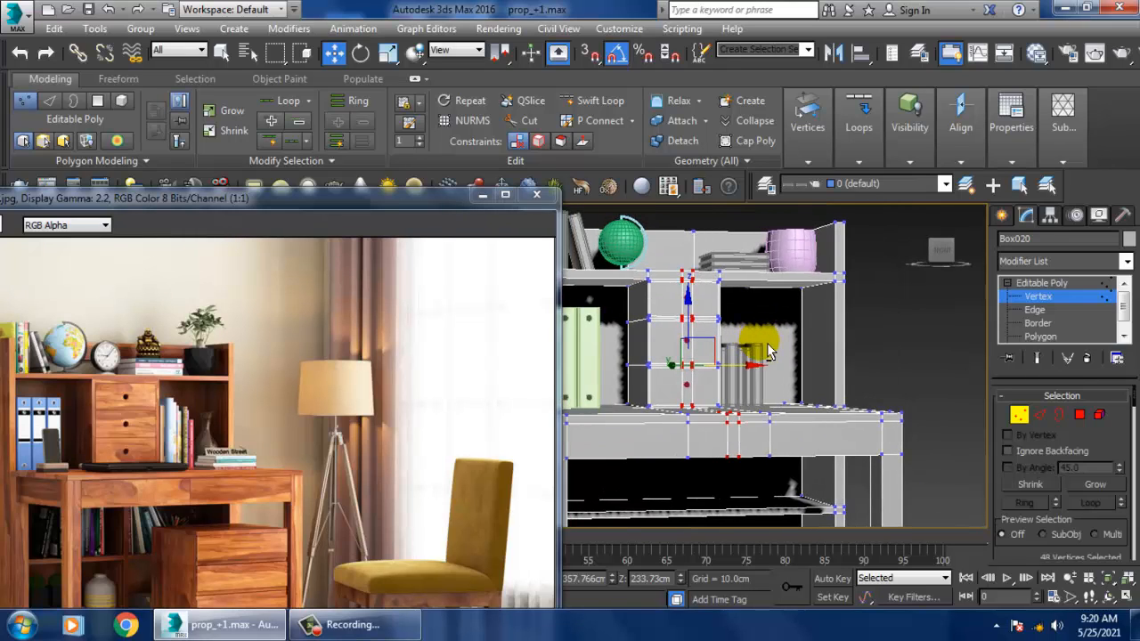
middle_click_drag(744, 381, 1064, 447)
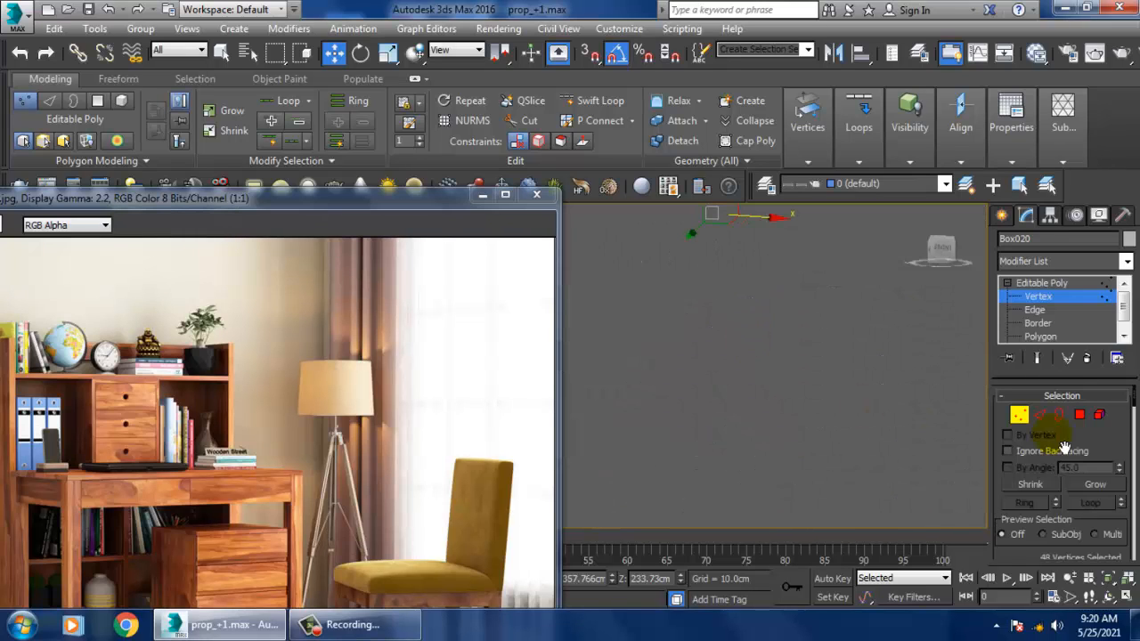
left_click(1078, 415)
key("shift+z")
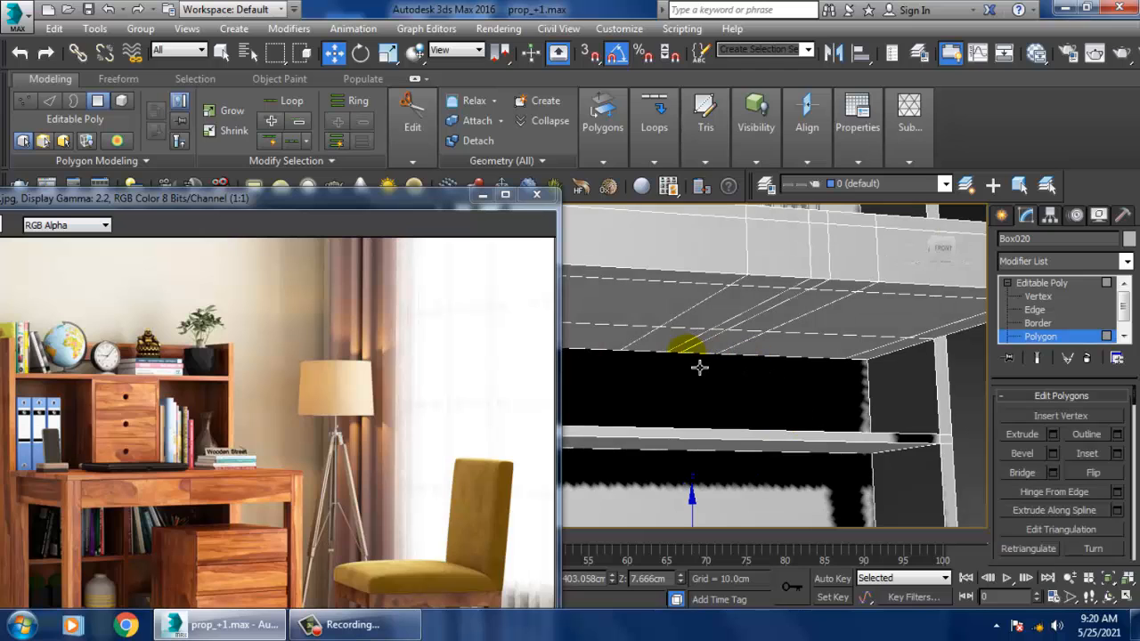
left_click(704, 347)
middle_click_drag(706, 348, 758, 333, "alt")
left_click(1053, 434)
scroll(738, 435, "down", 3)
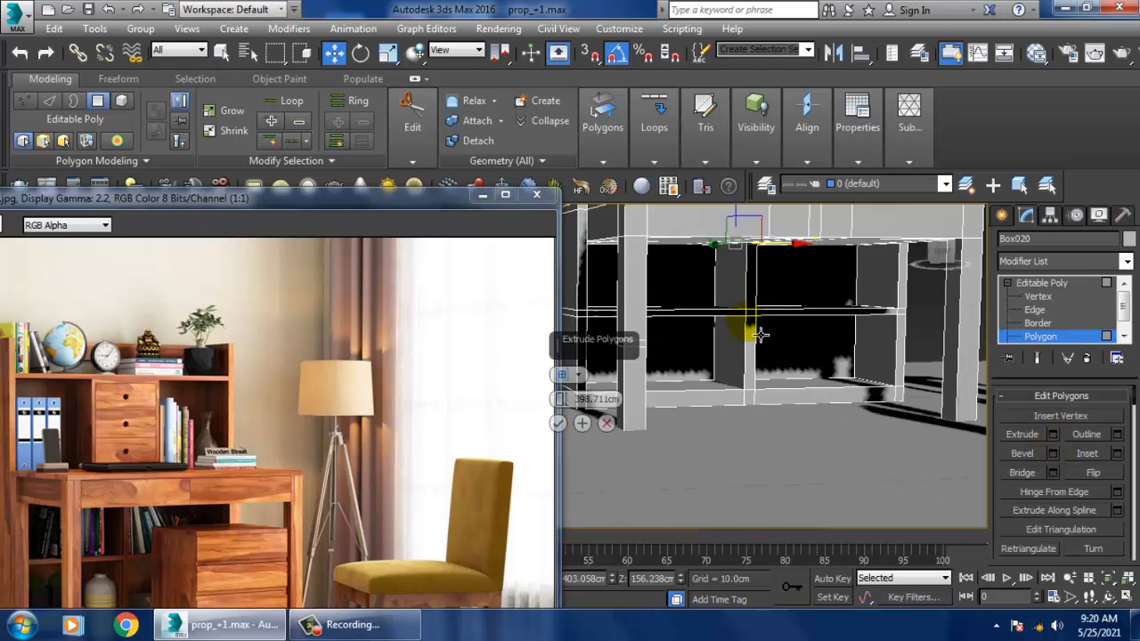
left_click(558, 424)
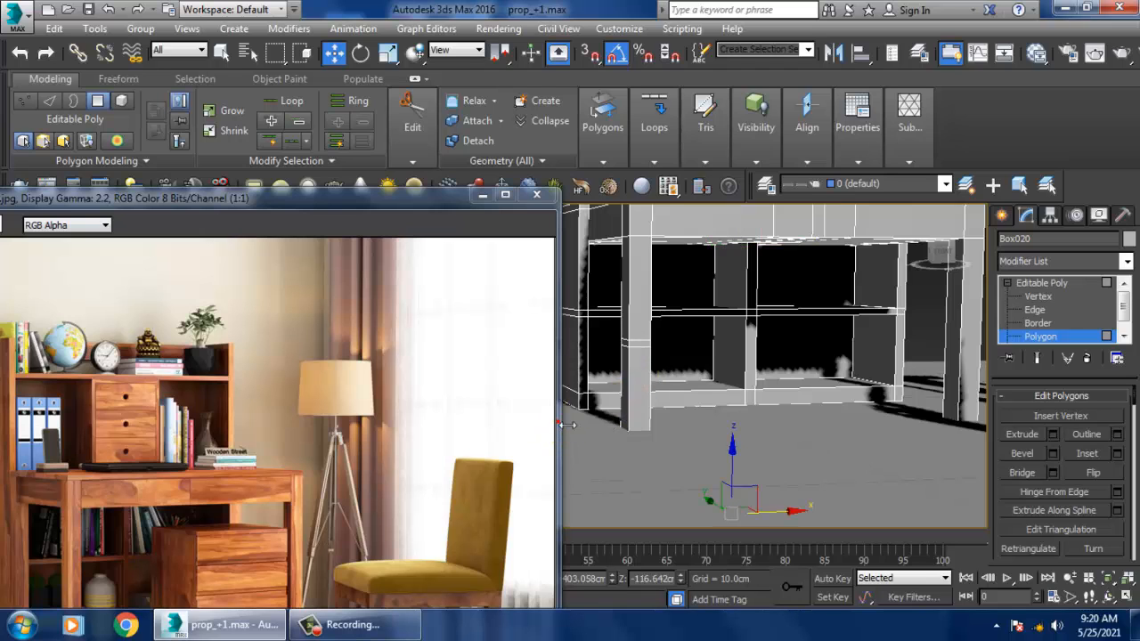
Raise the divider's lower end from below the floor to about 2.4 cm height, at the base board.
middle_click_drag(659, 422, 752, 429, "alt")
left_click_drag(732, 403, 758, 340)
middle_click_drag(788, 333, 773, 389, "alt")
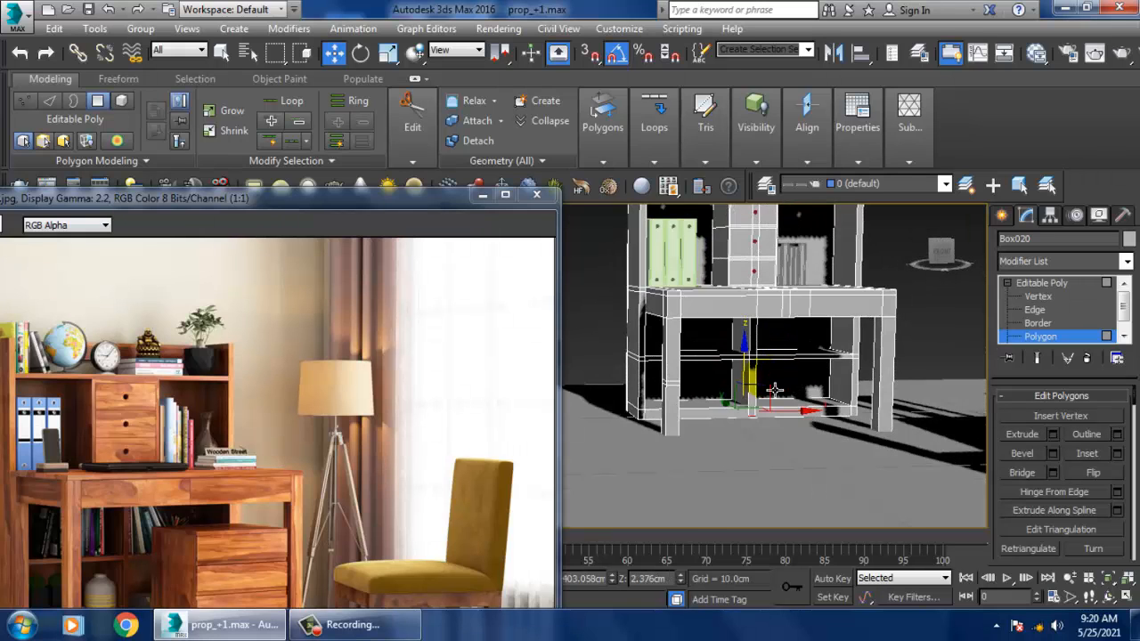
Reposition the reference photo window so the whole desk and chair show, and frame the full desk model for comparison.
left_click_drag(253, 197, 296, 77)
mouse_move(855, 355)
middle_mouse_down()
mouse_move(883, 381)
mouse_move(833, 356)
mouse_move(844, 347)
middle_mouse_up()
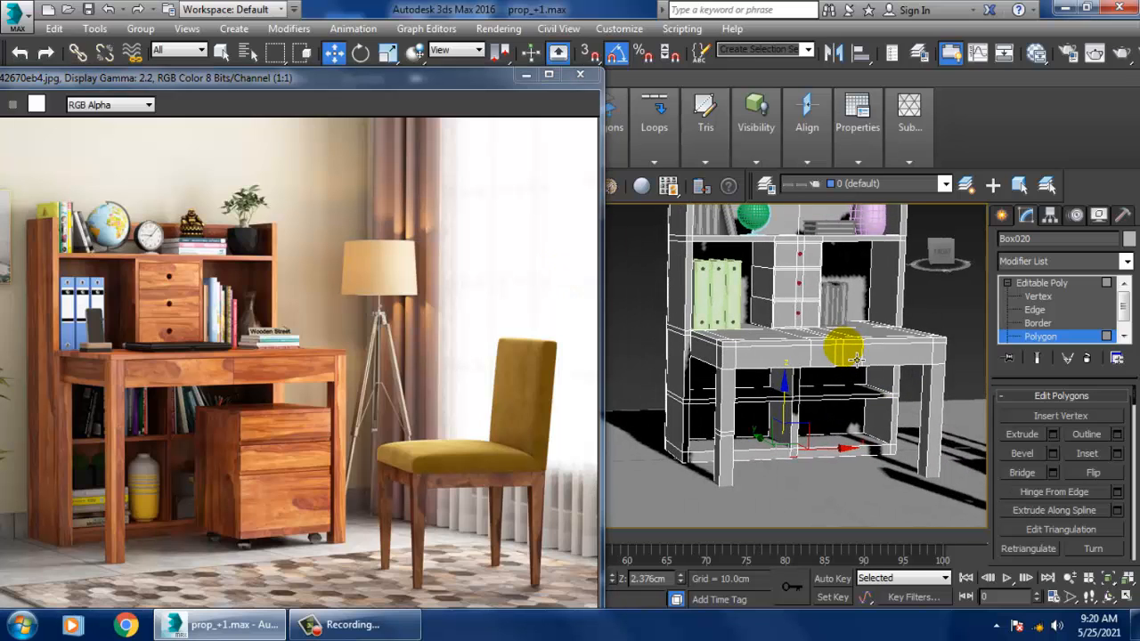
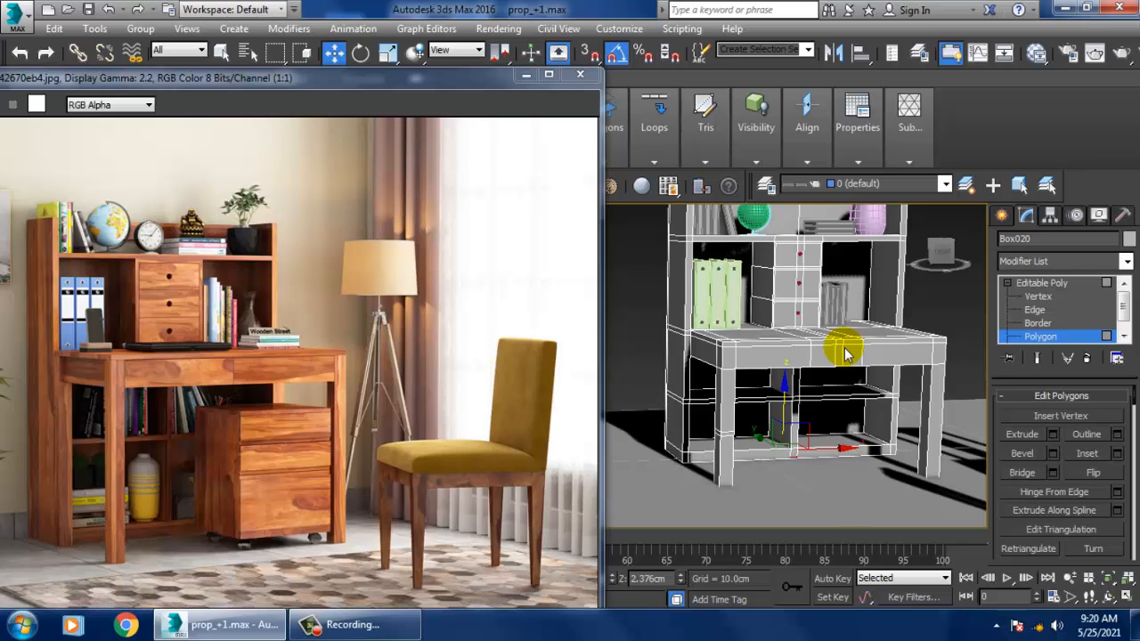
middle_click_drag(811, 406, 841, 433)
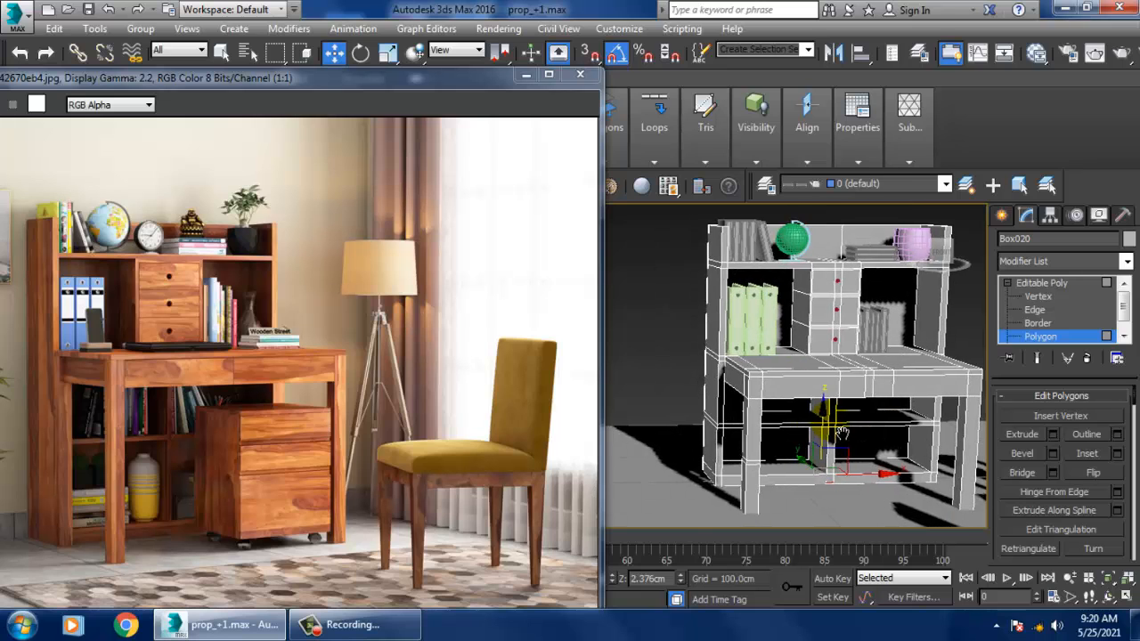
Create a thin standard cylinder of about 14 cm radius between the globe and the stacked books for the clock, in the Front view.
left_click(1002, 216)
middle_click_drag(845, 302, 847, 397)
scroll(848, 397, "up", 5)
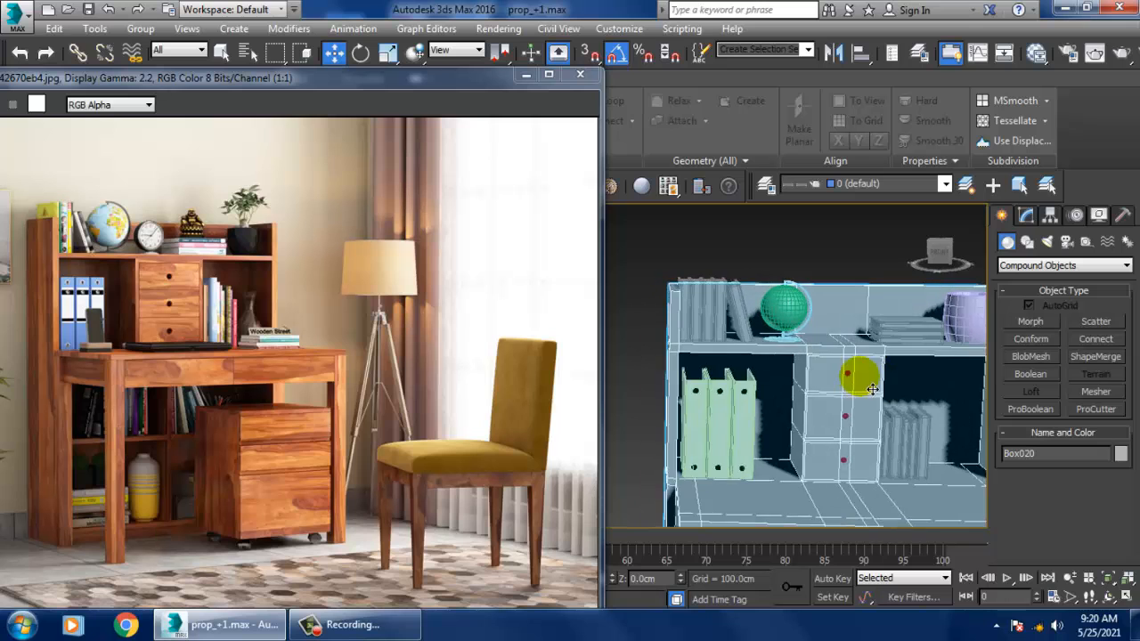
key("alt+w")
key("alt+w")
middle_click_drag(861, 299, 841, 372)
scroll(714, 311, "up", 3)
middle_click_drag(715, 316, 830, 304)
scroll(831, 303, "up", 3)
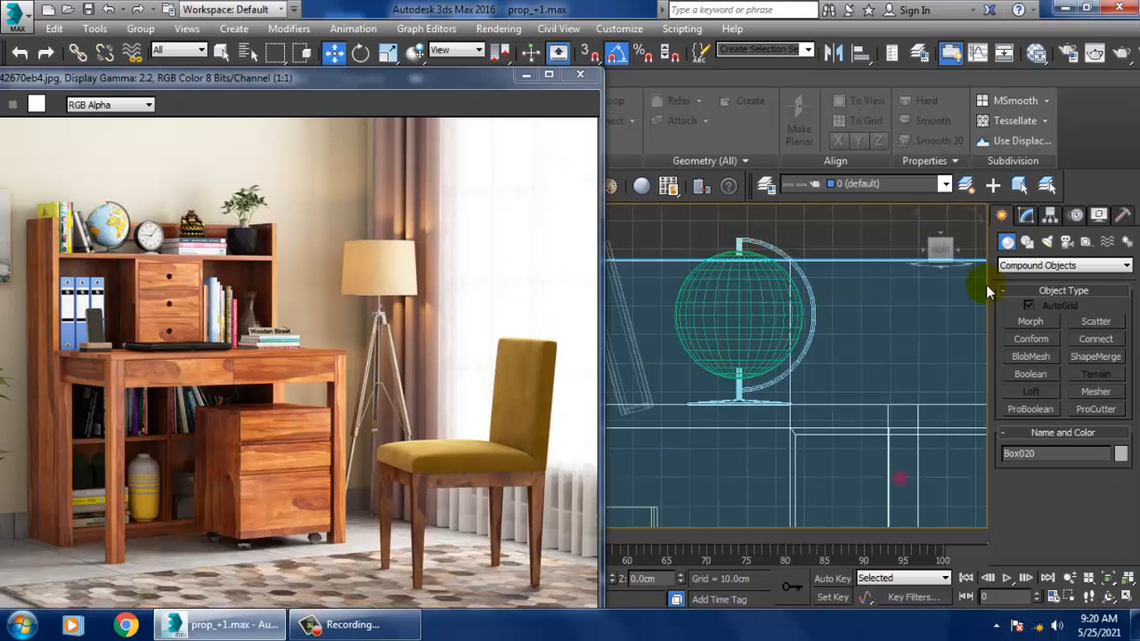
left_click(1026, 270)
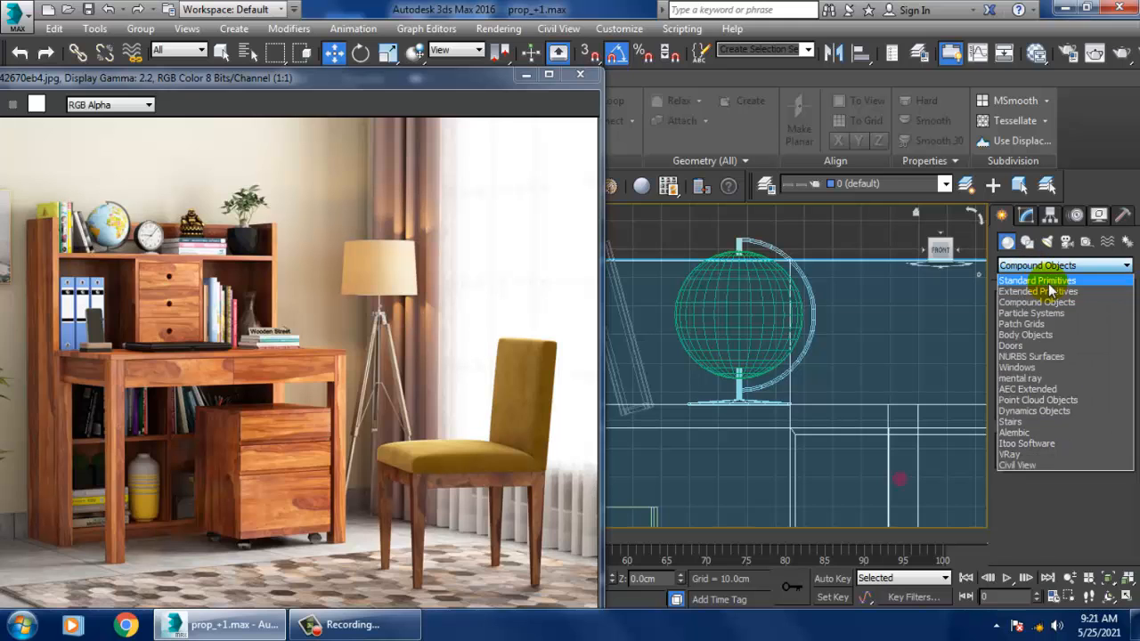
left_click(1037, 279)
left_click(1041, 357)
scroll(789, 341, "up", 3)
middle_click_drag(794, 341, 677, 355)
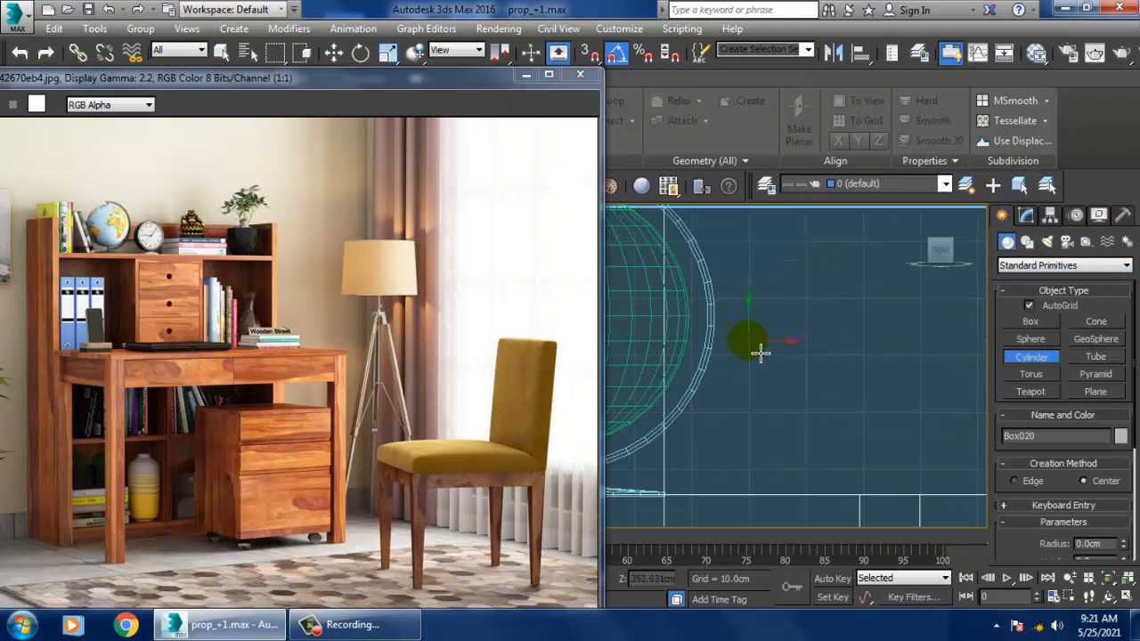
scroll(819, 336, "down", 3)
middle_click_drag(843, 339, 819, 330)
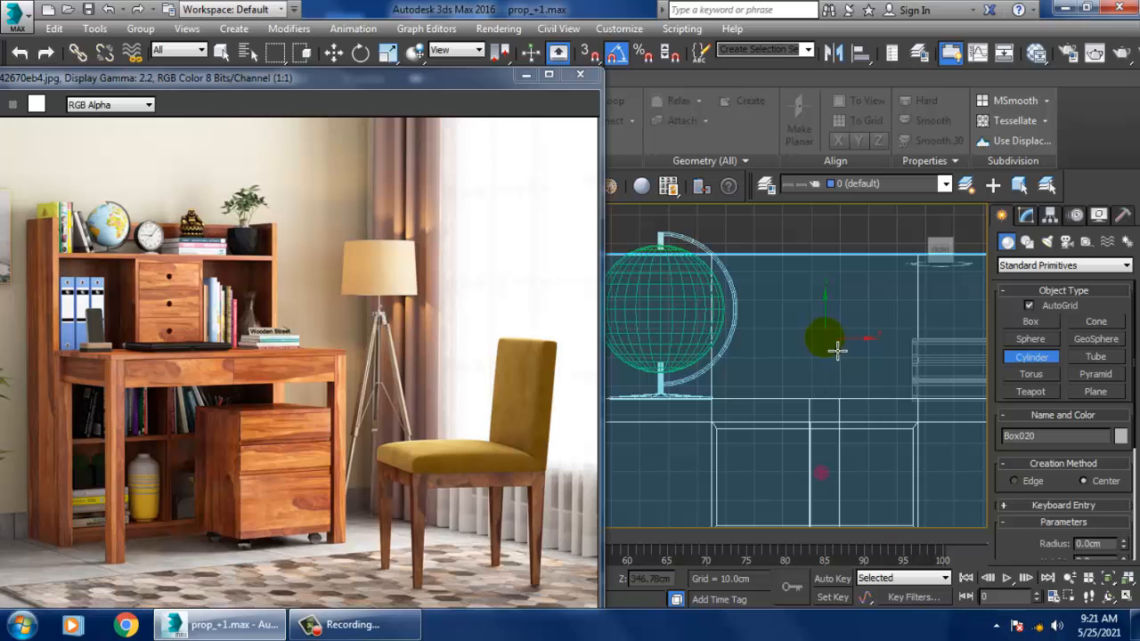
left_click_drag(836, 349, 871, 369)
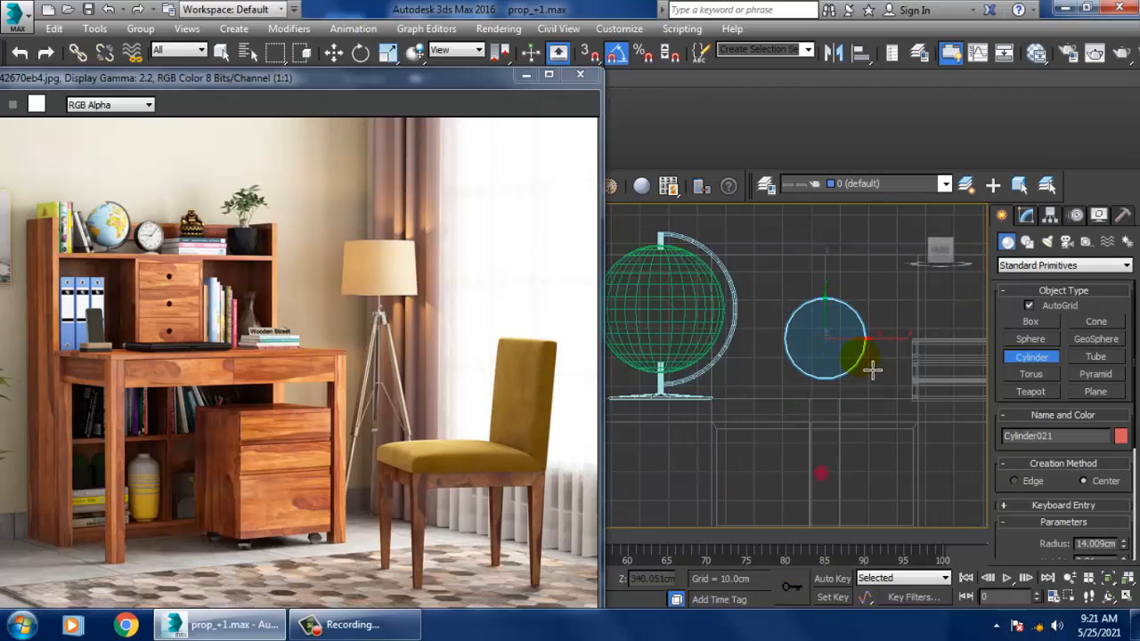
left_click(872, 363)
key("w")
Move the clock cylinder back over the top shelf, between the globe and the stacked books.
key("alt+w")
middle_click(853, 419)
key("z")
key("alt+w")
scroll(864, 425, "down", 5)
middle_click_drag(864, 424, 878, 435, "alt")
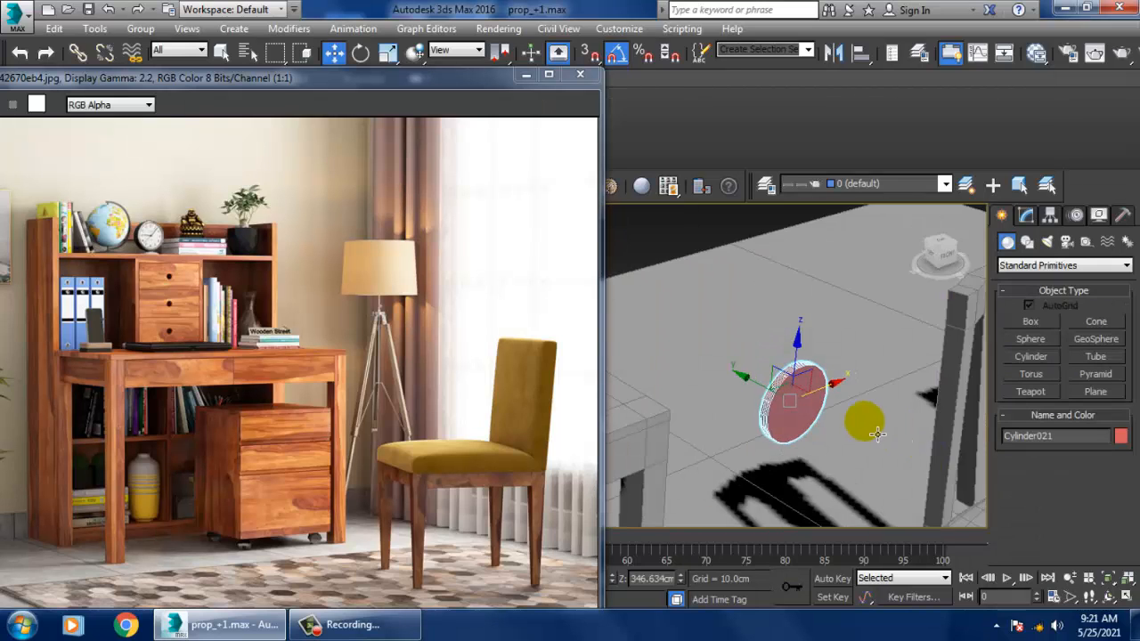
scroll(877, 433, "down", 6)
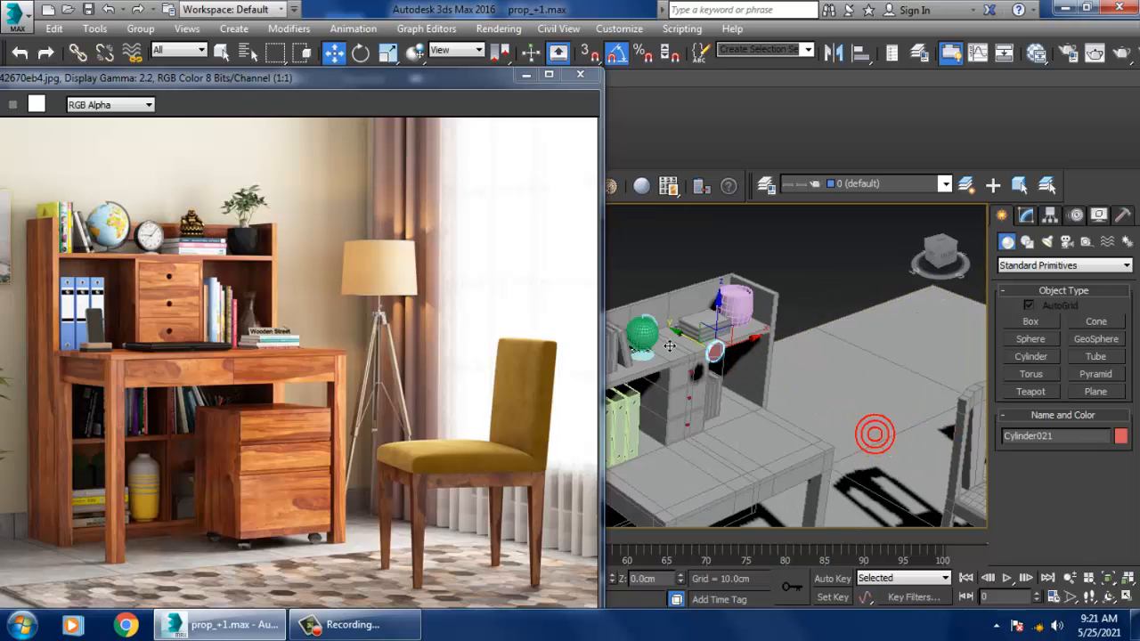
left_click_drag(670, 347, 637, 330)
Scale the clock cylinder along its depth to make the body thicker.
key("z")
scroll(712, 360, "down", 5)
middle_click_drag(720, 344, 812, 368, "alt")
key("r")
left_click_drag(819, 374, 917, 398)
key("w")
key("z")
middle_click_drag(763, 364, 846, 374, "alt")
middle_click_drag(846, 374, 906, 377)
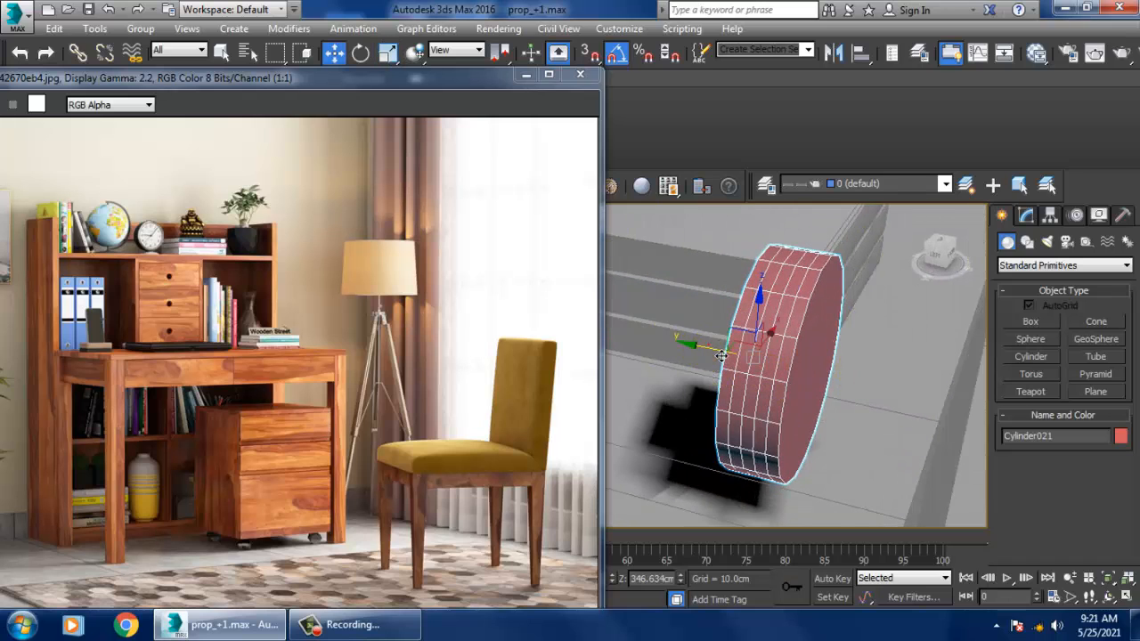
Shift the thickened clock cylinder further back along its depth axis on the top shelf.
left_click_drag(721, 356, 561, 334)
middle_click_drag(628, 358, 791, 372, "alt")
scroll(771, 369, "down", 5)
scroll(764, 370, "up", 2)
Convert the clock cylinder to an Editable Poly.
right_click(768, 366)
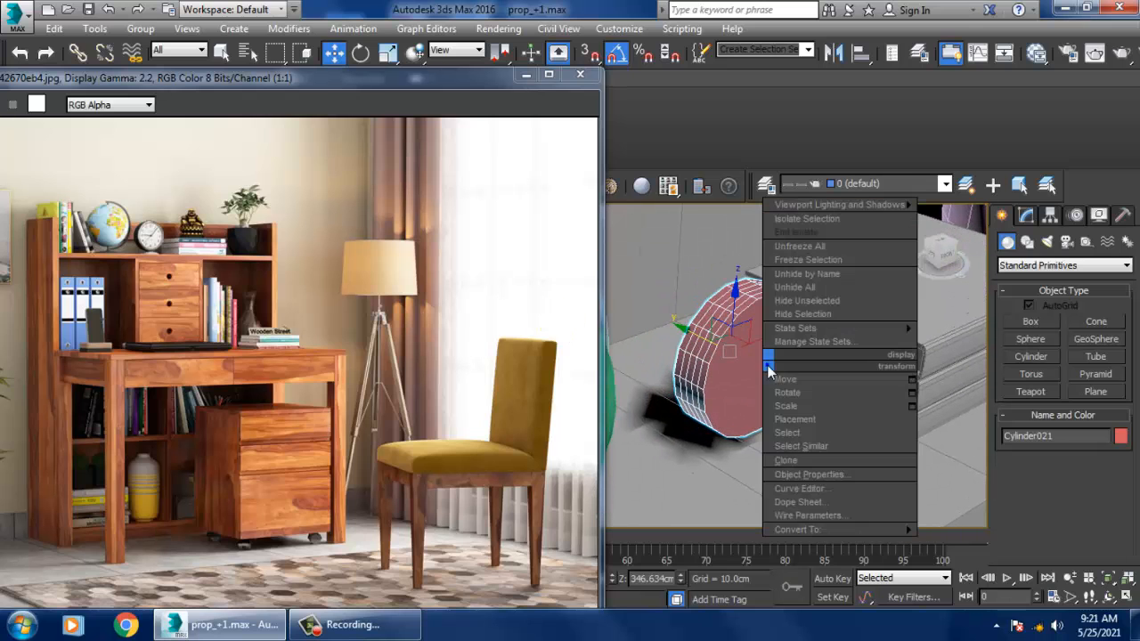
mouse_move(878, 532)
left_click(957, 542)
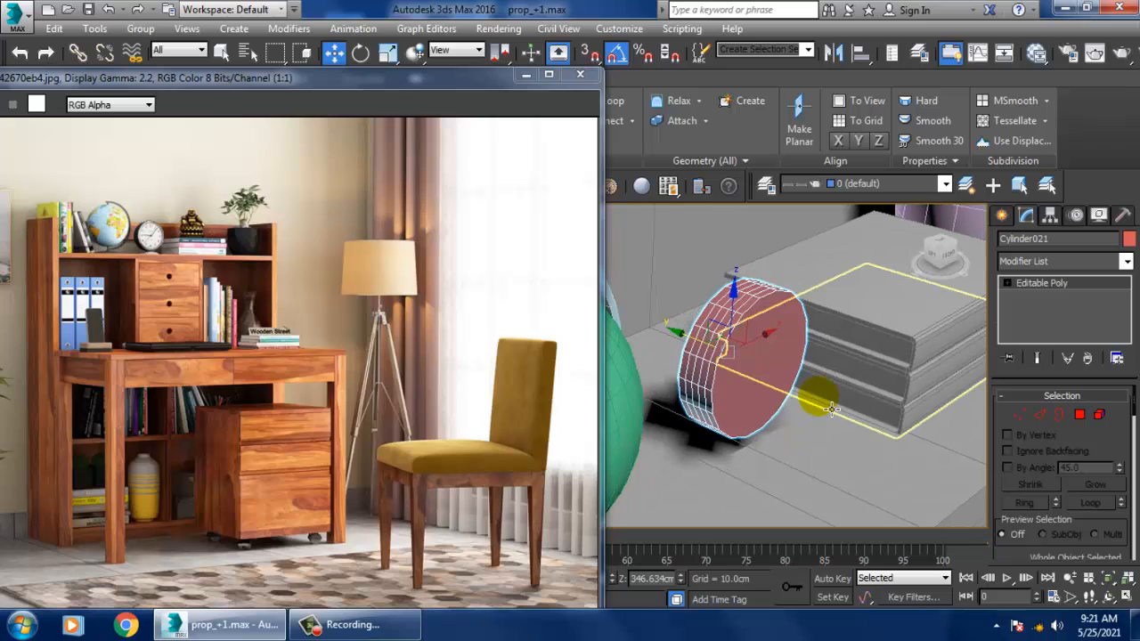
Bevel the clock's round front face with 1.13 cm height and -1.0 cm outline.
key("2")
left_click(738, 358)
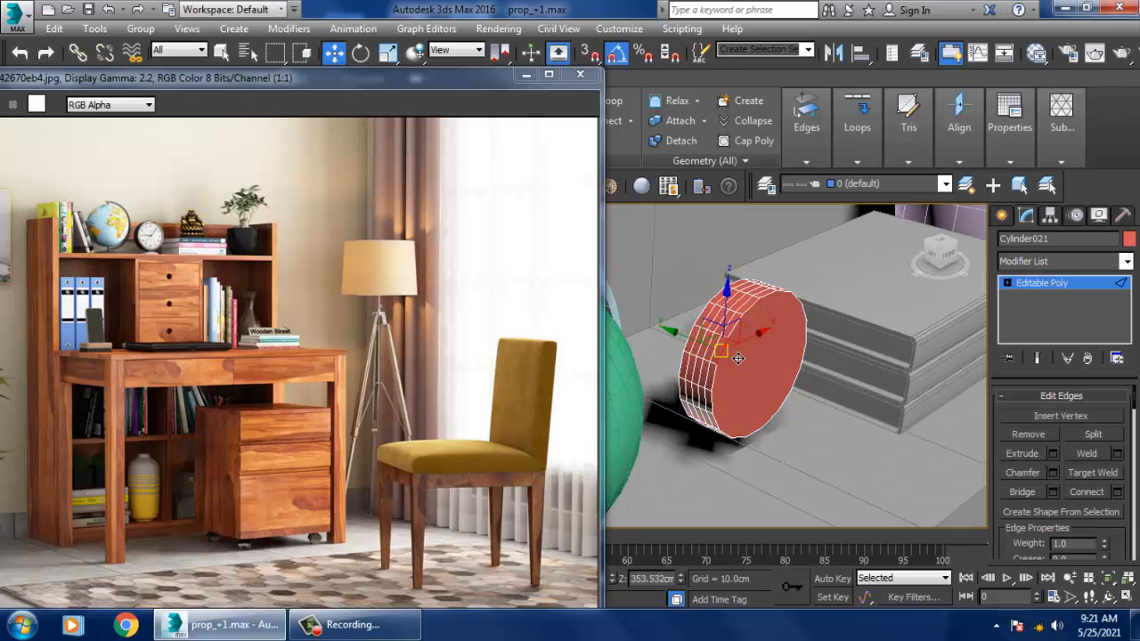
left_click(1006, 284)
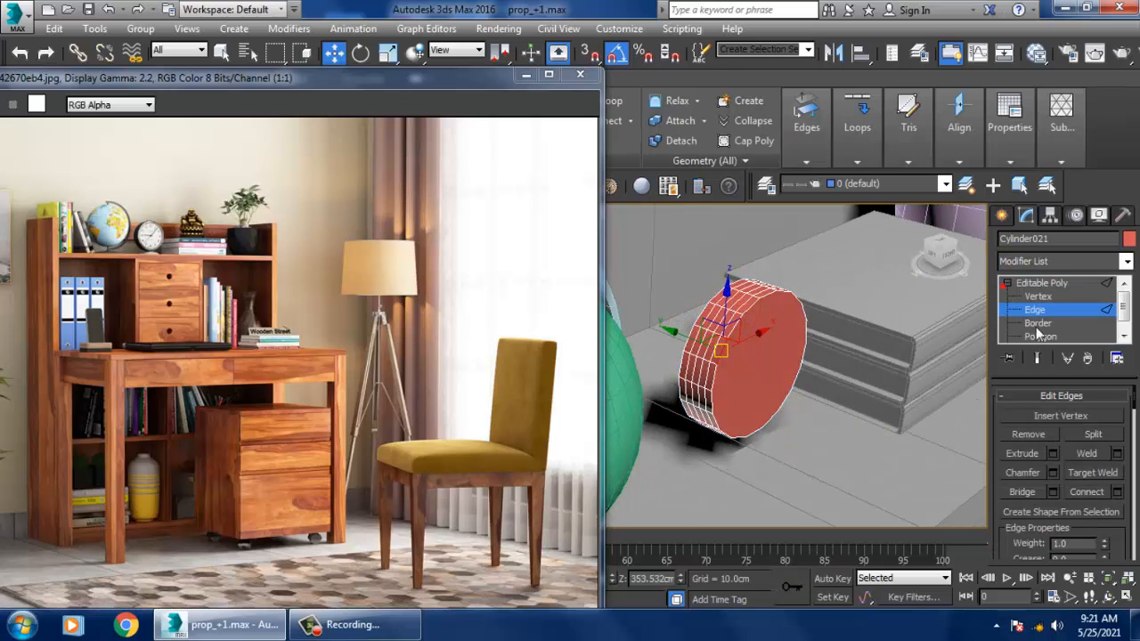
left_click(1040, 336)
left_click(777, 382)
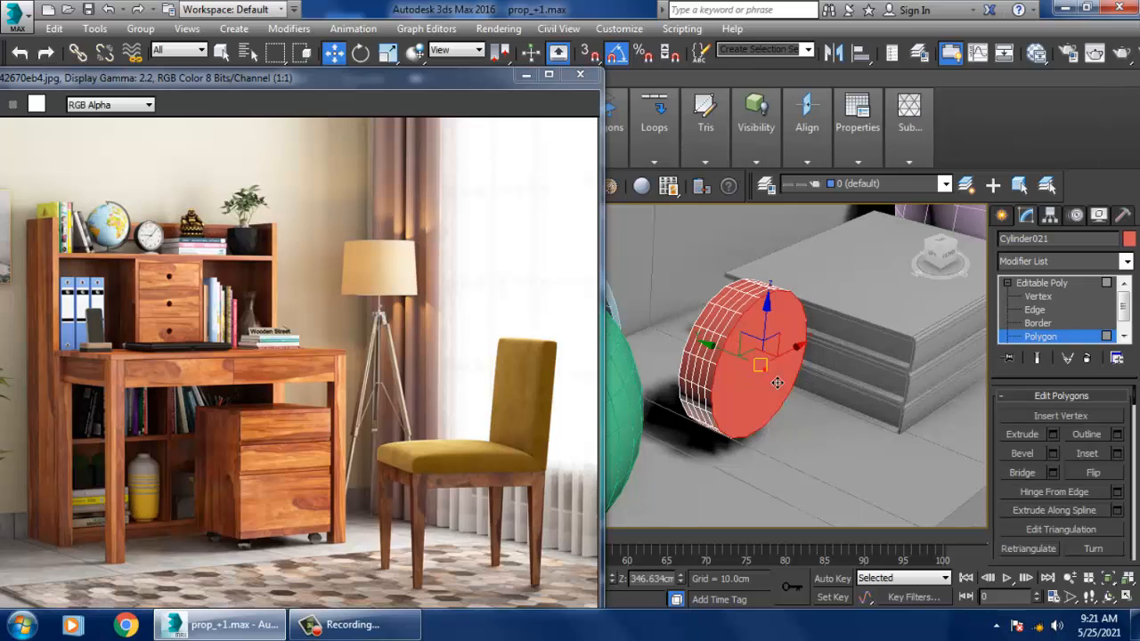
left_click(1052, 454)
left_click_drag(562, 400, 608, 452)
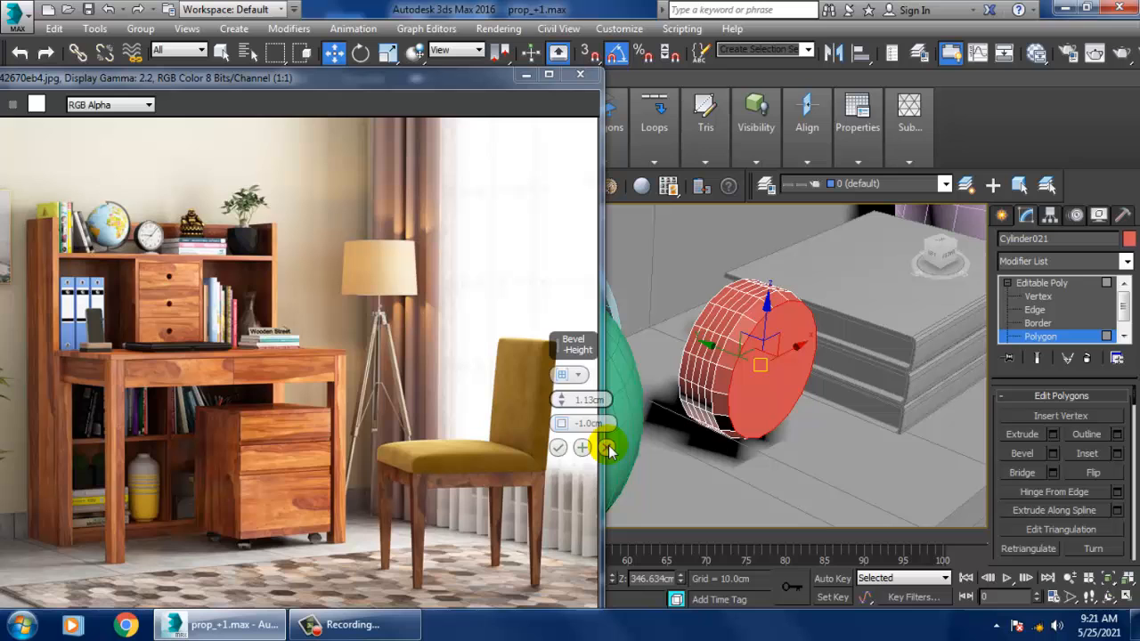
left_click(558, 447)
Isolate the clock and extrude one polygon of its rear band at the underside by 10 cm to form a foot.
key("f")
scroll(793, 392, "up", 5)
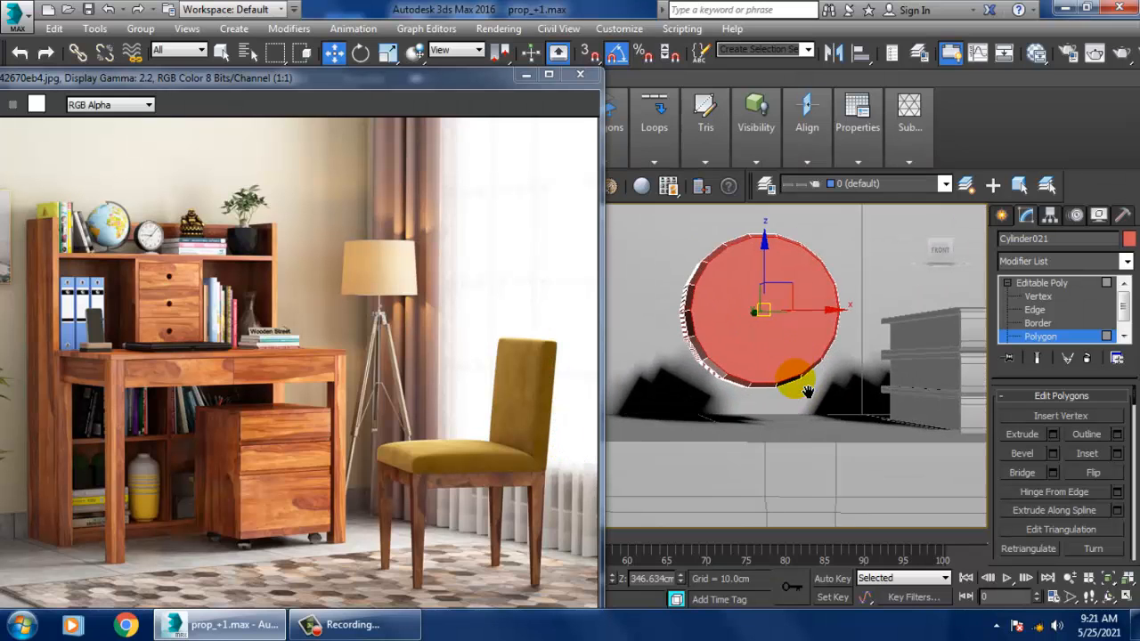
middle_click_drag(769, 396, 740, 404, "alt")
key("alt+q")
middle_click_drag(641, 501, 748, 359)
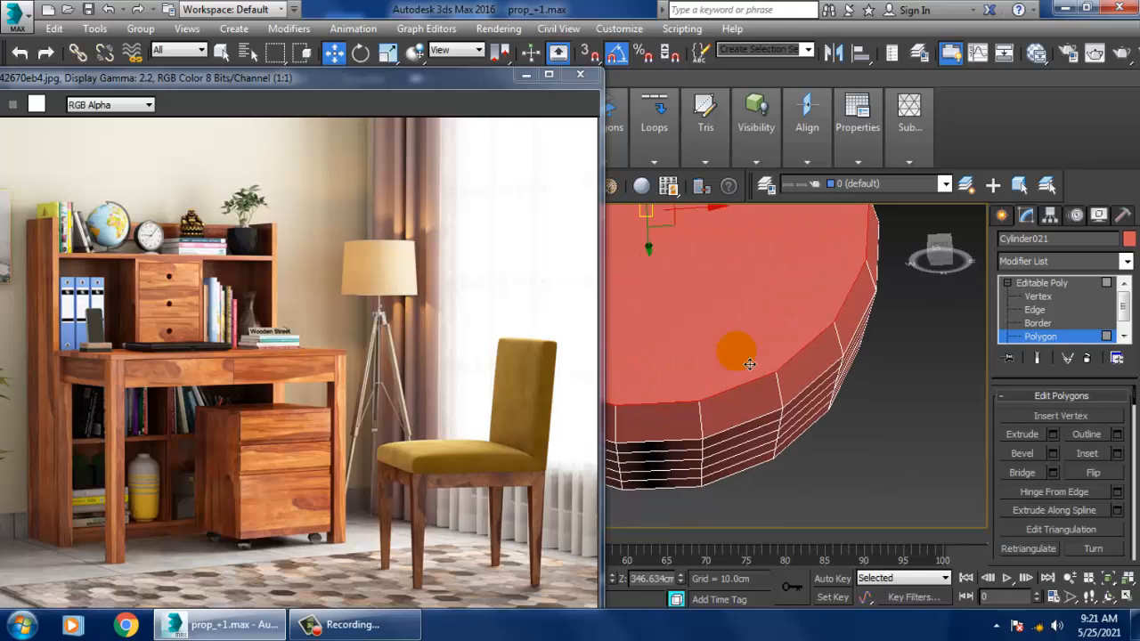
middle_click_drag(695, 454, 690, 447, "alt")
middle_click_drag(690, 447, 761, 363)
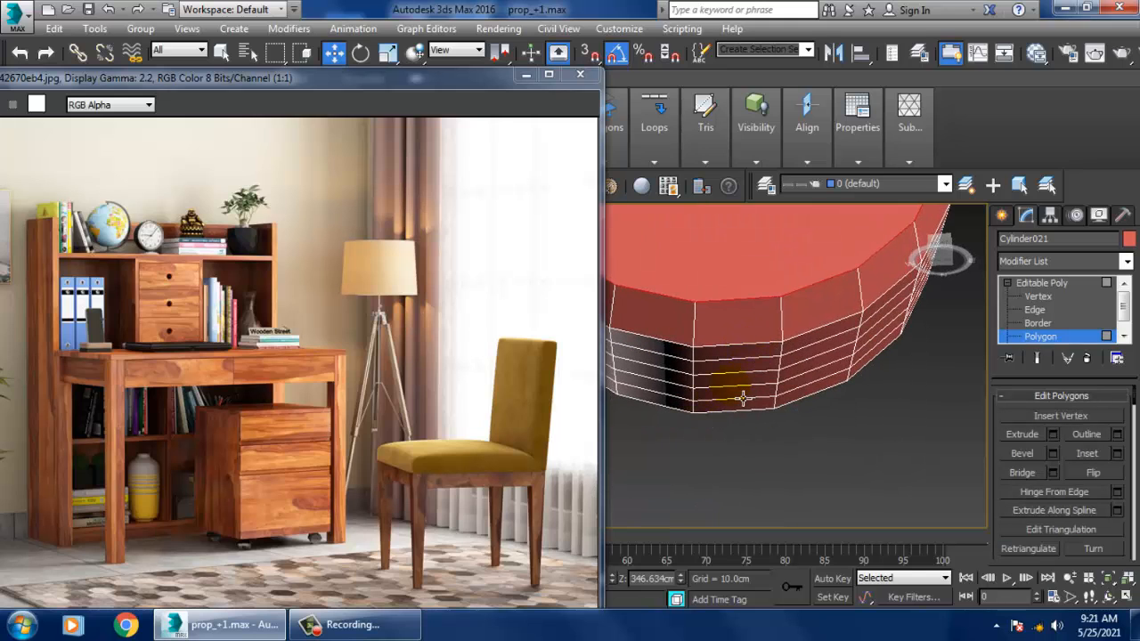
left_click(742, 397)
left_click(734, 405)
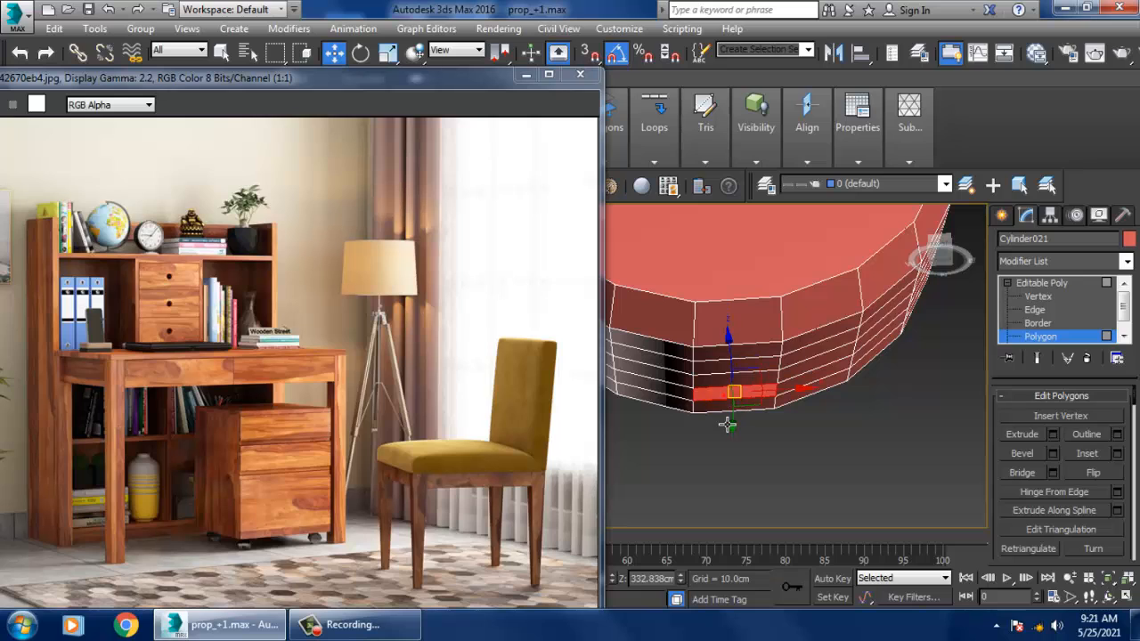
left_click(1053, 436)
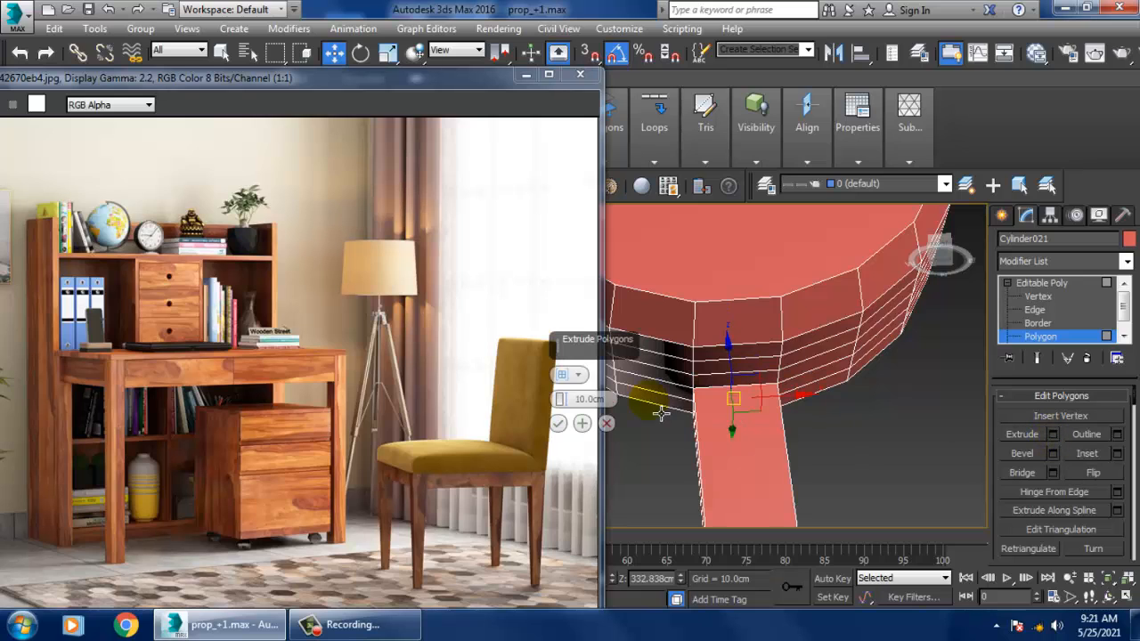
scroll(807, 374, "down", 5)
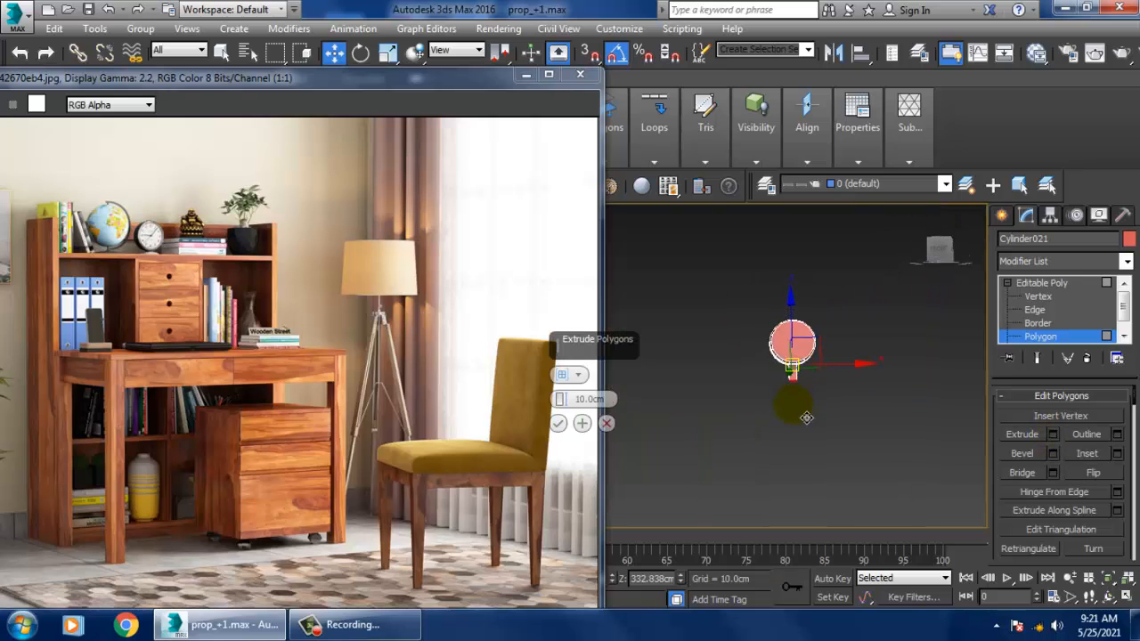
left_click(557, 422)
End the clock's isolation and shorten its foot by raising the bottom face to about 327.8 cm height, near the shelf surface.
right_click(848, 356)
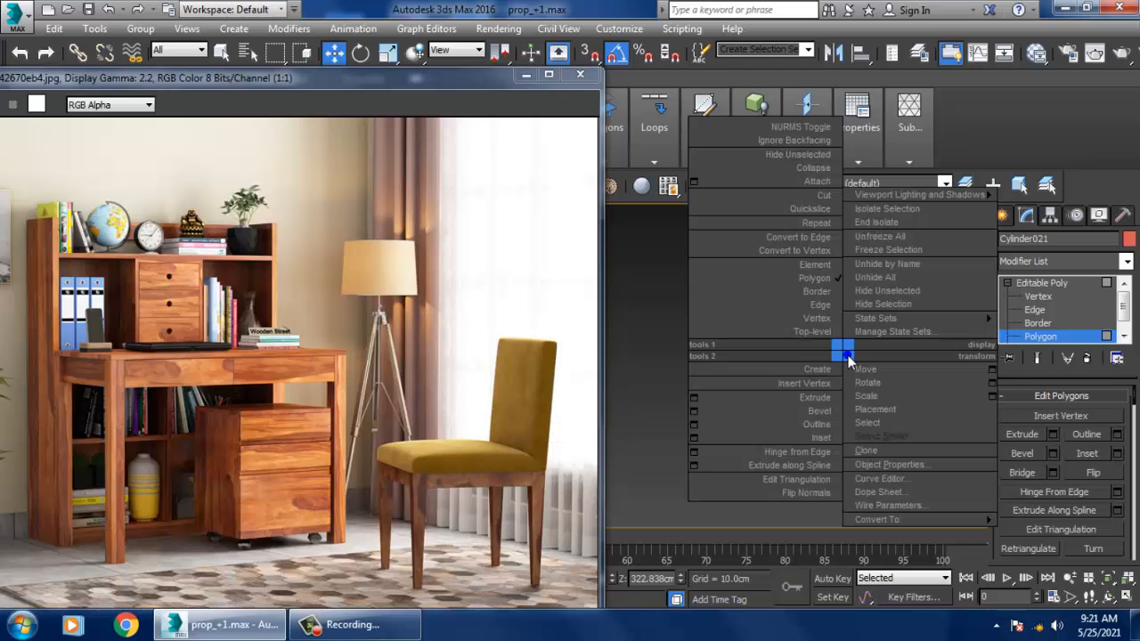
left_click(912, 236)
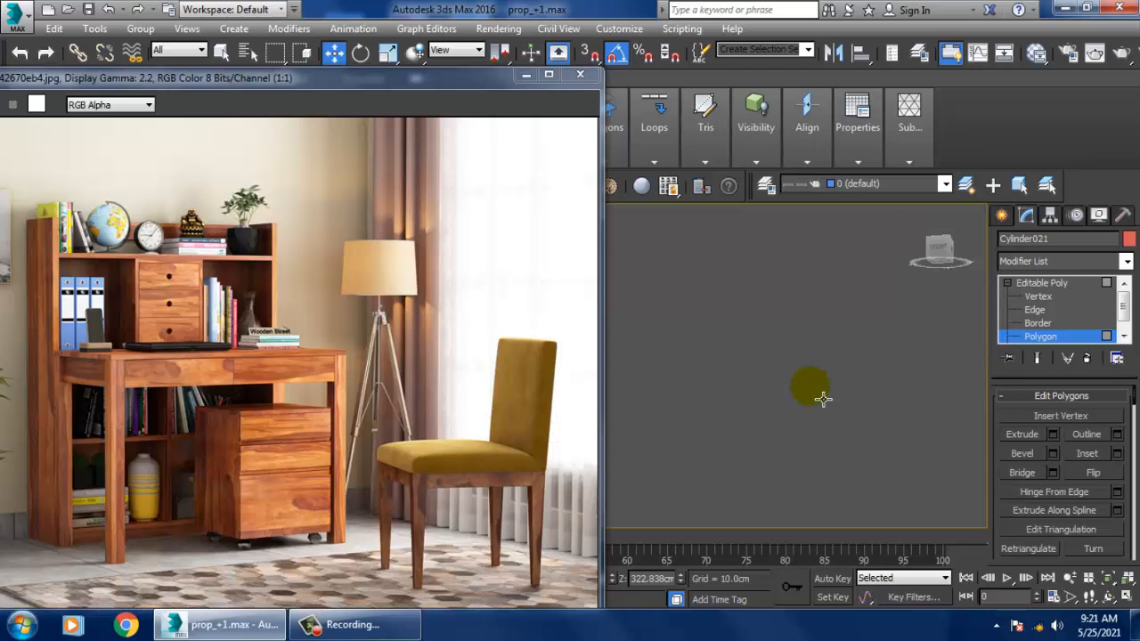
scroll(823, 399, "down", 5)
middle_click_drag(817, 395, 820, 438, "alt")
scroll(829, 458, "down", 4)
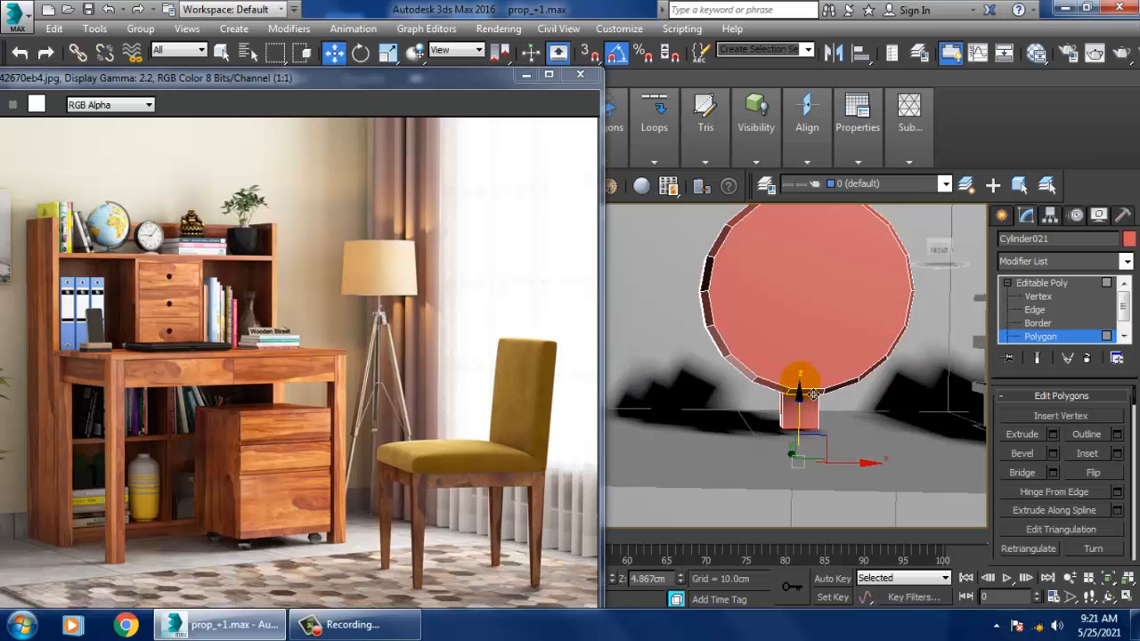
middle_click_drag(813, 394, 821, 423, "alt")
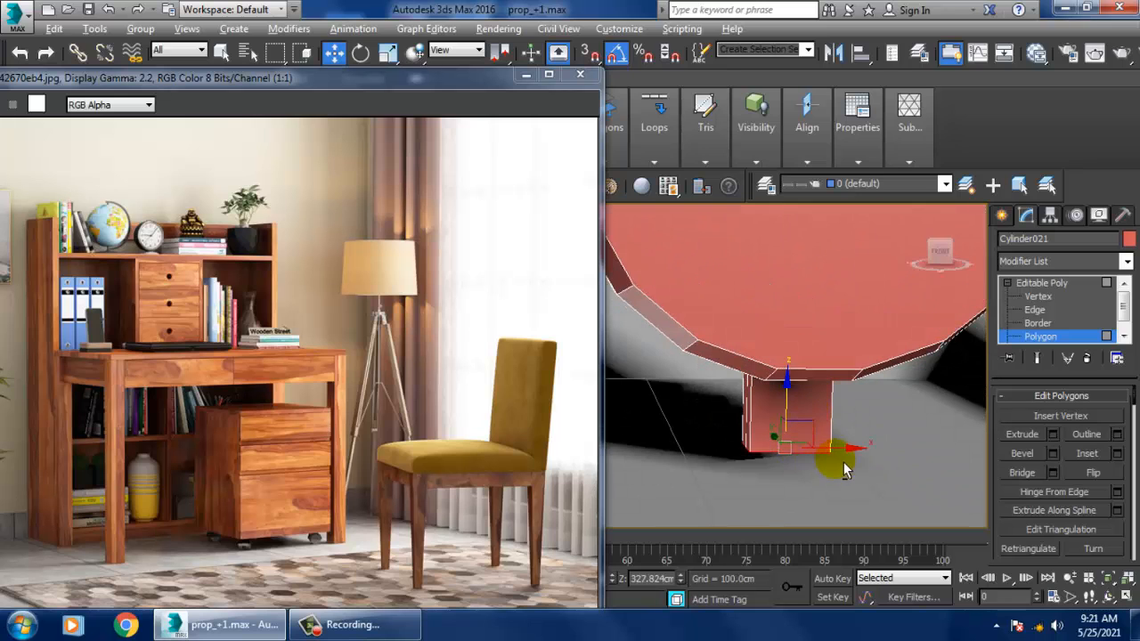
middle_click_drag(843, 463, 841, 458, "alt")
left_click(1002, 216)
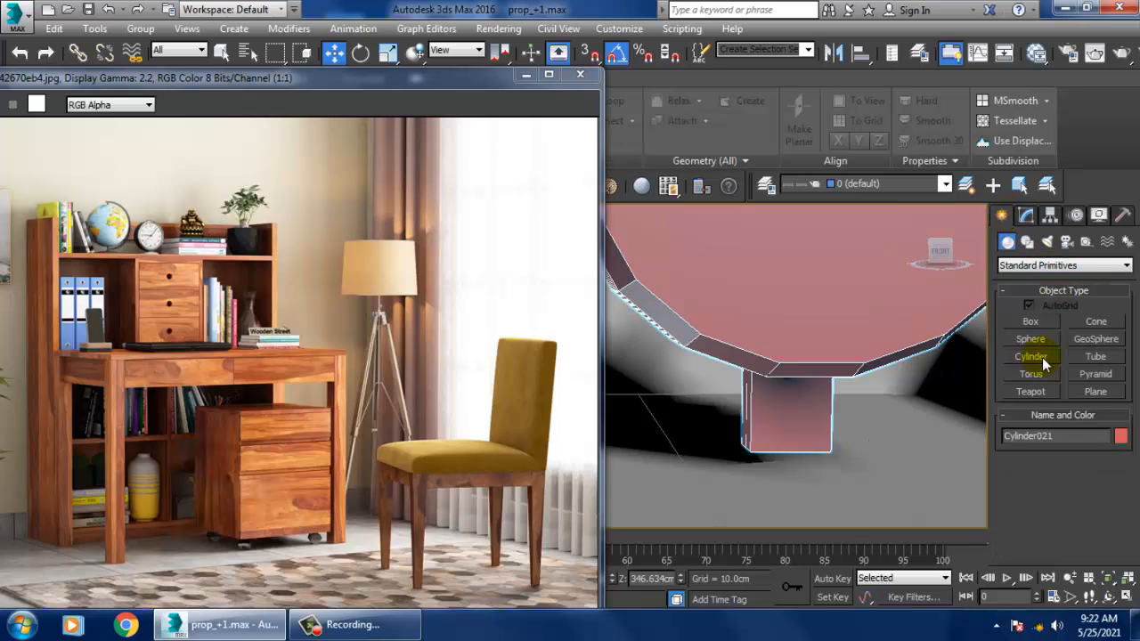
left_click(1030, 322)
right_click(850, 425)
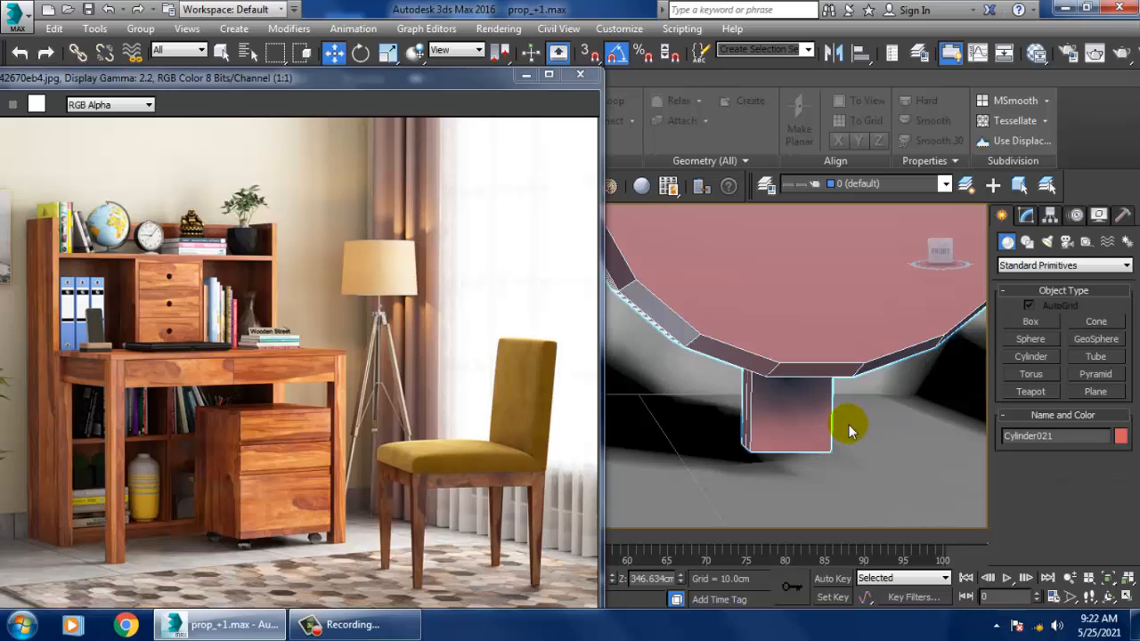
Extrude the bottom face of the clock's foot by 10 cm and raise the new end face to about 324.7 cm height.
key("4")
left_click_drag(728, 415, 862, 490)
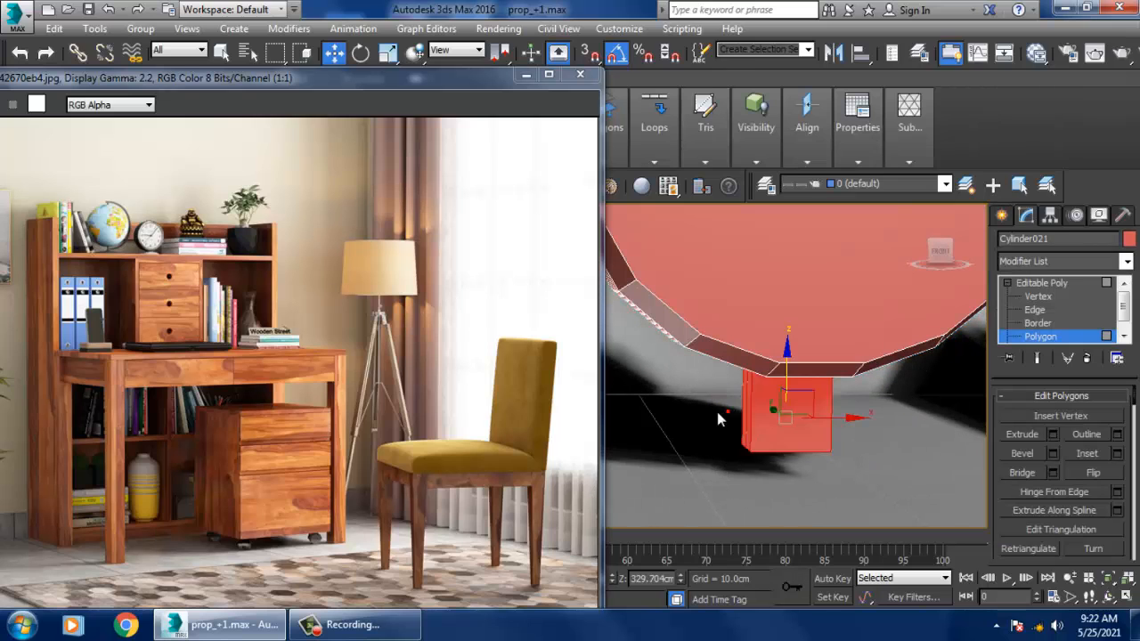
left_click_drag(695, 405, 874, 420, "alt")
left_click(1053, 433)
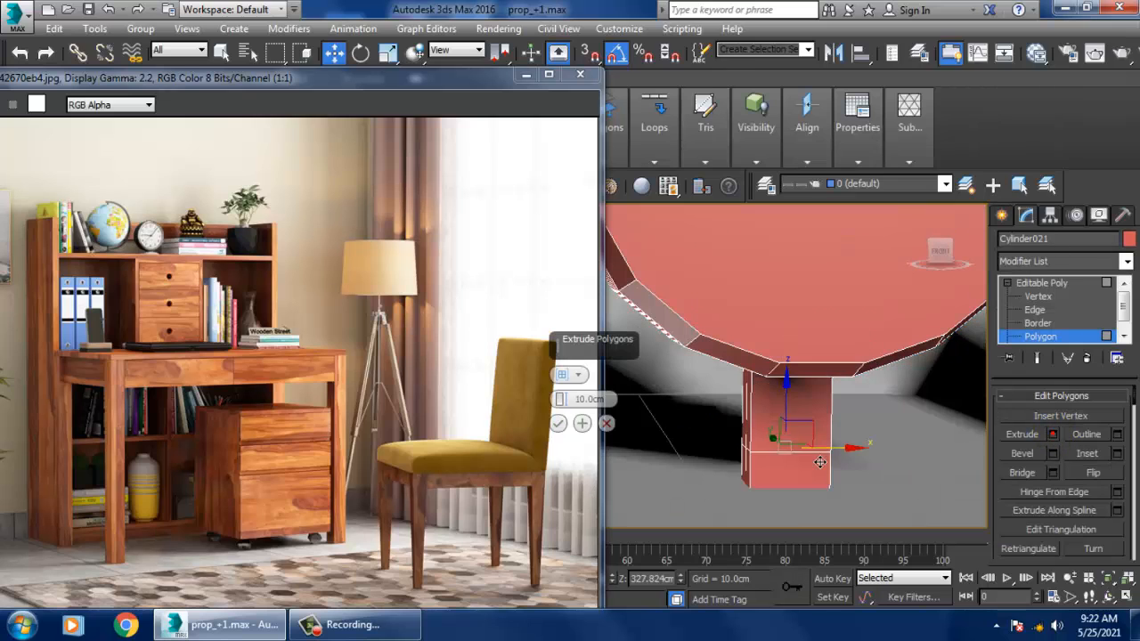
left_click(558, 424)
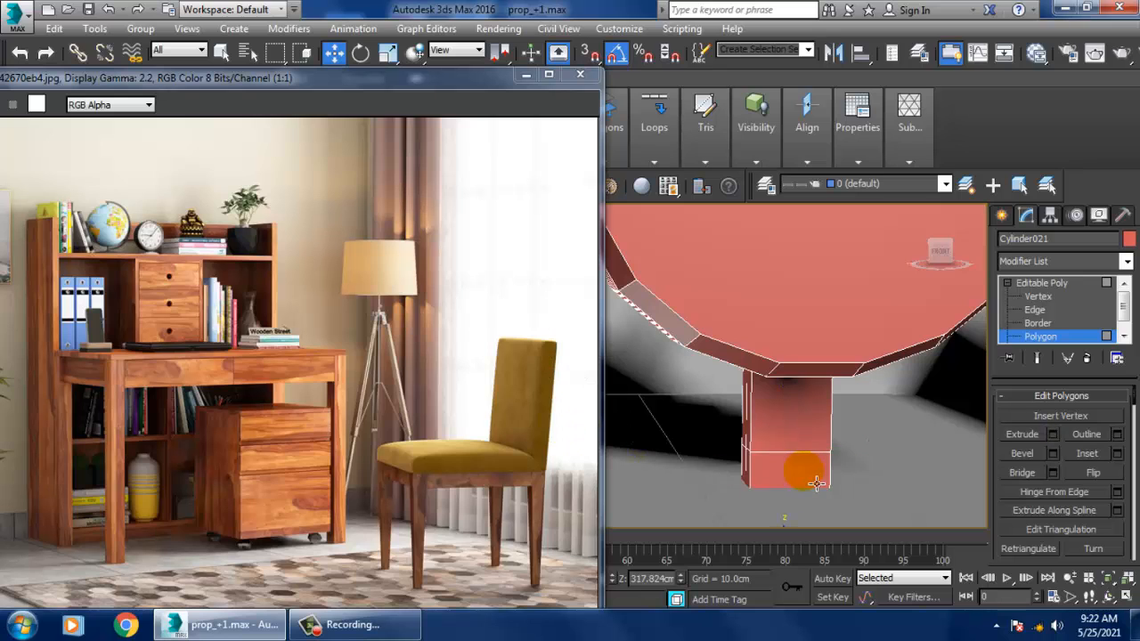
scroll(783, 490, "down", 6)
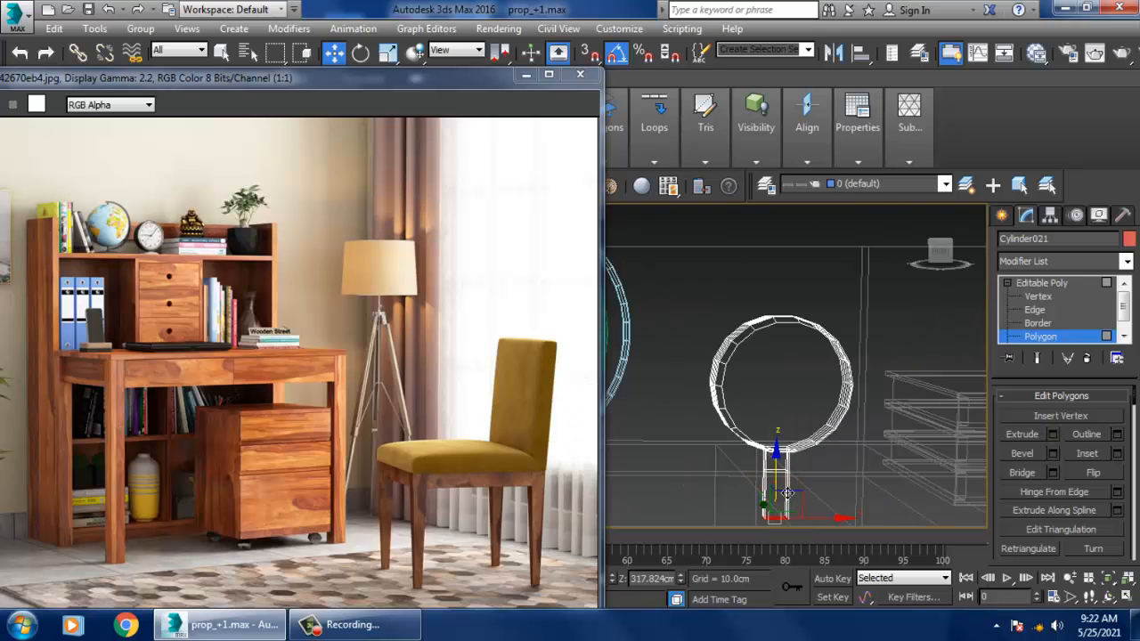
key("F3")
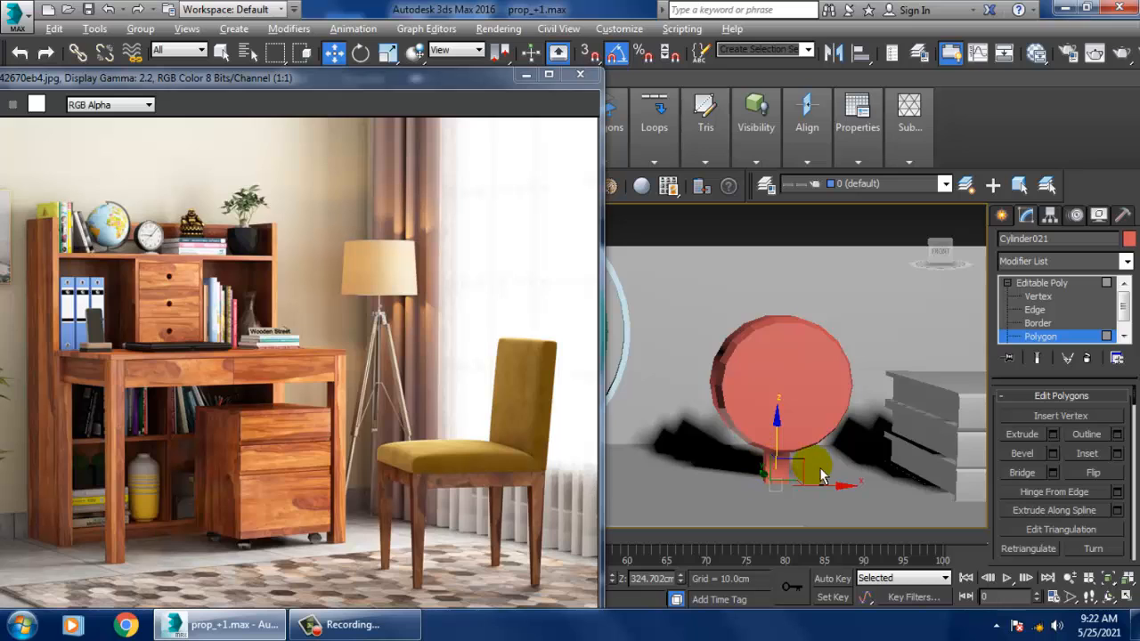
middle_click_drag(819, 467, 814, 432, "alt")
Scale the foot's bottom polygons outward into a wide, flared base for the clock, and leave polygon editing.
key("r")
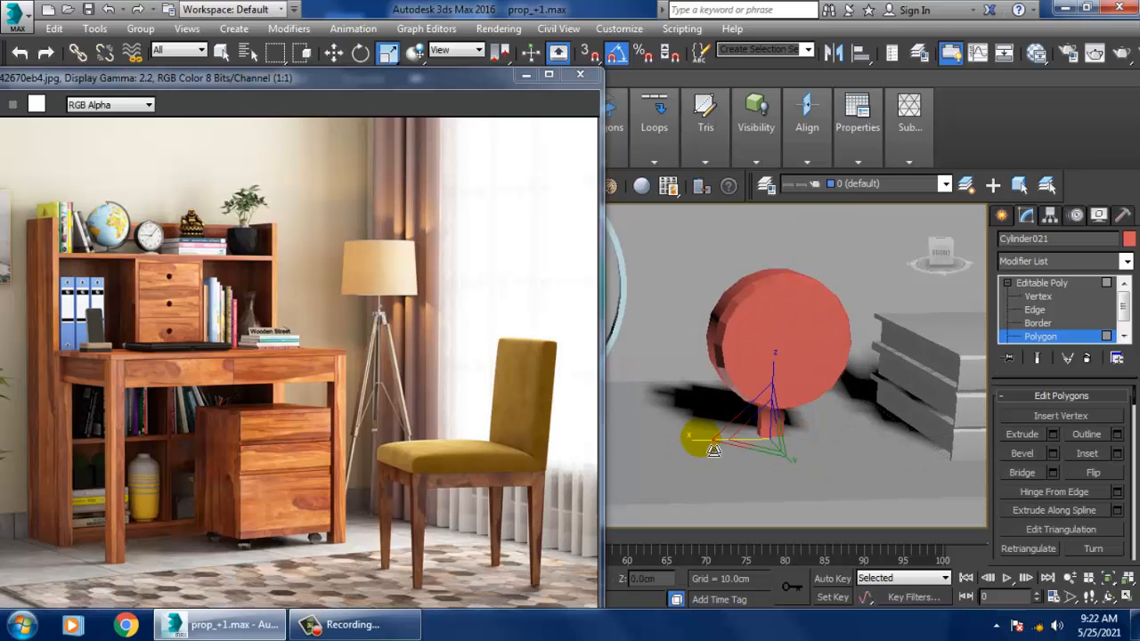
middle_click_drag(822, 446, 836, 462, "alt")
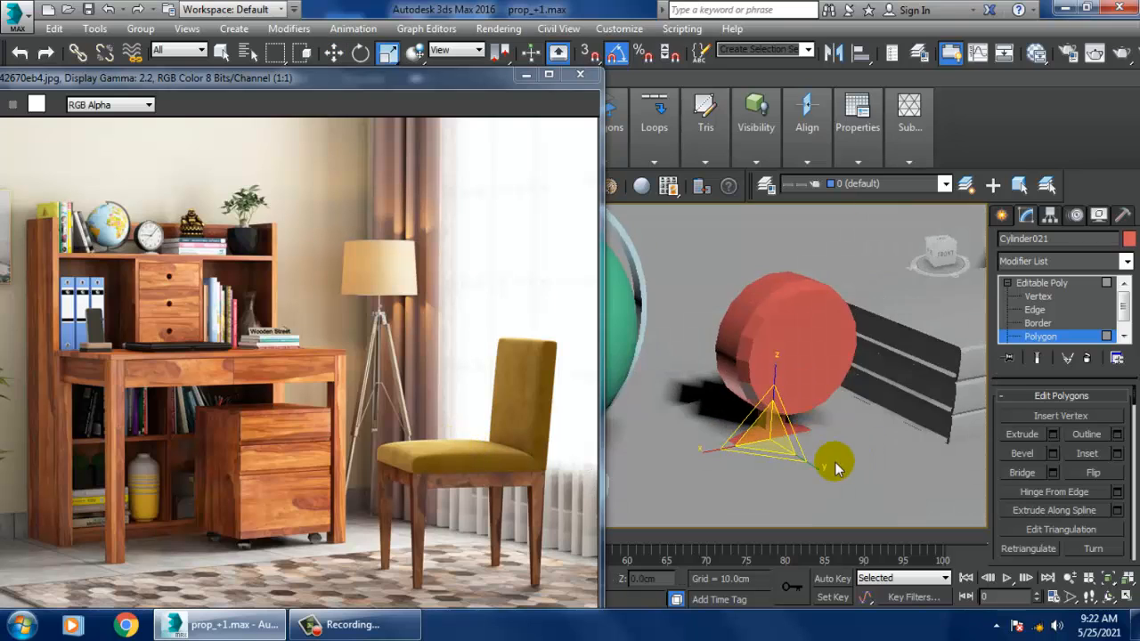
scroll(835, 462, "up", 5)
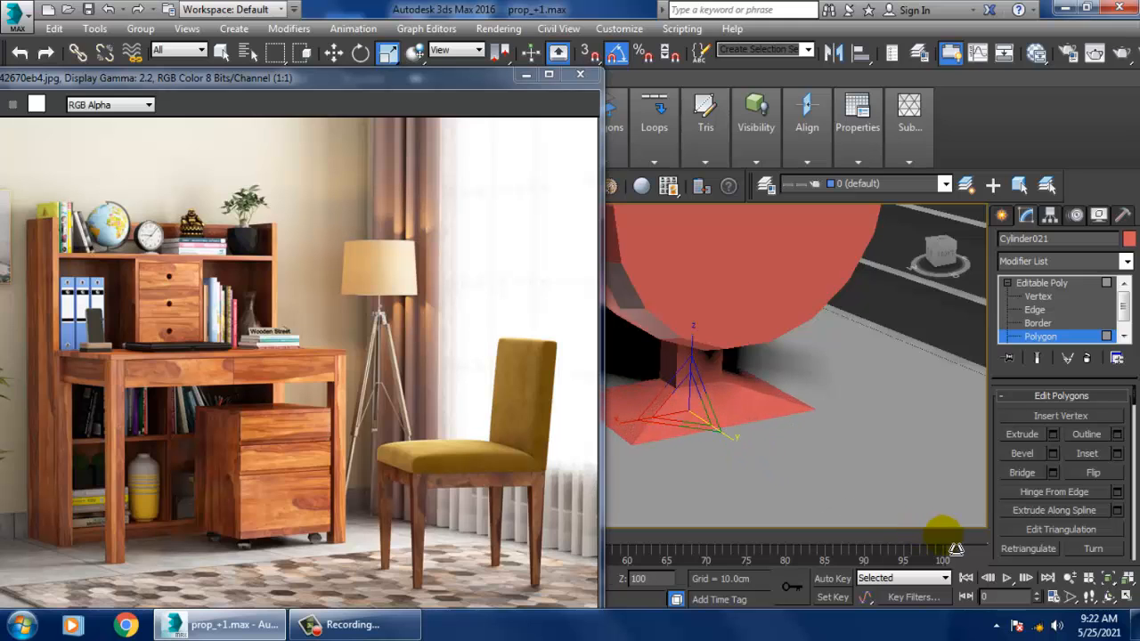
scroll(860, 437, "down", 5)
key("w")
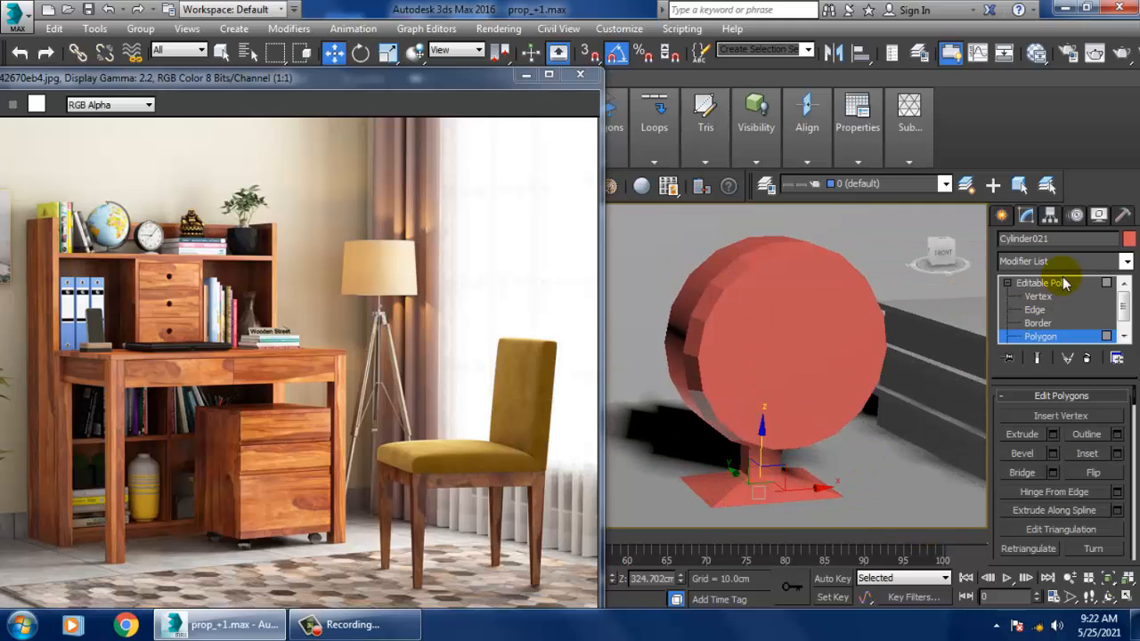
left_click(1066, 283)
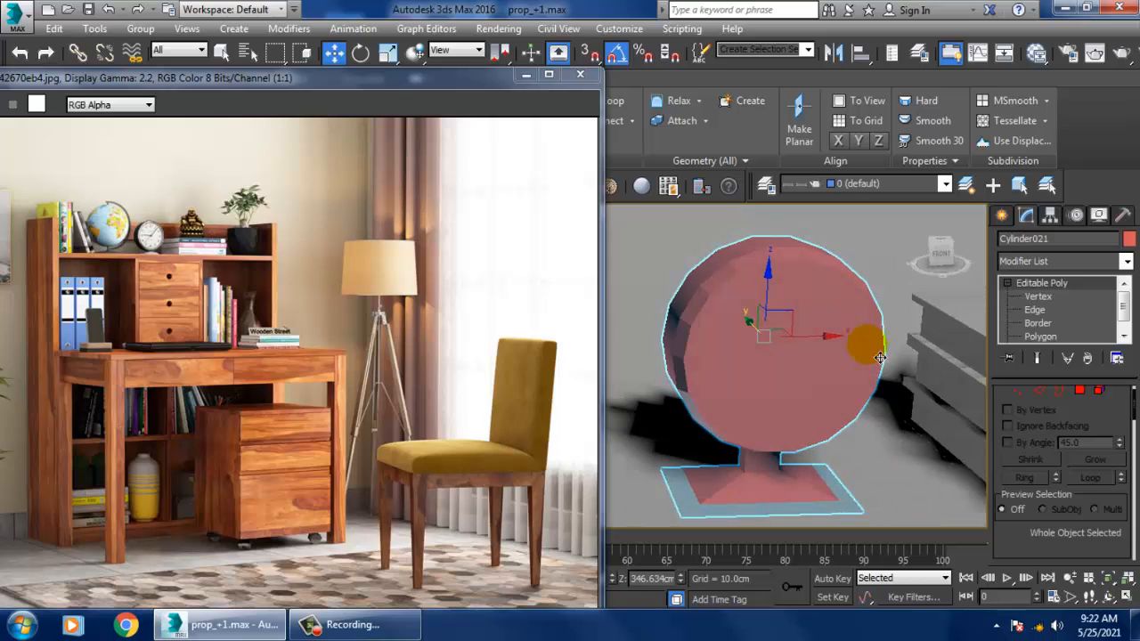
Scale the whole clock up slightly and raise it to about 349.2 cm height so its base sits on the top shelf.
scroll(868, 352, "down", 5)
key("r")
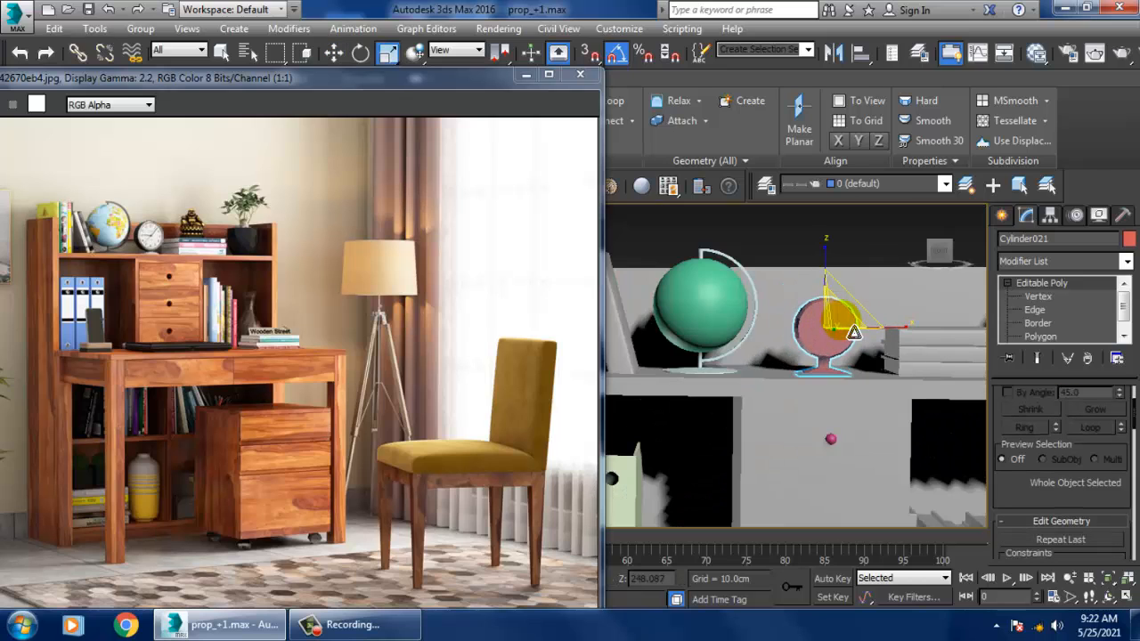
left_click_drag(853, 334, 849, 328)
middle_click_drag(849, 327, 857, 340, "alt")
scroll(841, 337, "up", 5)
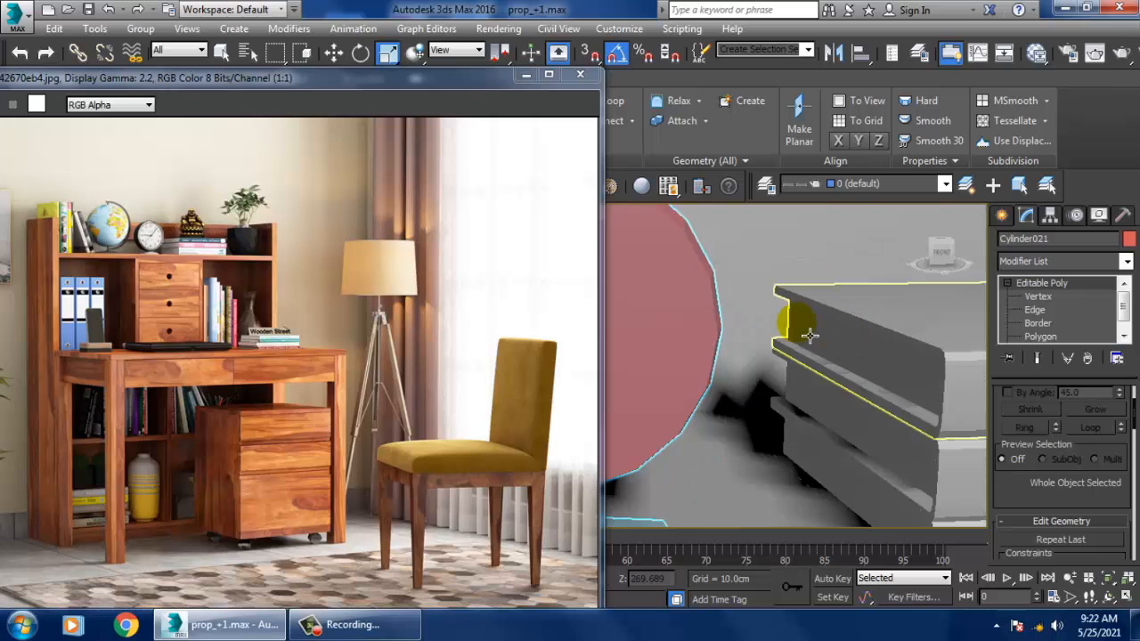
scroll(801, 336, "down", 3)
middle_click_drag(788, 338, 820, 349)
key("w")
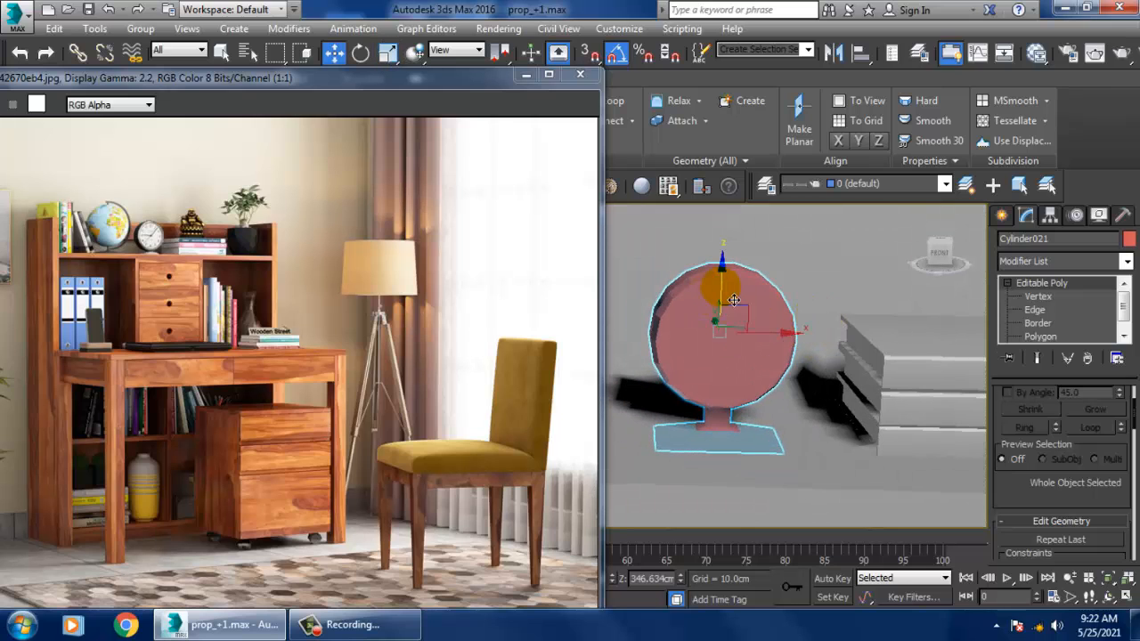
left_click_drag(734, 298, 734, 287)
scroll(750, 296, "down", 6)
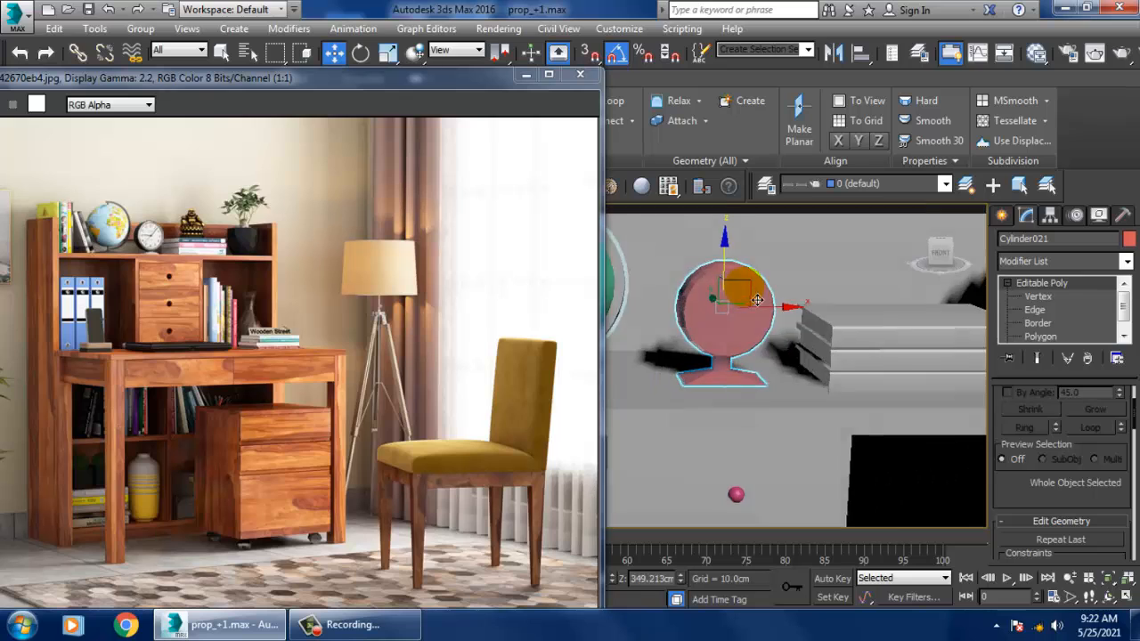
Select the four upright books at the outer end of the top shelf and copy them down below the desktop.
mouse_move(776, 313)
middle_mouse_down("alt")
mouse_move(821, 326)
mouse_move(780, 335)
middle_mouse_up("alt")
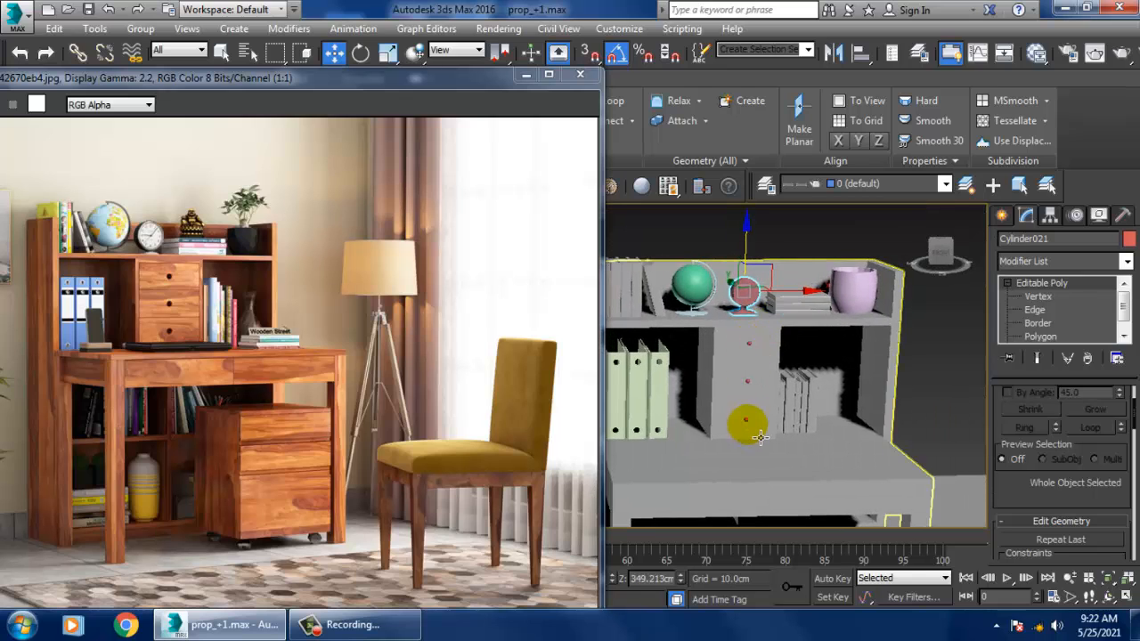
middle_click_drag(793, 439, 840, 414)
scroll(817, 401, "up", 3)
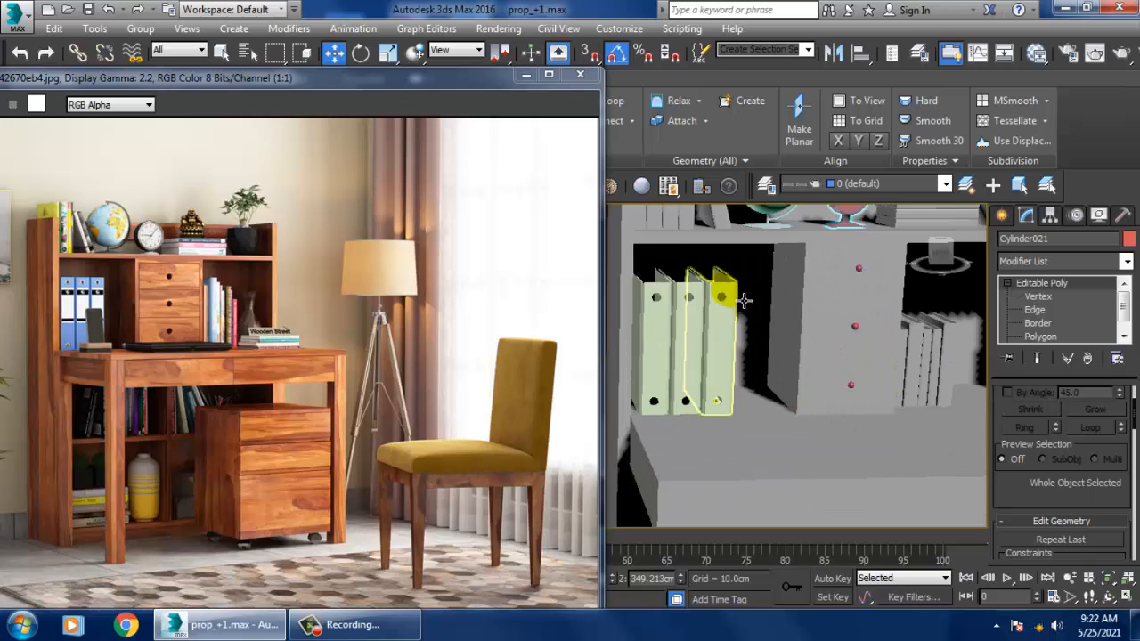
middle_click_drag(737, 302, 783, 370)
left_click(688, 254)
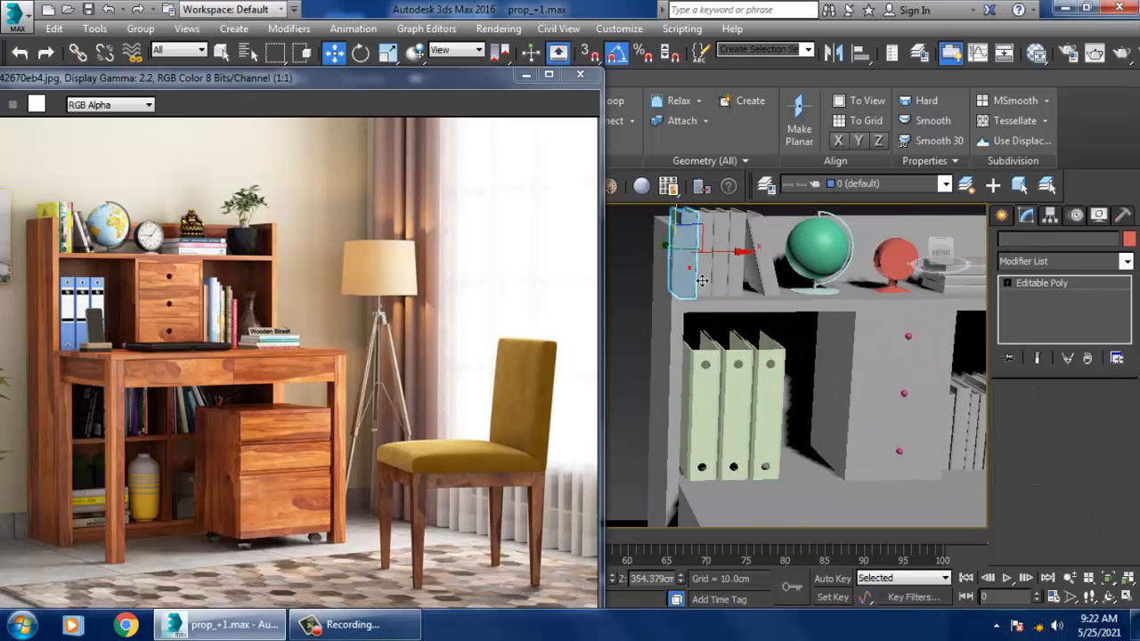
left_click(735, 245, "ctrl")
left_click(725, 236, "ctrl")
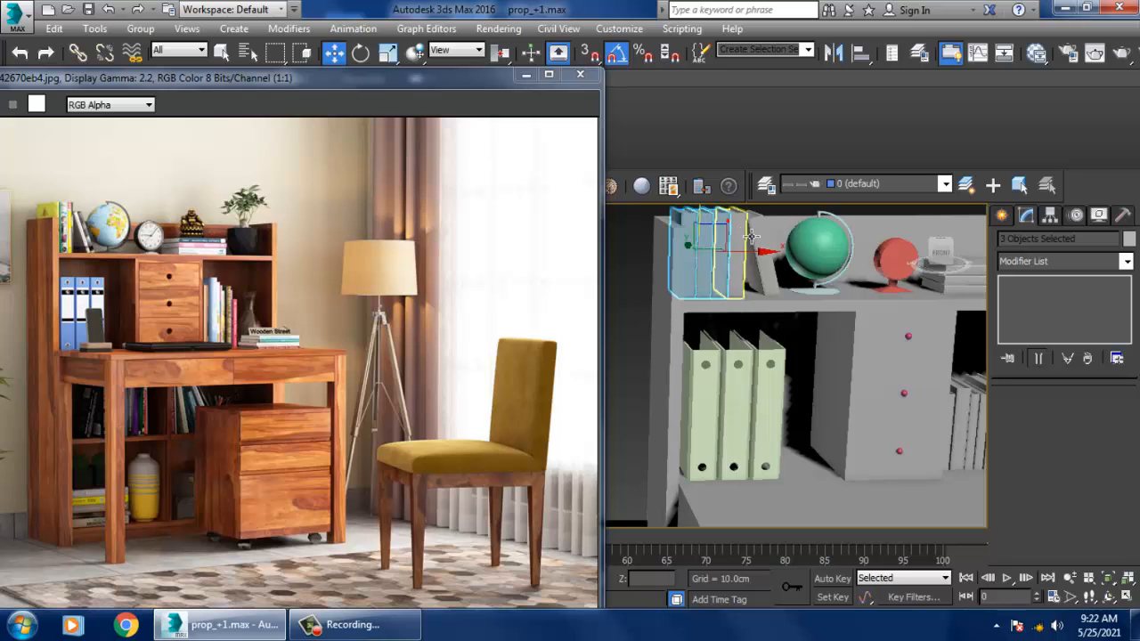
left_click(738, 237, "ctrl")
scroll(735, 228, "down", 5)
middle_click_drag(721, 211, 758, 303)
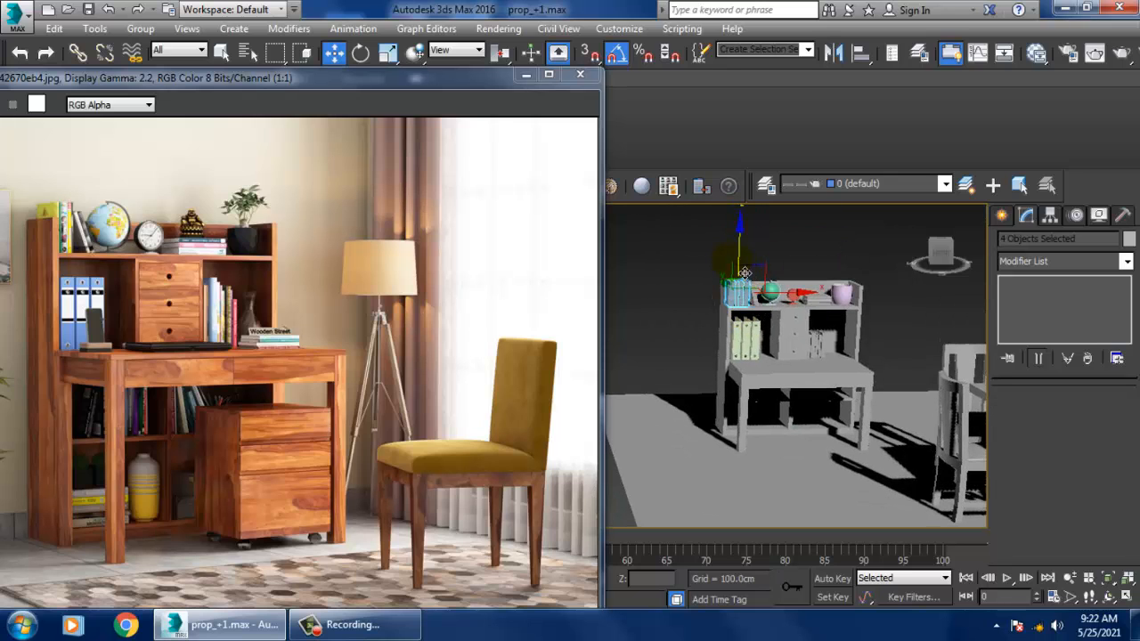
left_click_drag(755, 274, 787, 369)
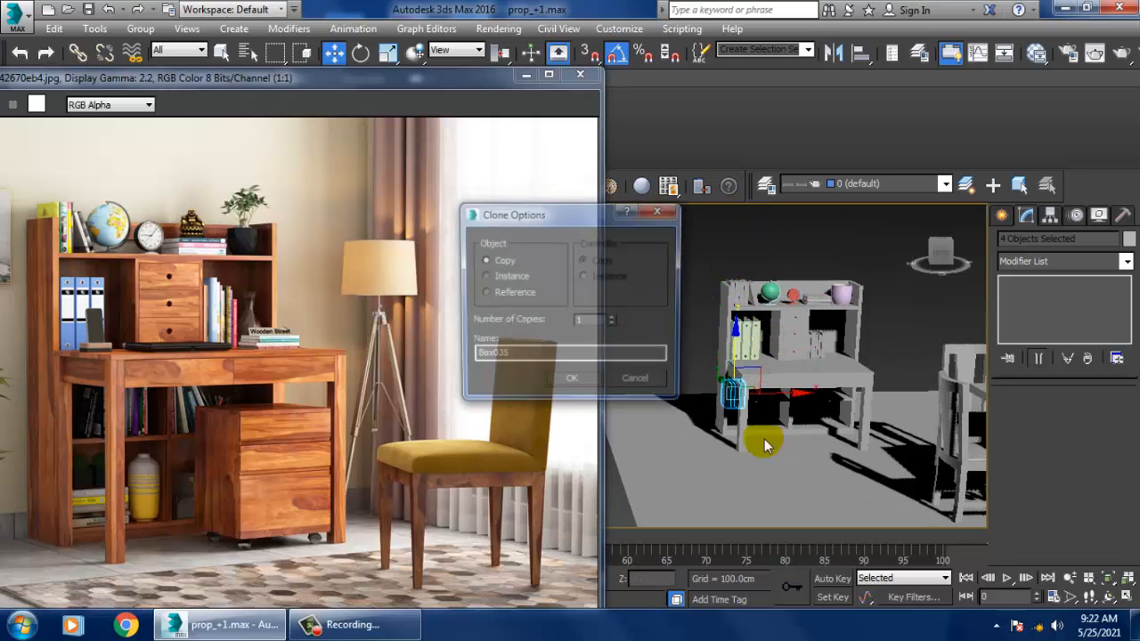
left_click(570, 385)
Move the reference image off the viewport label and change the perspective view's shading from Realistic to Shaded.
key("z")
scroll(727, 423, "down", 5)
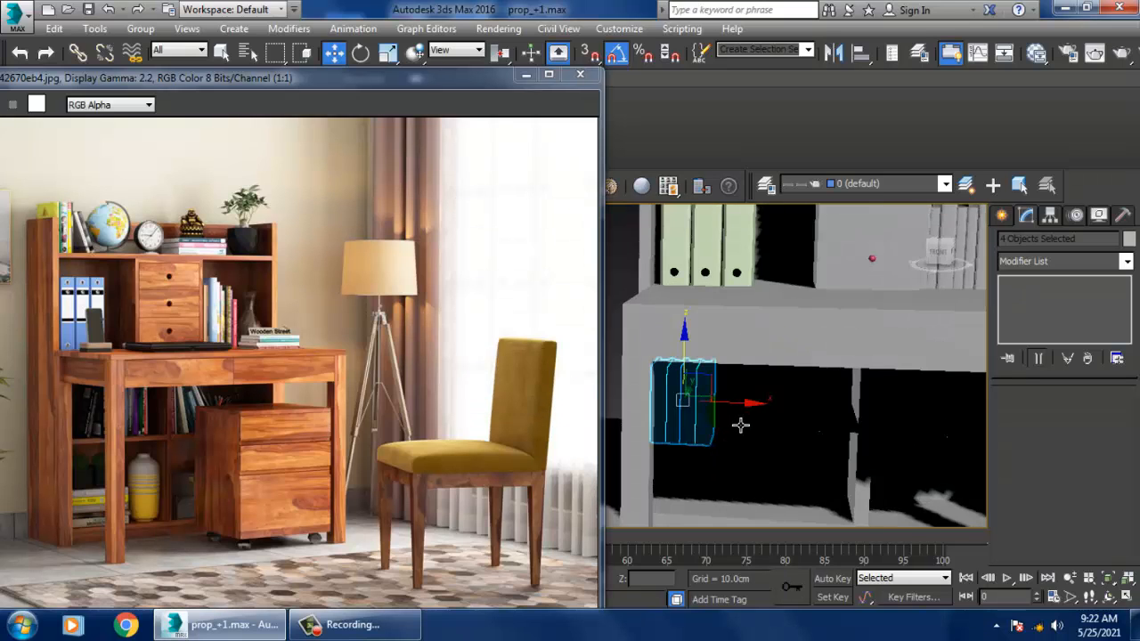
middle_click_drag(740, 424, 694, 347, "alt")
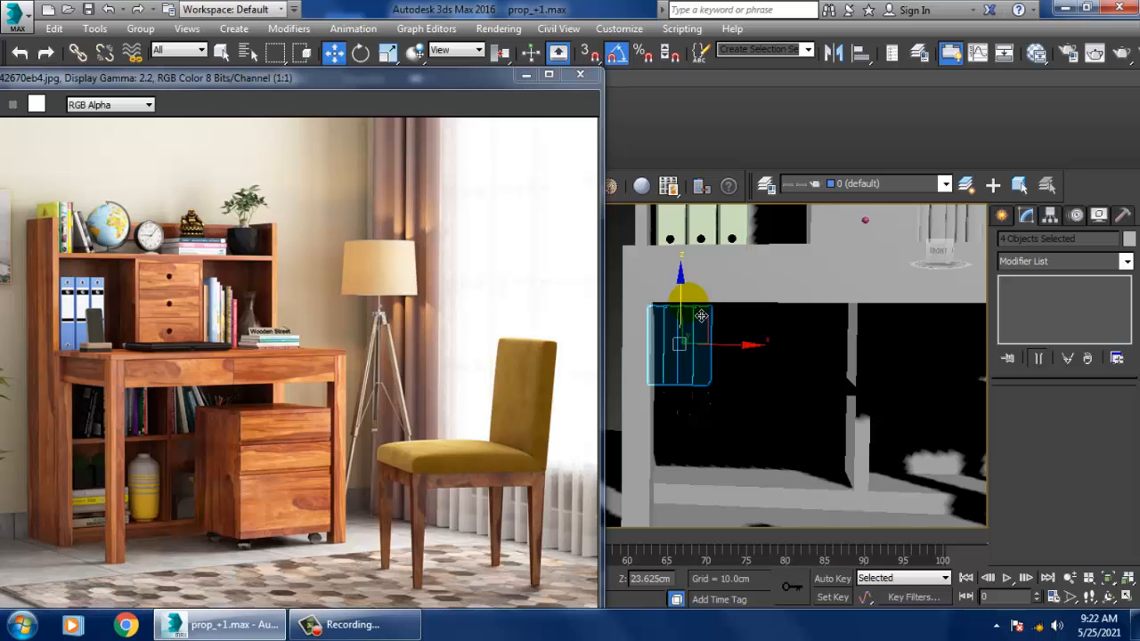
scroll(702, 316, "up", 5)
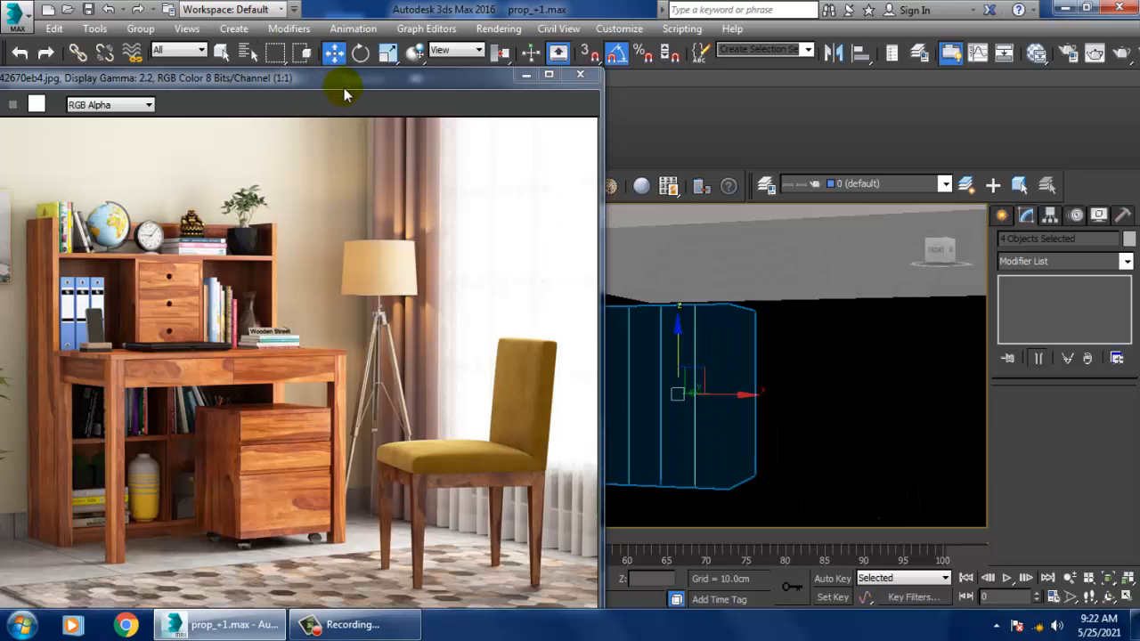
left_click_drag(344, 87, 312, 237)
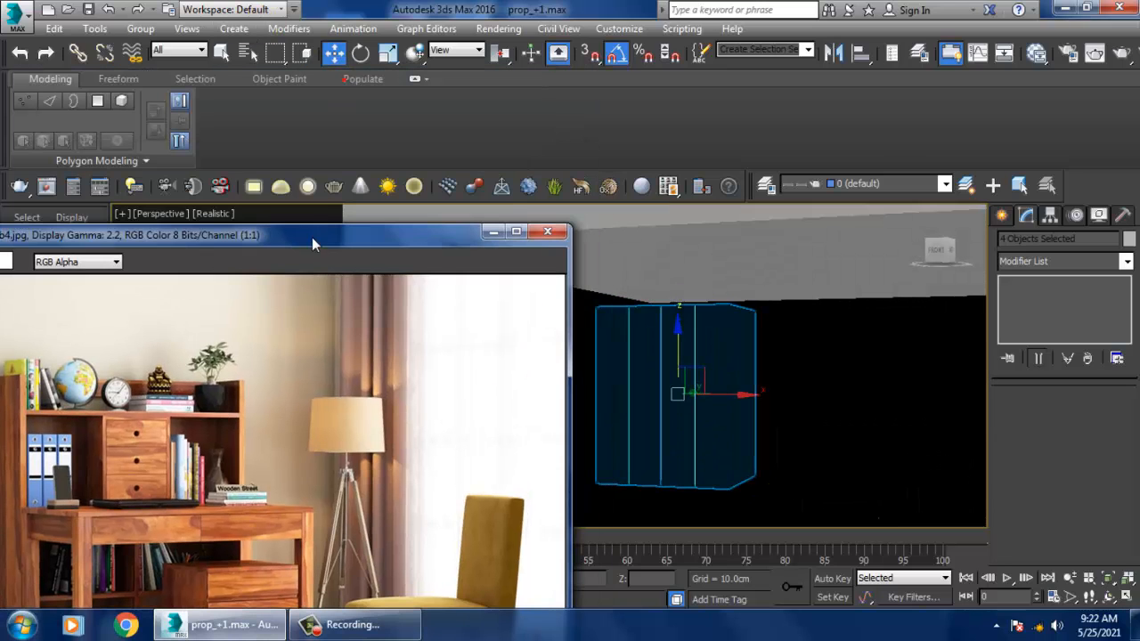
left_click(214, 213)
left_click(250, 246)
Position the copied books on the lower unit's upper shelf beside the divider and add one more copy of the set next to them.
scroll(724, 389, "down", 3)
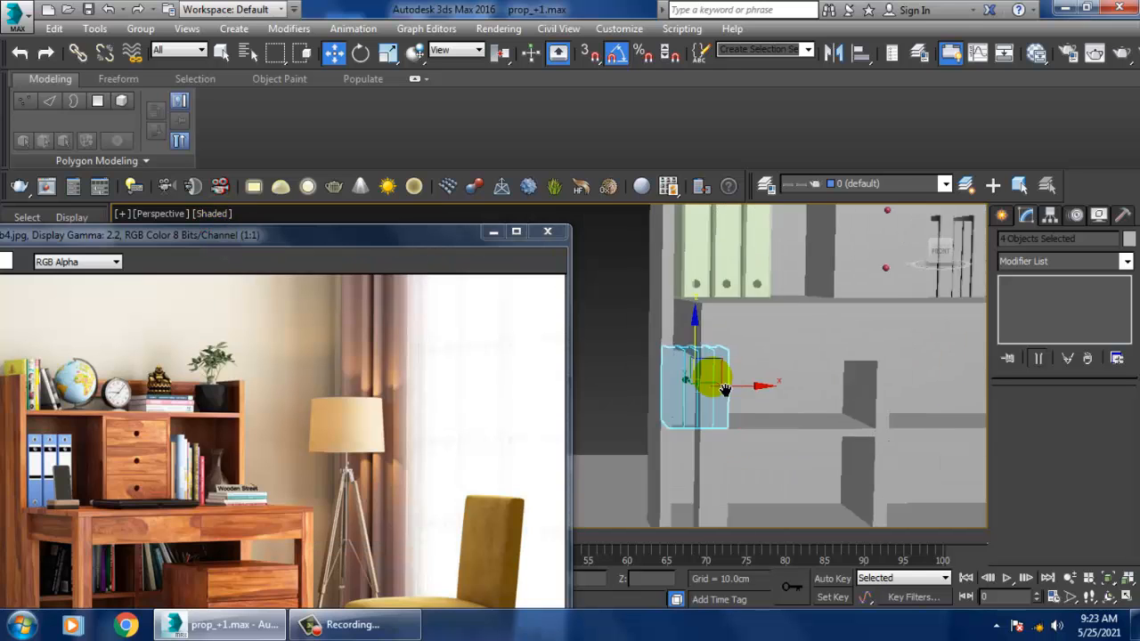
mouse_move(724, 389)
middle_mouse_down()
mouse_move(739, 370)
mouse_move(685, 373)
mouse_move(705, 333)
mouse_move(720, 384)
mouse_move(677, 399)
mouse_move(669, 382)
mouse_move(771, 400)
mouse_move(747, 379)
mouse_move(701, 384)
middle_mouse_up()
scroll(719, 383, "up", 3)
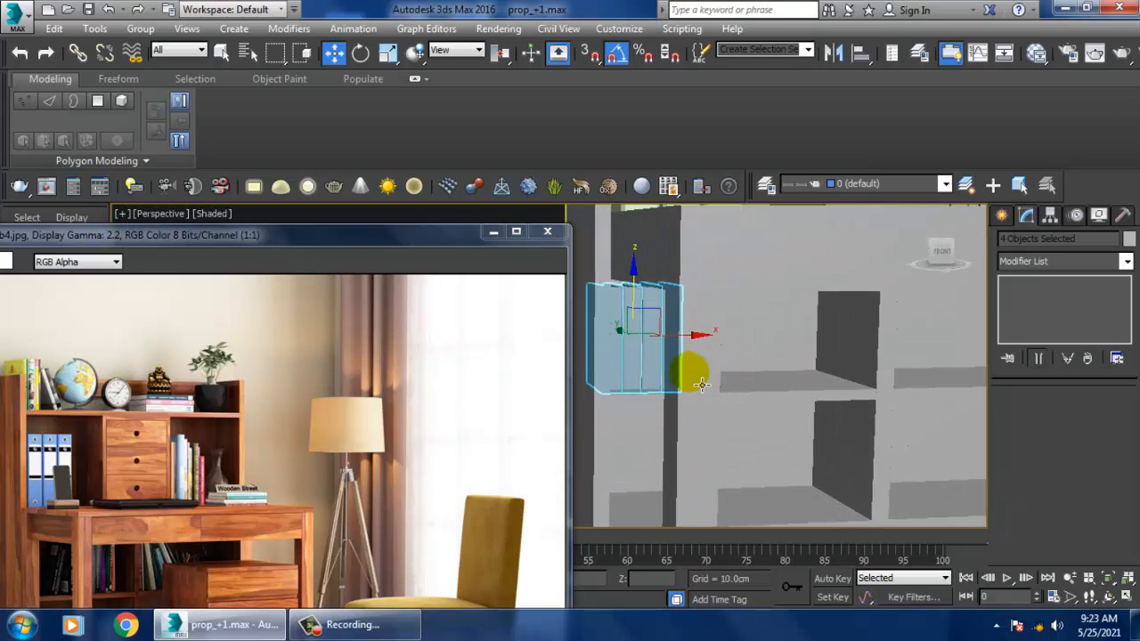
mouse_move(702, 347)
left_mouse_down()
mouse_move(877, 334)
mouse_move(753, 337)
mouse_move(776, 339)
mouse_move(775, 356)
left_mouse_up()
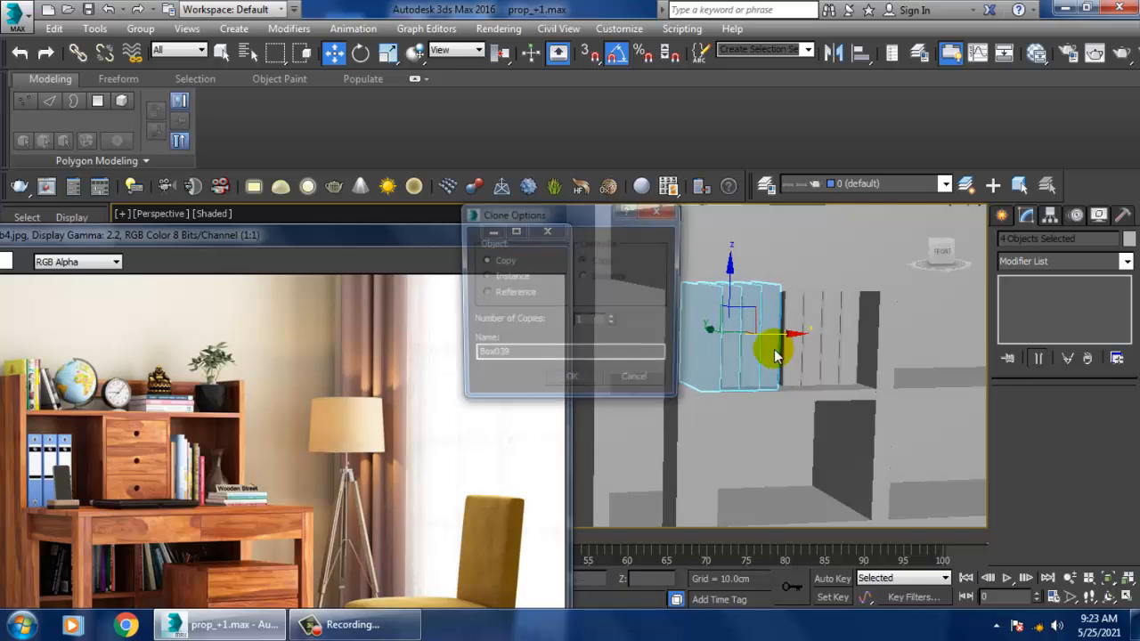
left_click(574, 378)
Place a further copy of the four-book set in the compartment on the other side of the divider.
mouse_move(766, 374)
middle_mouse_down("alt")
mouse_move(827, 382)
mouse_move(812, 393)
mouse_move(798, 372)
middle_mouse_up("alt")
left_click_drag(800, 352, 857, 347)
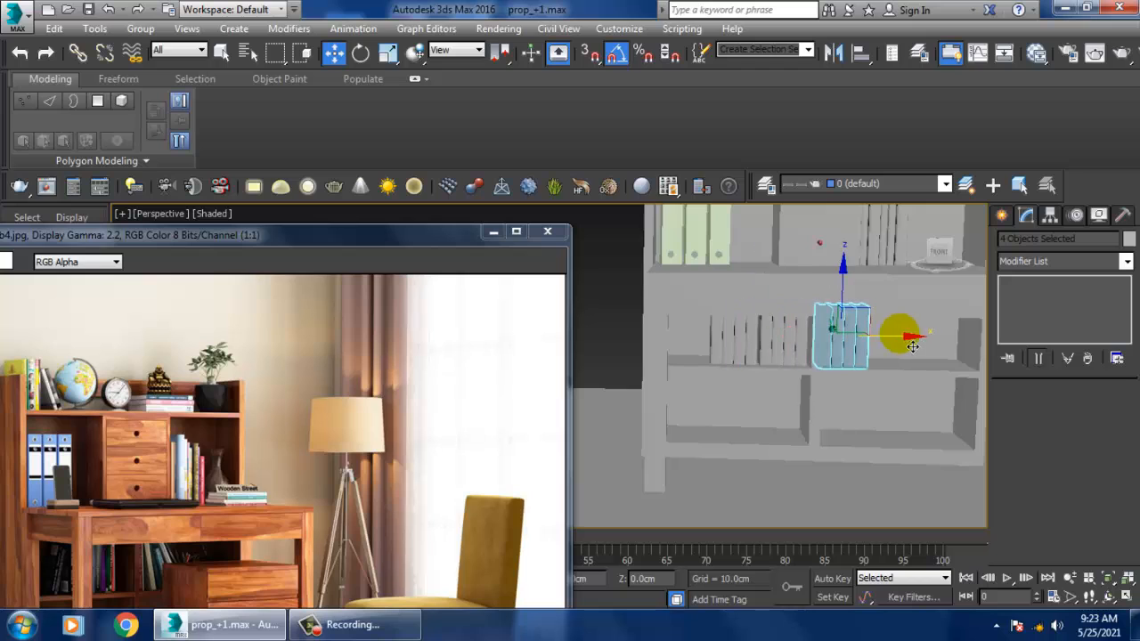
key("ctrl+v")
left_click(574, 381)
Tilt the first upright book beside the divider on the lower unit's upper shelf so it leans toward the divider.
key("e")
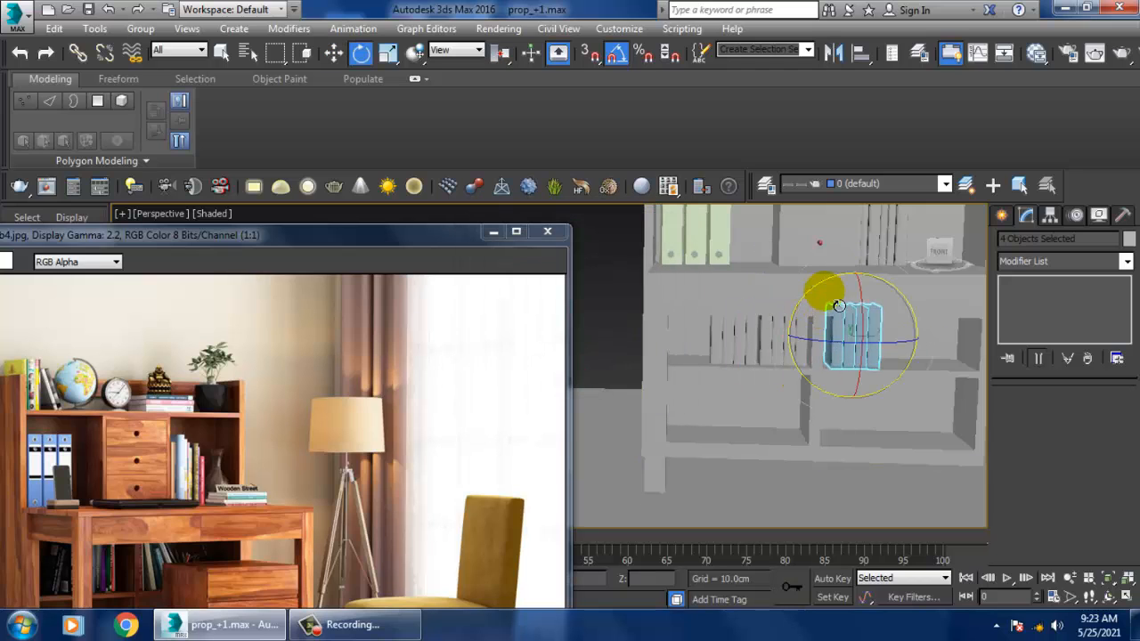
left_click_drag(817, 304, 817, 305)
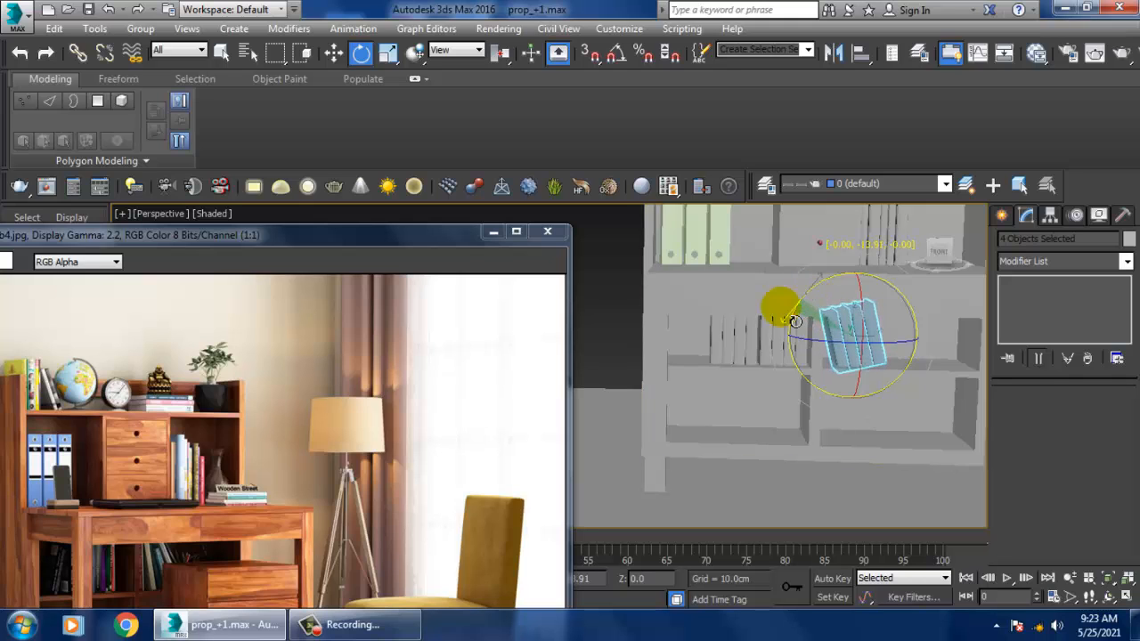
left_click(836, 358)
scroll(837, 375, "up", 5)
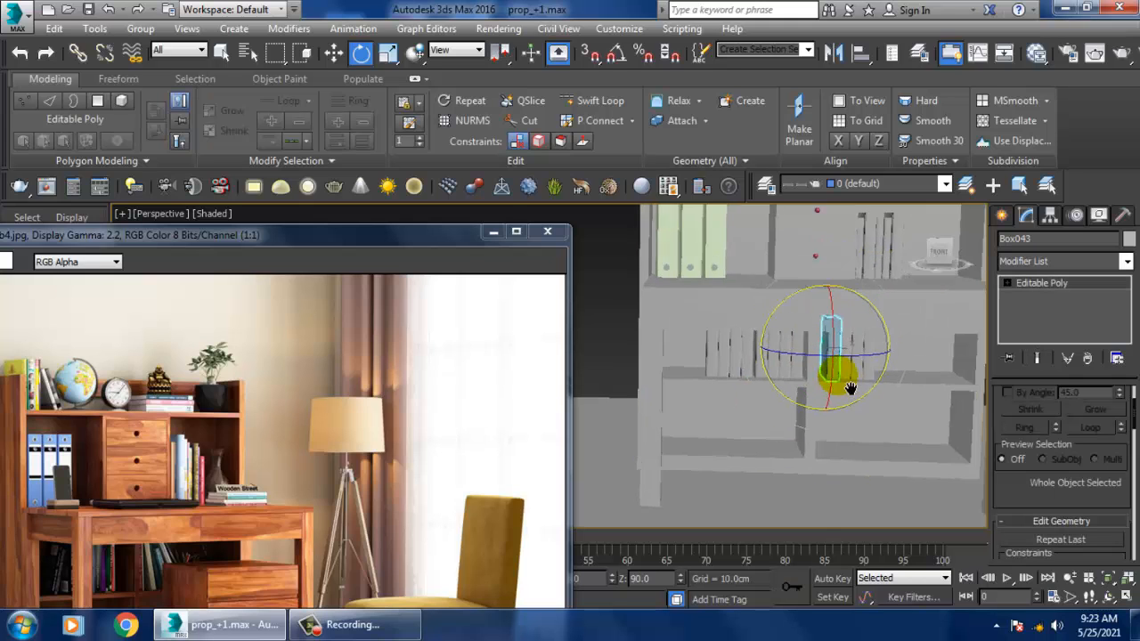
key("w")
left_click_drag(775, 290, 756, 287)
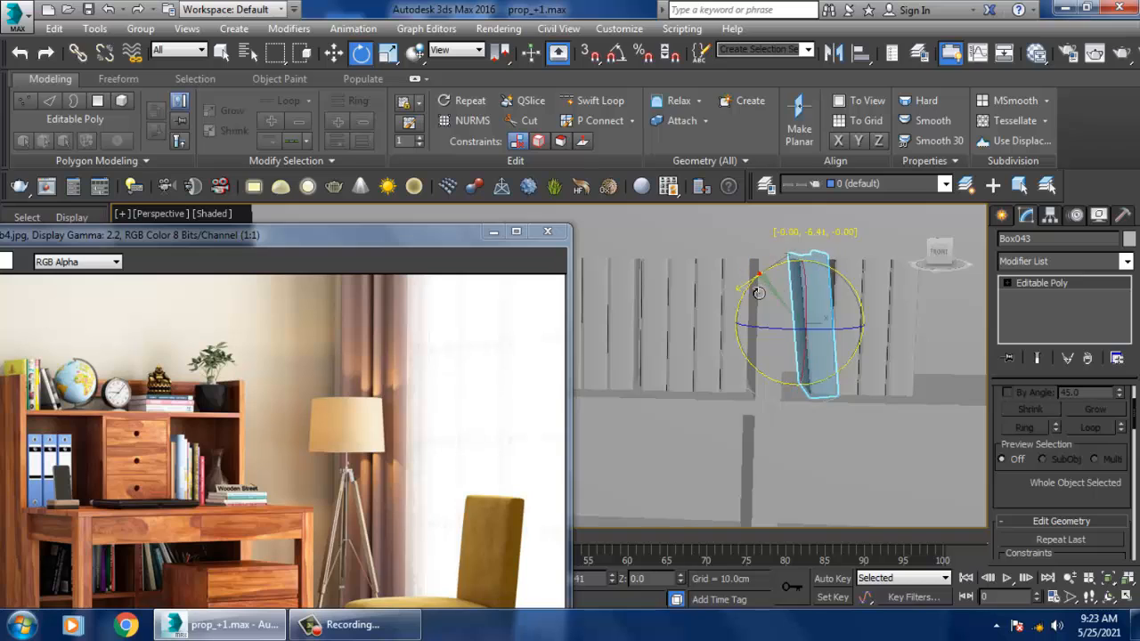
key("w")
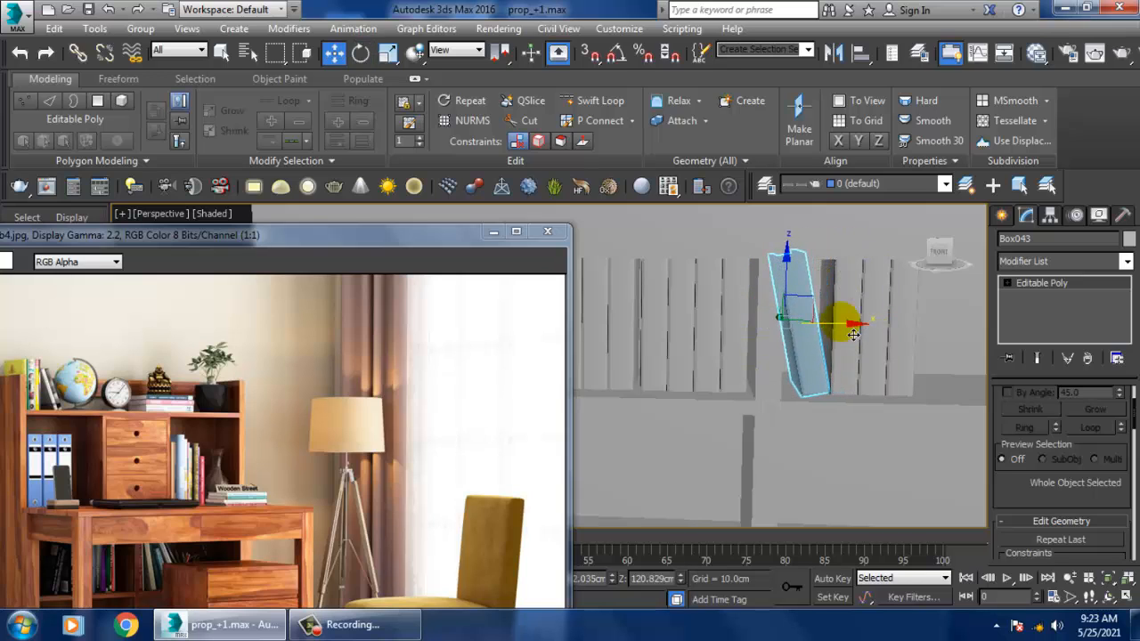
Show edged faces in the perspective view and lean the second book against the first tilted one.
key("F4")
left_click(876, 346)
key("e")
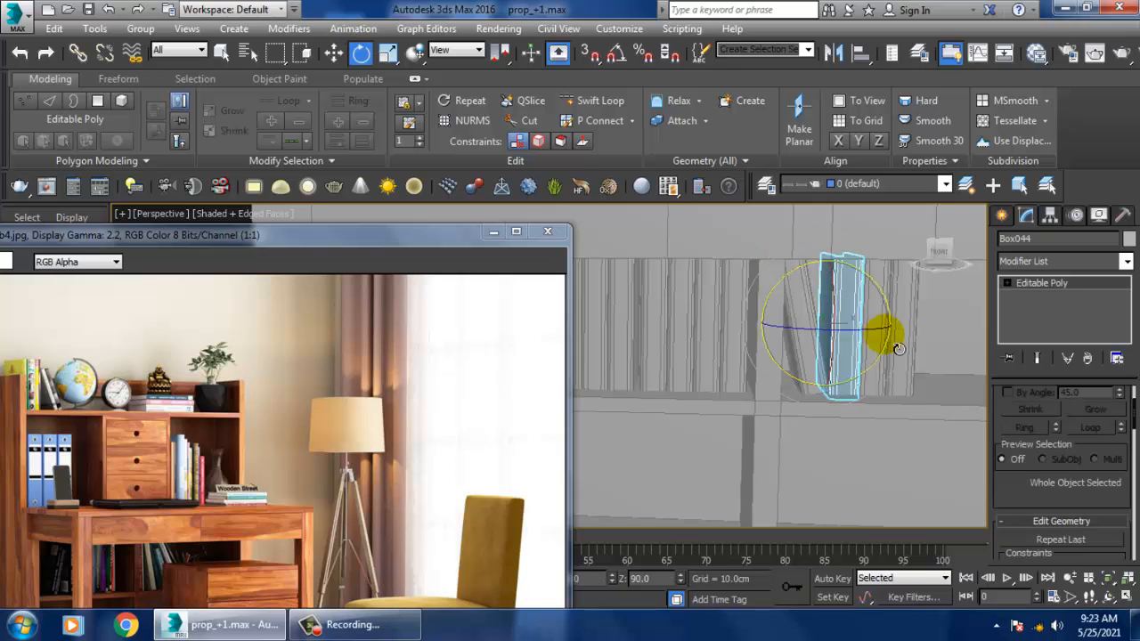
left_click_drag(774, 305, 756, 287)
key("w")
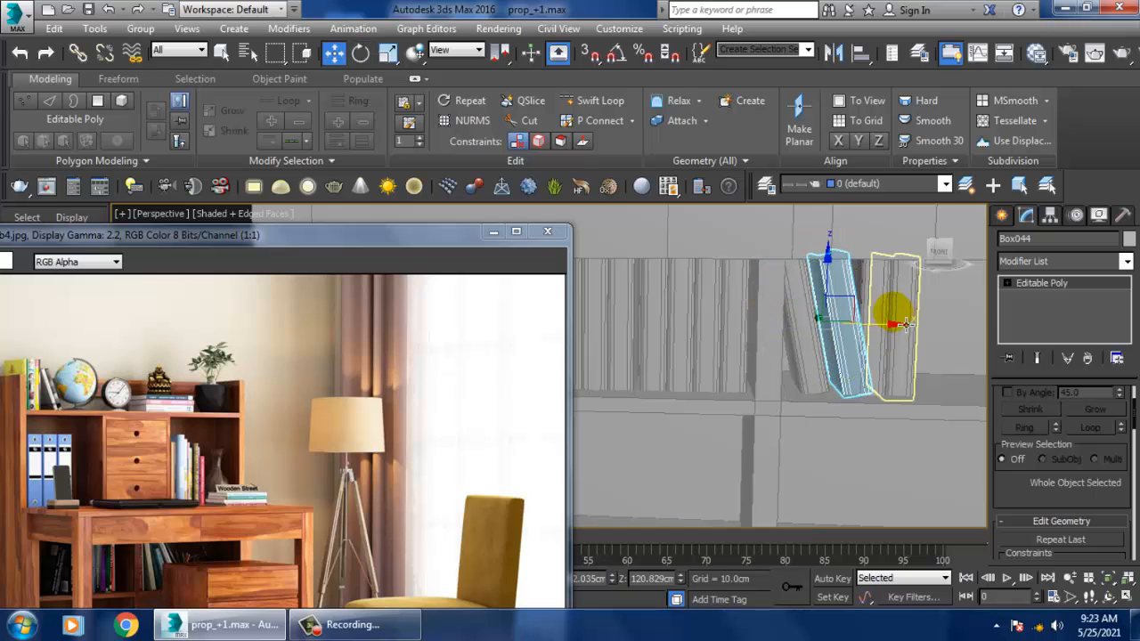
Shift the two remaining upright books away from the leaning pair and tilt the third book against them.
left_click(876, 345)
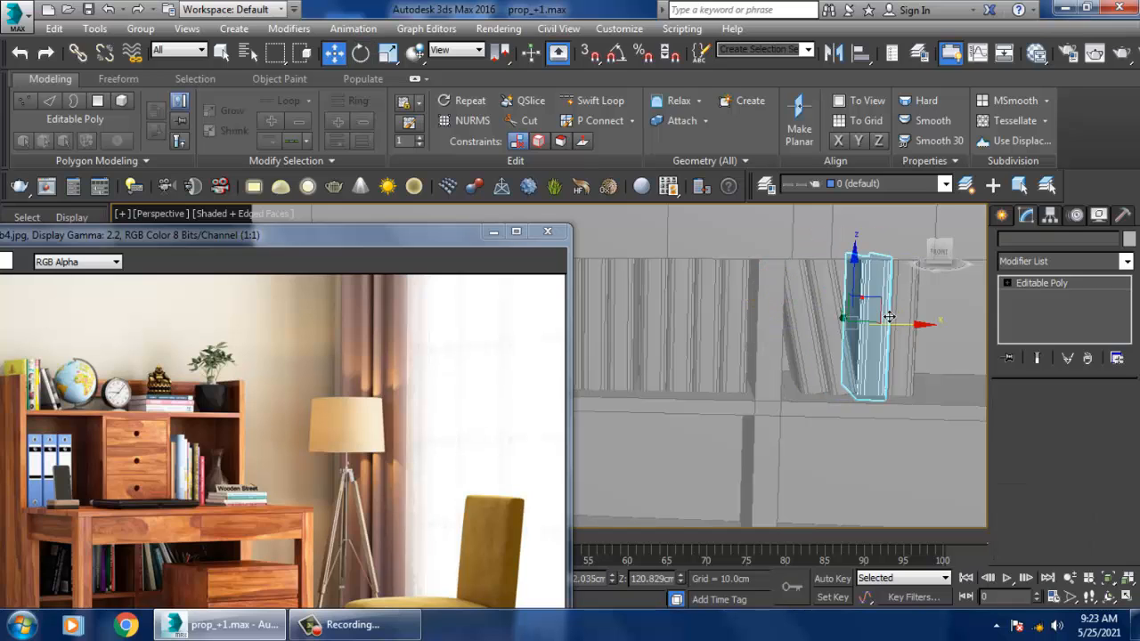
left_click(908, 341, "ctrl")
left_click_drag(934, 344, 955, 337)
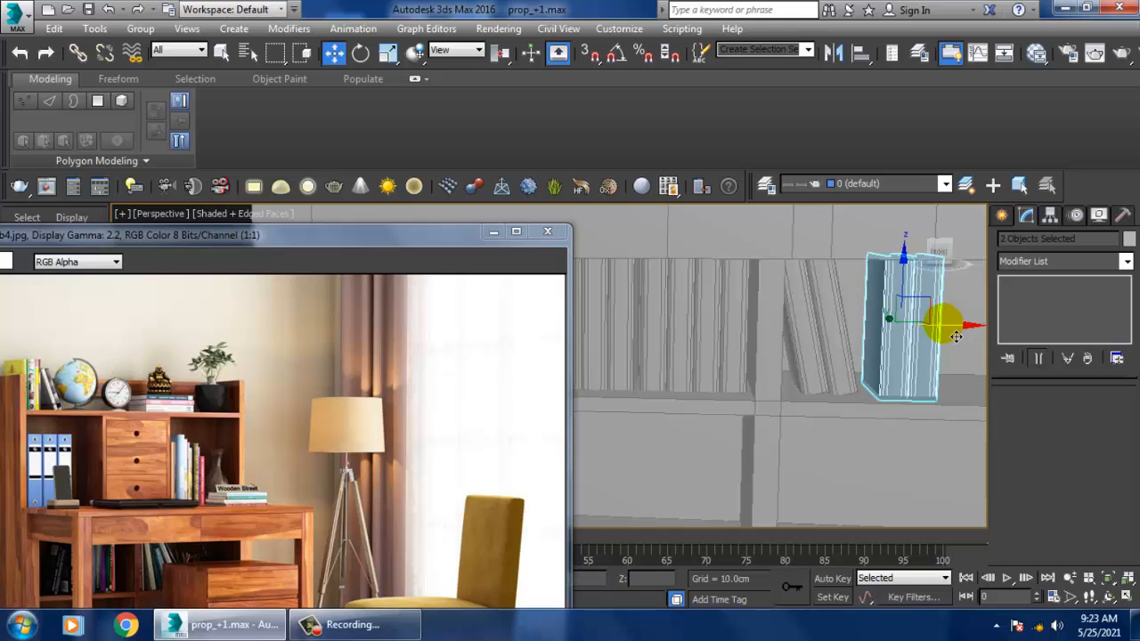
left_click(894, 360)
key("e")
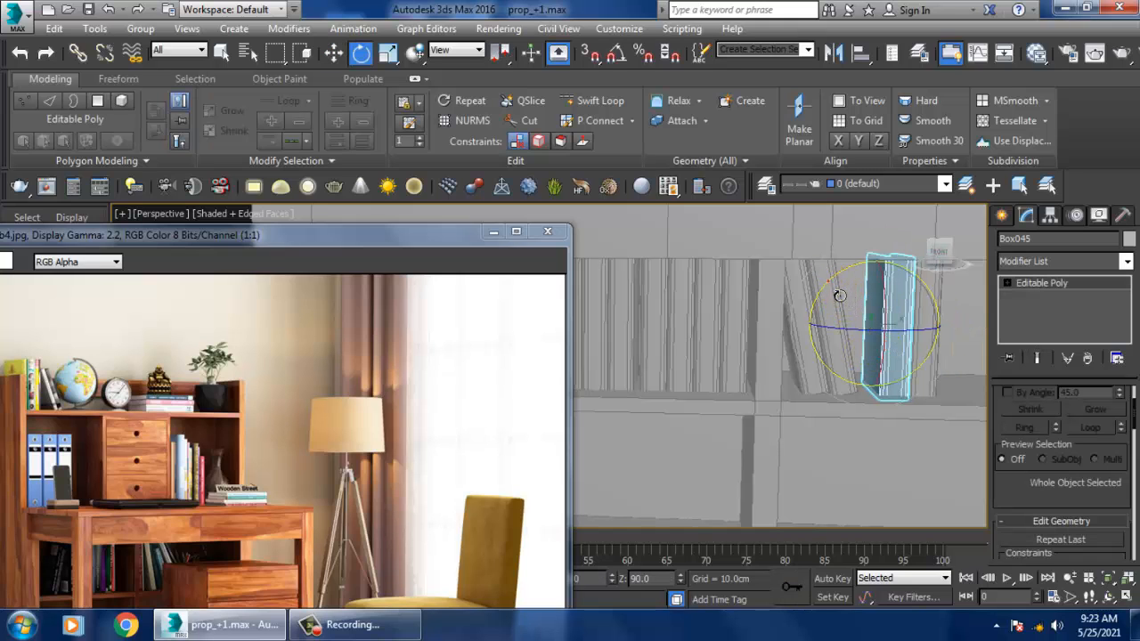
key("w")
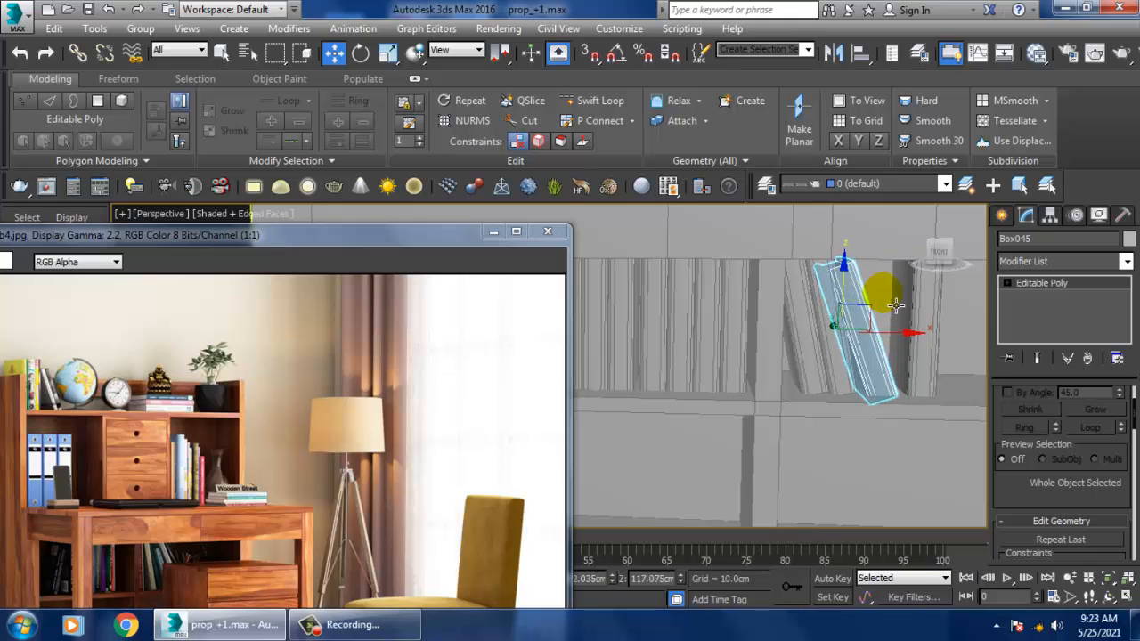
Rotate the fourth book to the same lean and position it against the third one on the shelf.
left_click(919, 310)
middle_click_drag(917, 311, 821, 332, "alt")
scroll(854, 347, "down", 4)
scroll(812, 333, "up", 5)
scroll(812, 333, "down", 4)
scroll(814, 327, "down", 4)
scroll(810, 321, "up", 4)
key("e")
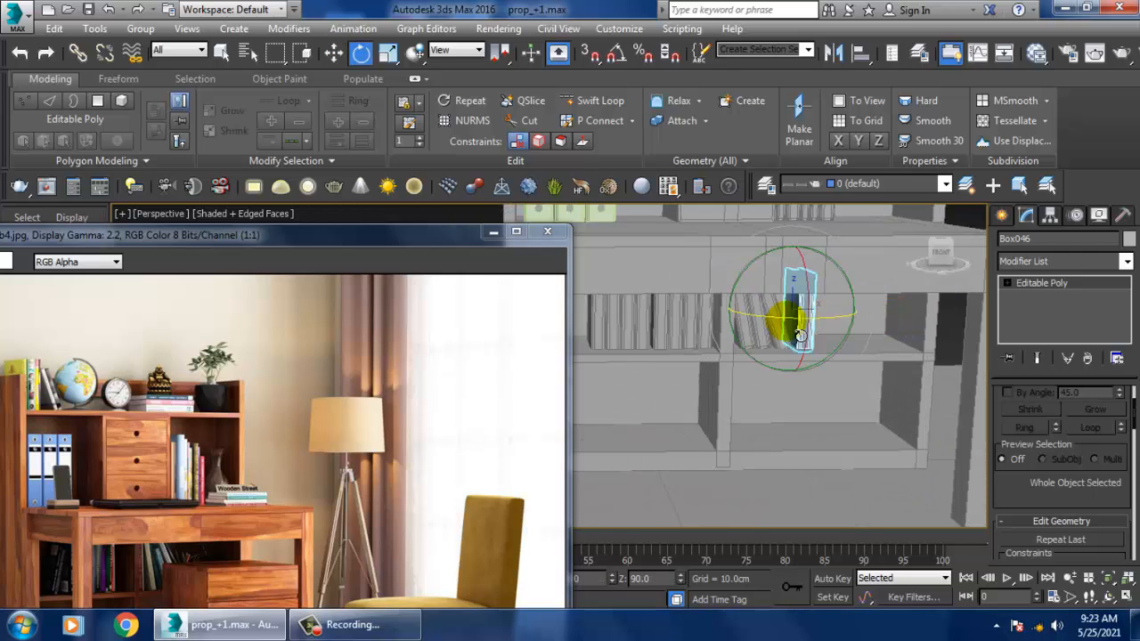
left_click_drag(761, 287, 738, 288)
key("w")
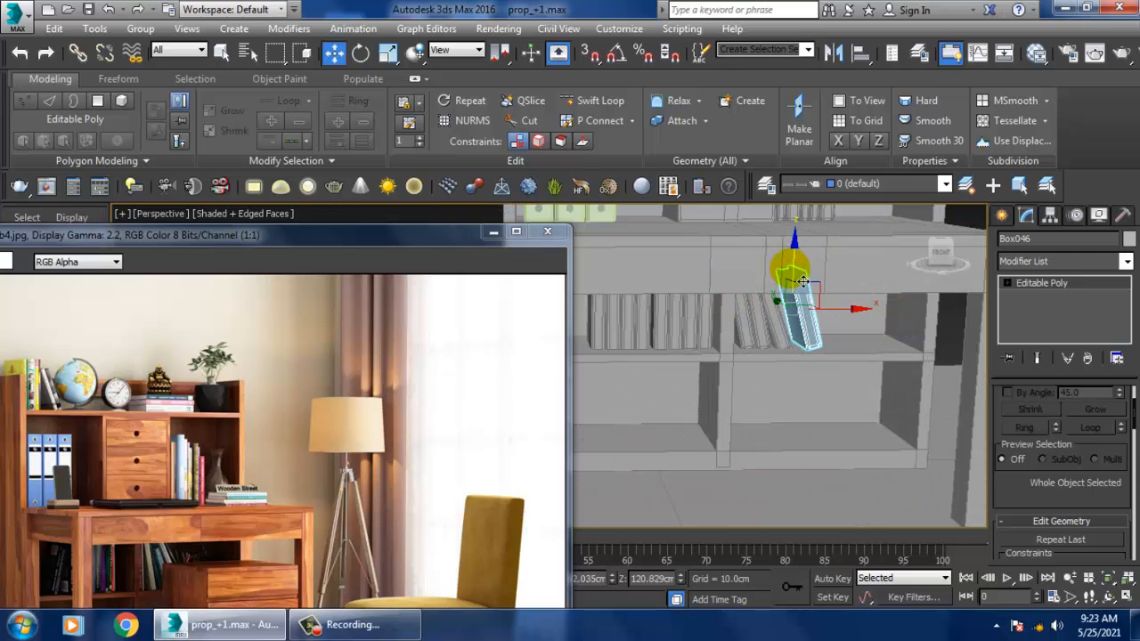
left_click_drag(857, 316, 852, 320)
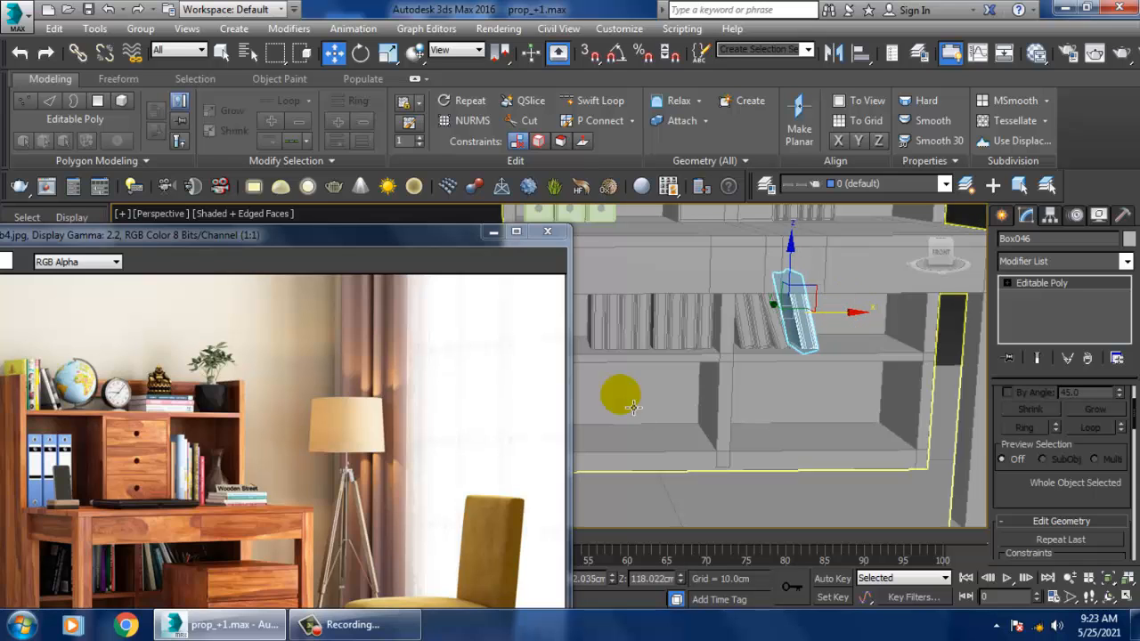
Move the reference image up to show its lower shelves and select the outermost book of the upright row.
left_click(255, 416)
left_click_drag(279, 235, 270, 69)
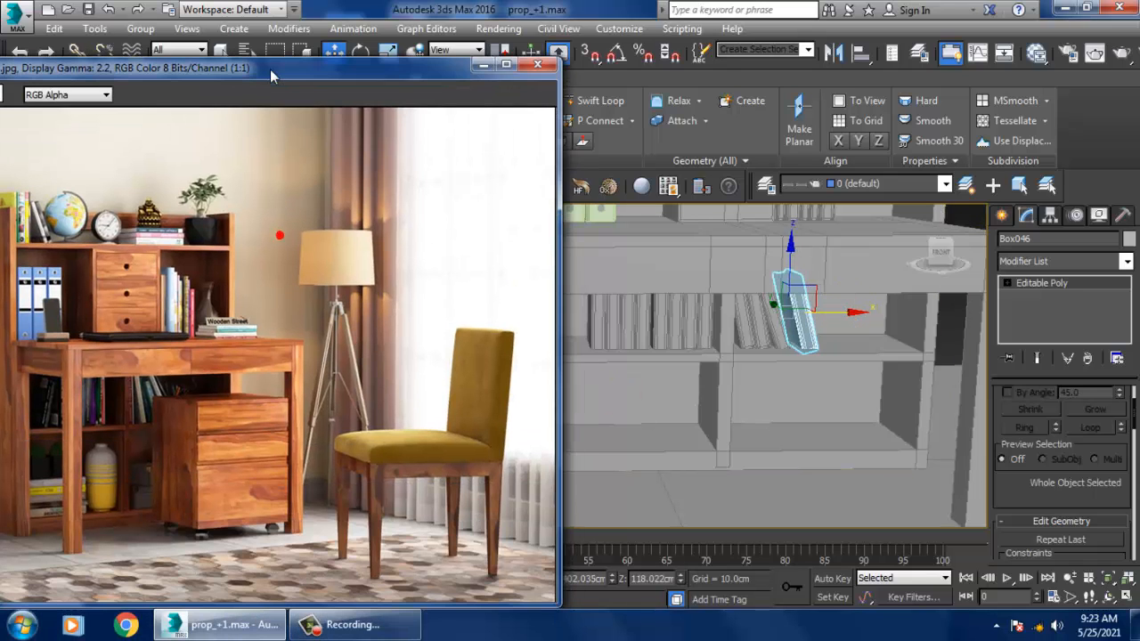
middle_click_drag(806, 370, 933, 346)
middle_click_drag(865, 331, 890, 372)
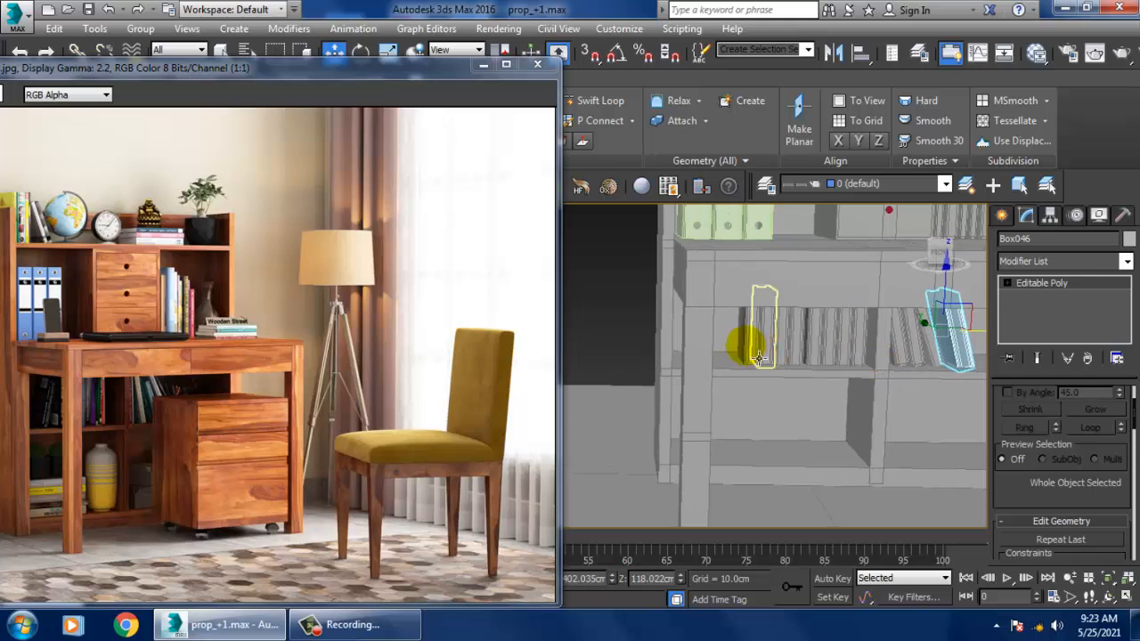
left_click(759, 358)
middle_click_drag(814, 407, 815, 406, "alt")
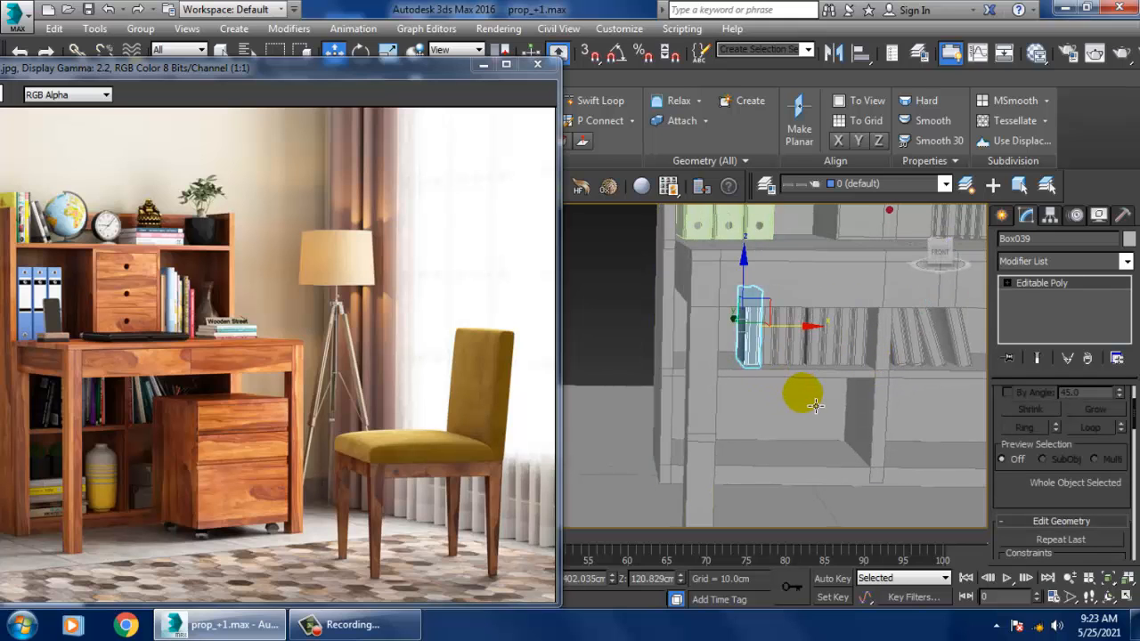
Draw the jar's half profile with the Line tool in the front view, in the empty compartment below the upright books.
key("alt+w")
middle_click_drag(835, 283, 830, 206)
key("alt+w")
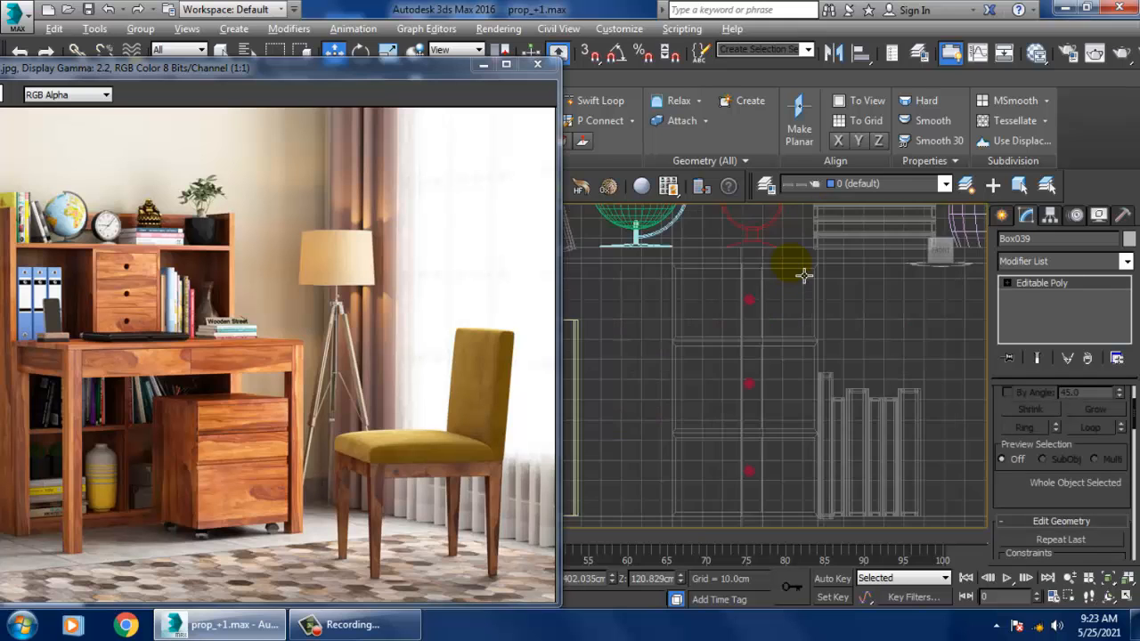
middle_click_drag(756, 413, 827, 210)
scroll(819, 302, "down", 2)
scroll(793, 451, "up", 1)
middle_click_drag(792, 451, 837, 366)
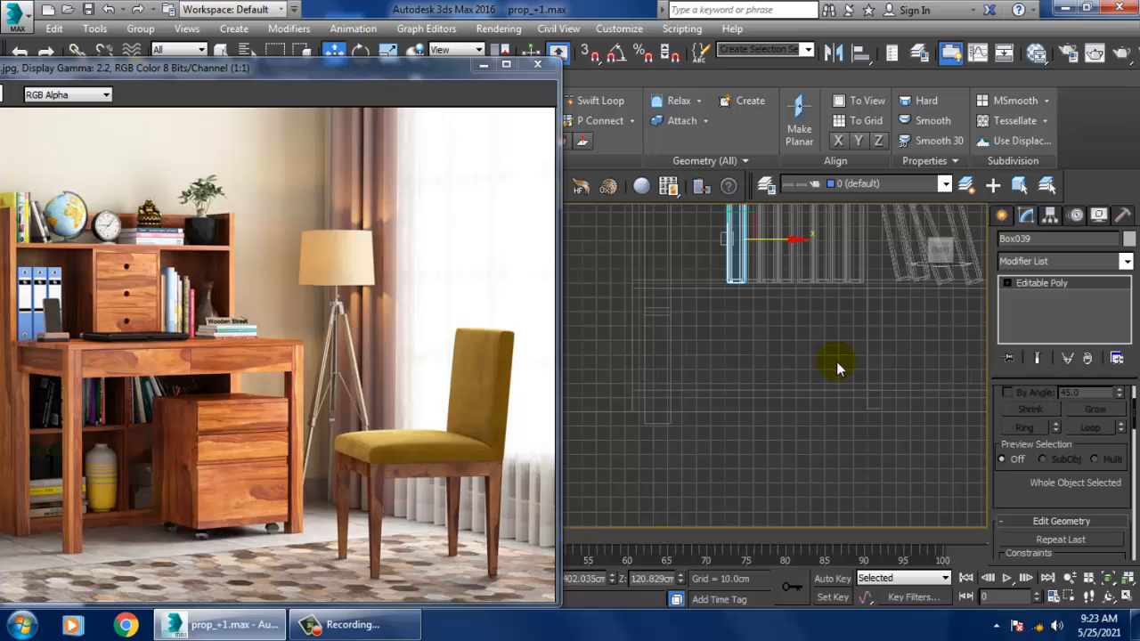
middle_click_drag(853, 325, 901, 209)
scroll(868, 354, "up", 2)
scroll(888, 352, "up", 2)
left_click(1000, 215)
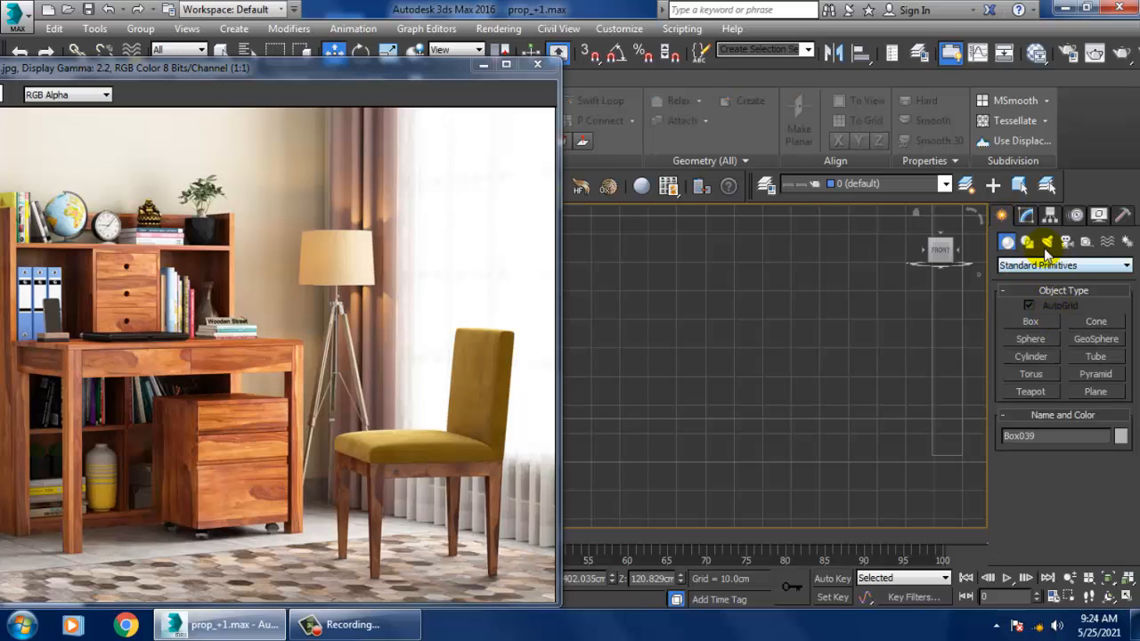
left_click(1027, 242)
left_click(1032, 335)
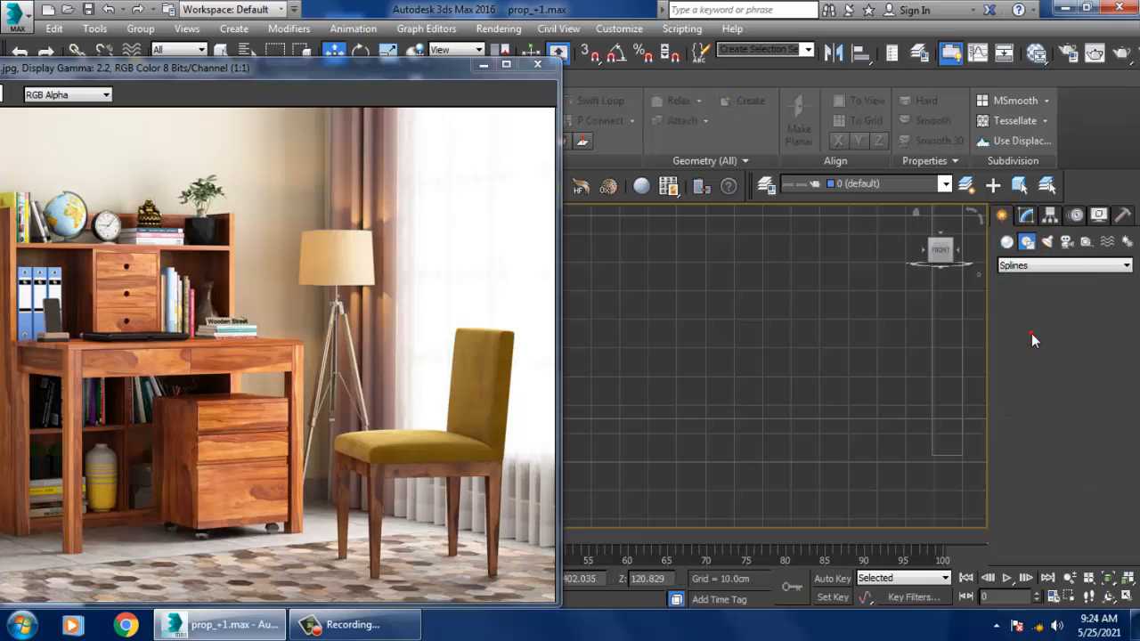
middle_click_drag(757, 349, 811, 363)
scroll(754, 434, "down", 3)
scroll(808, 359, "up", 2)
left_click(789, 336)
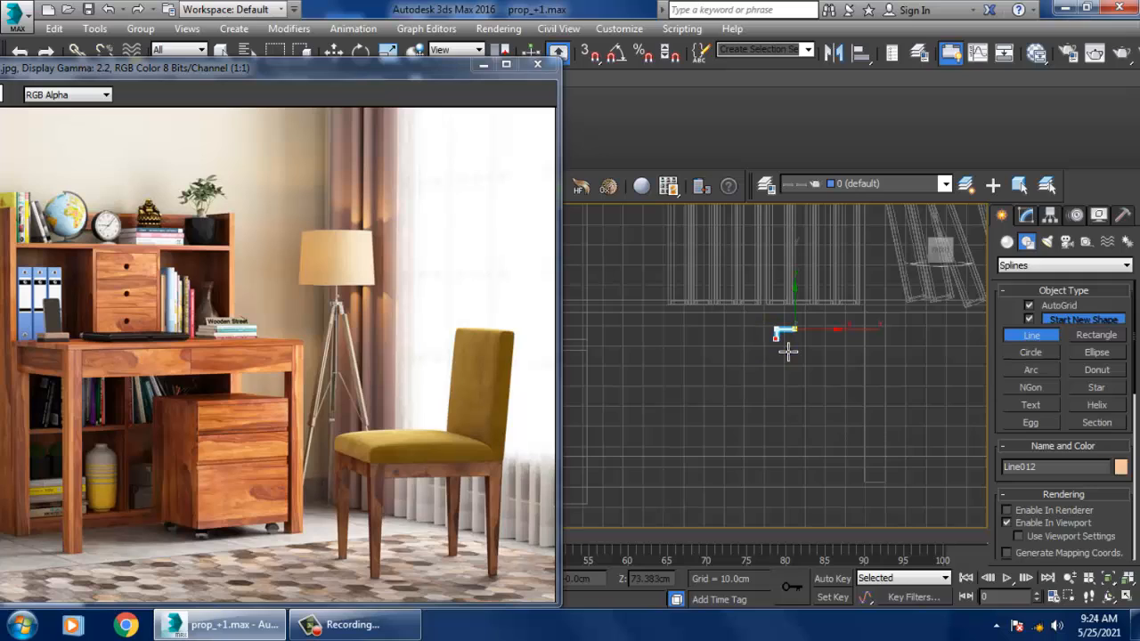
left_click(769, 350)
right_click(810, 458)
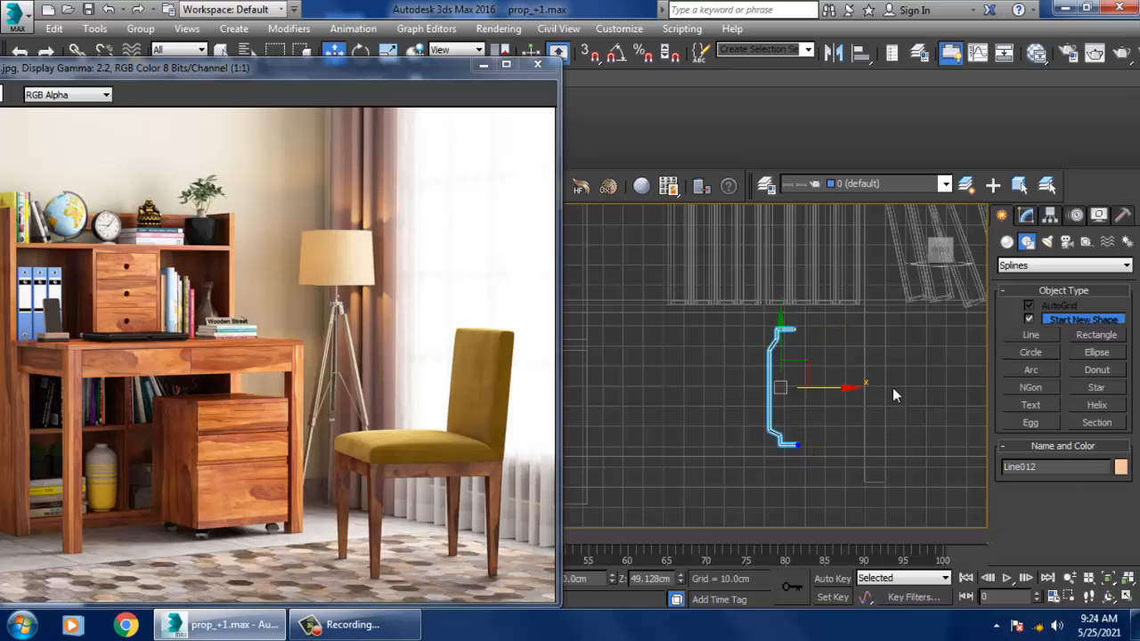
Disable the profile line's viewport thickness and apply a Lathe modifier aligned to Max to form the jar.
left_click(1025, 215)
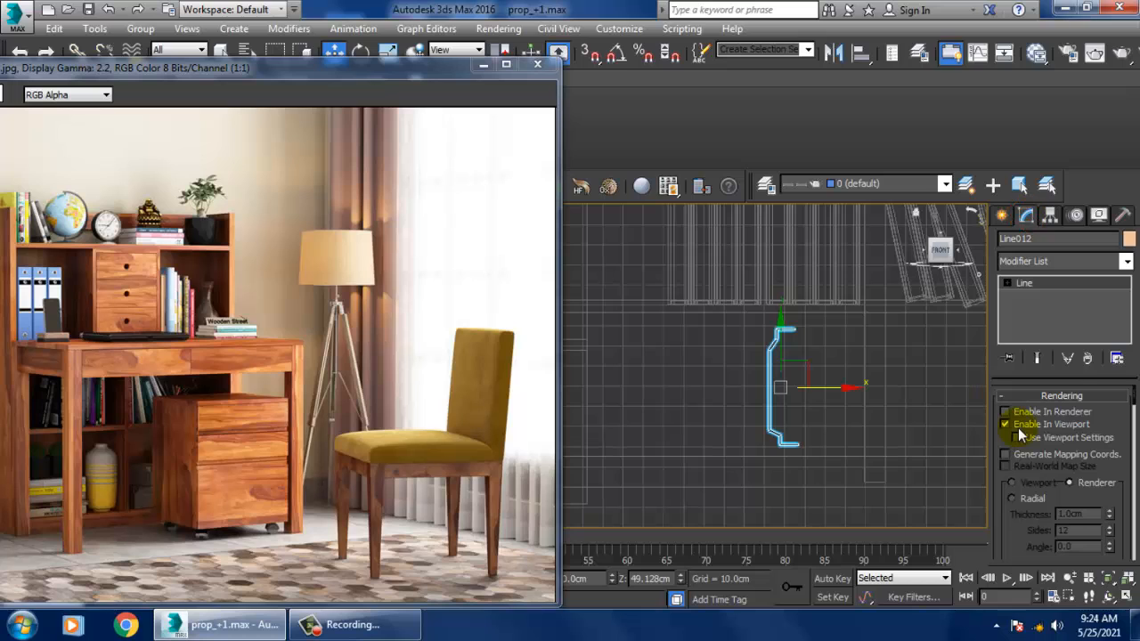
left_click(1017, 425)
left_click(1051, 262)
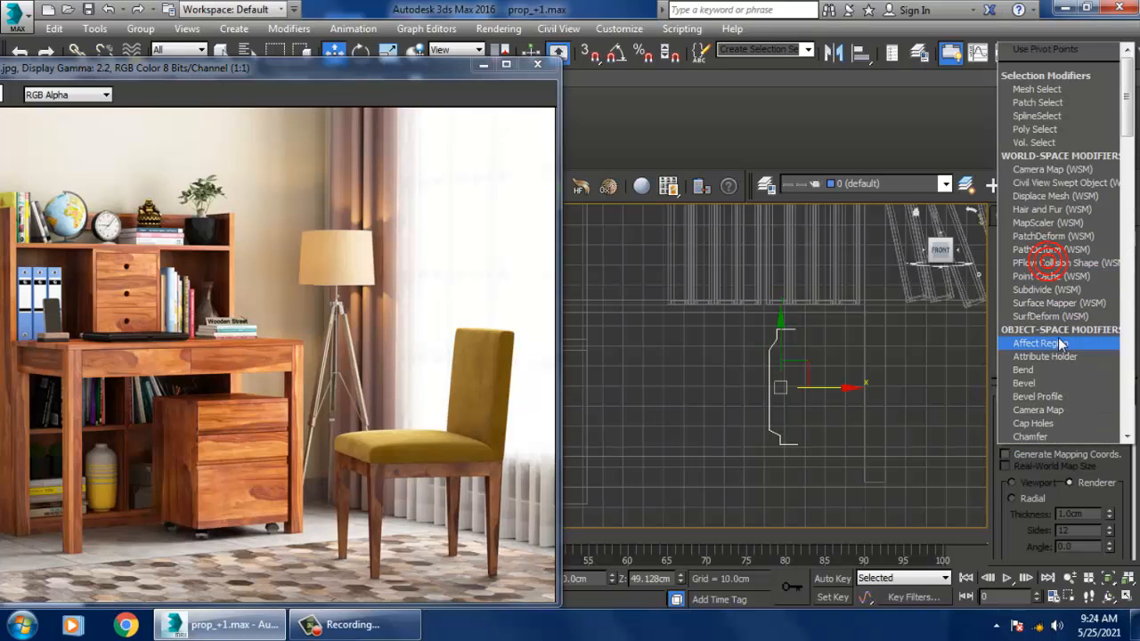
key("l")
key("Return")
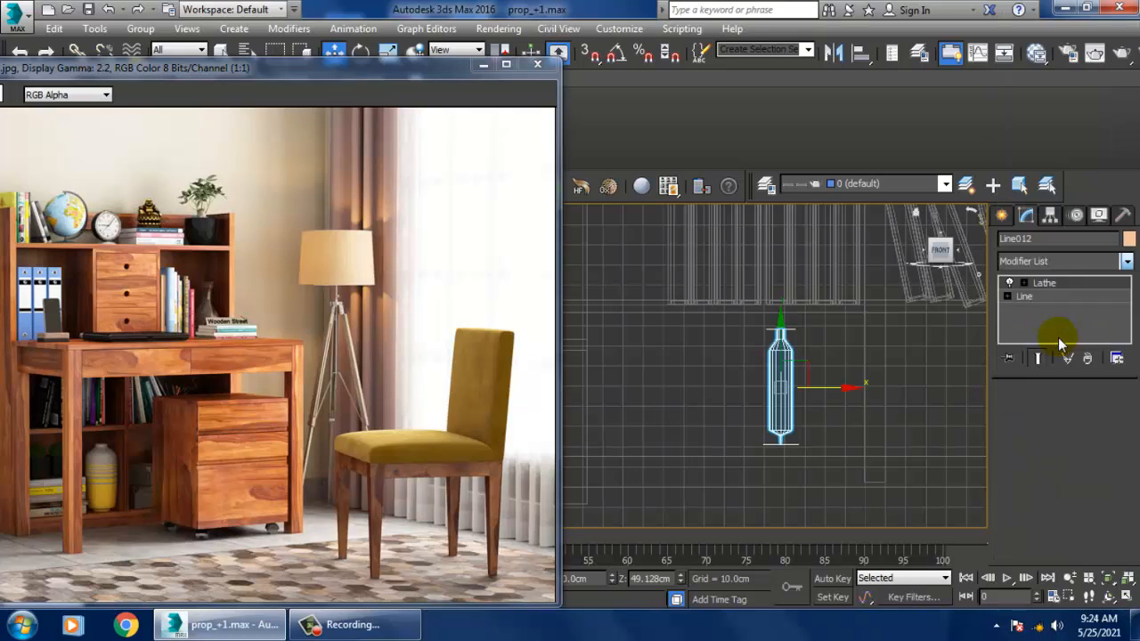
left_click_drag(1112, 522, 1115, 360)
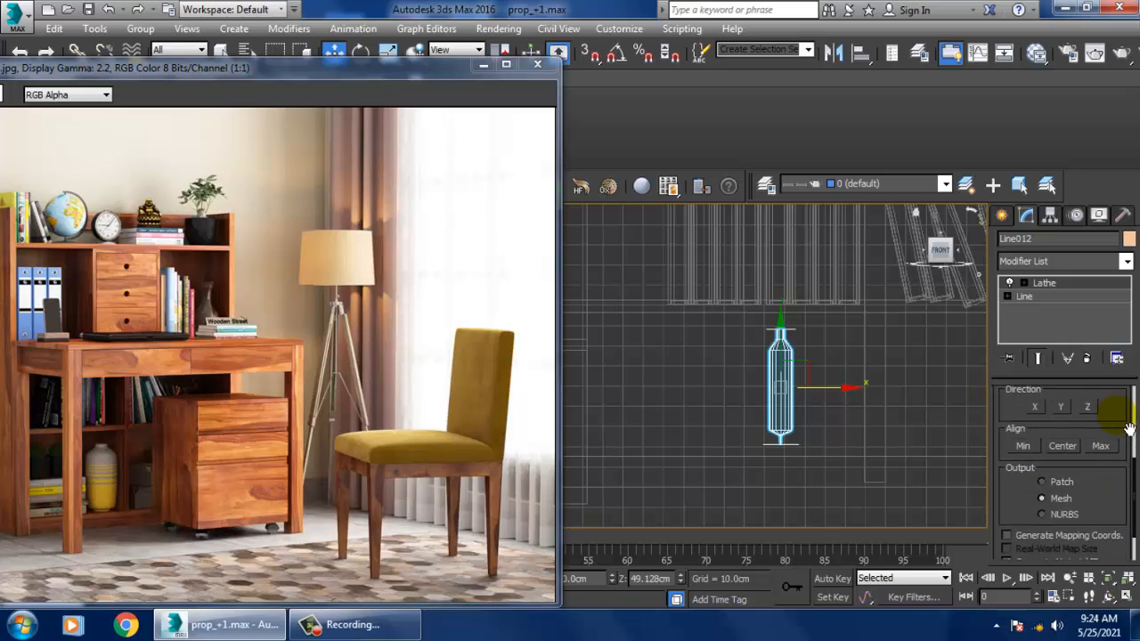
left_click(1102, 446)
scroll(812, 412, "up", 2)
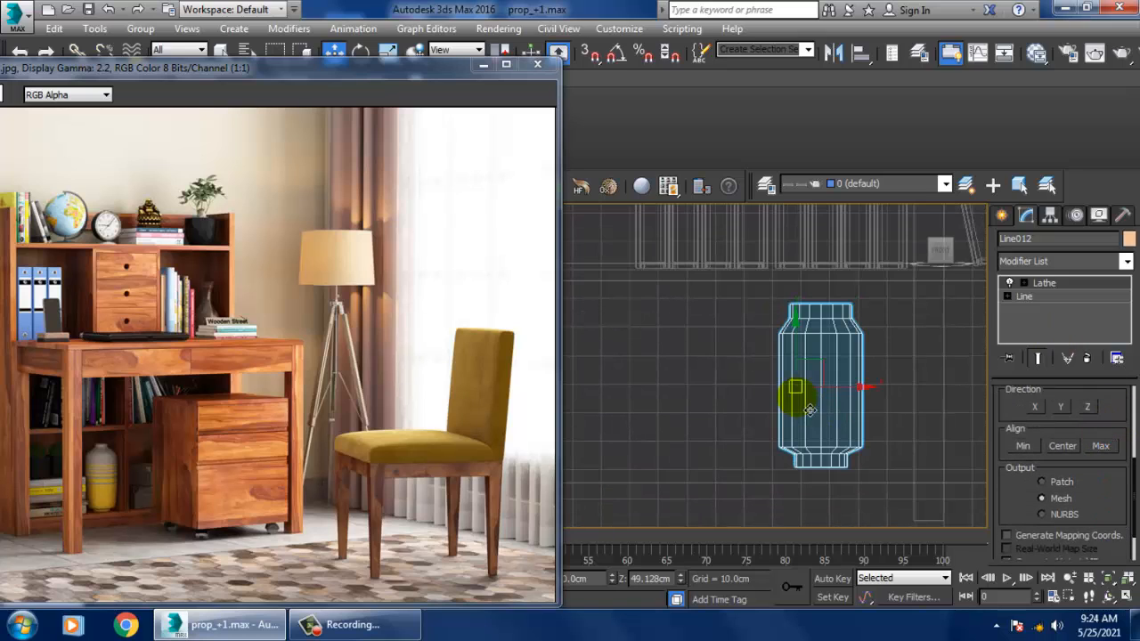
Fillet the corner vertices at the shoulder and base of the jar's profile and return to the Lathe level.
left_click(1006, 295)
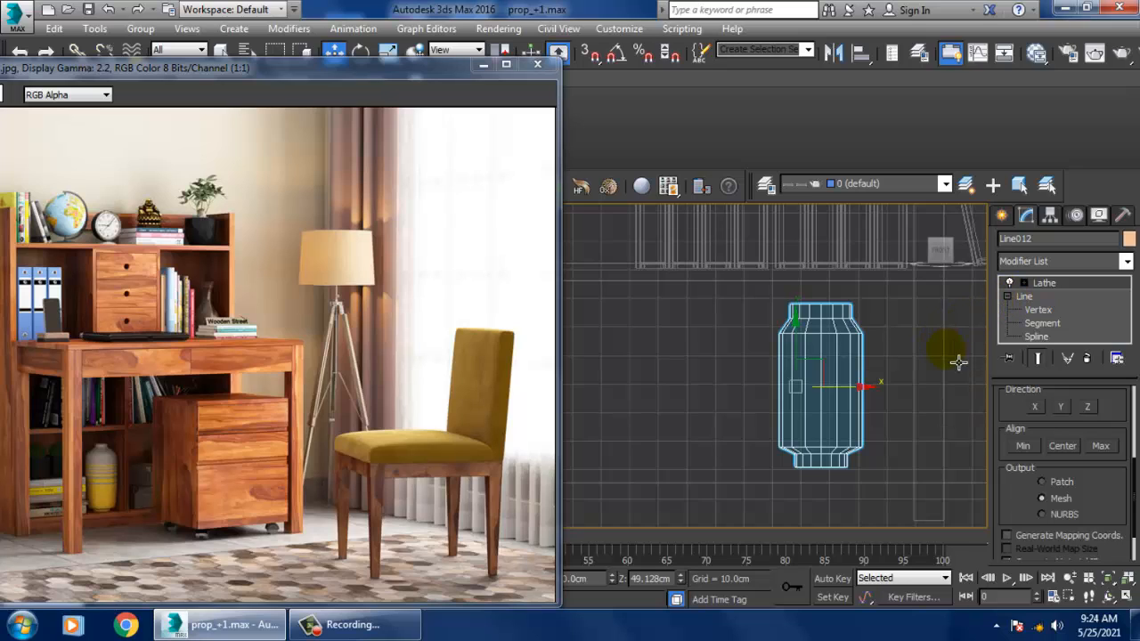
left_click(1035, 309)
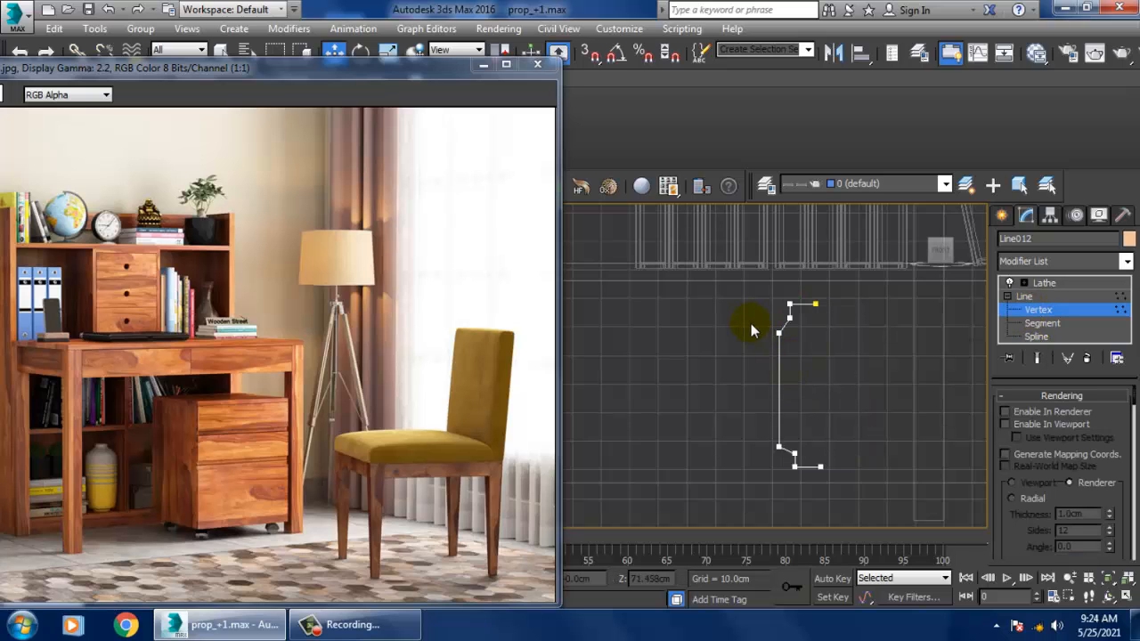
left_click_drag(1043, 502, 1048, 218)
left_click_drag(1015, 467, 1024, 160)
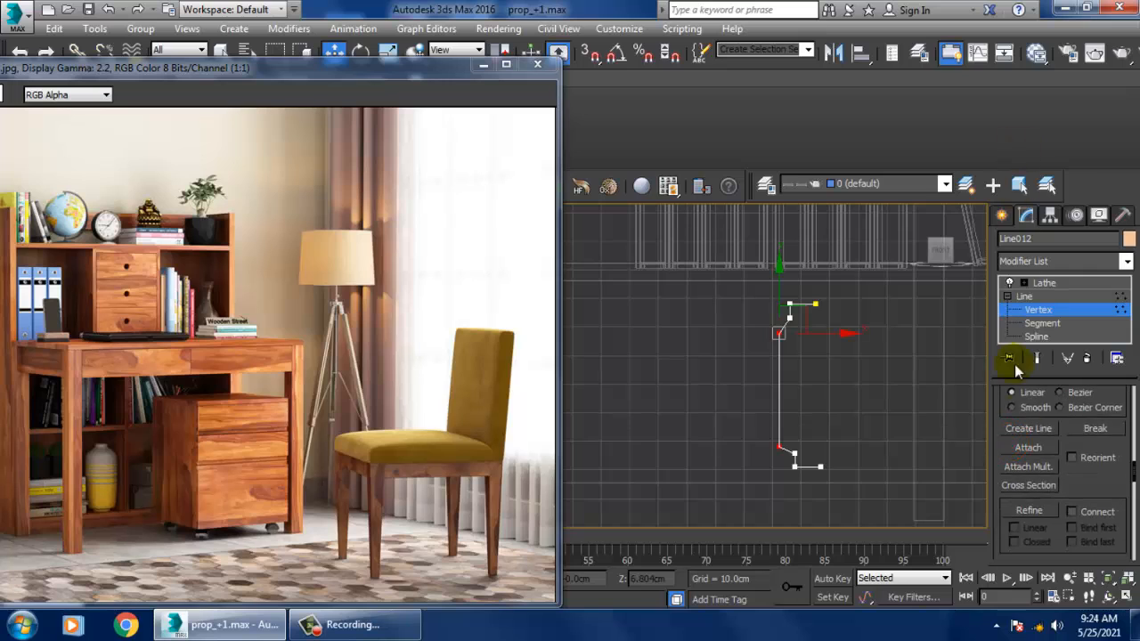
left_click_drag(1097, 478, 1080, 264)
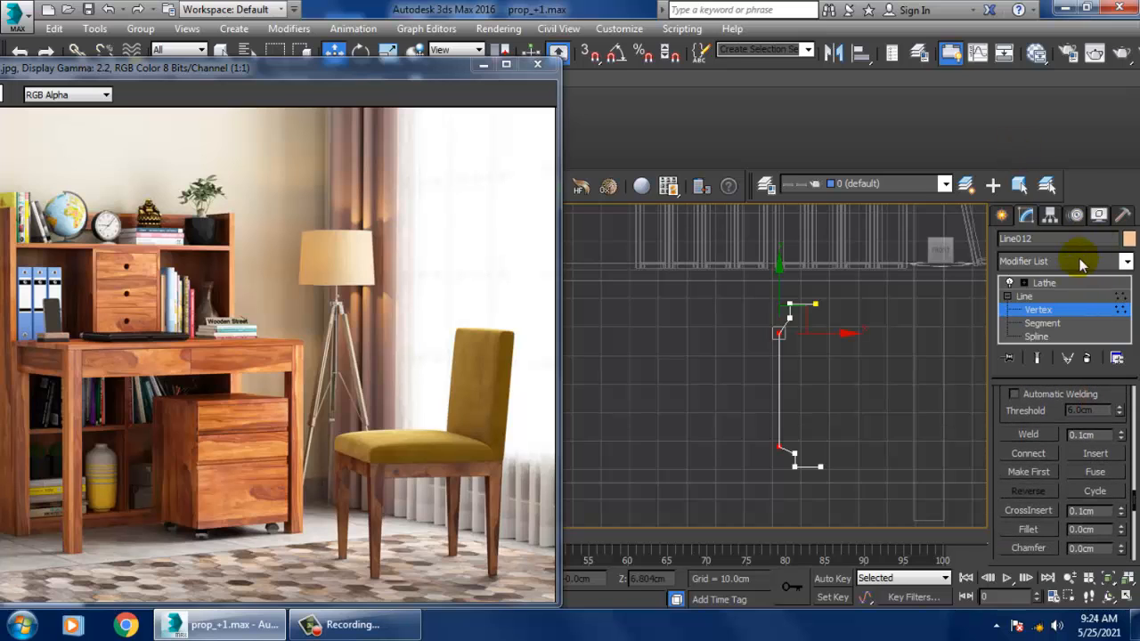
left_click(1028, 530)
left_click_drag(788, 465, 781, 458)
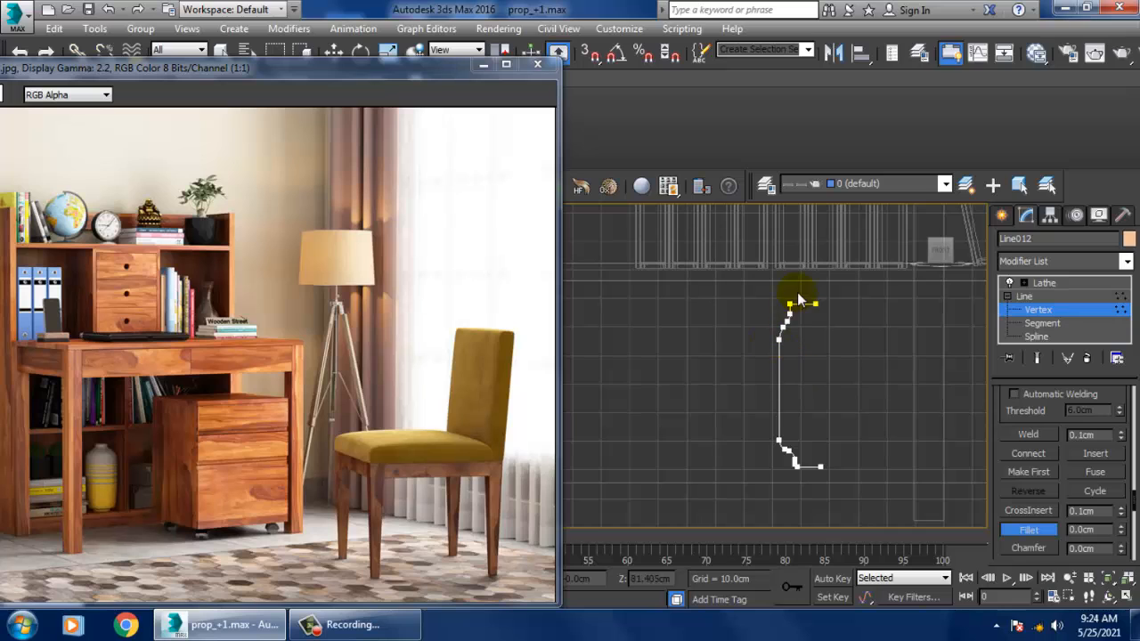
left_click(1049, 285)
Move the jar in the perspective view back inside the desk's lower shelf compartment and adjust its sideways position.
key("alt+w")
right_click(911, 518)
key("alt+w")
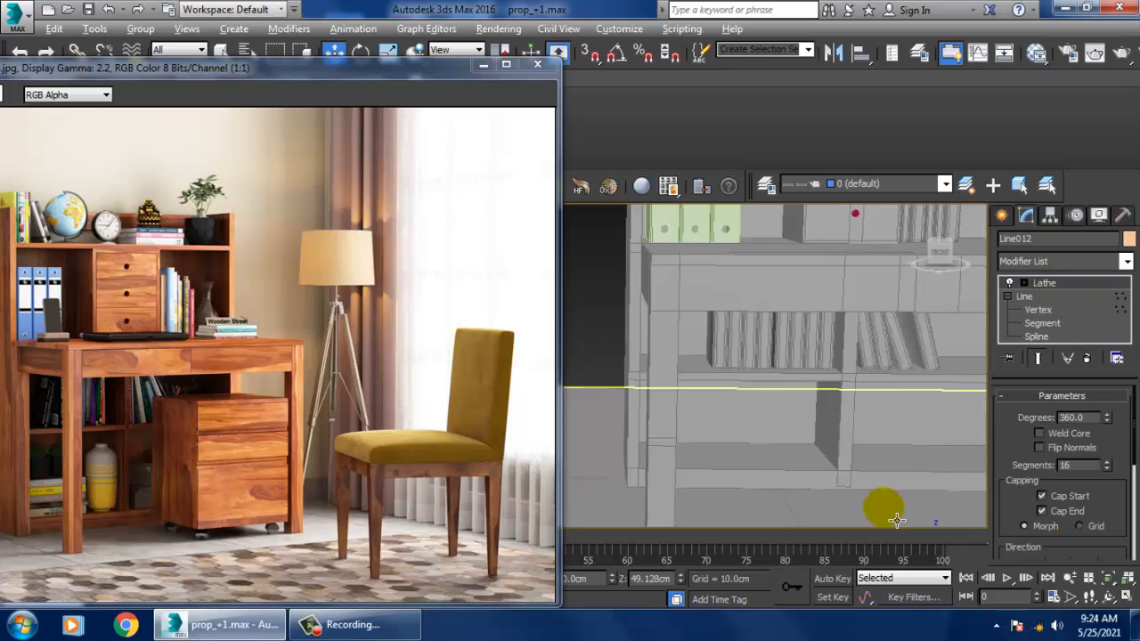
scroll(893, 516, "down", 10)
middle_click_drag(904, 511, 885, 457)
scroll(883, 457, "up", 3)
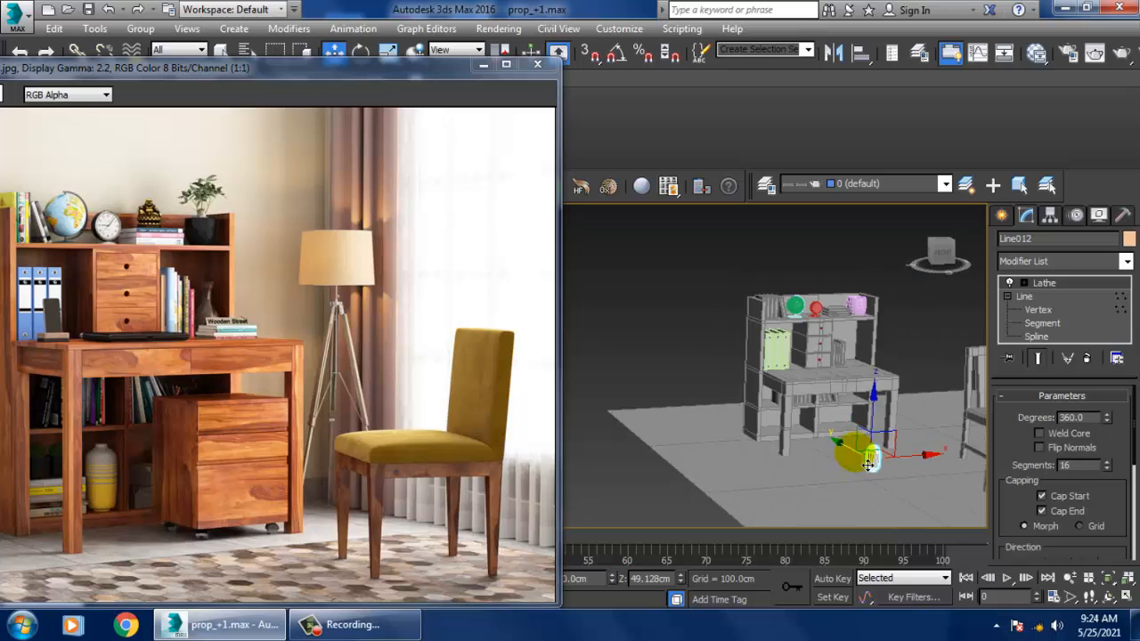
left_click_drag(858, 454, 784, 416)
key("z")
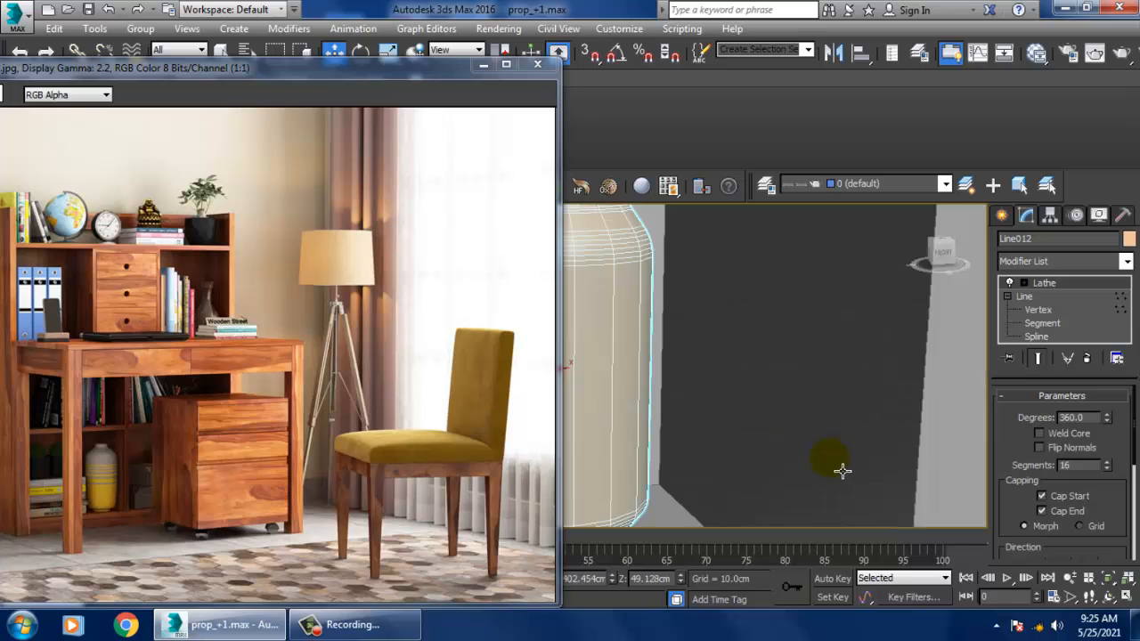
scroll(843, 471, "down", 3)
middle_click_drag(843, 471, 784, 465, "alt")
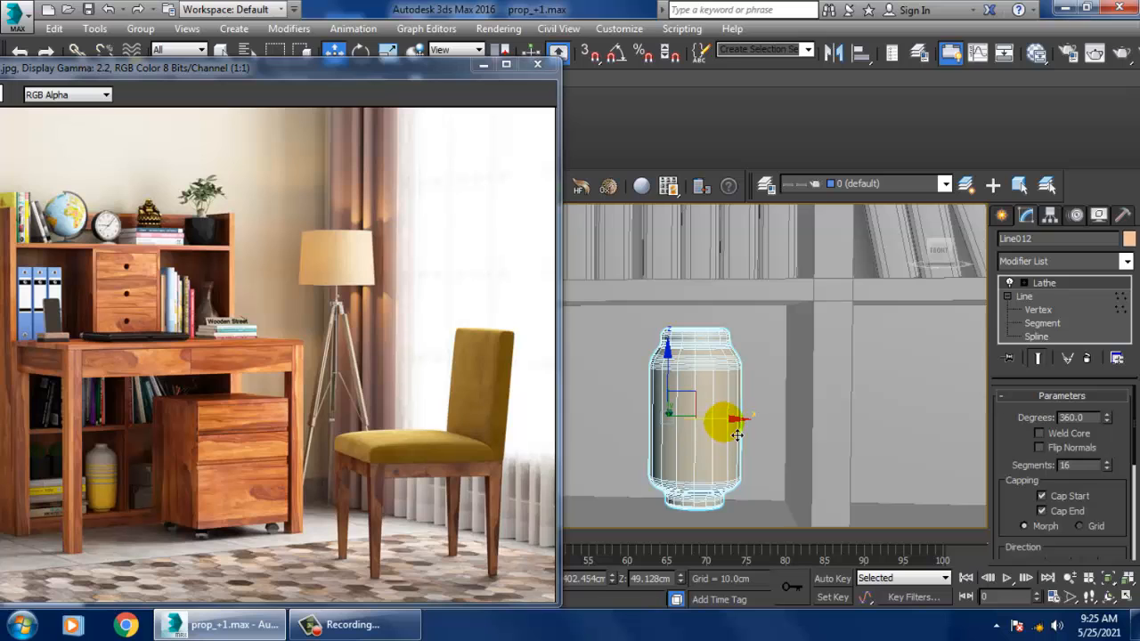
left_click_drag(725, 419, 739, 420)
Reshape the jar's mouth by moving the top vertices of its profile line in the front view.
left_click(1024, 296)
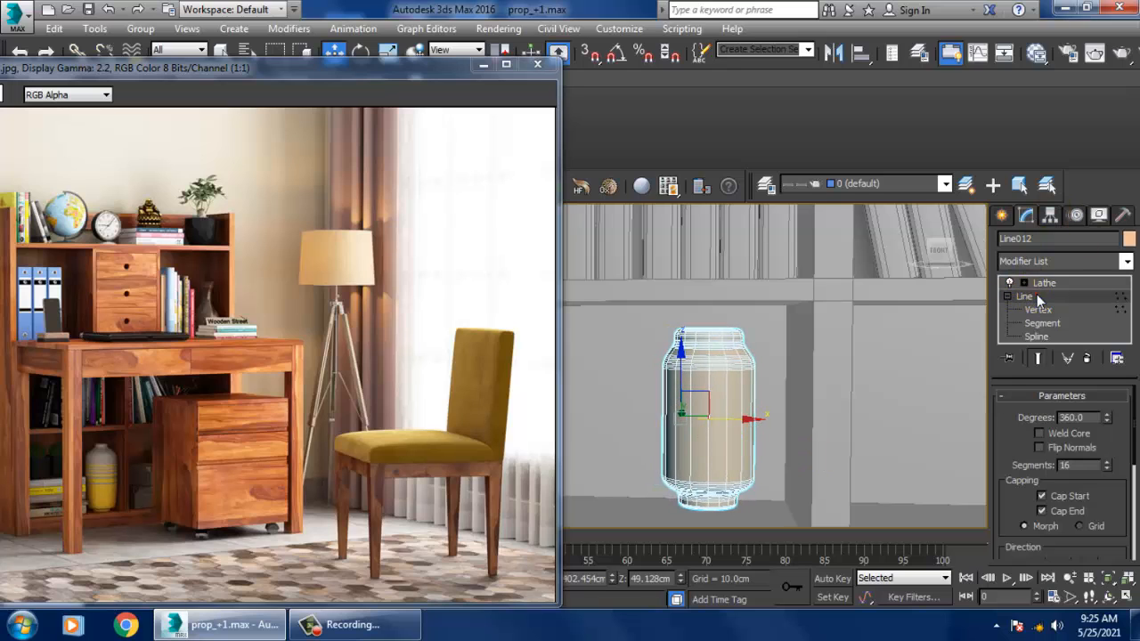
left_click(1037, 309)
middle_click_drag(972, 328, 1096, 346)
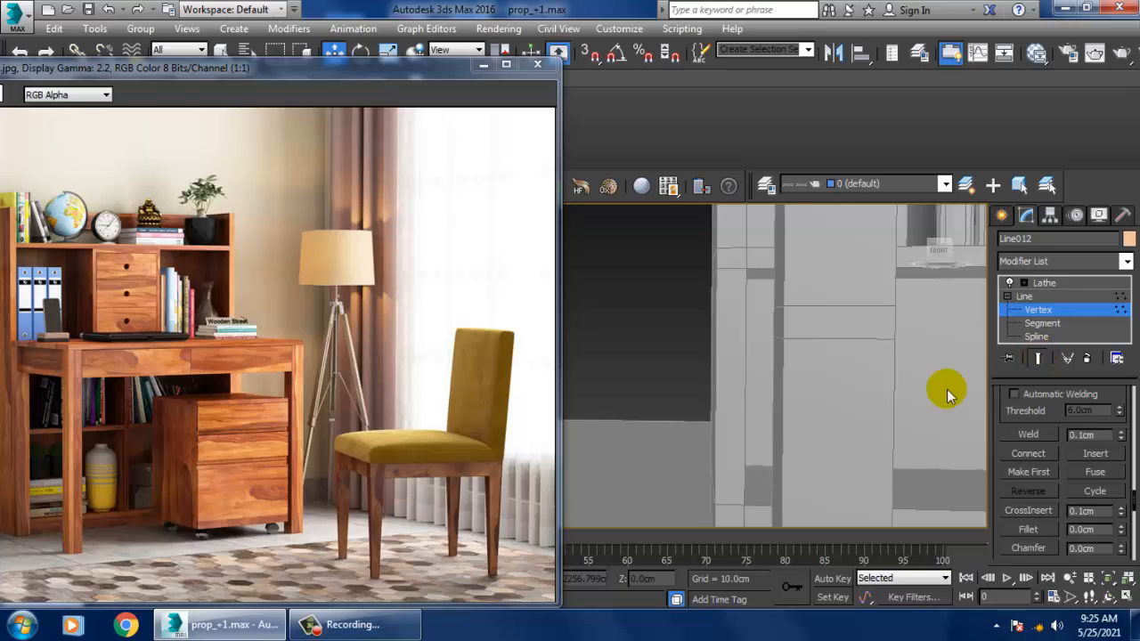
key("z")
scroll(837, 415, "down", 5)
middle_click_drag(823, 421, 787, 375, "alt")
key("z")
scroll(786, 352, "up", 3)
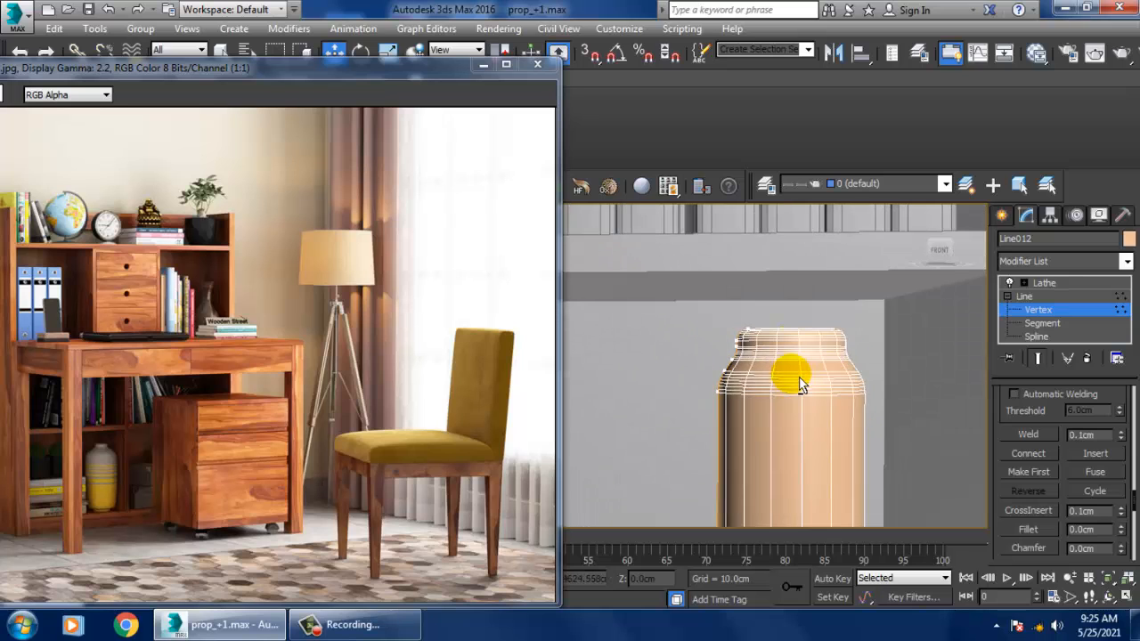
key("alt+w")
key("s")
middle_click_drag(835, 278, 810, 274)
key("alt+w")
key("z")
middle_click_drag(754, 322, 828, 356)
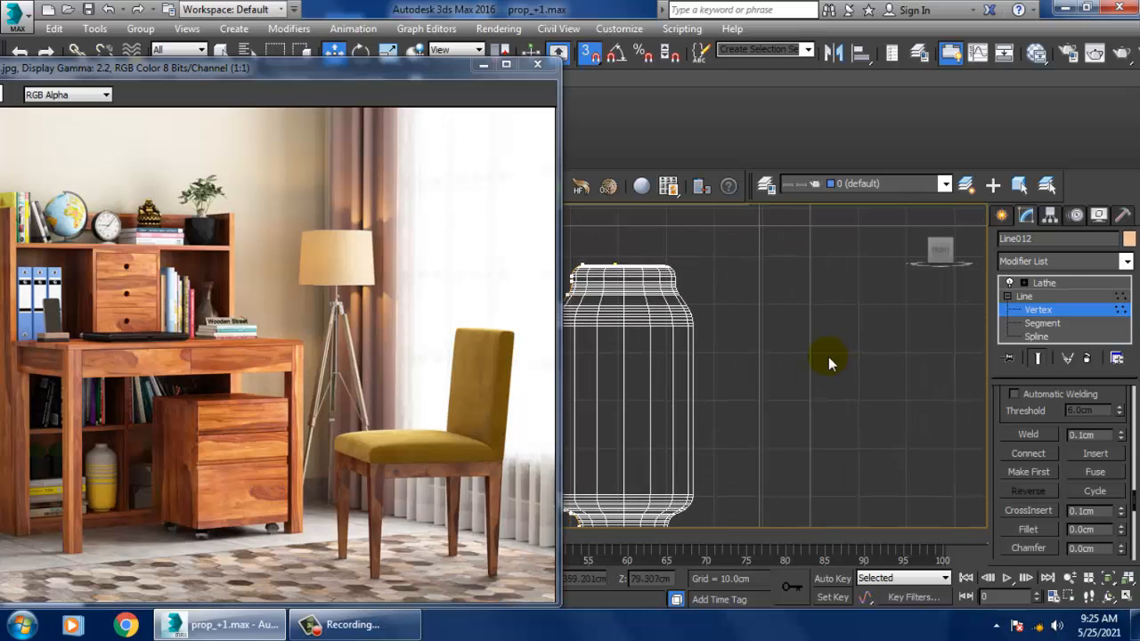
key("s")
middle_click_drag(671, 340, 855, 421)
scroll(855, 420, "up", 2)
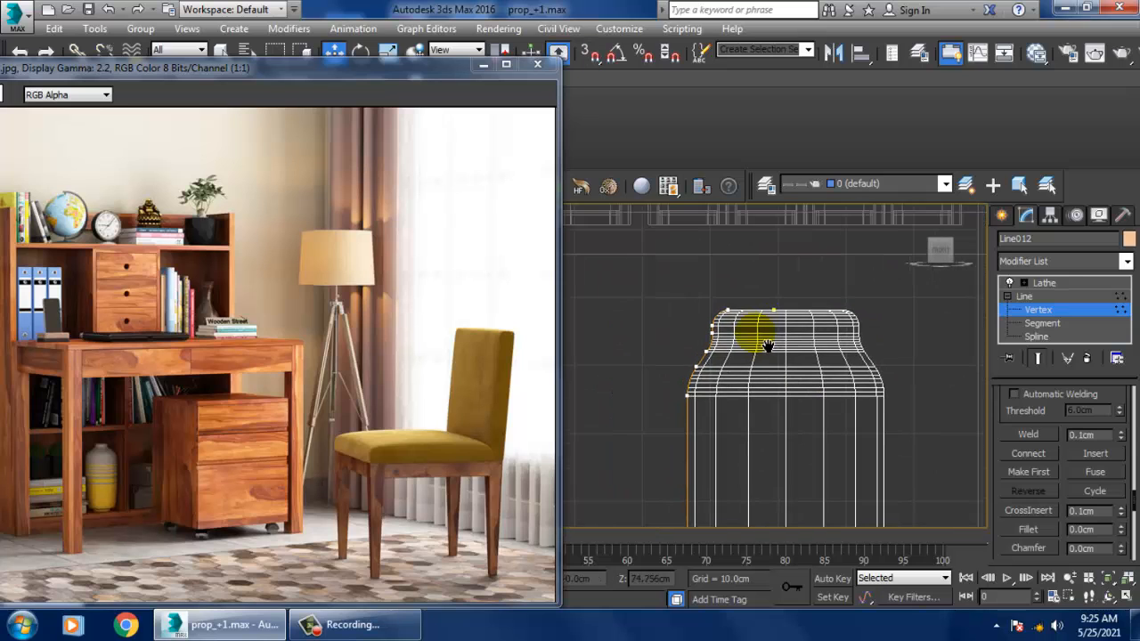
left_click(727, 309)
left_click_drag(756, 358, 868, 328)
left_click_drag(775, 261, 778, 274)
scroll(799, 347, "down", 5)
middle_click_drag(820, 416, 822, 353)
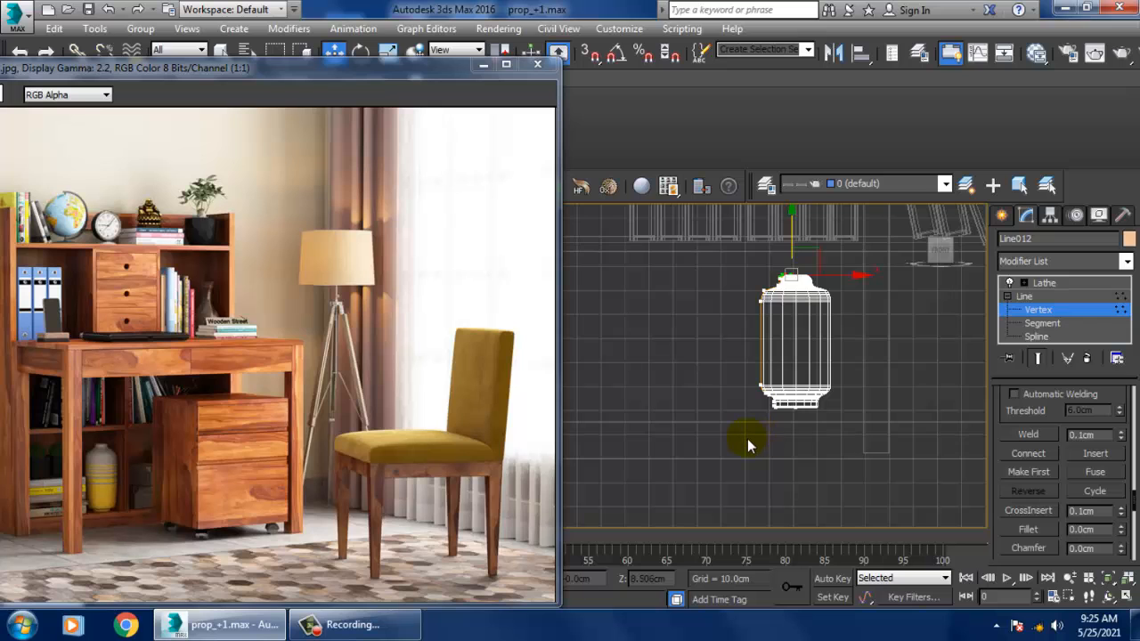
Return the jar to its Lathe level and view it within the desk in perspective.
scroll(781, 429, "down", 4)
key("alt+w")
right_click(840, 438)
key("alt+w")
scroll(849, 443, "down", 5)
left_click_drag(850, 444, 893, 466, "alt")
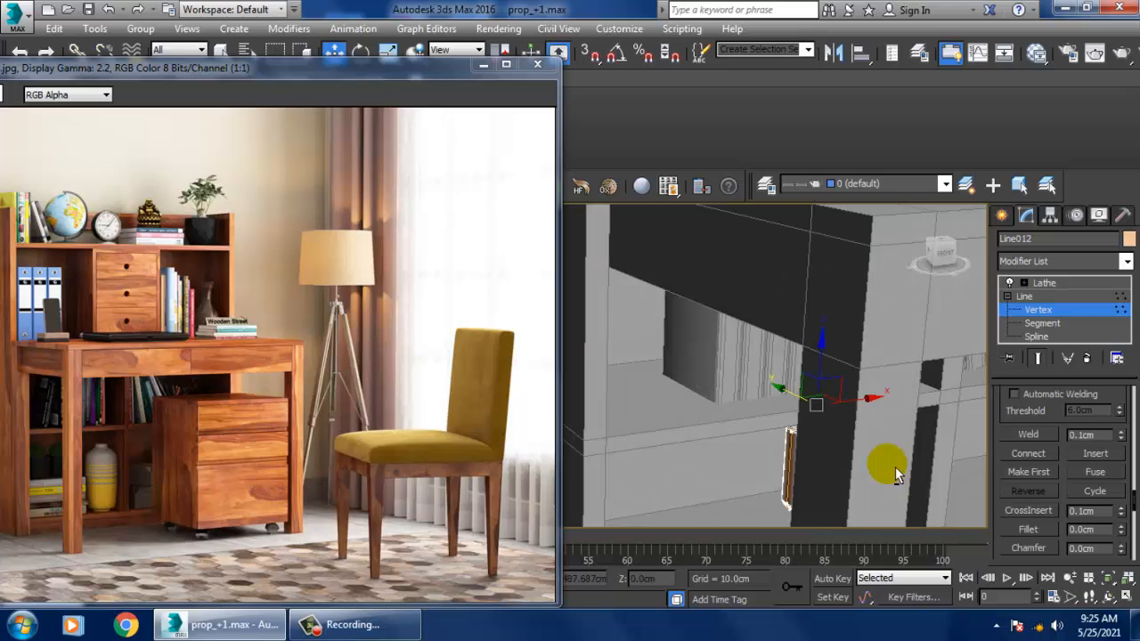
scroll(893, 467, "down", 5)
middle_click_drag(879, 464, 806, 416)
left_click(1046, 283)
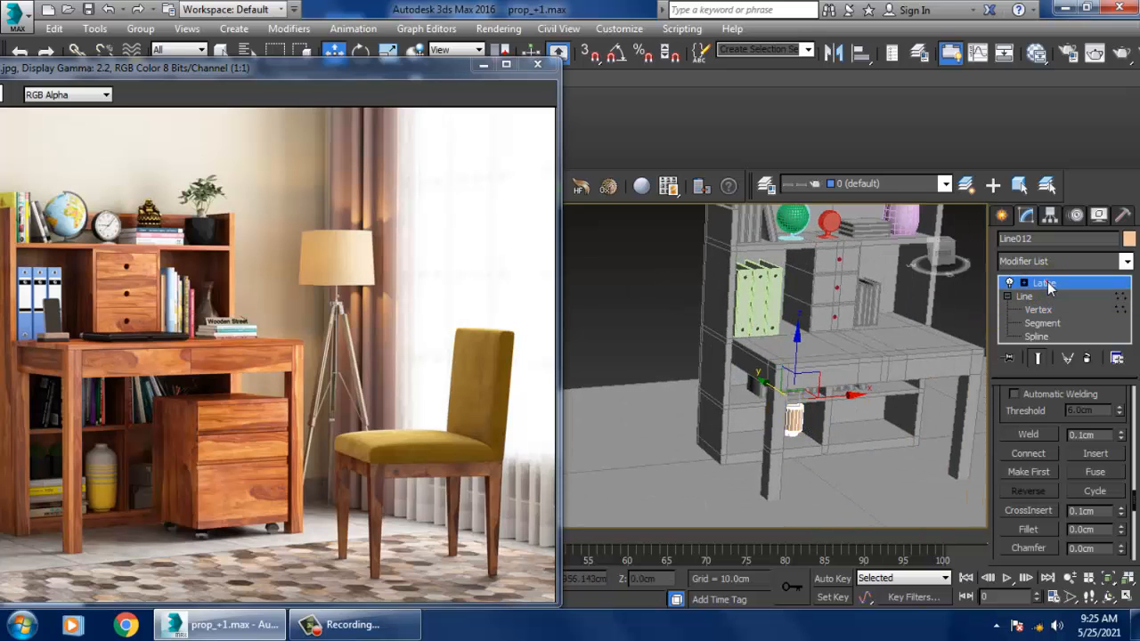
Select every object in the scene, assign a light grey custom object color, and clear the selection.
key("ctrl+a")
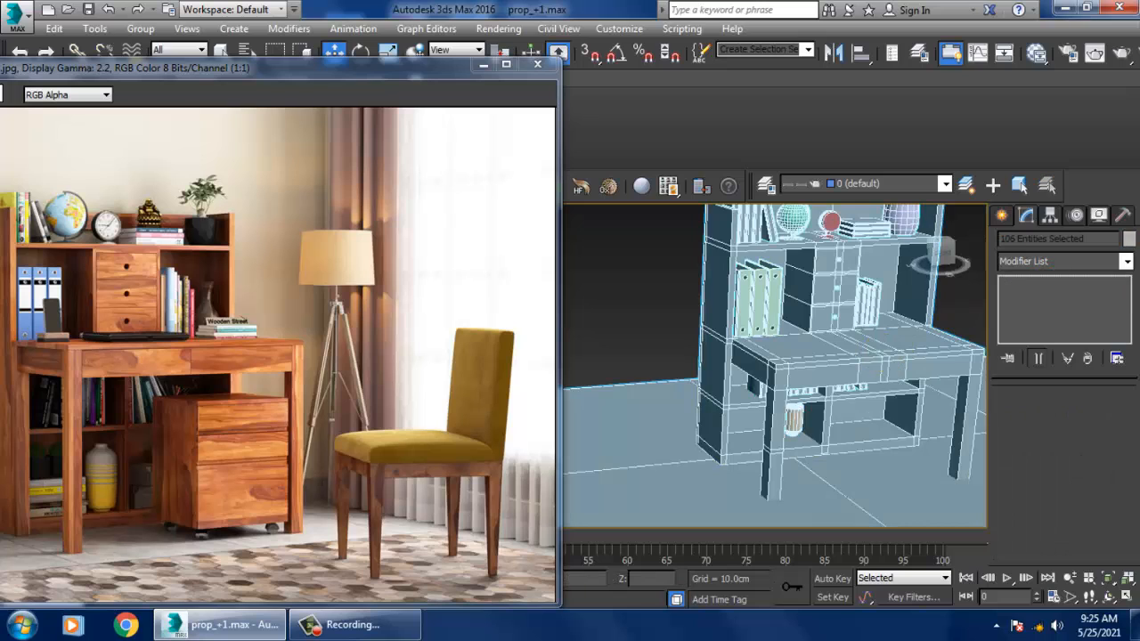
left_click(1129, 239)
left_click(777, 404)
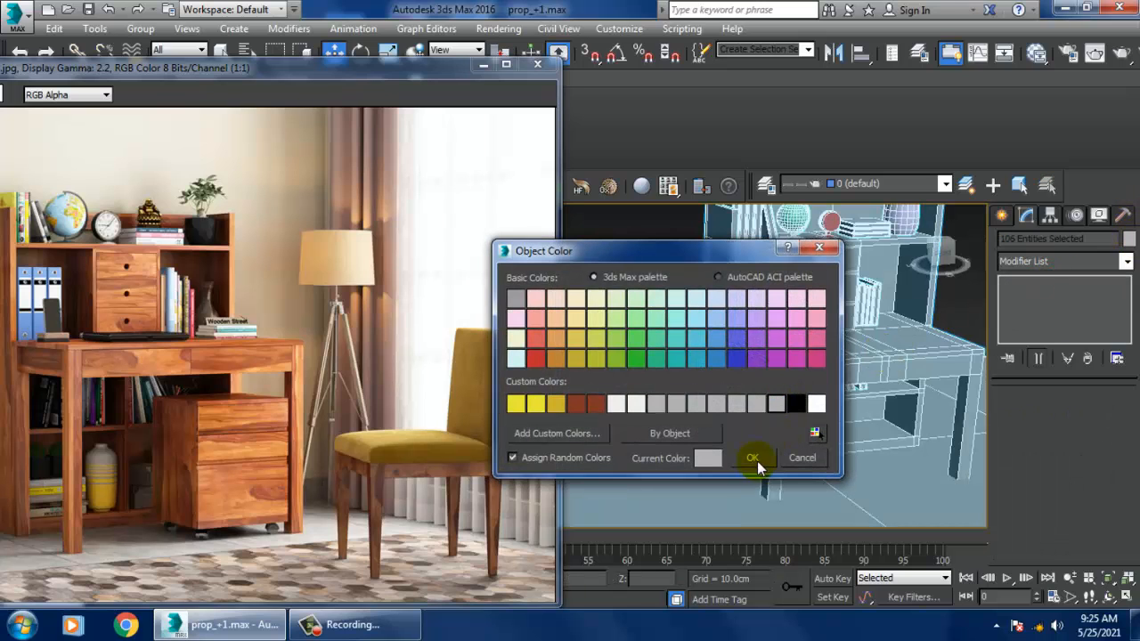
left_click(752, 457)
left_click(642, 272)
Examine the desk model from several angles against the reference photo.
middle_click_drag(745, 339, 804, 379, "alt")
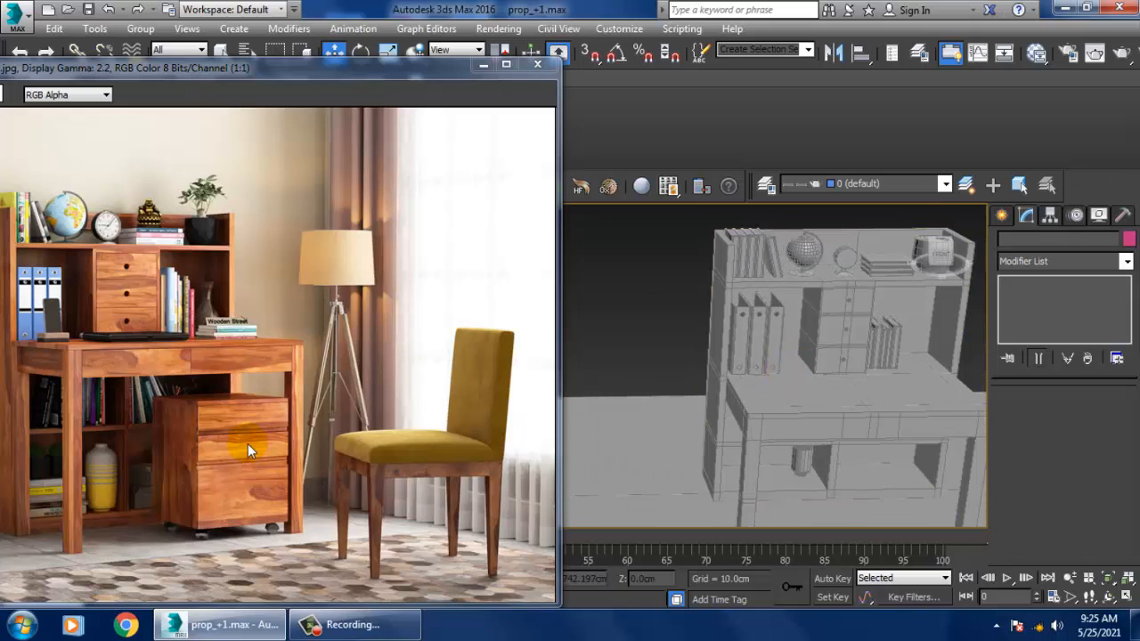
middle_click_drag(796, 452, 725, 419)
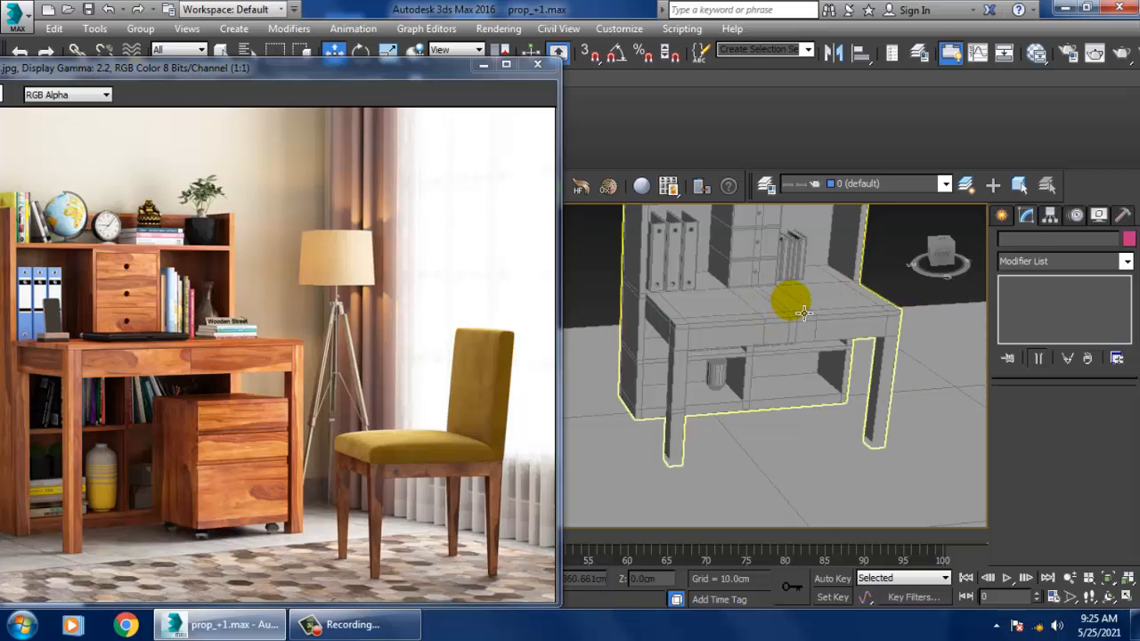
middle_click_drag(804, 314, 882, 343)
scroll(847, 371, "up", 3)
scroll(839, 366, "down", 3)
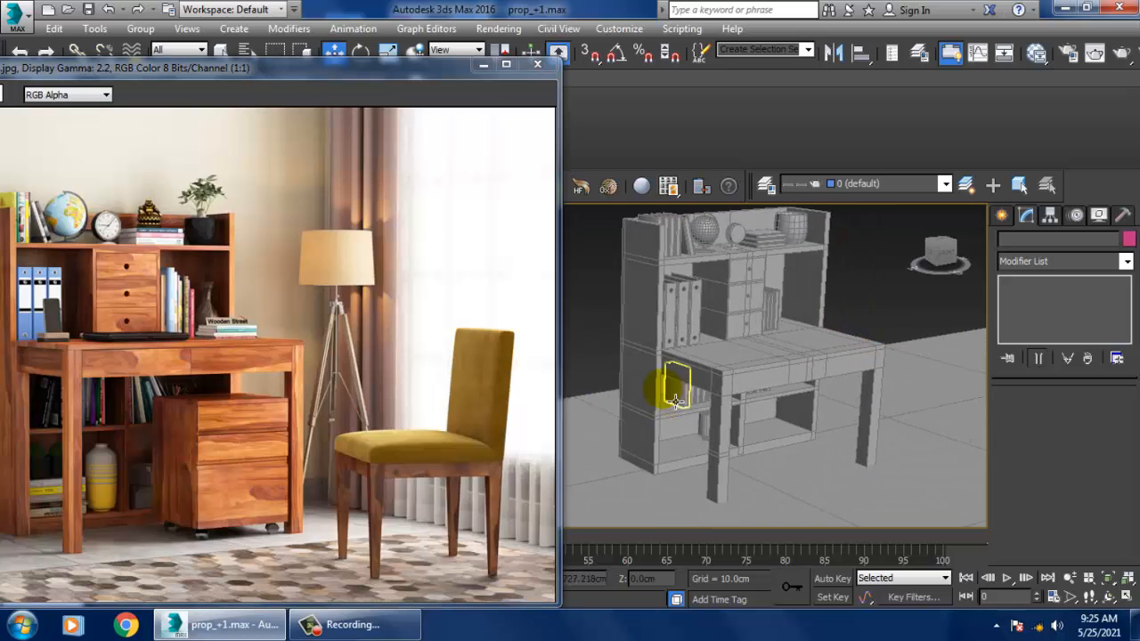
middle_click_drag(769, 363, 819, 395, "alt")
scroll(744, 408, "up", 3)
middle_click_drag(832, 343, 763, 413, "alt")
middle_click_drag(821, 254, 815, 316)
Select the three stacked books on the desk's top shelf and clone them toward the desk surface.
left_click(815, 316)
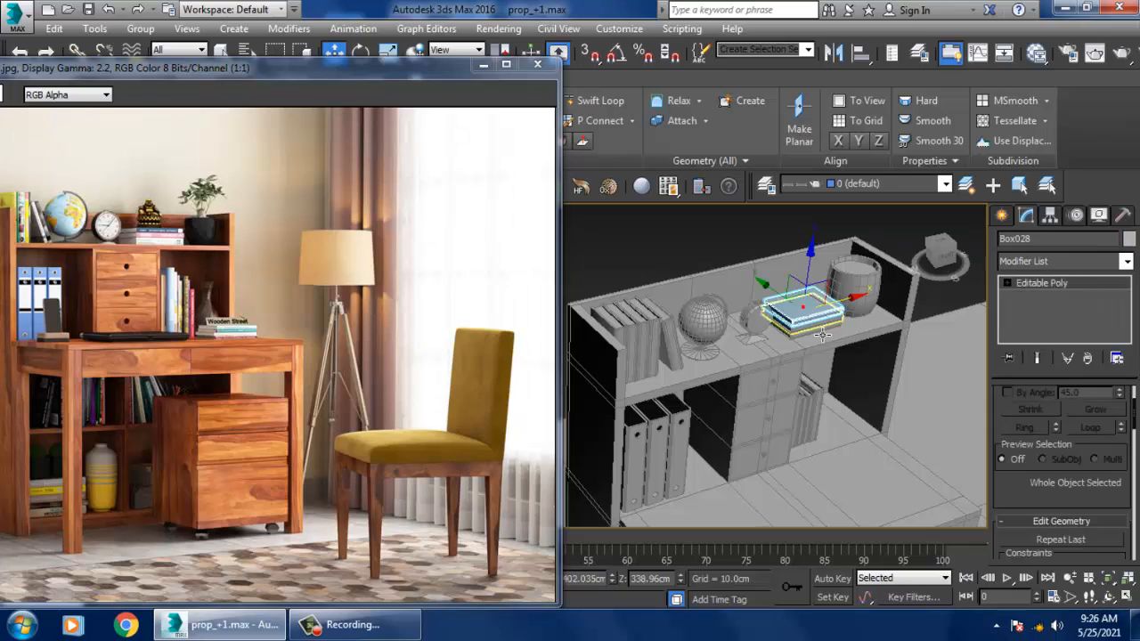
left_click(820, 331, "ctrl")
left_click(811, 330, "ctrl")
left_click_drag(783, 297, 865, 430, "shift")
left_click(572, 382)
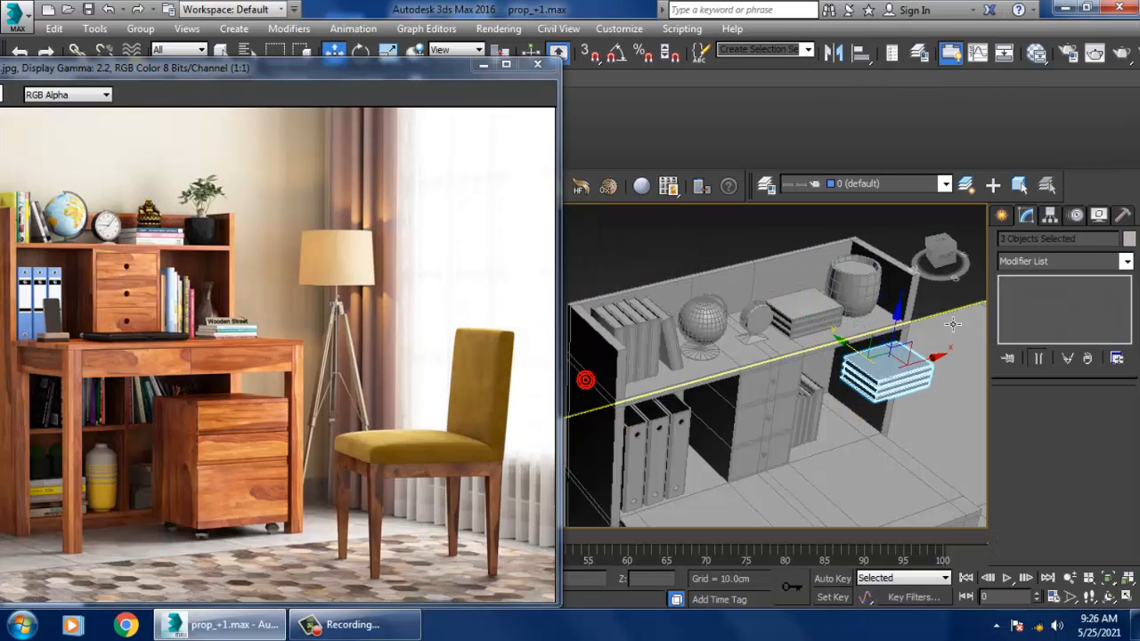
Lower the copied book stack onto the desk surface and adjust its placement.
left_click_drag(960, 376, 943, 479)
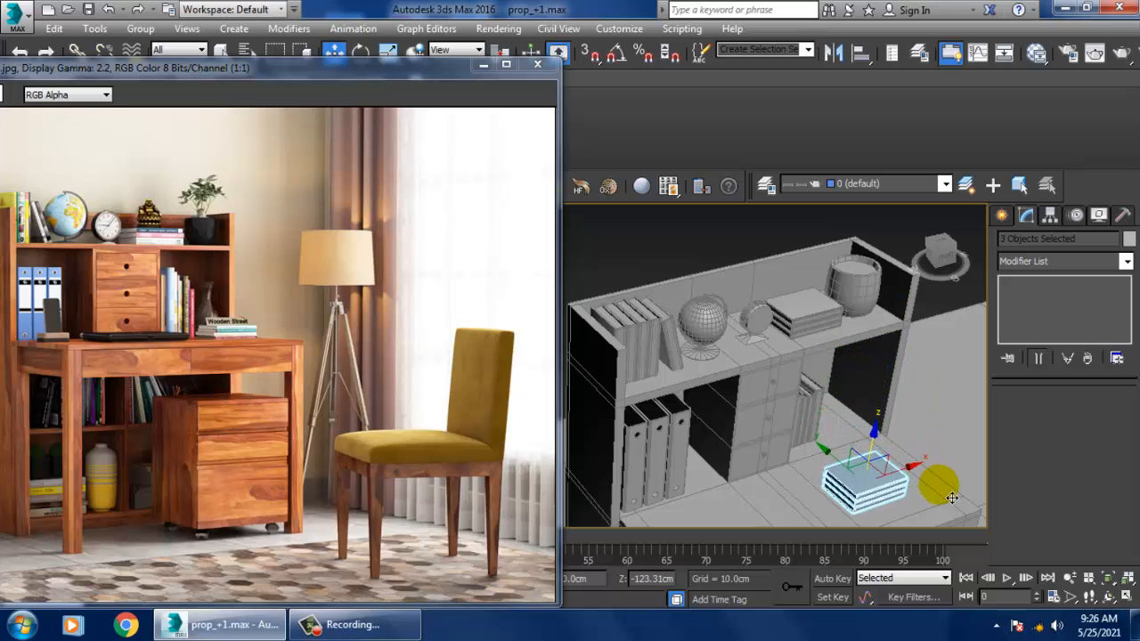
scroll(926, 472, "up", 5)
mouse_move(915, 458)
middle_mouse_down("alt")
mouse_move(852, 387)
mouse_move(750, 372)
middle_mouse_up("alt")
left_click_drag(749, 372, 773, 388)
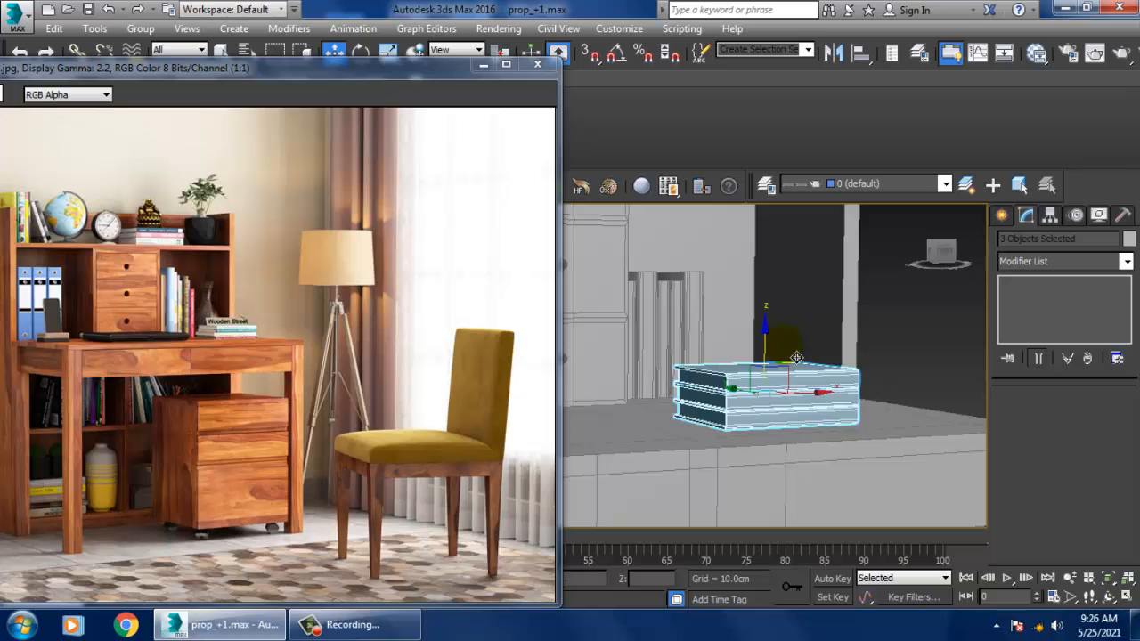
Clone the small extruded prism from the round table and bring the copy over to the desk.
scroll(797, 356, "down", 5)
middle_click_drag(797, 356, 724, 411, "alt")
scroll(724, 410, "down", 3)
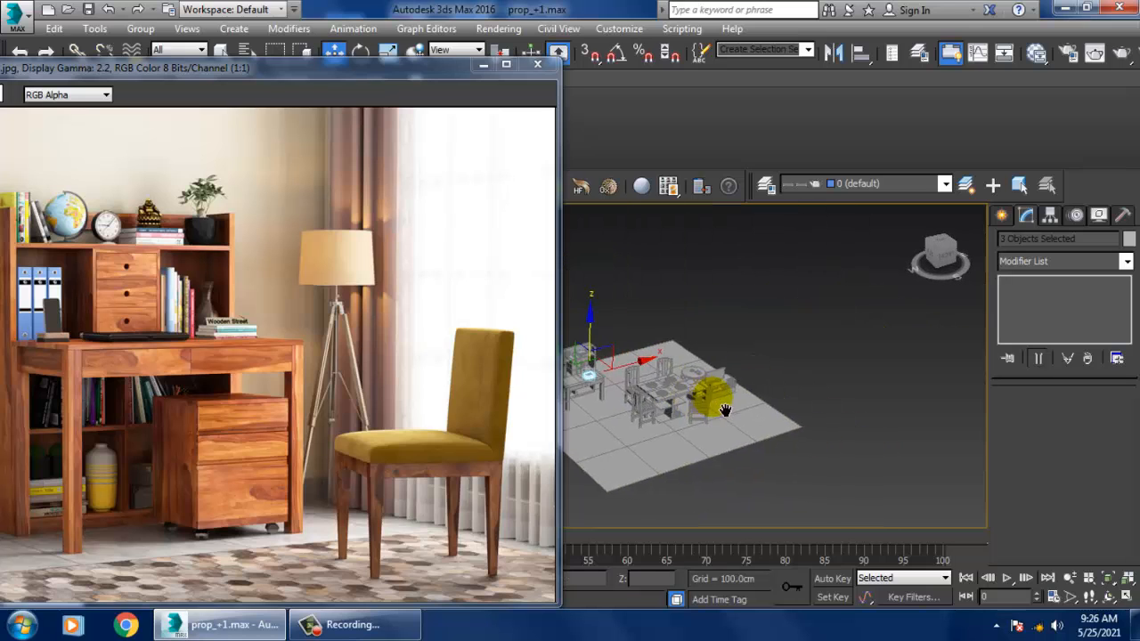
scroll(724, 411, "up", 8)
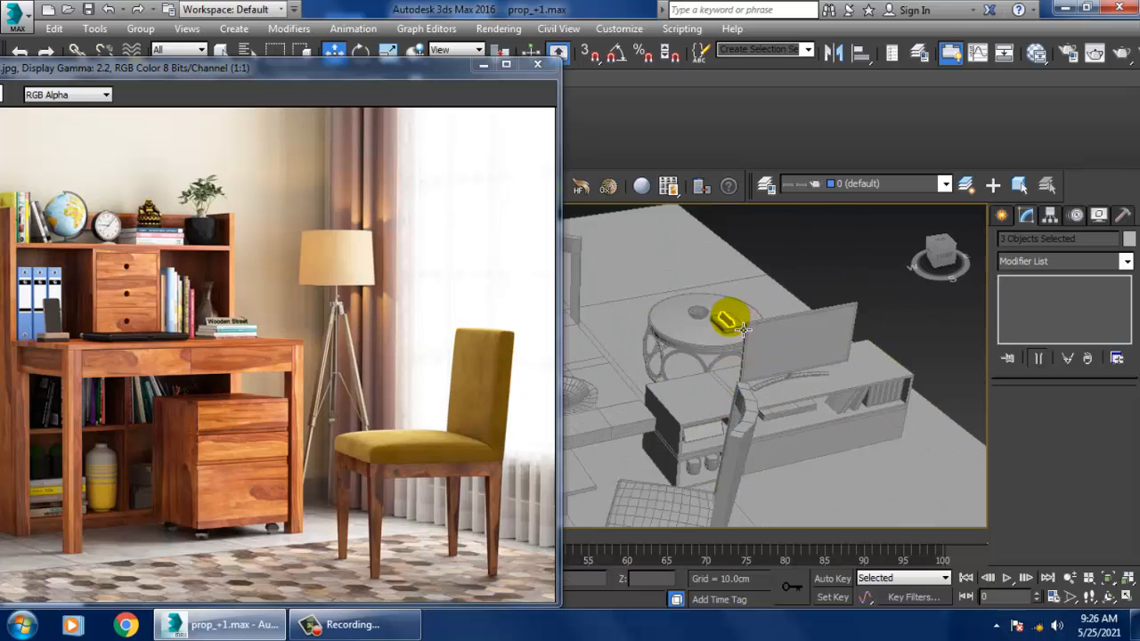
left_click(743, 329)
scroll(742, 329, "down", 8)
left_click(806, 362)
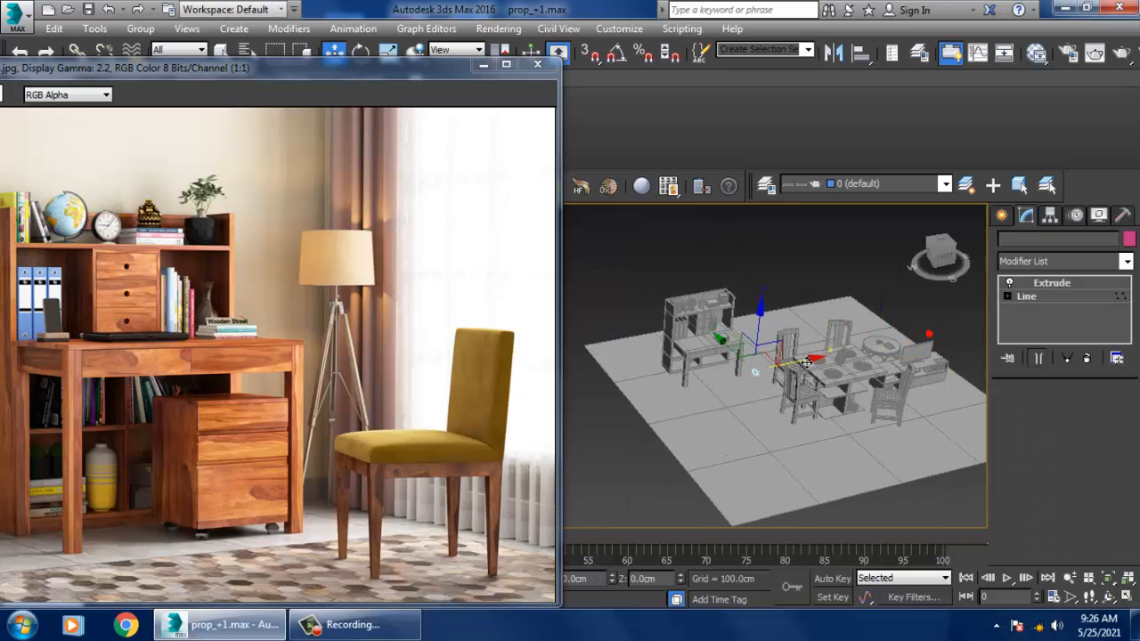
mouse_move(805, 363)
left_mouse_down("shift")
mouse_move(725, 337)
mouse_move(729, 319)
left_mouse_up("shift")
left_click(572, 377)
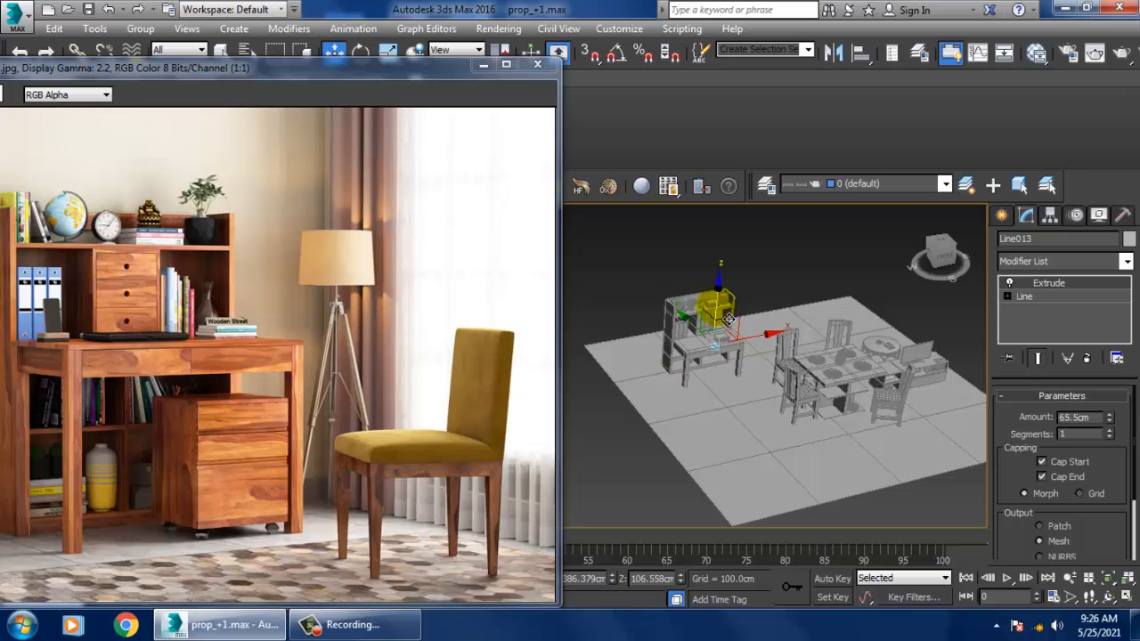
Raise the copied prism toward the desk's book stack and move it over the stack in the top view.
scroll(703, 320, "up", 10)
scroll(694, 356, "down", 3)
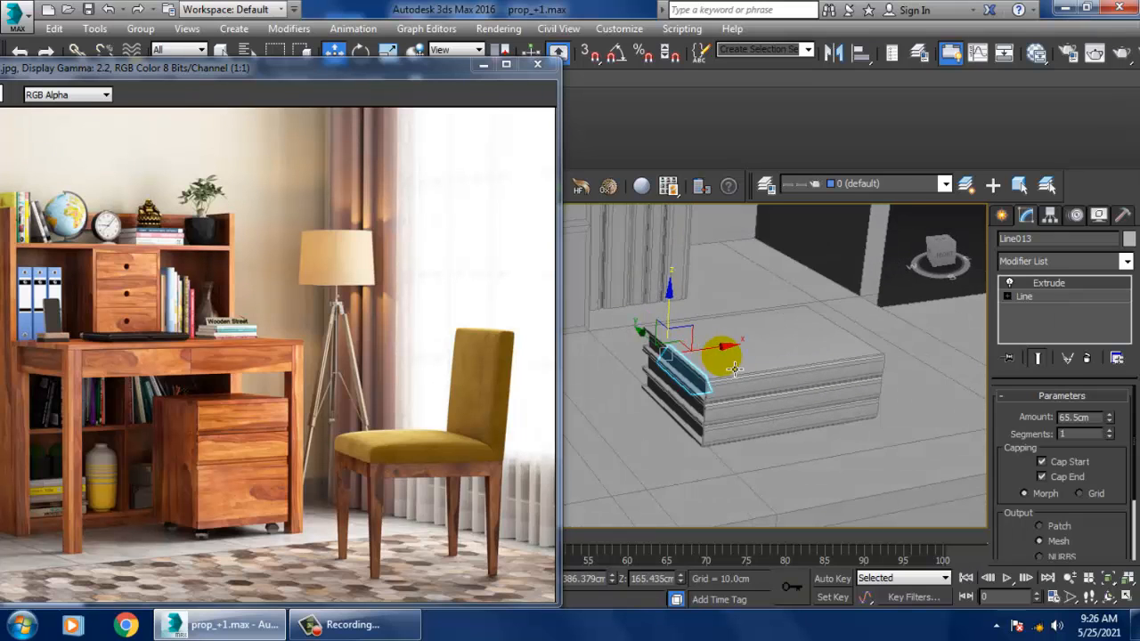
scroll(757, 365, "down", 3)
key("alt+w")
left_click_drag(398, 68, 234, 116)
right_click(483, 341)
key("alt+w")
key("z")
scroll(667, 329, "down", 10)
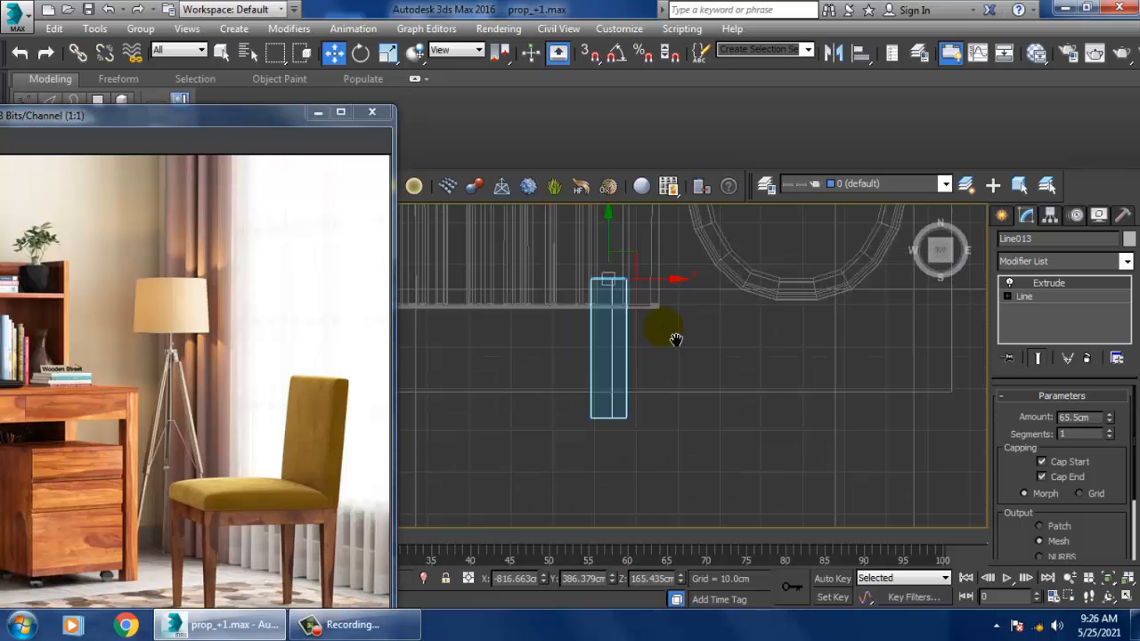
scroll(681, 307, "up", 3)
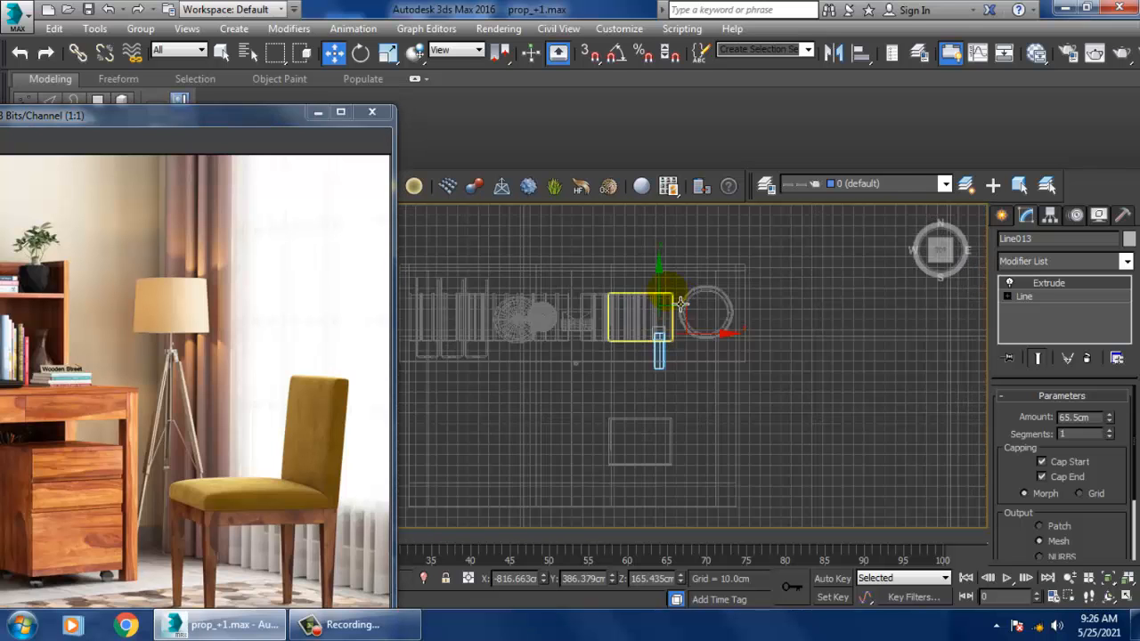
left_click_drag(673, 314, 709, 427)
Rotate the prism about 90 degrees in the top view and recentre it over the book stack.
key("e")
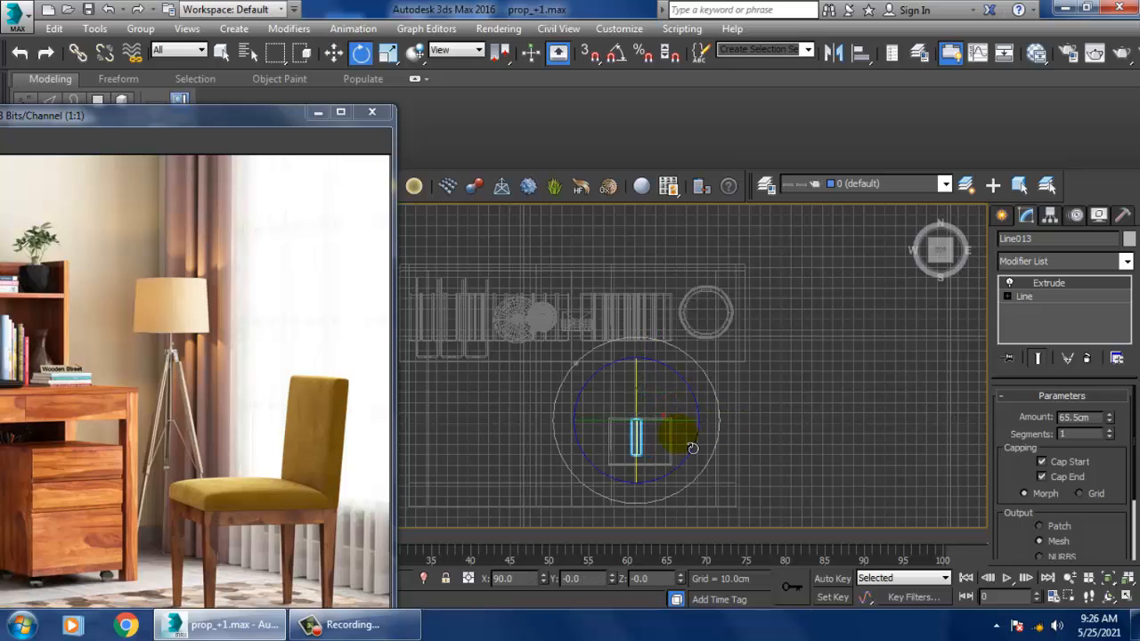
left_click_drag(687, 486, 752, 353)
key("w")
left_click_drag(649, 380, 653, 398)
left_click_drag(712, 450, 694, 452)
Raise the prism in the perspective view so it sits above the top book of the stack.
key("alt+w")
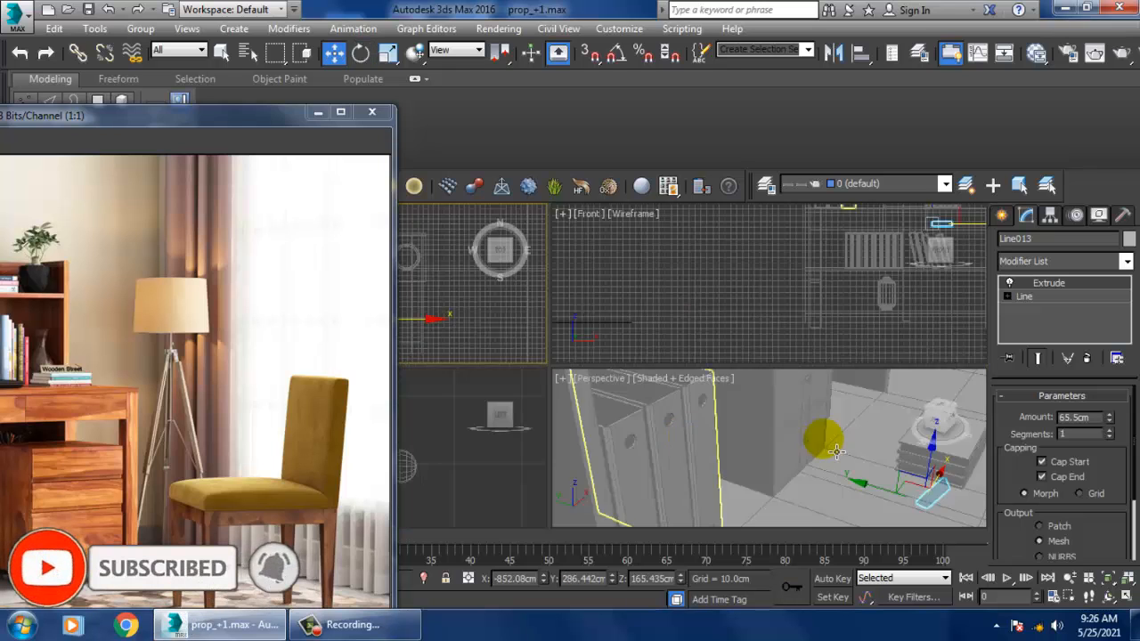
right_click(833, 454)
key("z")
key("alt+w")
scroll(819, 455, "down", 3)
scroll(806, 441, "down", 3)
left_click_drag(784, 441, 791, 363)
key("z")
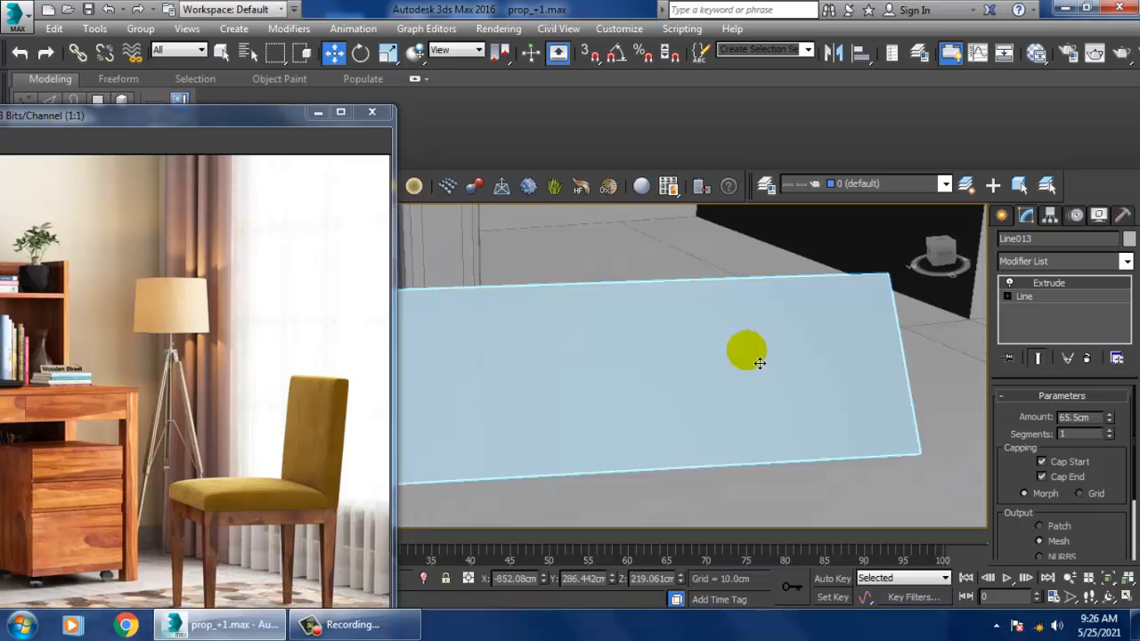
Scale the prism up to about 133% and settle it on the top book's cover.
scroll(761, 358, "down", 5)
key("r")
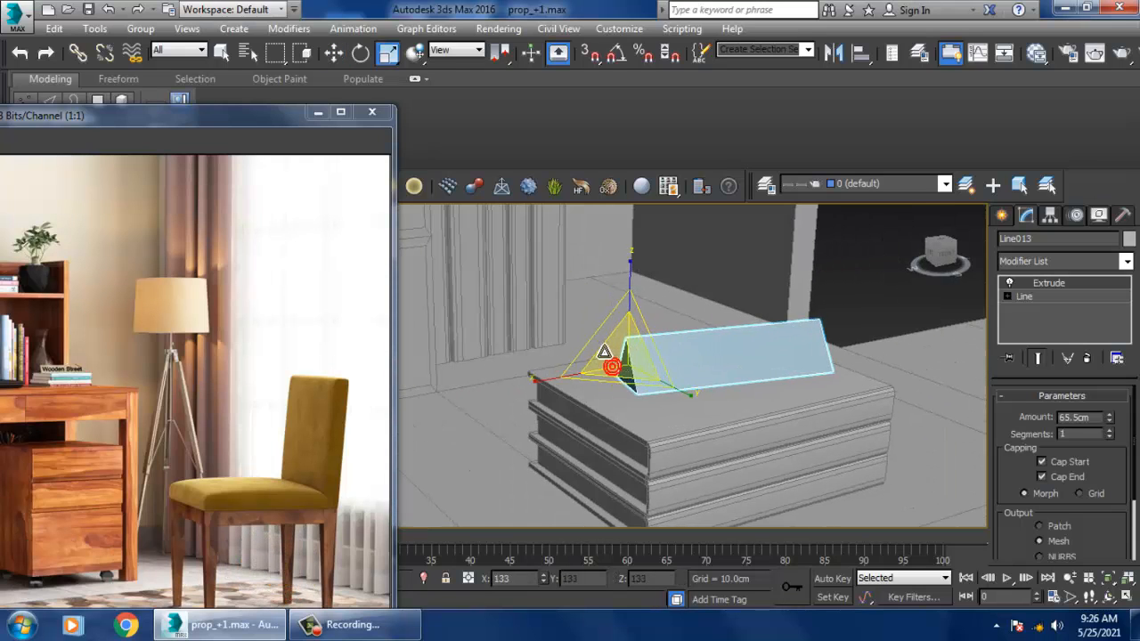
key("w")
middle_click_drag(623, 376, 639, 333, "alt")
left_click_drag(635, 330, 640, 333)
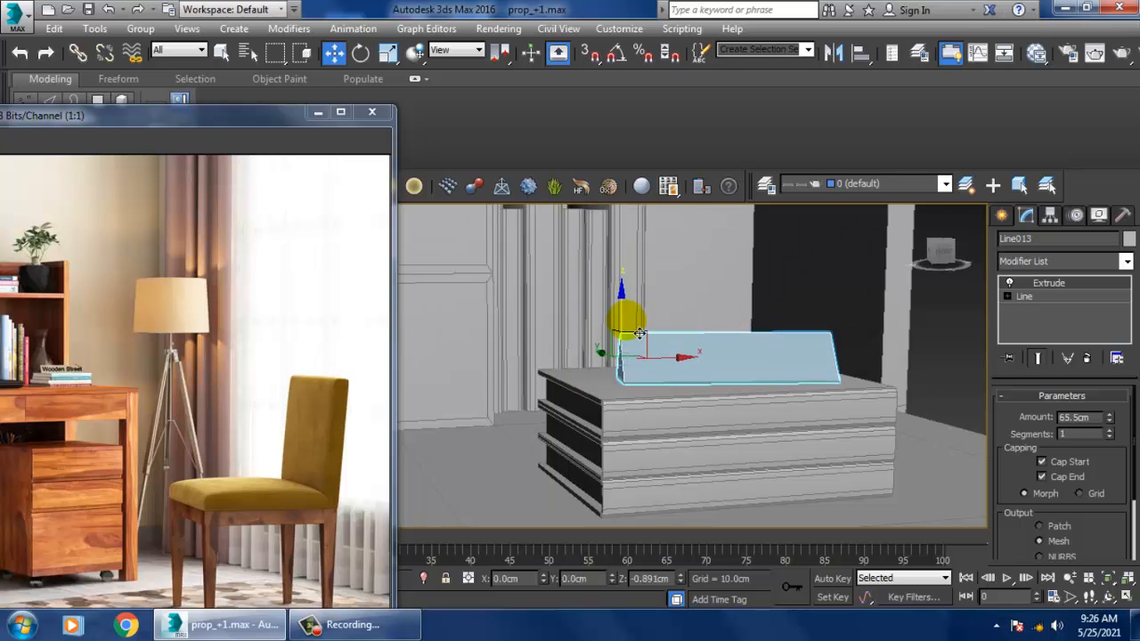
middle_click_drag(645, 344, 678, 370, "alt")
left_click_drag(691, 365, 681, 367)
scroll(682, 380, "down", 6)
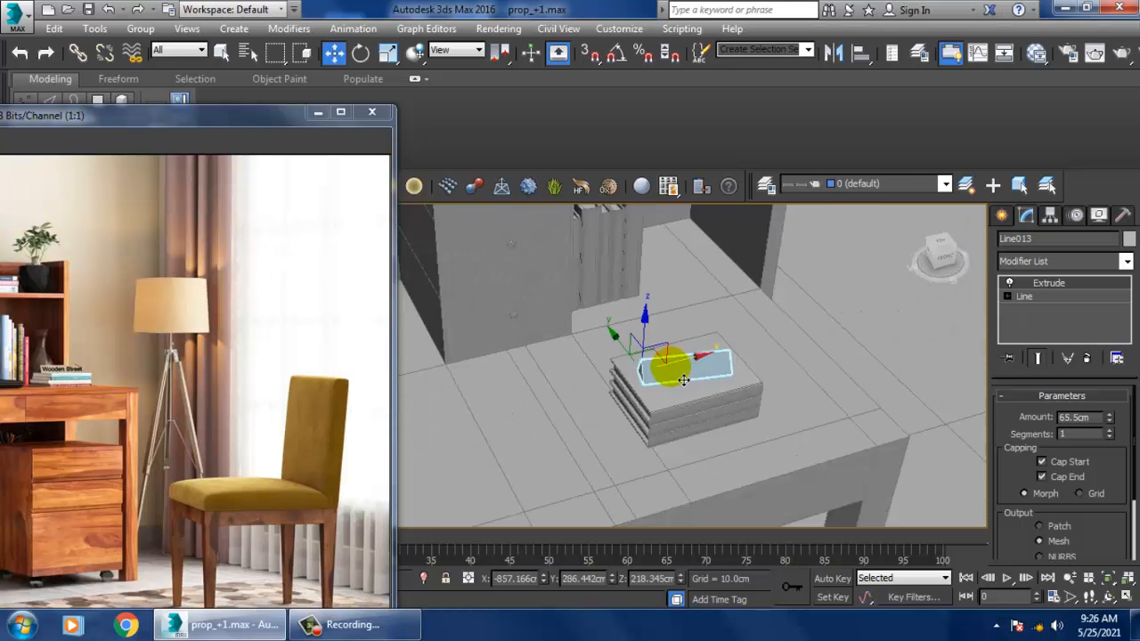
Deselect the prism, minimize the reference image and collapse the modeling ribbon to enlarge the view of the desk.
middle_click_drag(696, 418, 743, 406, "alt")
scroll(706, 403, "down", 6)
left_click(776, 338)
scroll(779, 392, "up", 3)
middle_click_drag(787, 440, 732, 373, "alt")
left_click(317, 113)
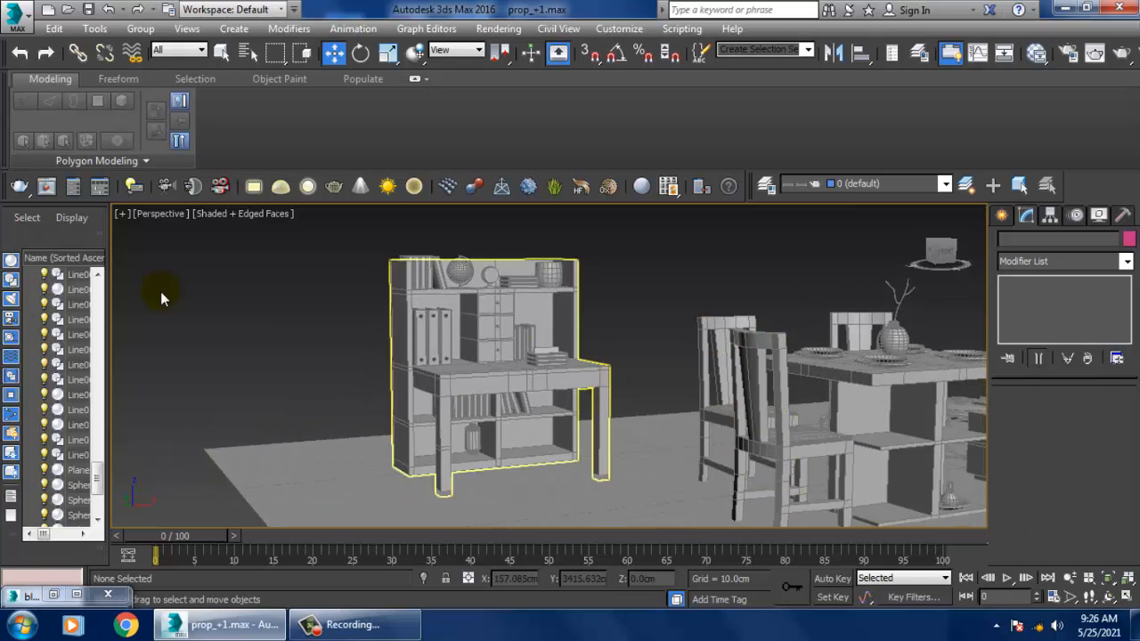
double_click(35, 80)
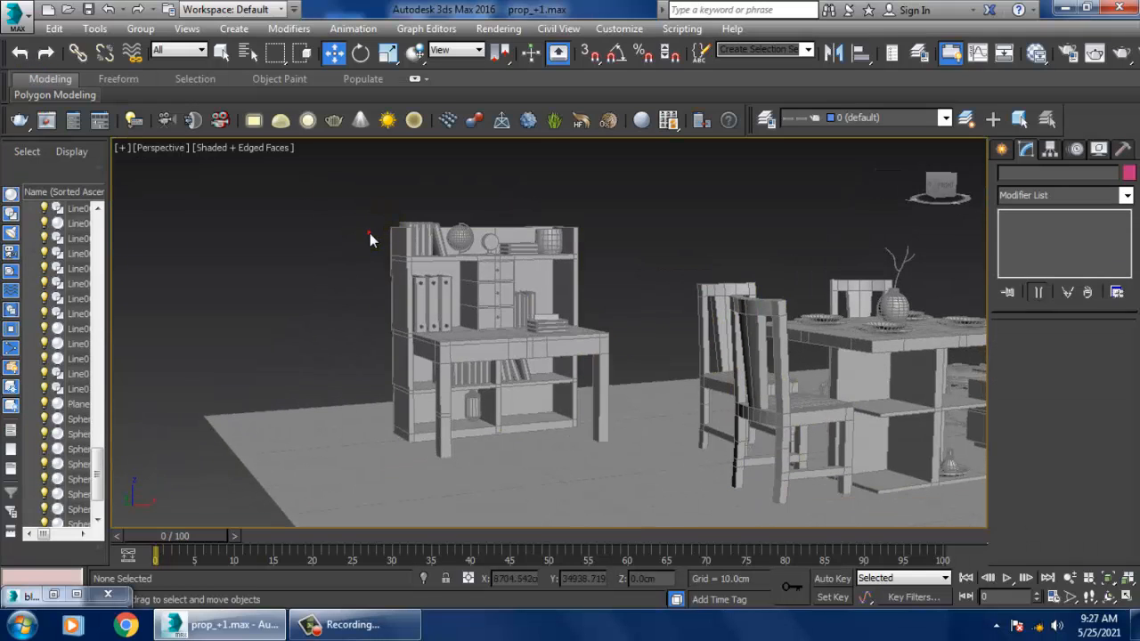
scroll(372, 235, "up", 3)
middle_click_drag(544, 328, 627, 356)
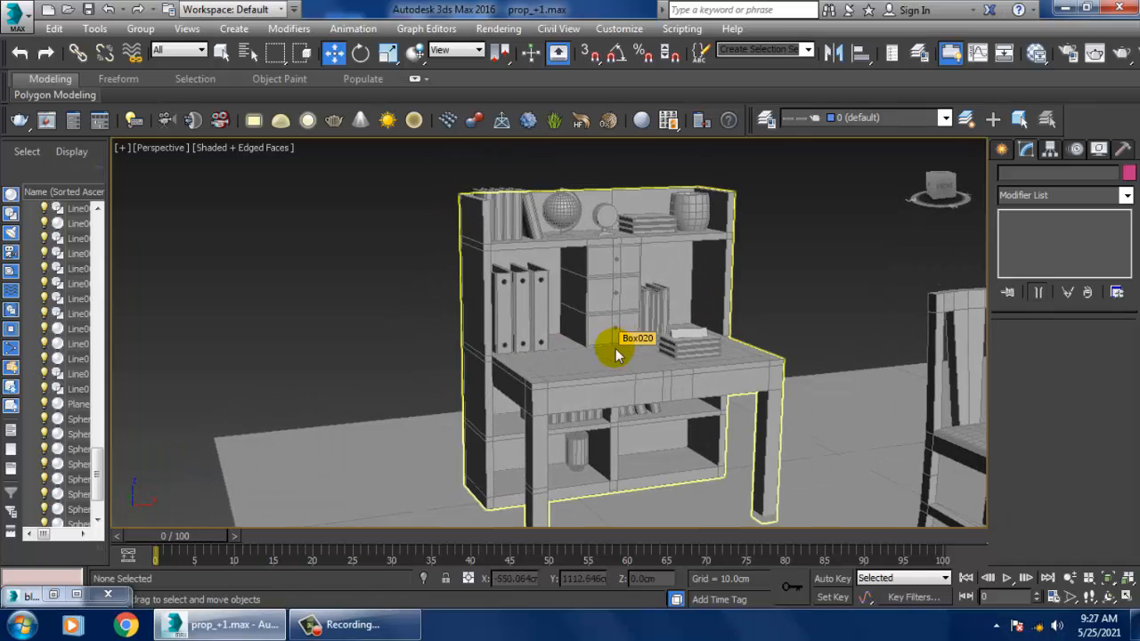